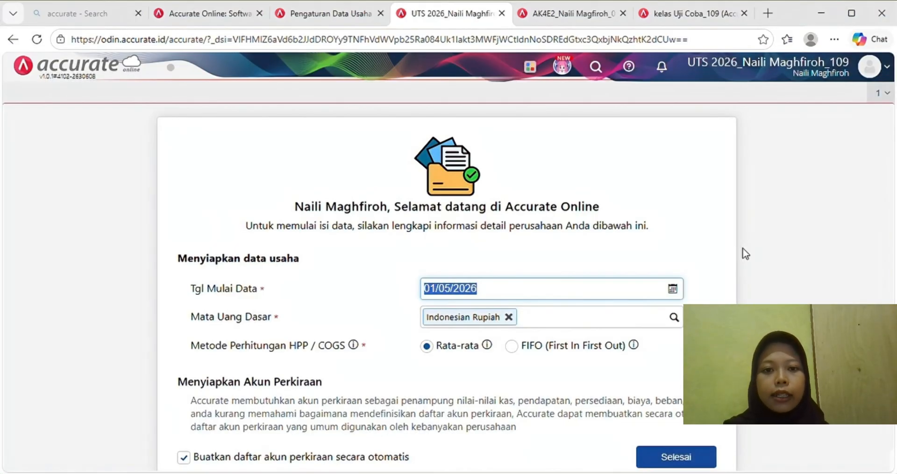
- Set the data start date to 31/12/2023, choose FIFO, skip the automatic chart of accounts, and finish setup
scroll(746, 254, down, 1)
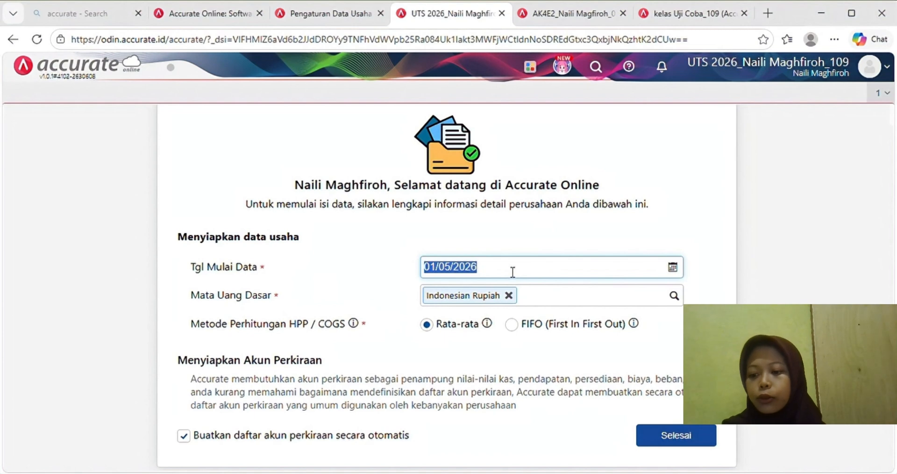
text(31/1)
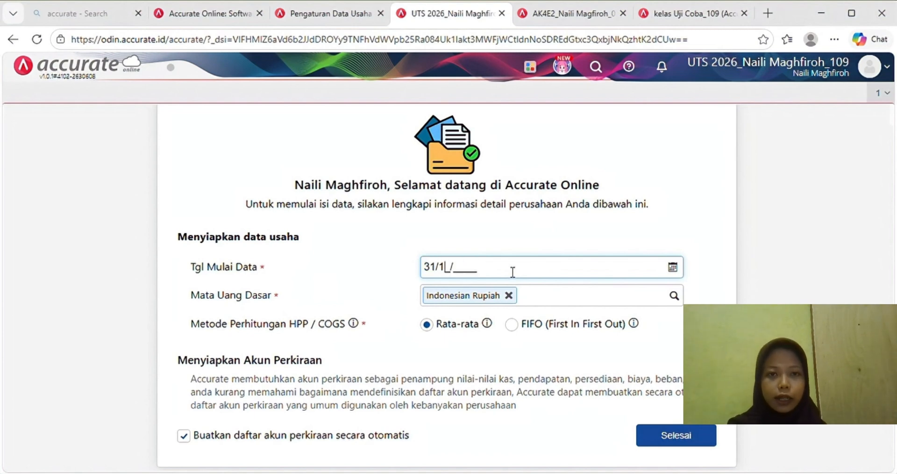
text(2/2)
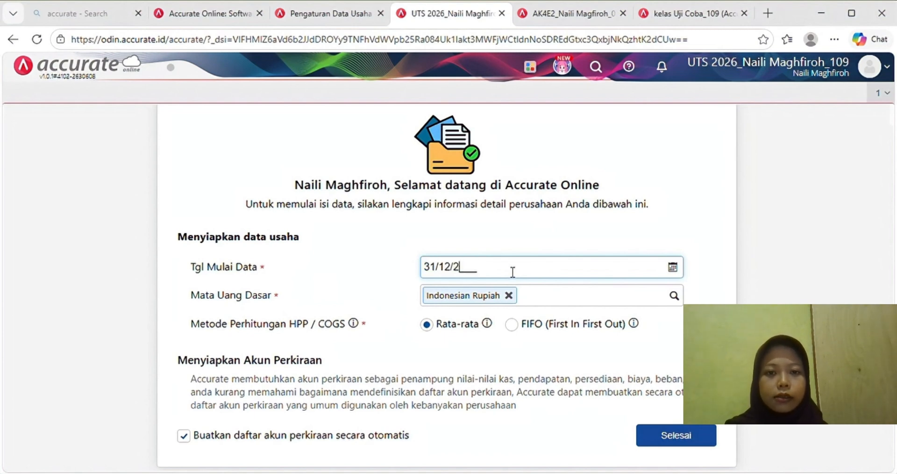
text(023)
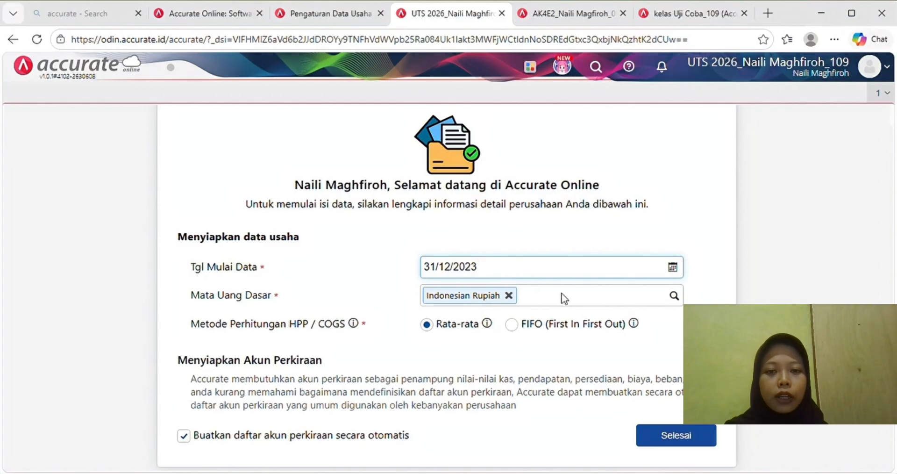
click(512, 324)
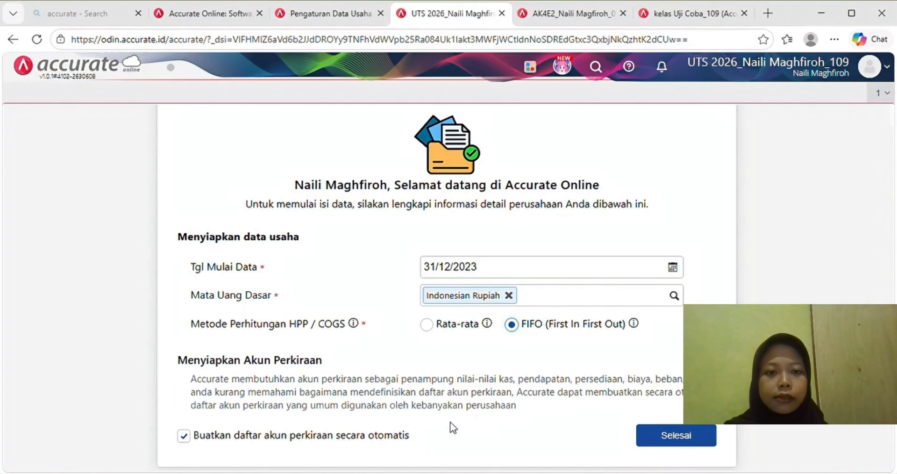
click(189, 438)
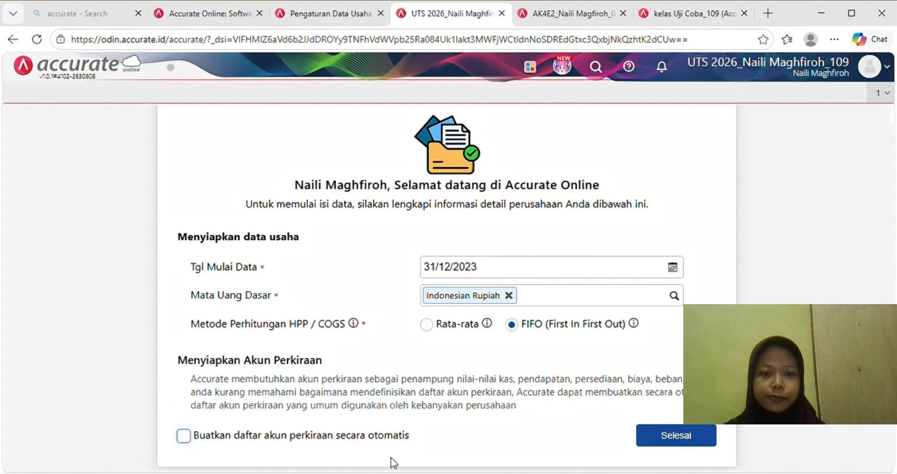
click(669, 440)
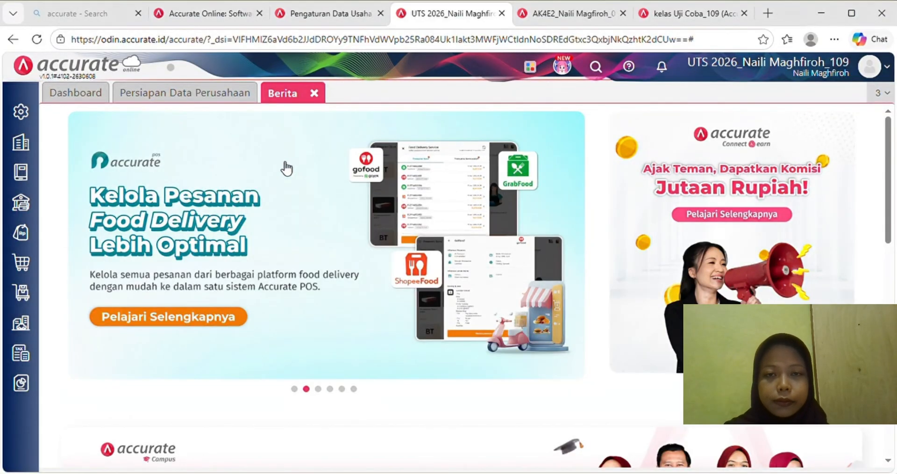
- In company preferences, enter phone 021 and accept the suggested fax and e-mail
click(21, 119)
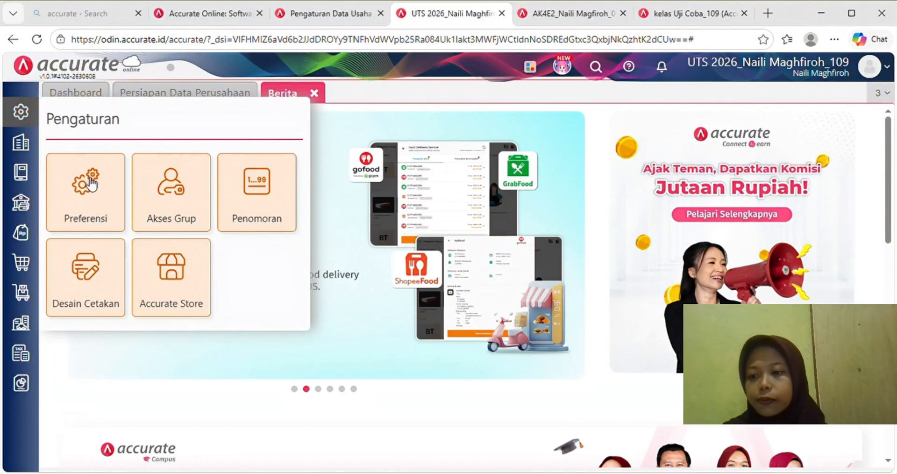
click(92, 183)
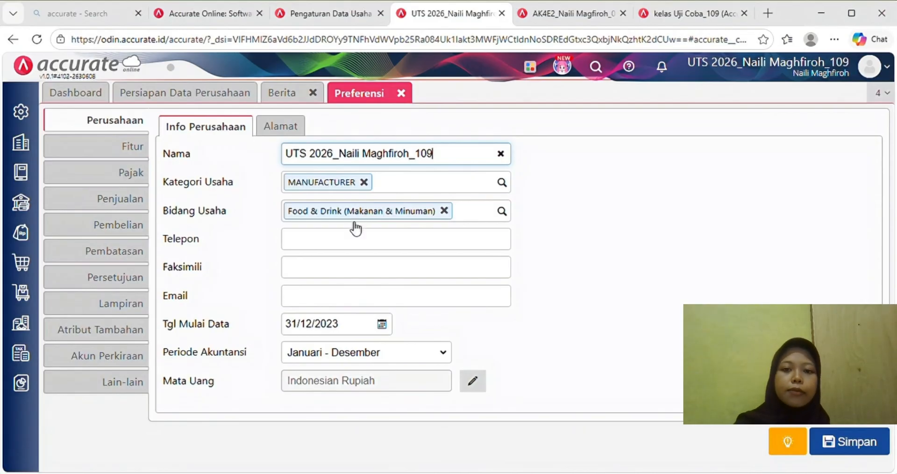
click(353, 245)
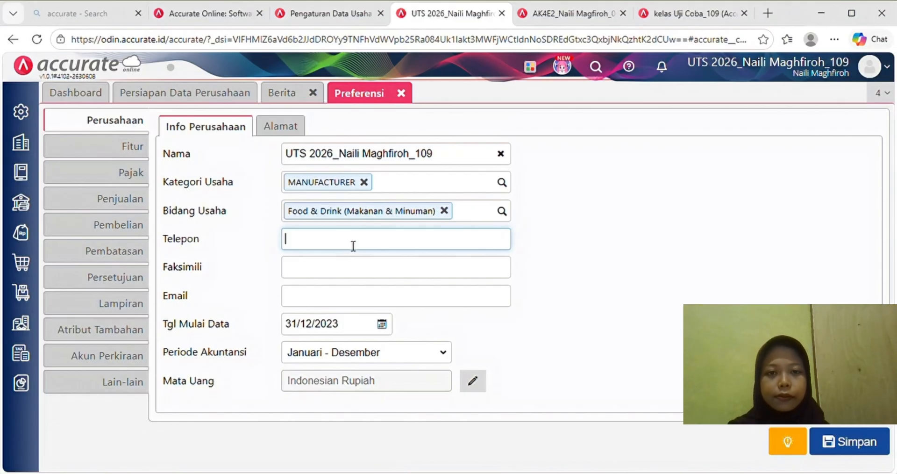
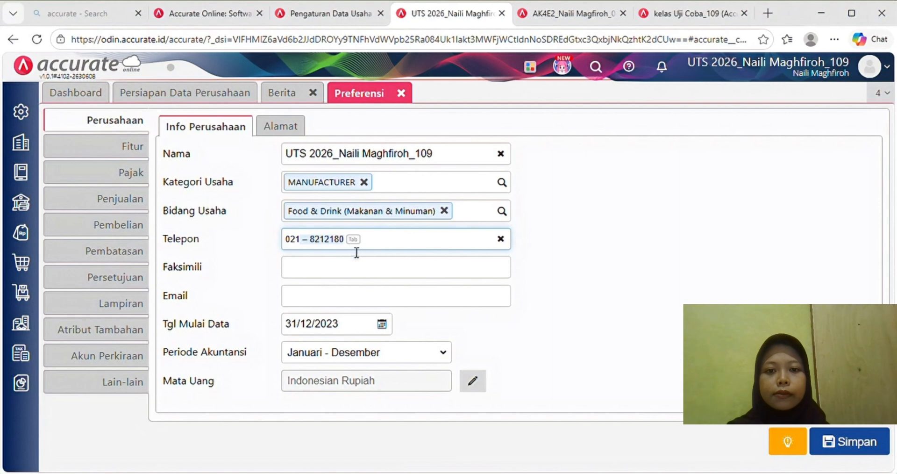
key(Tab)
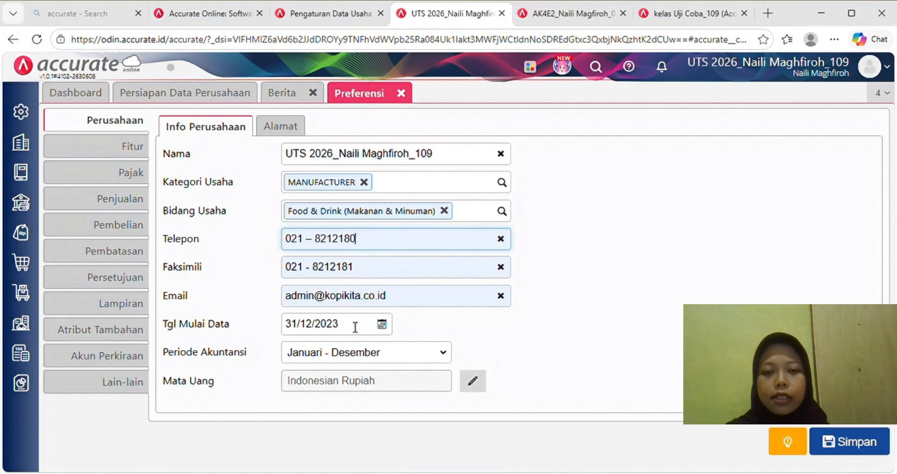
click(355, 327)
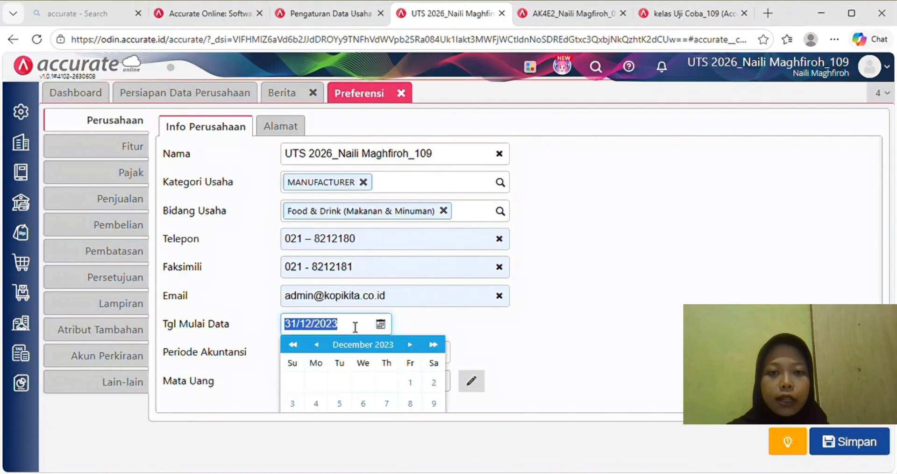
click(440, 331)
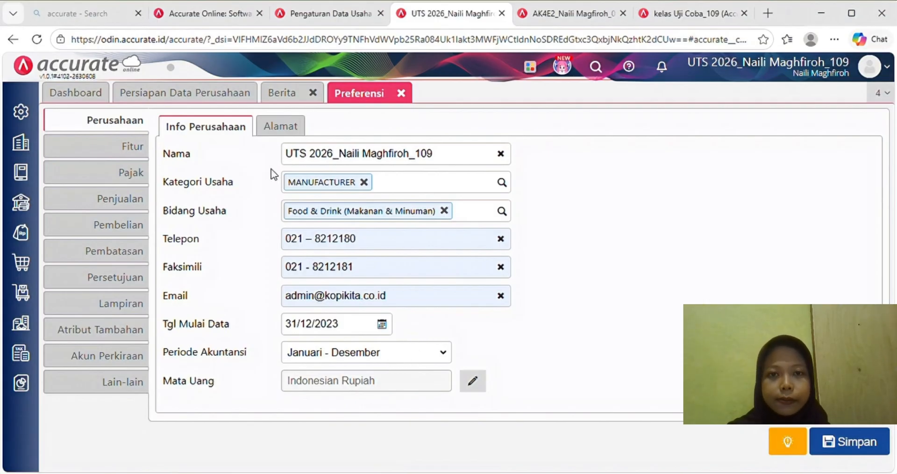
click(292, 139)
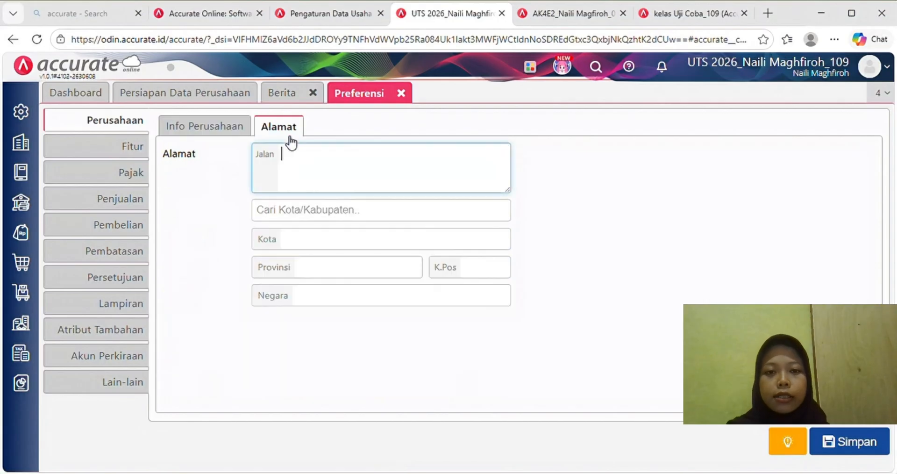
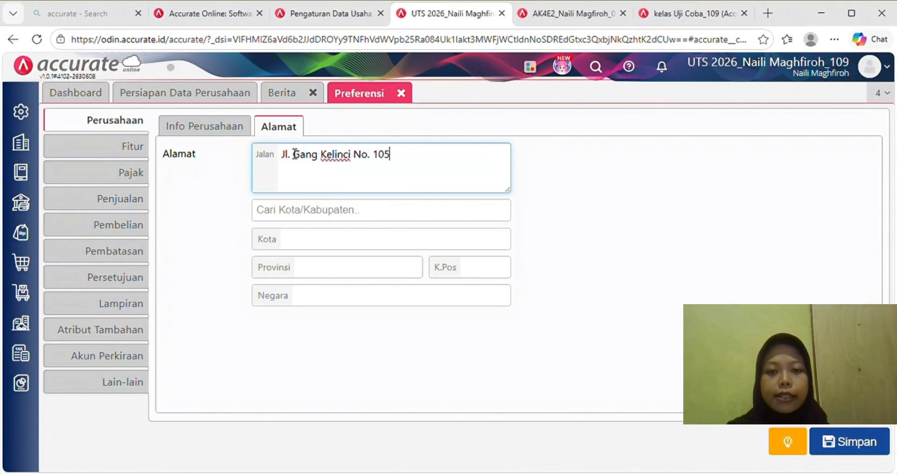
click(339, 211)
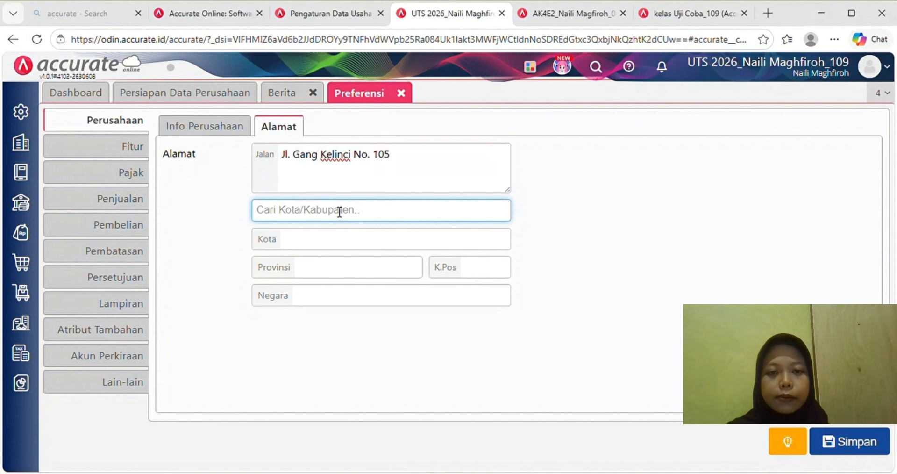
text(dki)
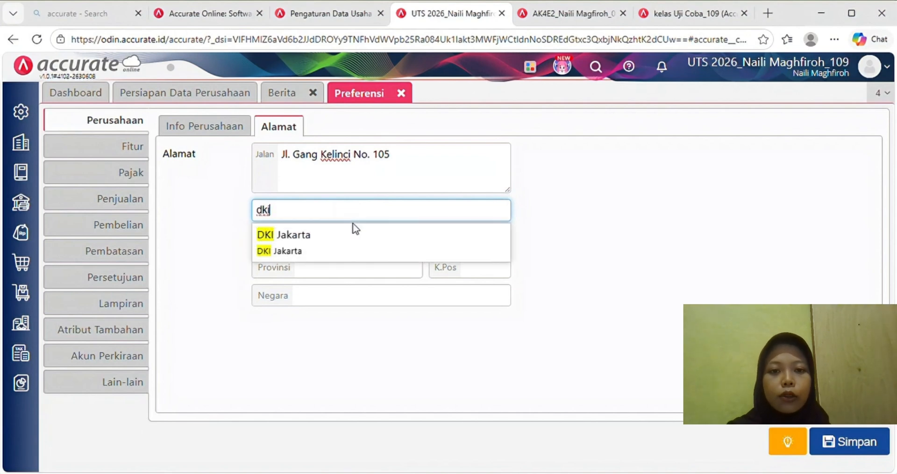
click(359, 243)
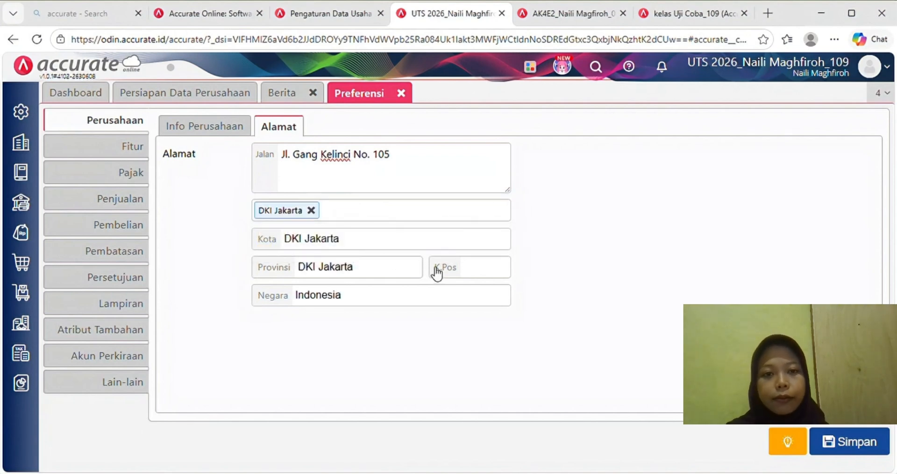
click(473, 270)
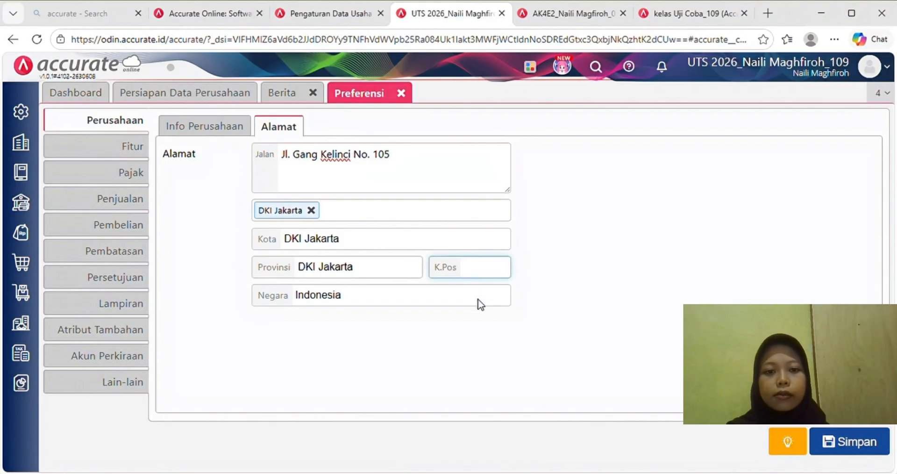
text(13410)
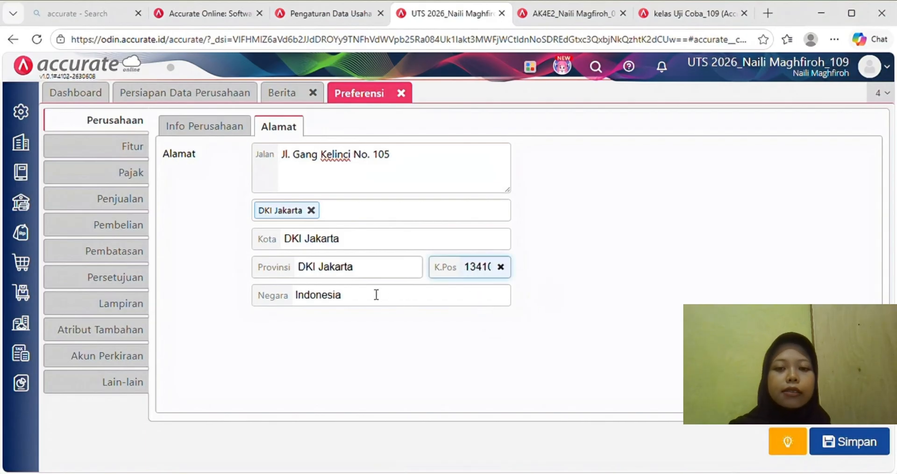
click(138, 154)
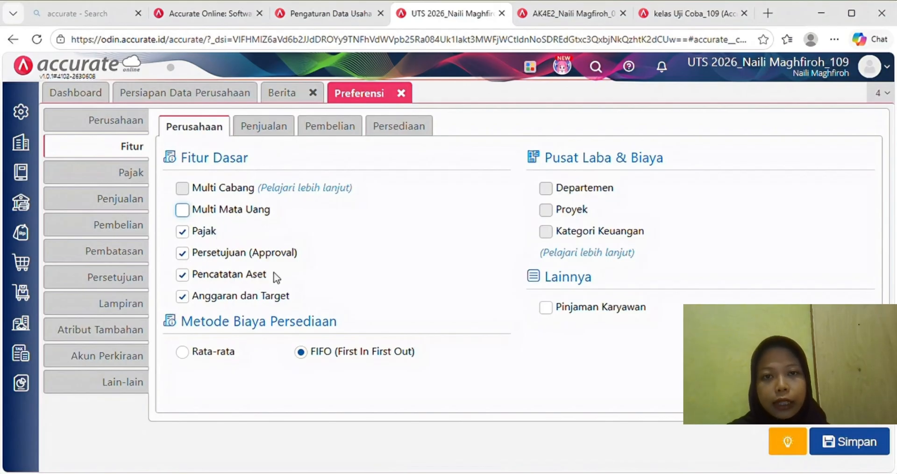
- Review the Penjualan, Pembelian and Persediaan feature options
click(280, 128)
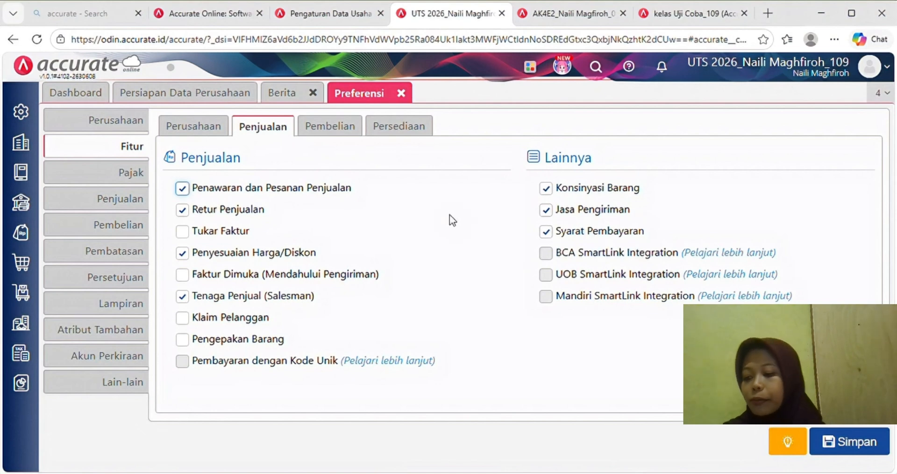
click(350, 131)
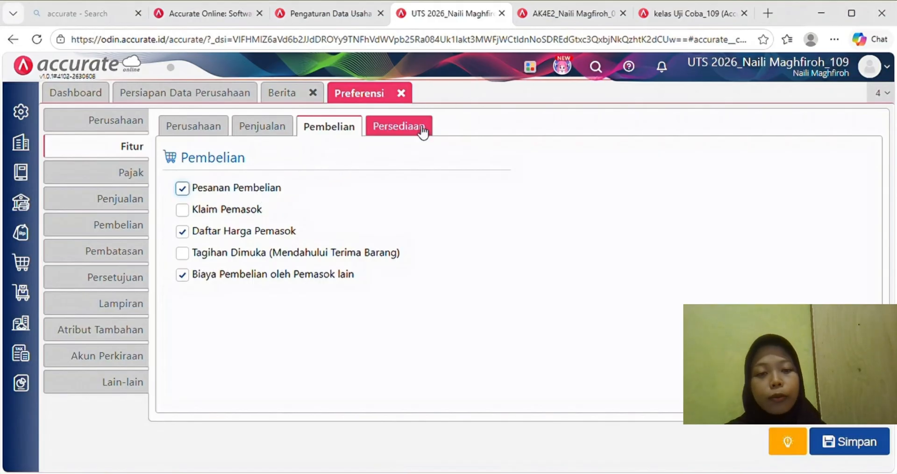
click(413, 127)
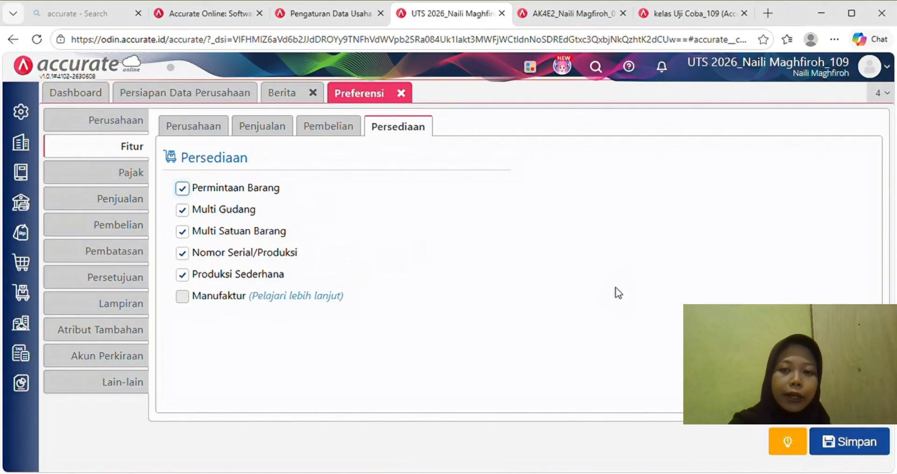
- Save the preferences and start an Excel import from the chart of accounts list
click(865, 446)
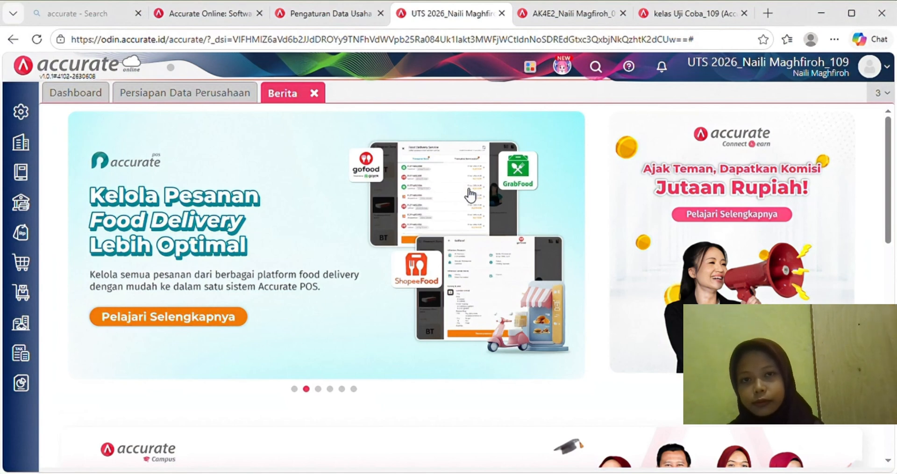
click(23, 175)
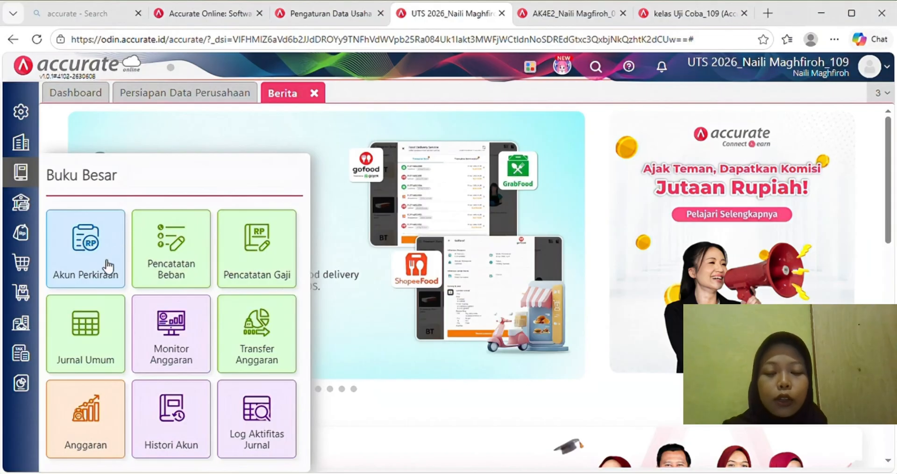
click(106, 262)
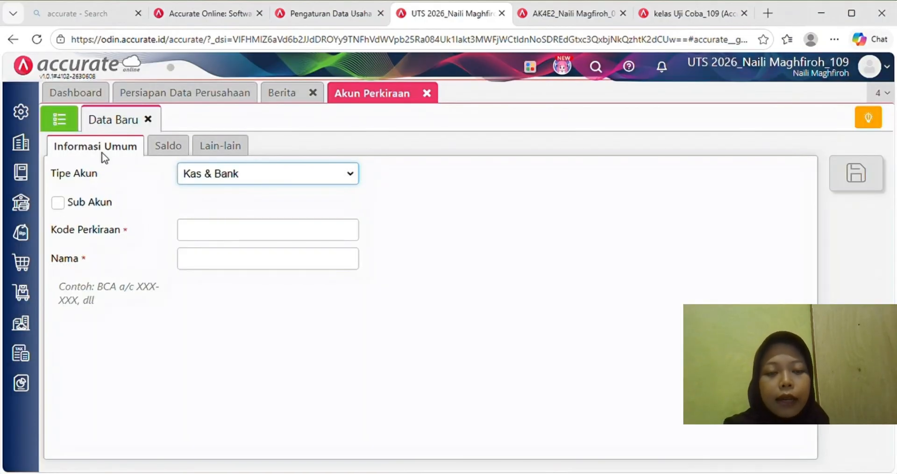
click(68, 125)
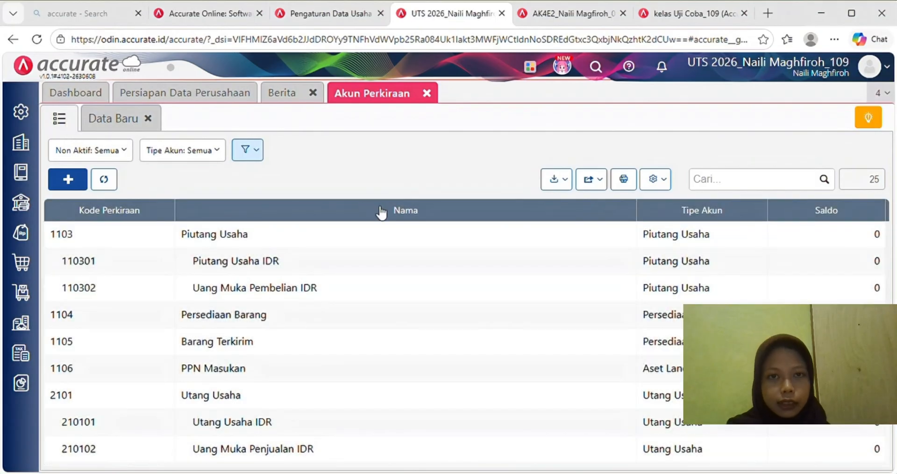
click(561, 180)
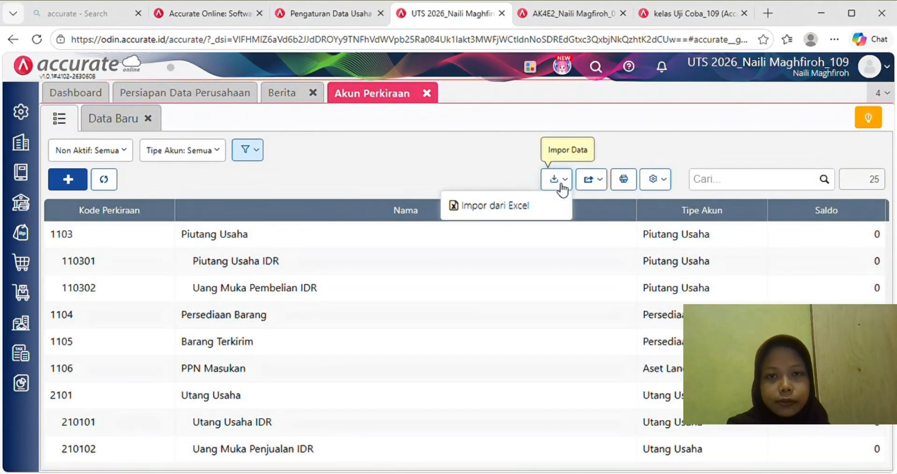
click(541, 208)
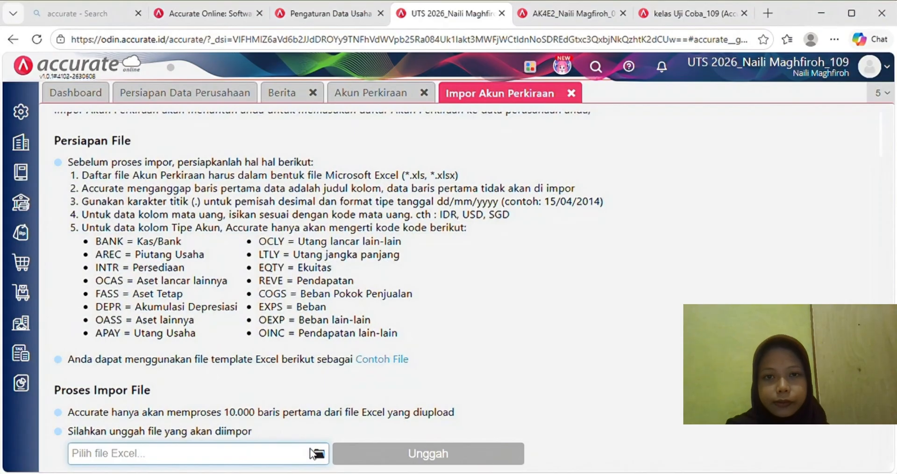
- Upload the account list file and import 59 accounts, updating existing ones
click(317, 453)
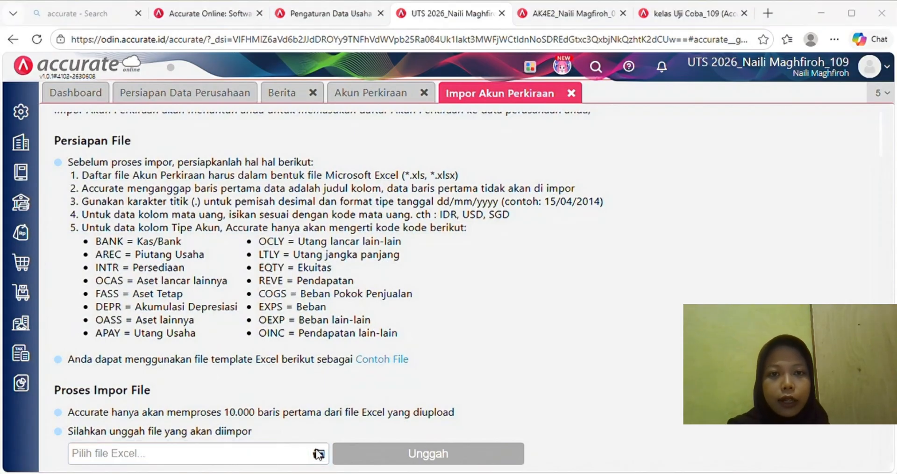
key(Return)
click(387, 445)
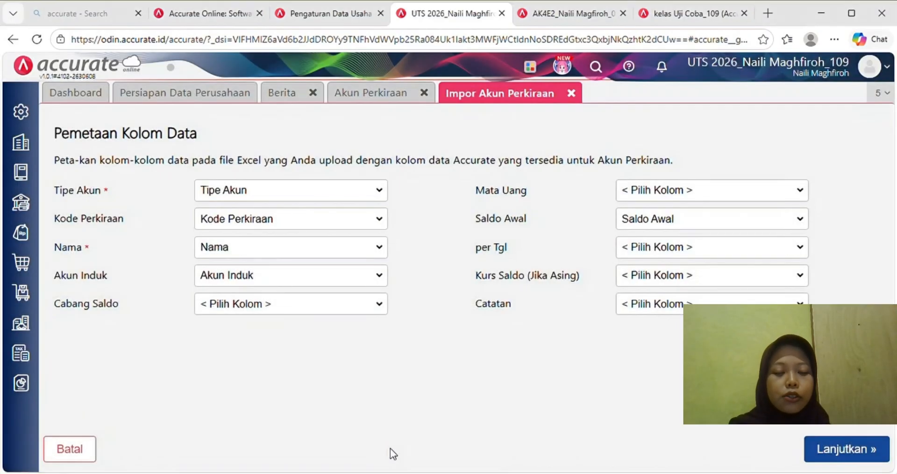
click(831, 448)
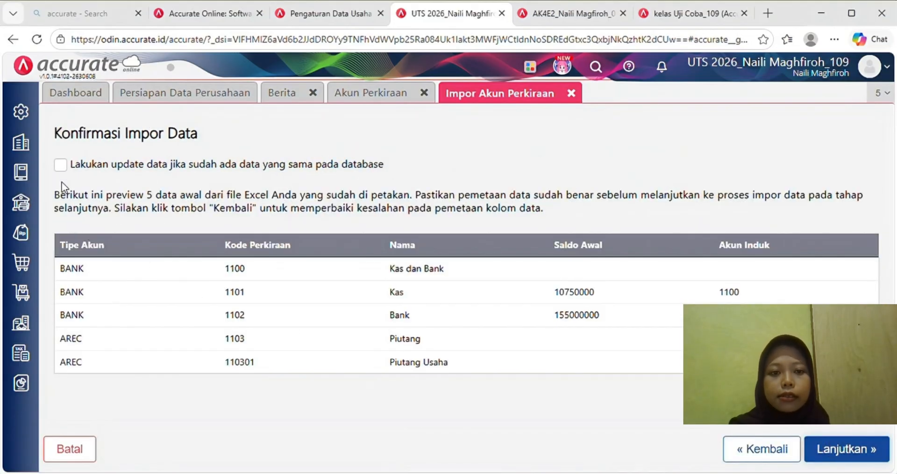
click(61, 165)
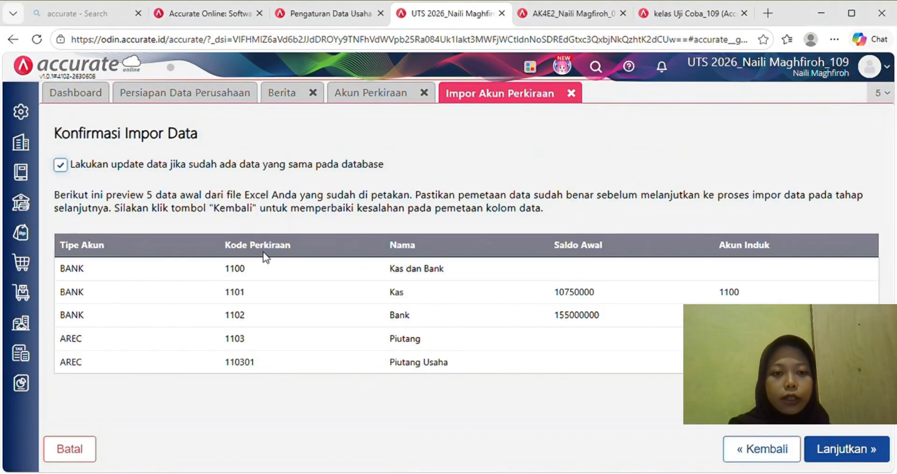
click(846, 449)
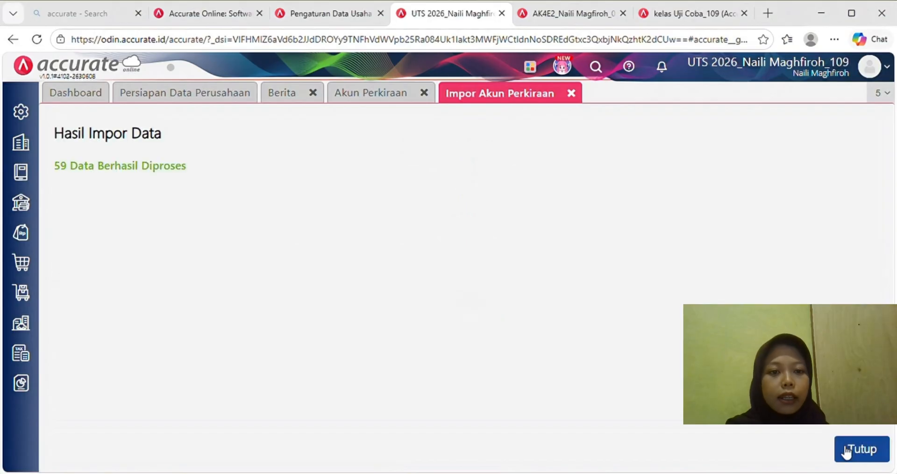
click(875, 449)
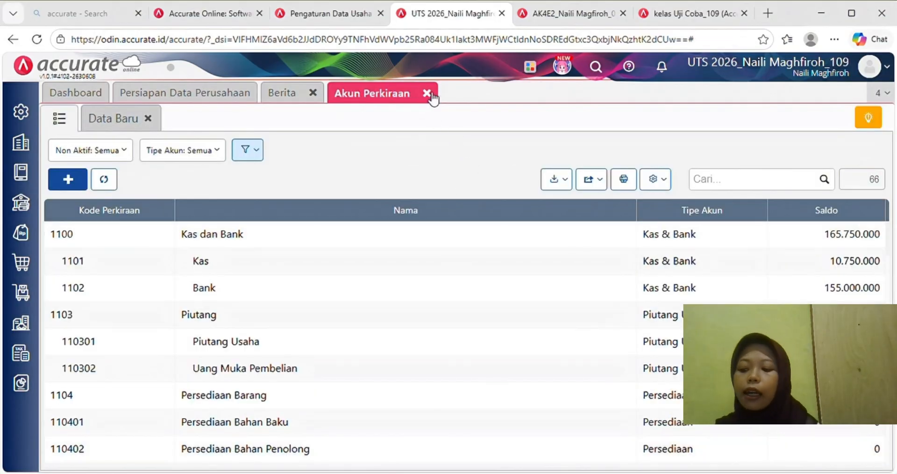
- Close the chart of accounts and news pages
click(428, 94)
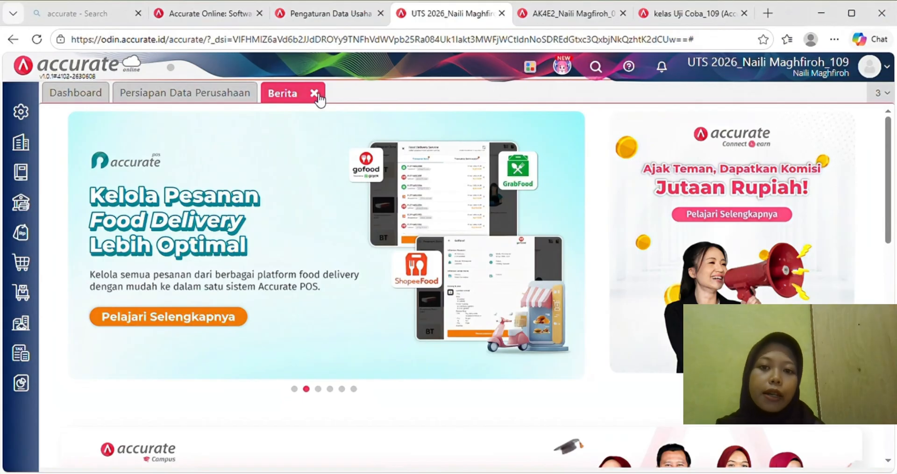
click(314, 93)
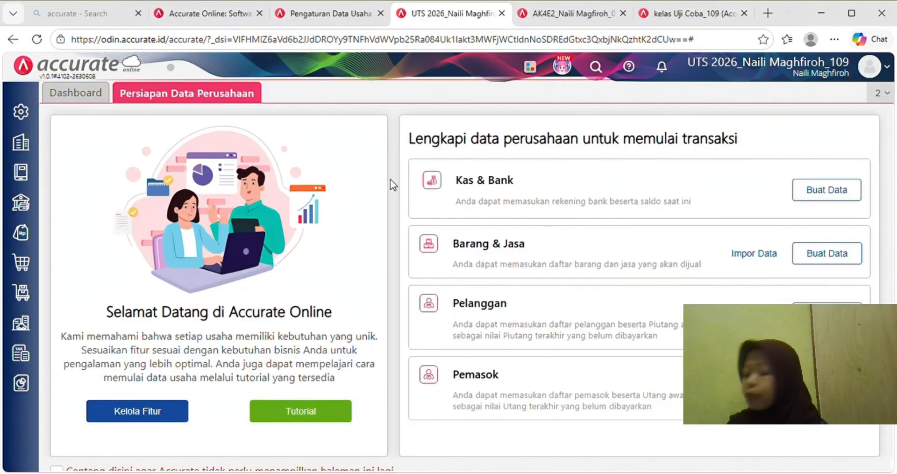
click(740, 255)
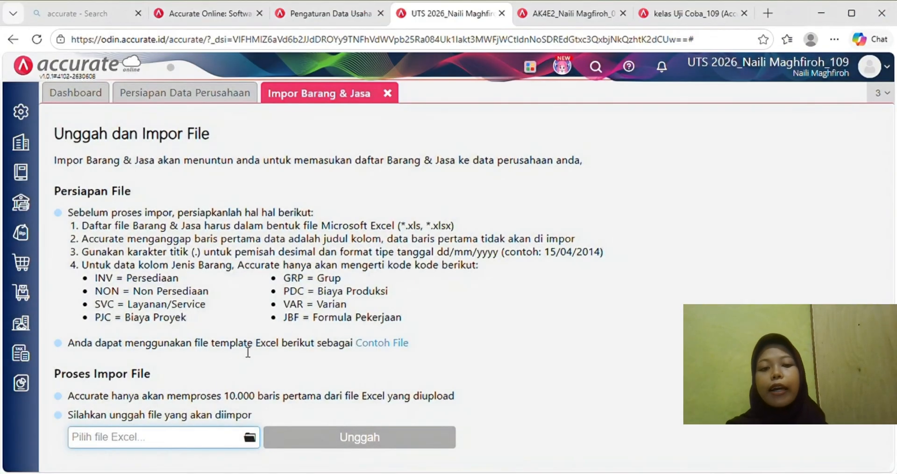
- Upload the goods and services file and import its 8 items, allowing updates
click(249, 437)
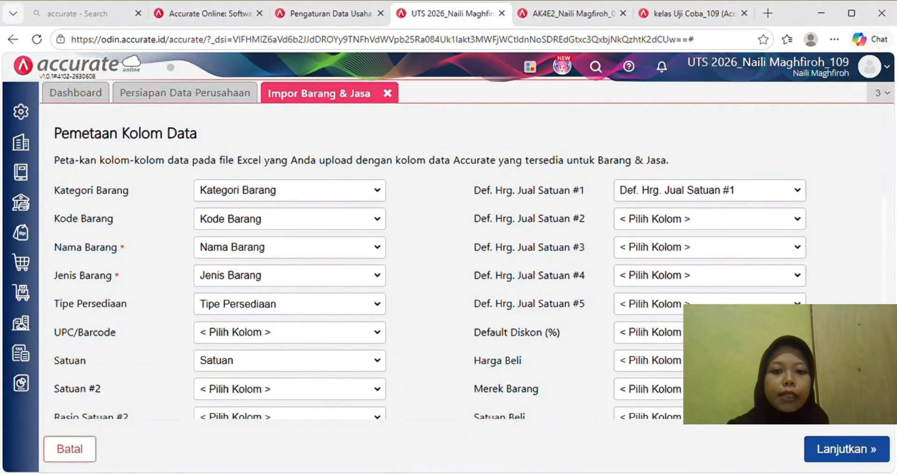
scroll(434, 265, down, 10)
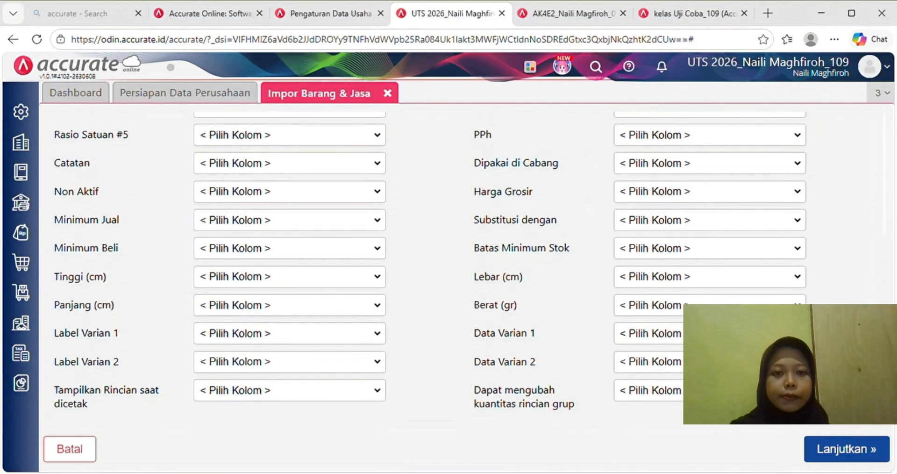
click(854, 451)
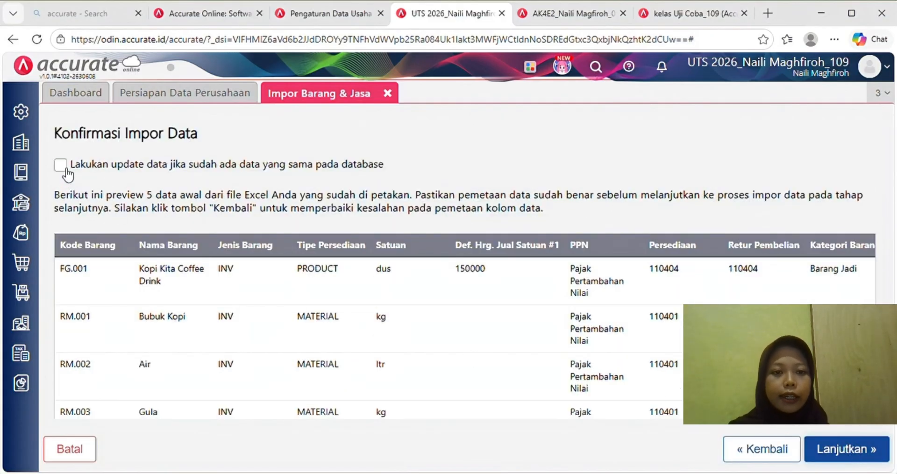
click(60, 164)
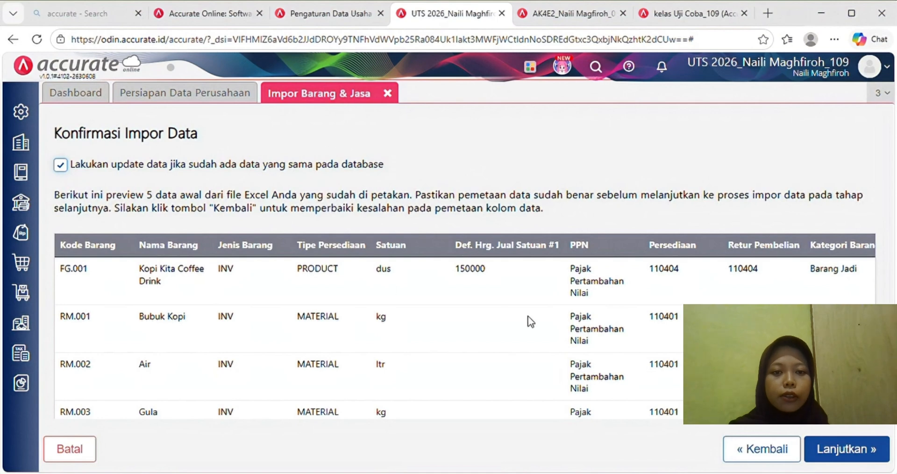
click(829, 450)
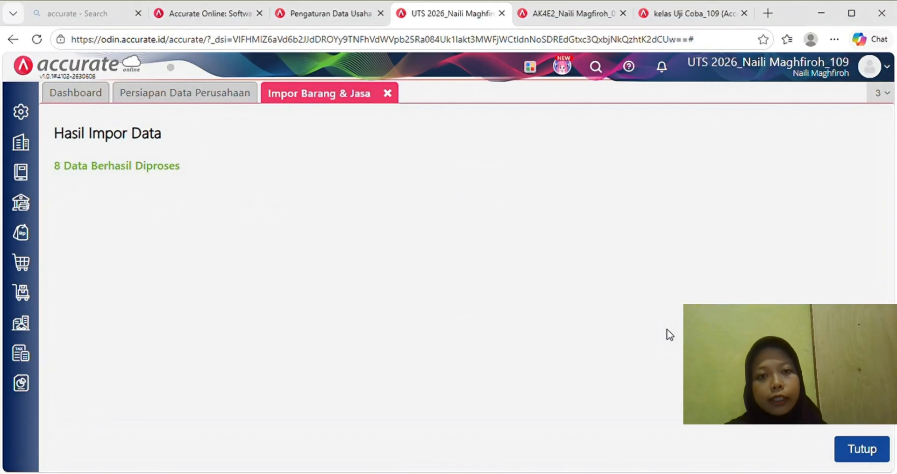
click(388, 94)
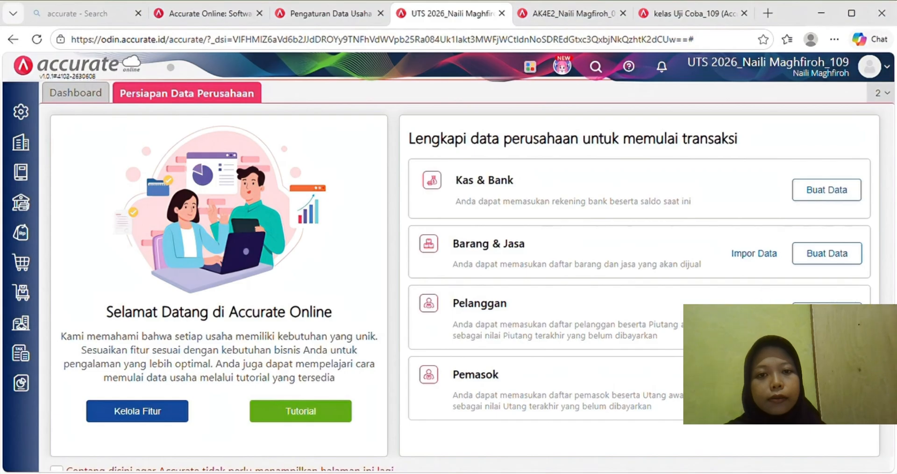
- Import the five customers from '3. Daftar Pelanggan - PT Kopi Kita.xls', allowing updates
click(753, 314)
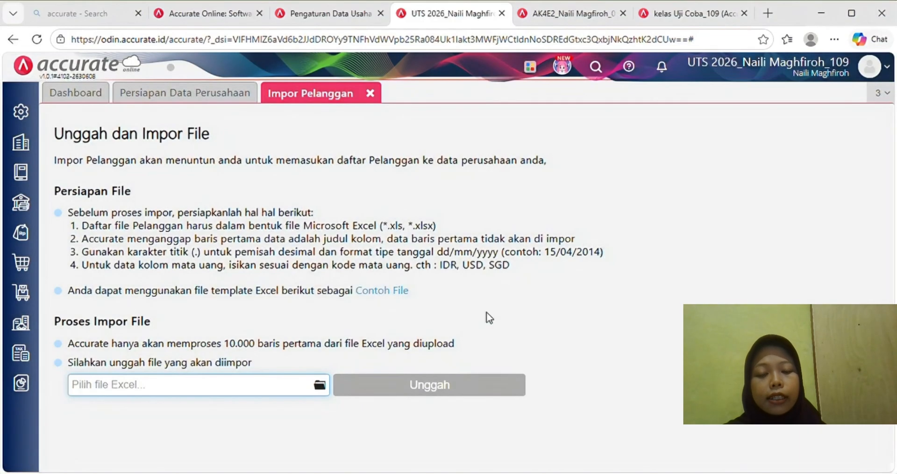
click(321, 385)
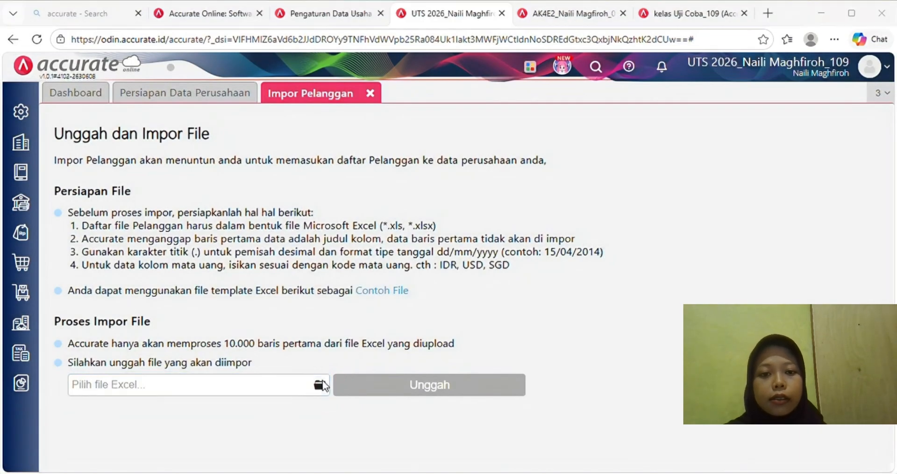
double_click(271, 256)
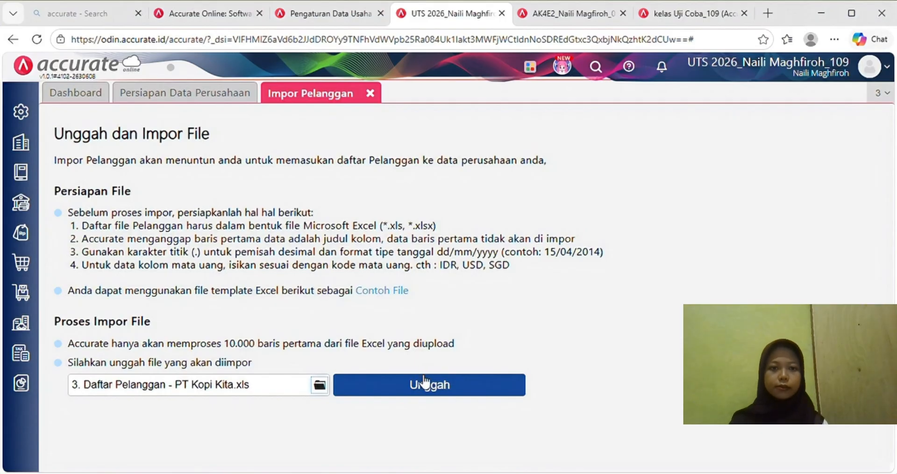
click(430, 385)
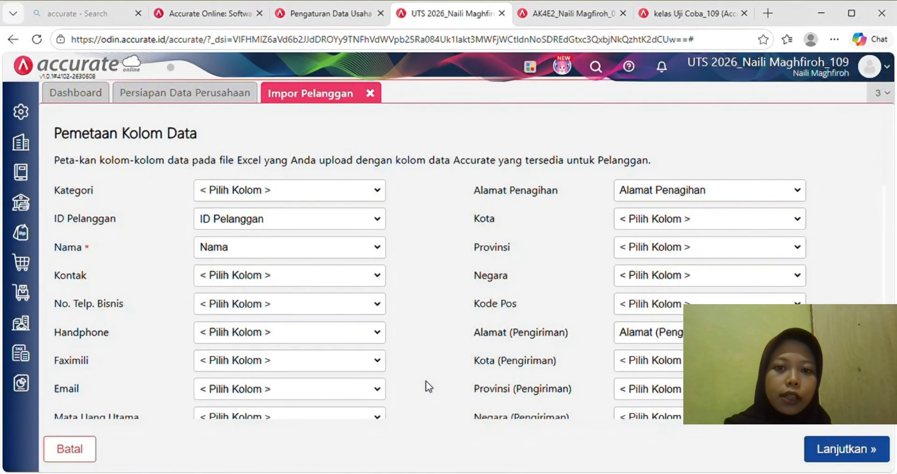
click(849, 450)
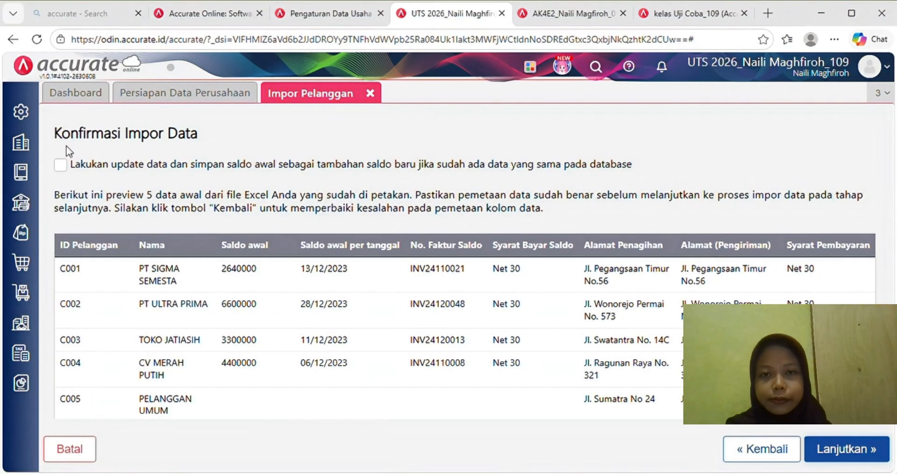
click(60, 164)
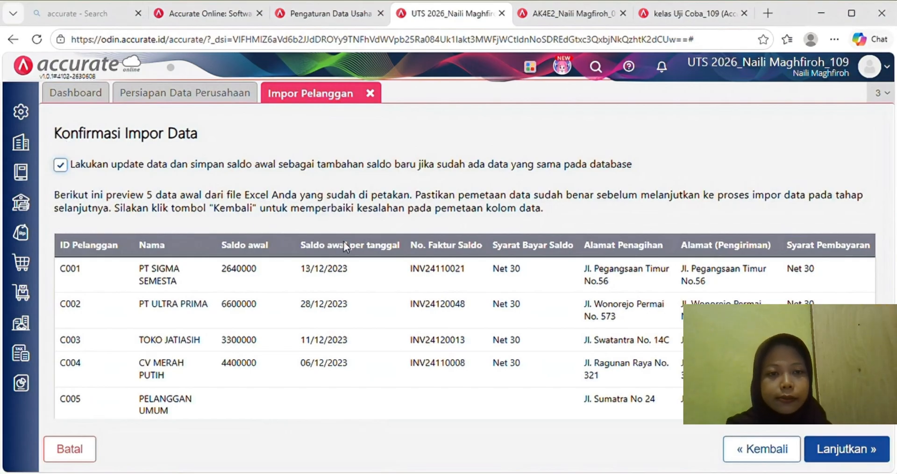
click(825, 449)
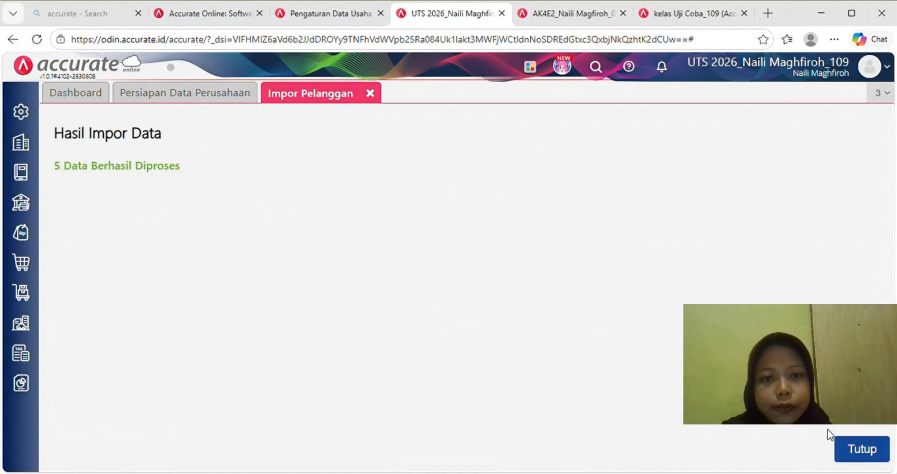
click(862, 449)
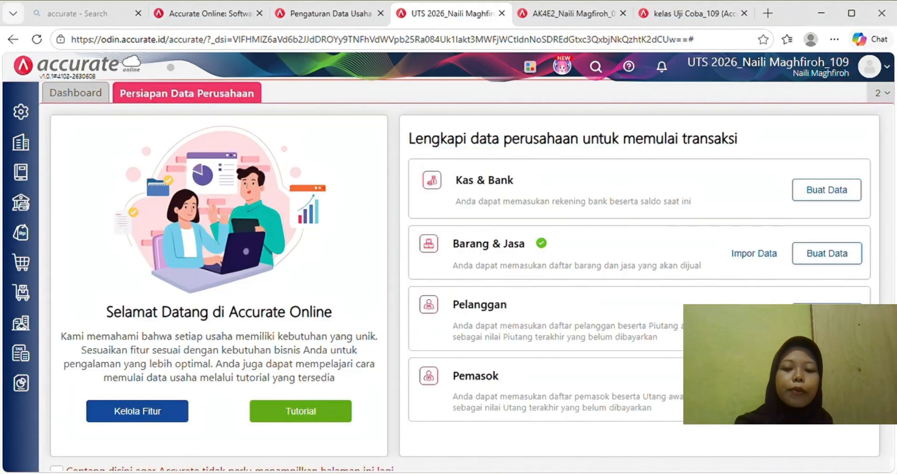
- Upload the supplier spreadsheet and import four suppliers, updating existing records with opening balances
click(754, 385)
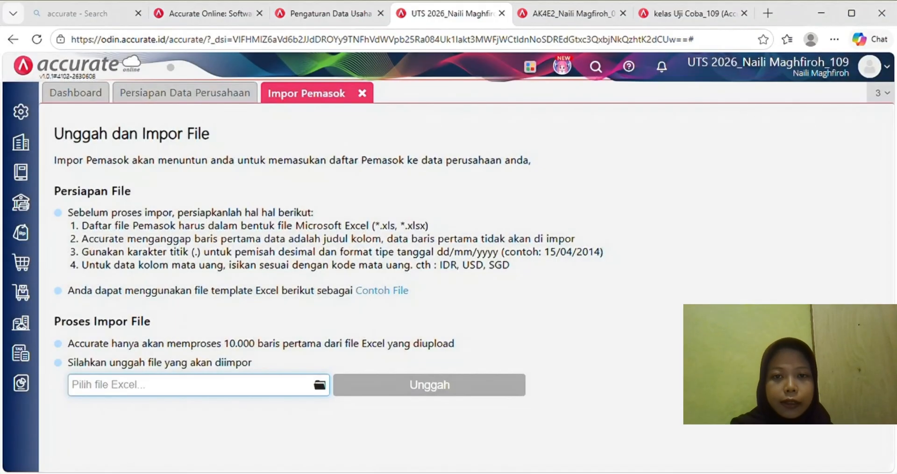
click(320, 384)
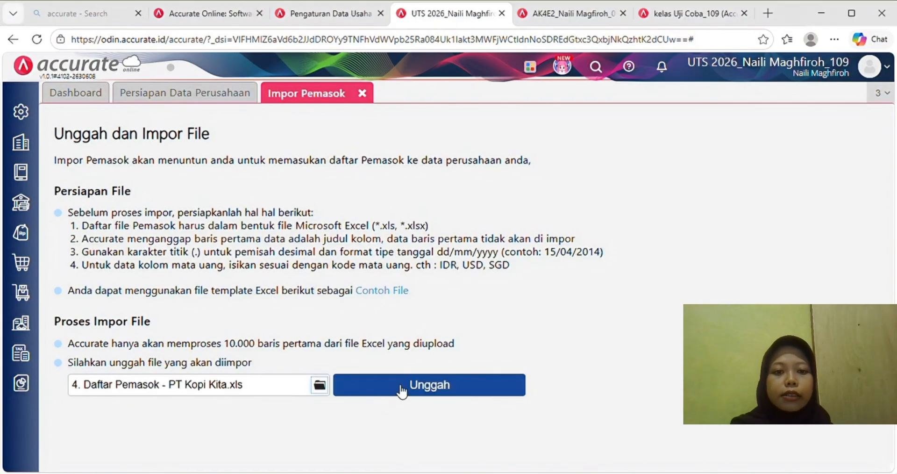
click(401, 388)
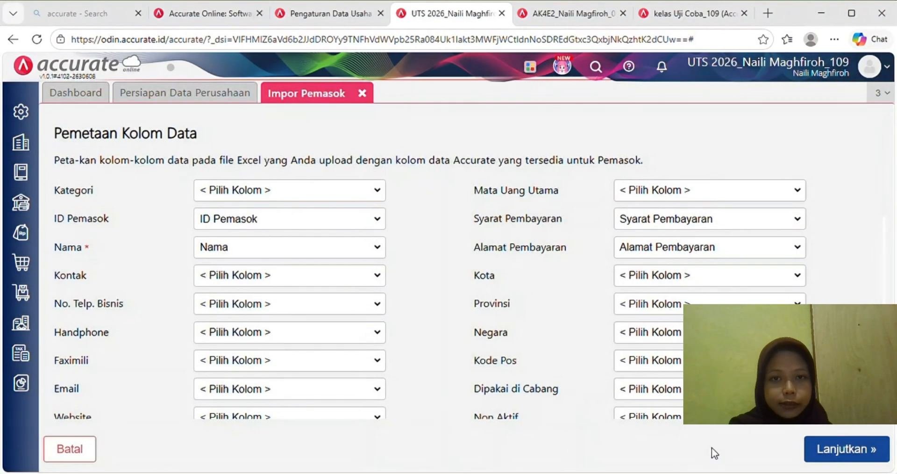
click(818, 449)
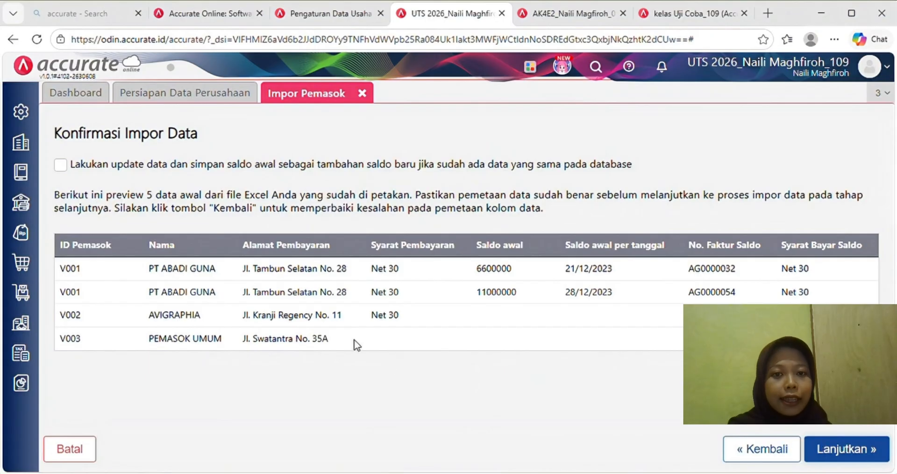
click(60, 164)
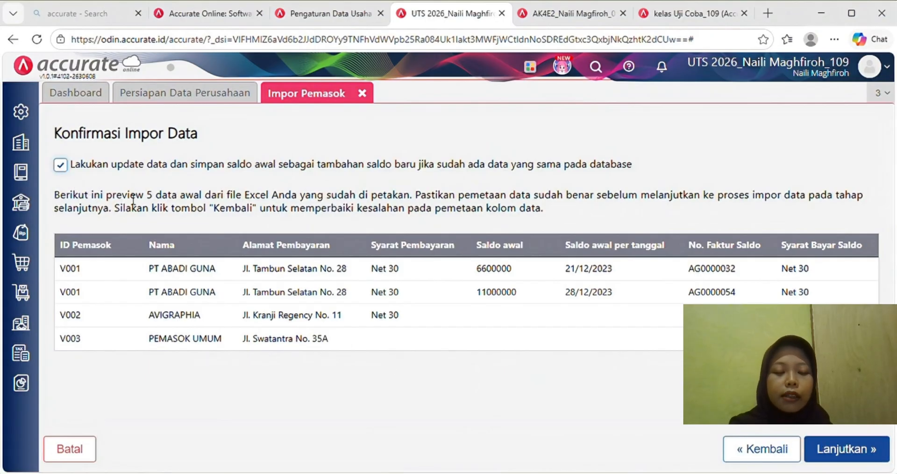
click(840, 451)
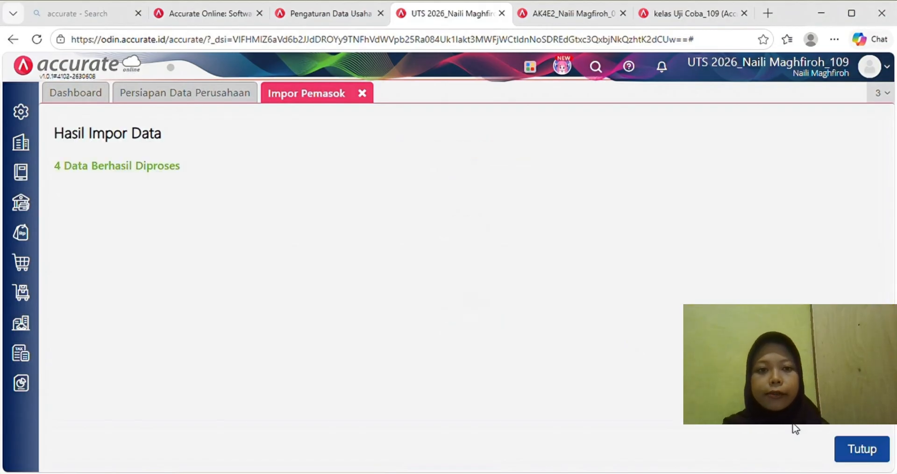
click(861, 449)
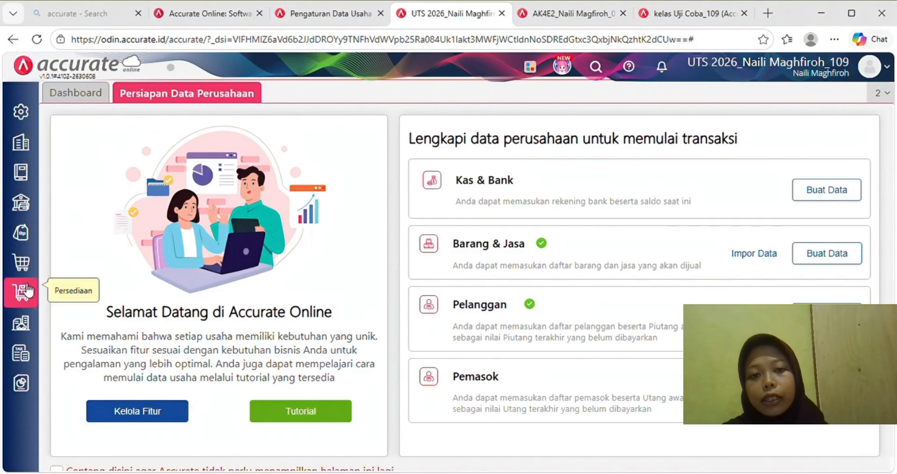
- Save asset categories Tanah, Gedung, Peralatan and Kendaraan, then view the category list
click(24, 327)
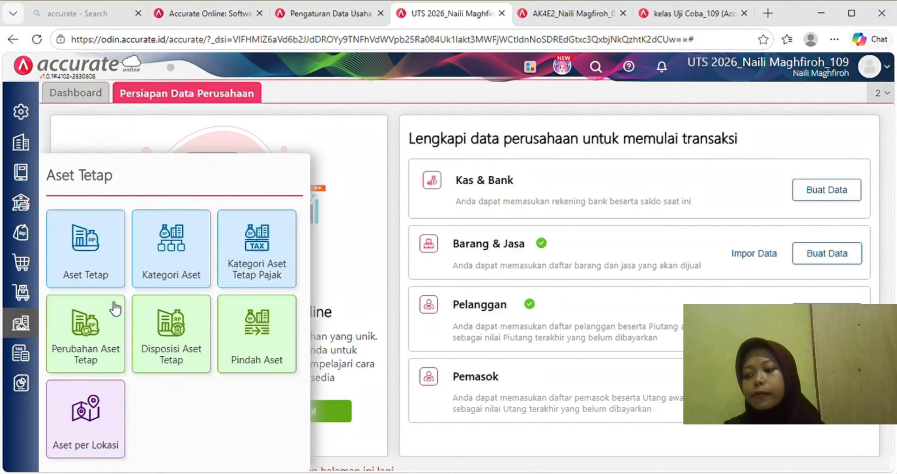
click(163, 267)
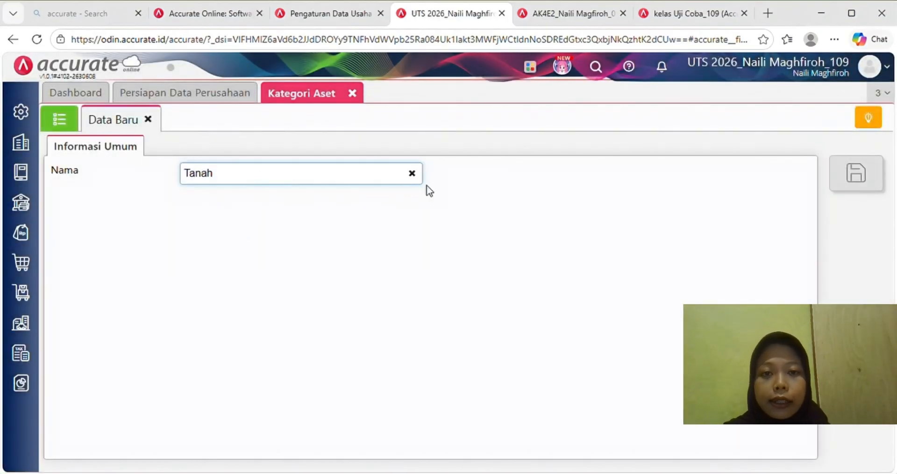
text(Tanah)
click(856, 173)
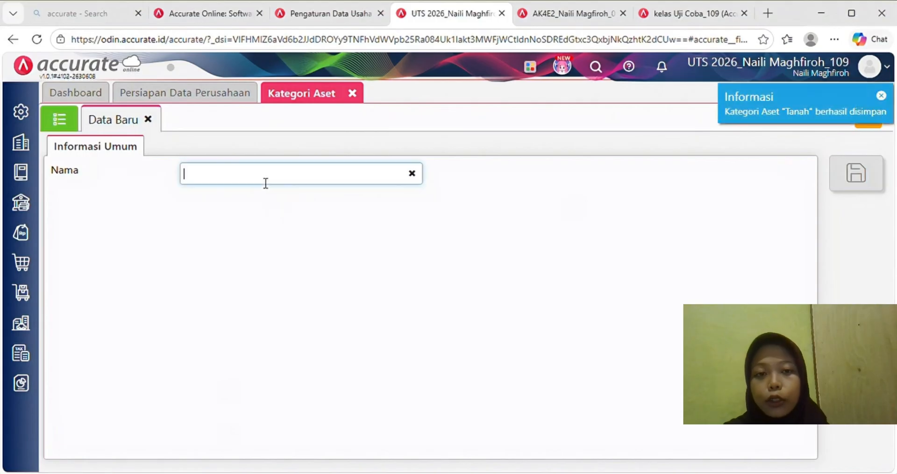
text(Gedung)
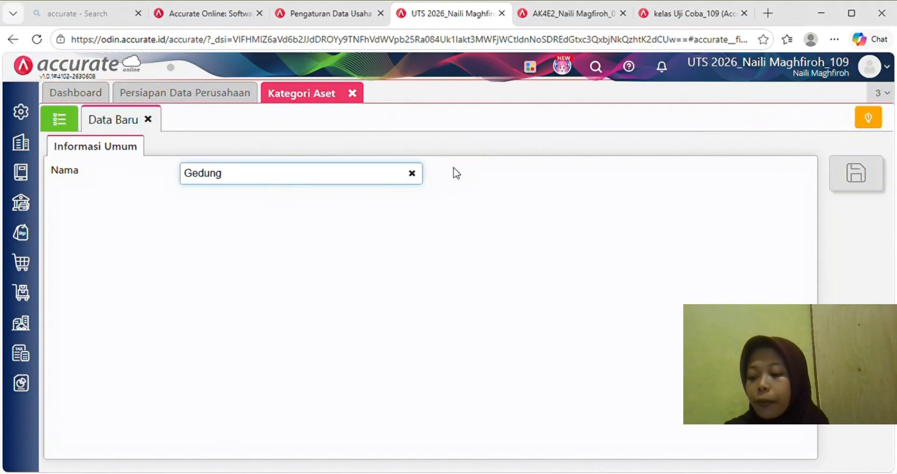
click(856, 173)
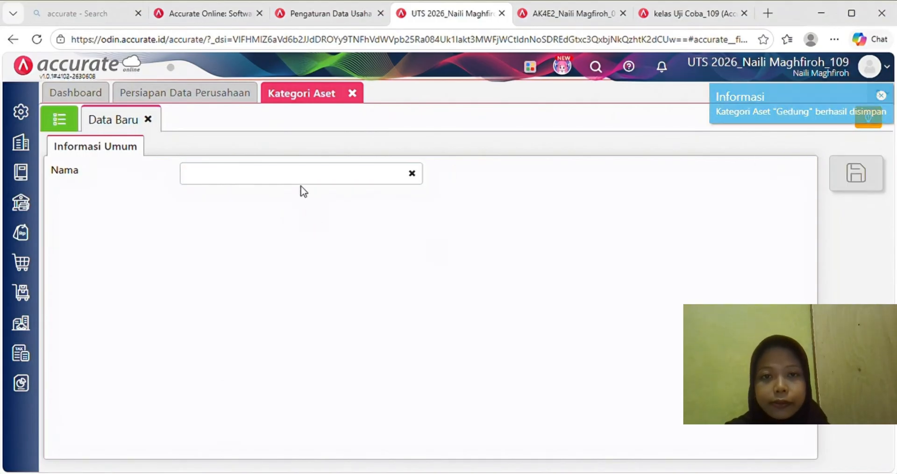
text(Peralatan)
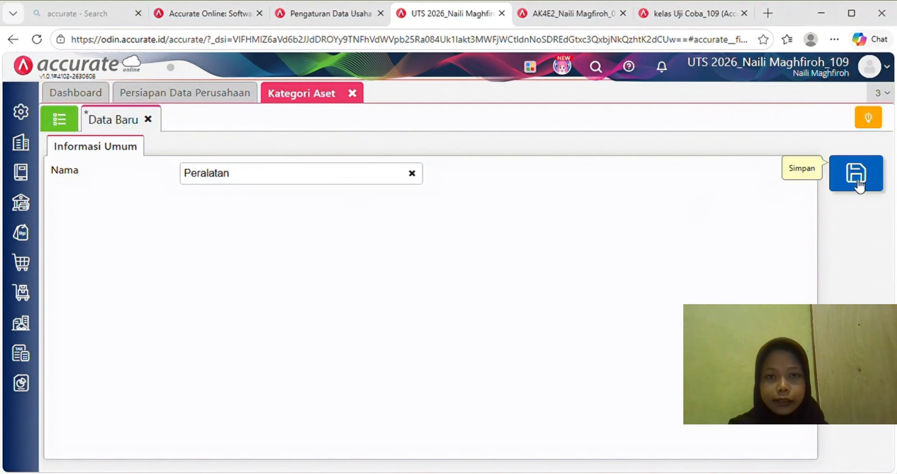
click(855, 173)
text(Kenda)
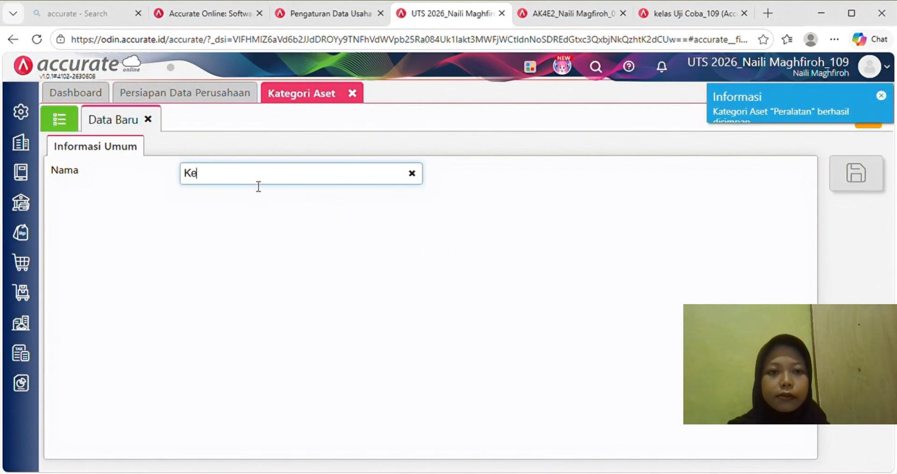
click(490, 229)
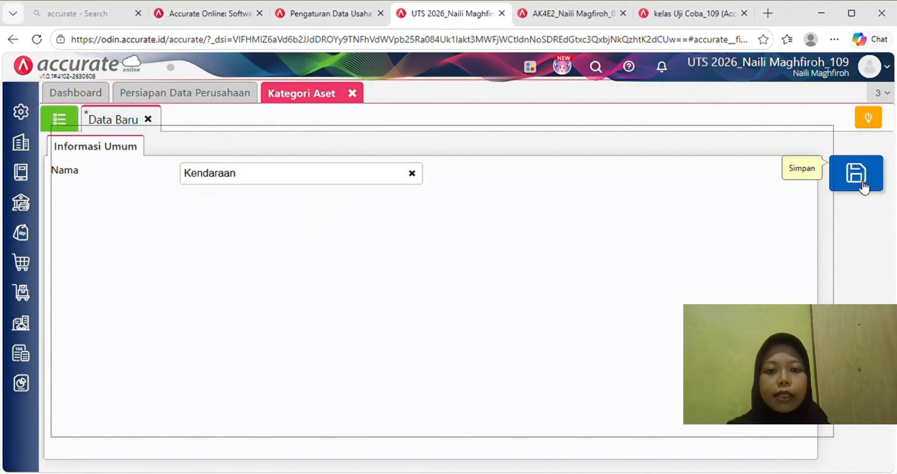
click(859, 180)
click(65, 124)
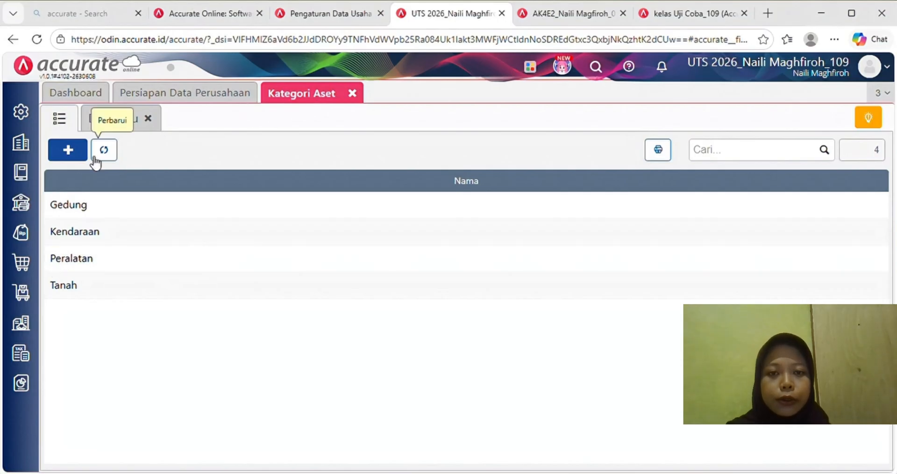
- Import fixed assets FA.001–FA.004 from '5. Daftar Aset Tetap - PT Kopi Kita.xls' via the Aset Tetap list
click(354, 93)
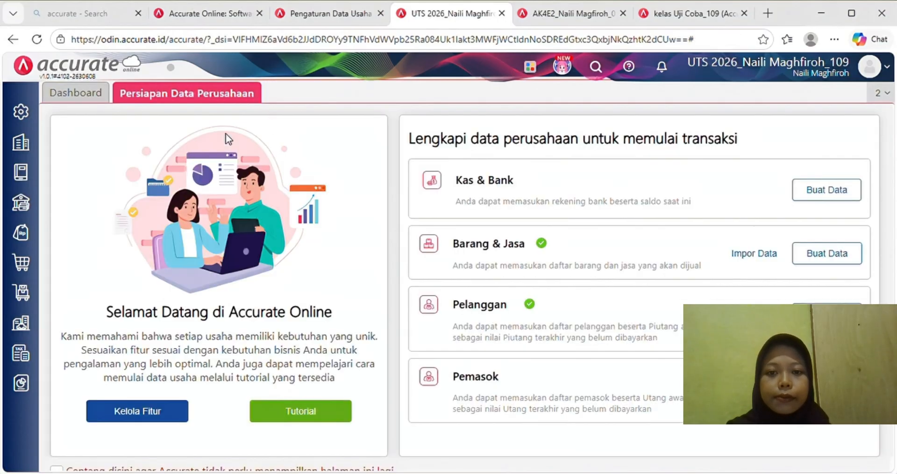
click(23, 326)
click(117, 253)
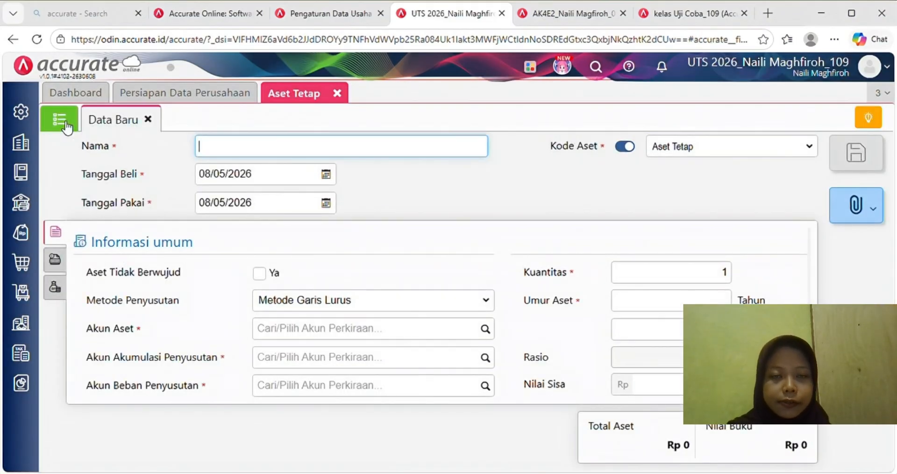
click(61, 120)
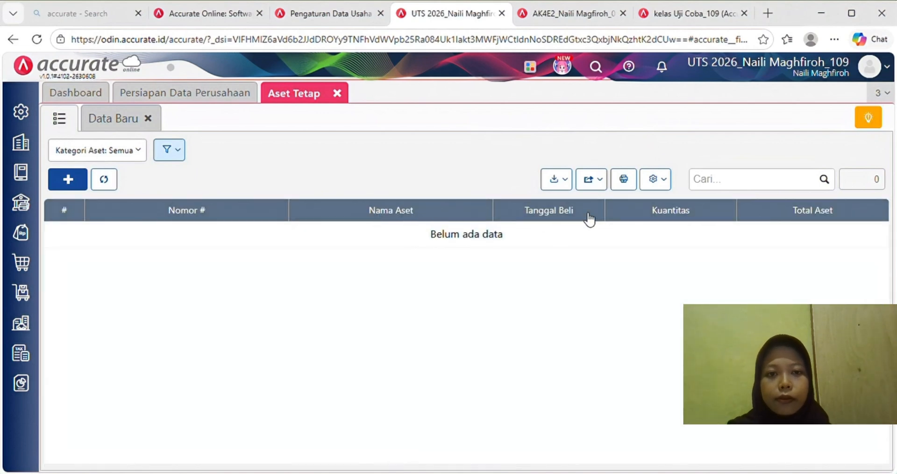
click(556, 180)
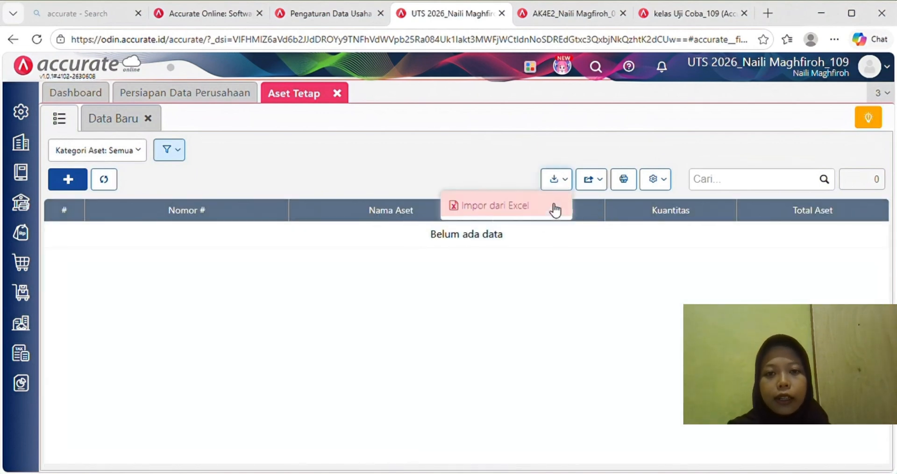
click(538, 208)
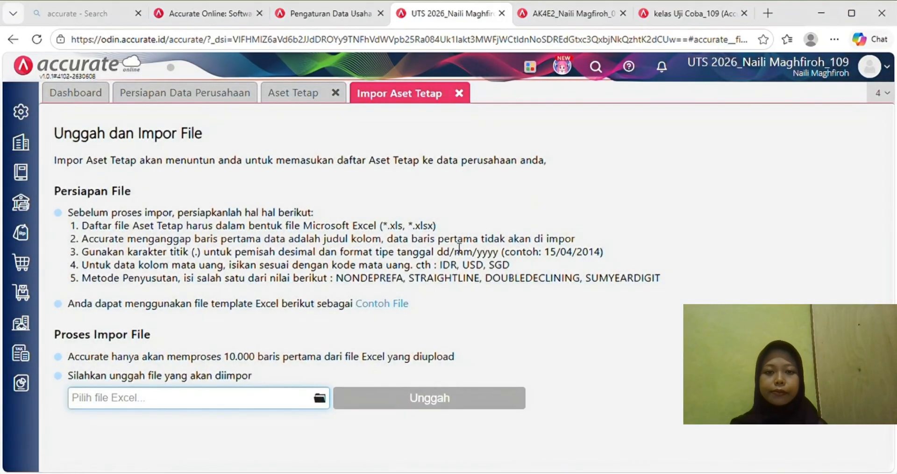
click(319, 398)
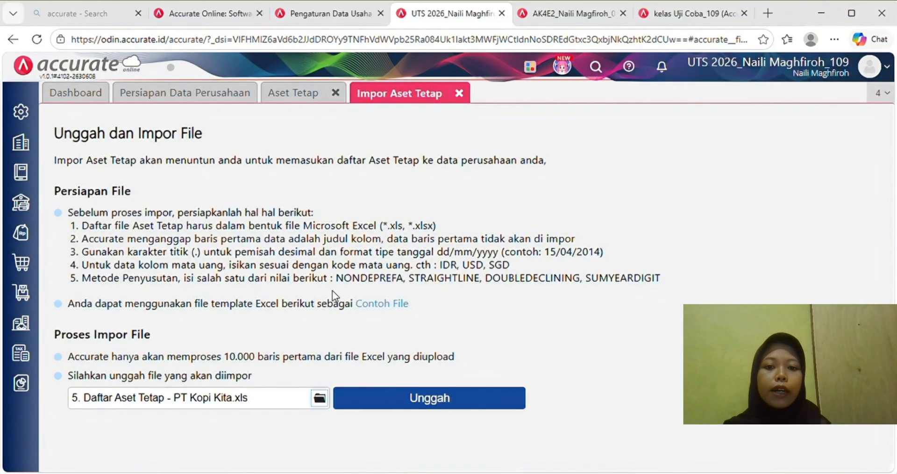
click(393, 400)
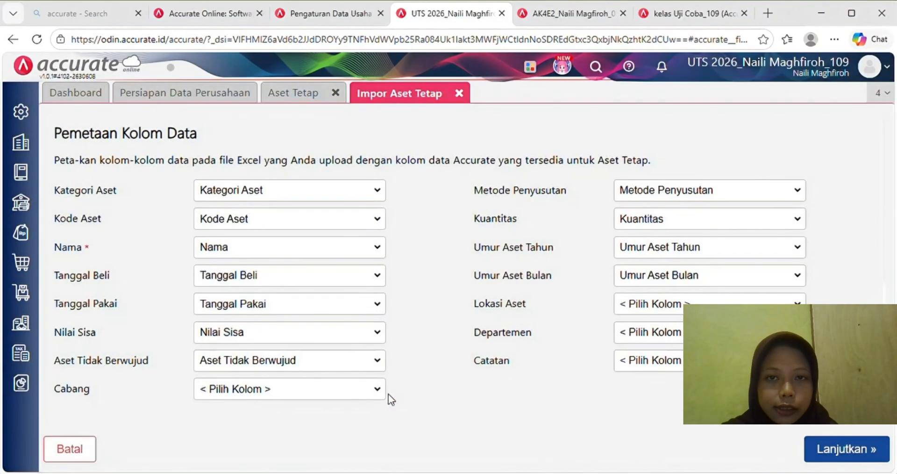
click(838, 449)
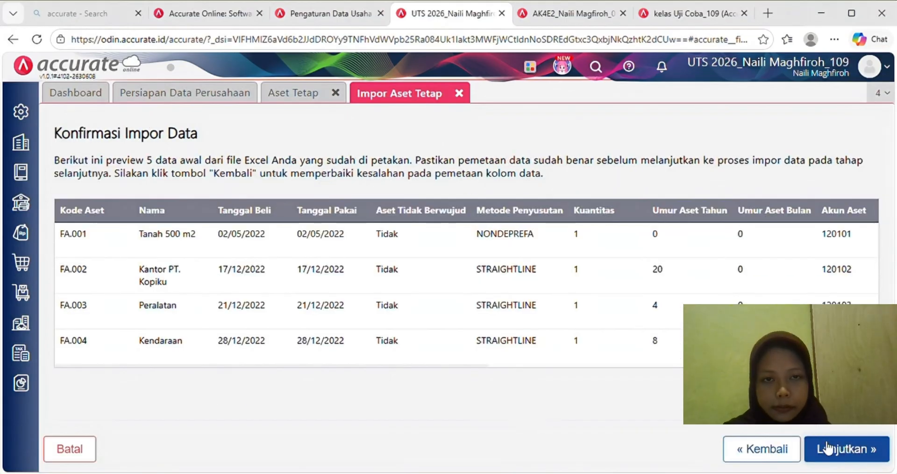
click(825, 447)
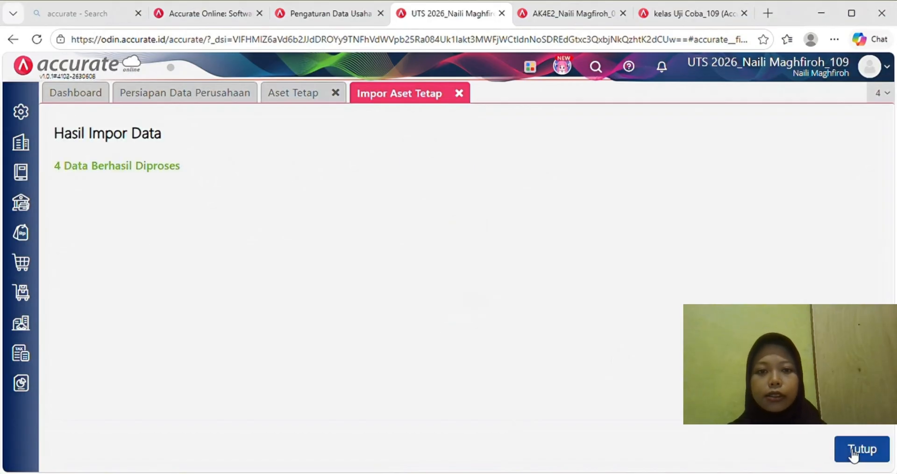
click(854, 451)
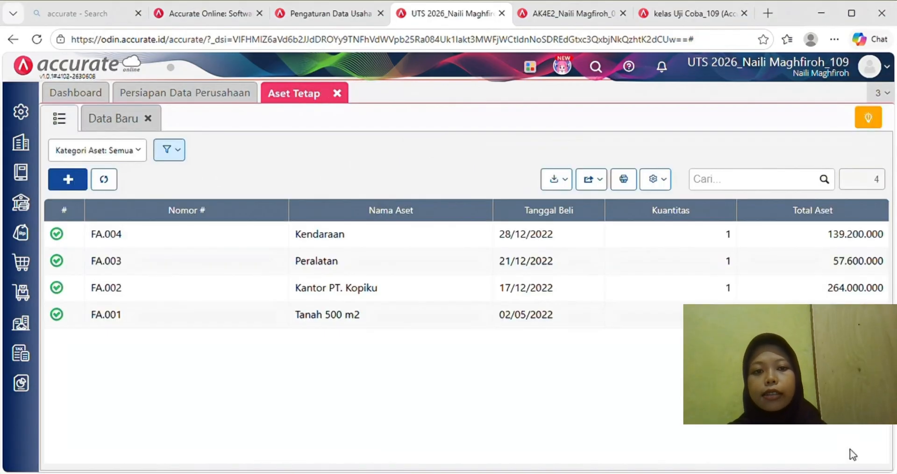
- Close the fixed asset list and save a month-end closing for Desember 2023
click(337, 93)
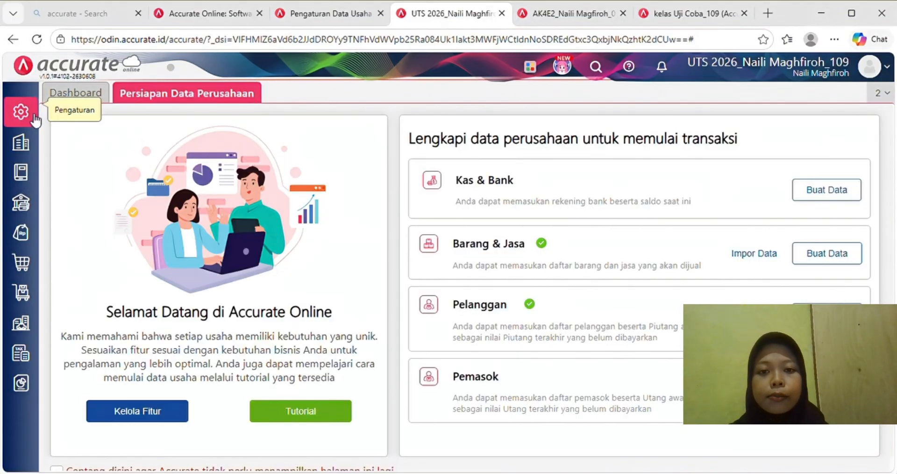
click(24, 145)
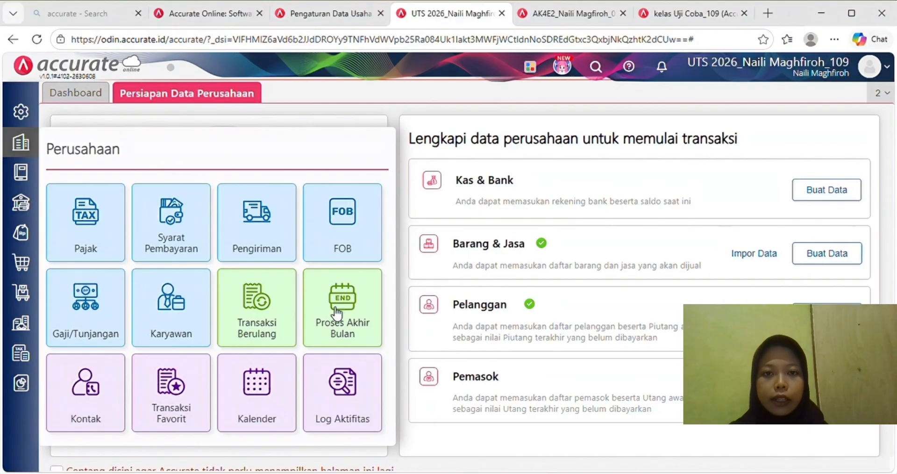
click(336, 309)
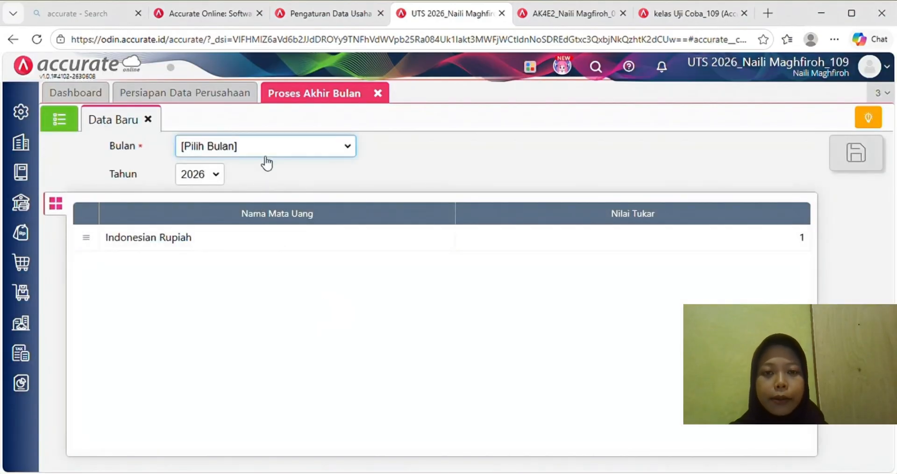
click(280, 368)
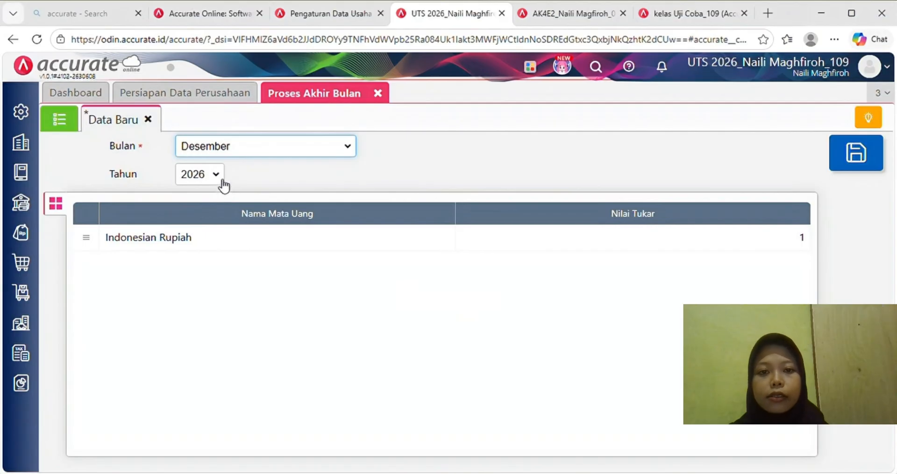
click(223, 182)
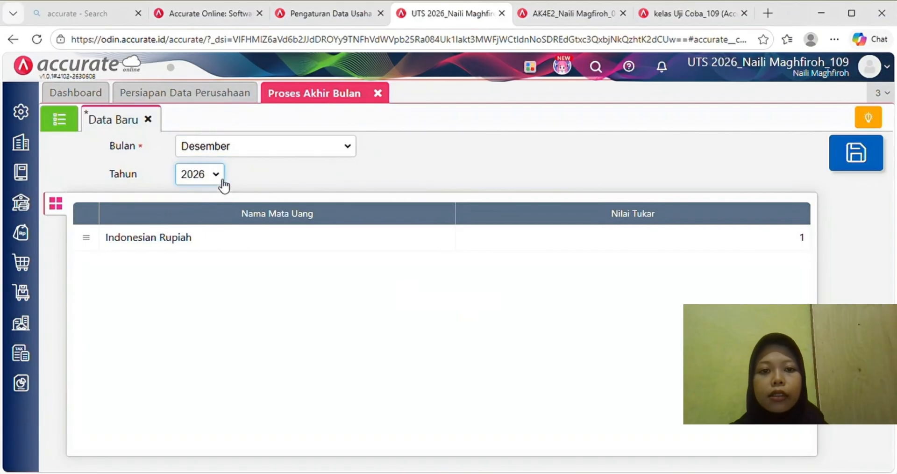
click(211, 270)
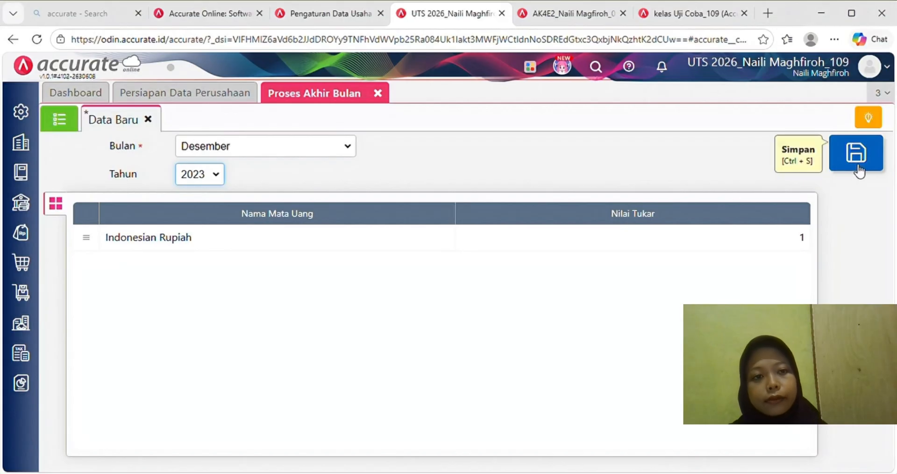
click(870, 161)
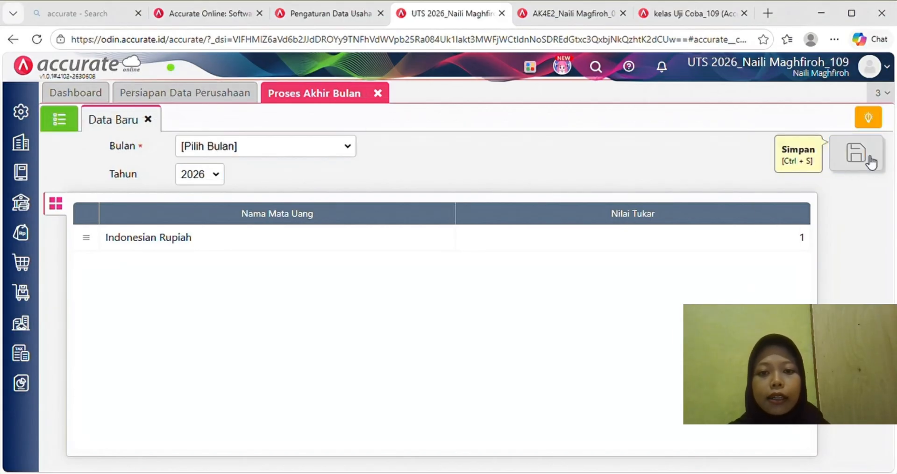
click(872, 161)
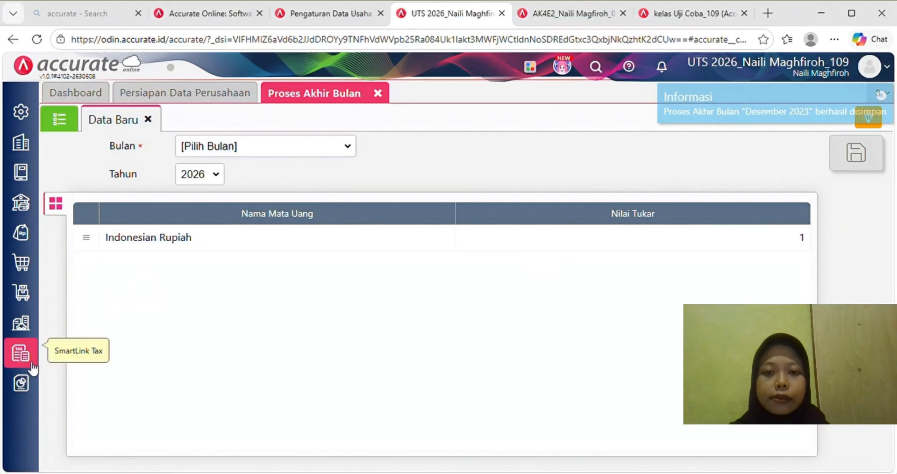
- Display the Neraca (Induk Skontro) balance sheet as of 01/01/2024
mouse_move(32, 391)
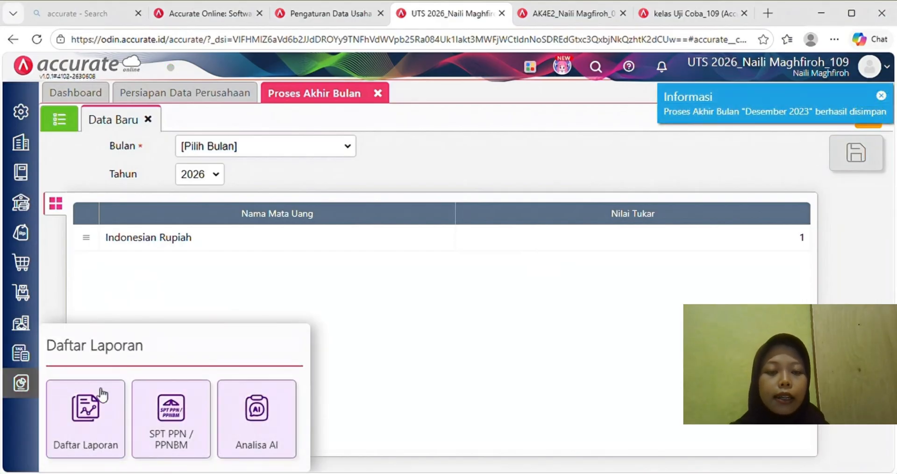
click(96, 414)
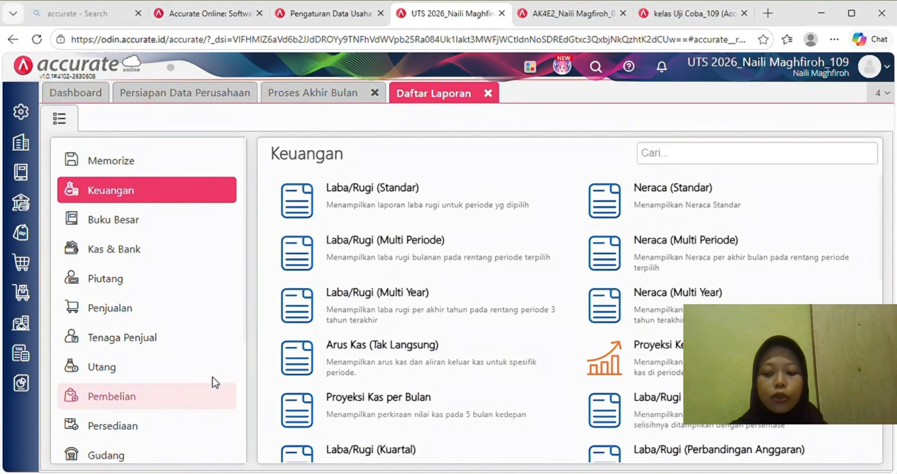
scroll(669, 381, down, 3)
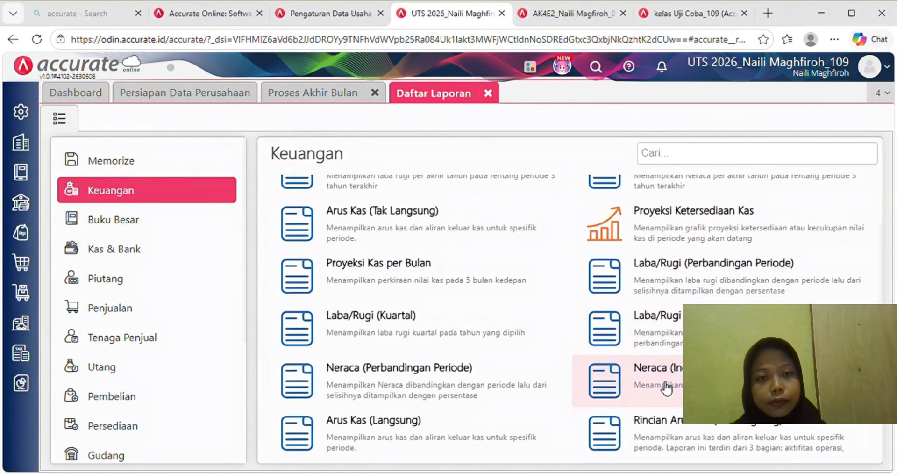
click(666, 387)
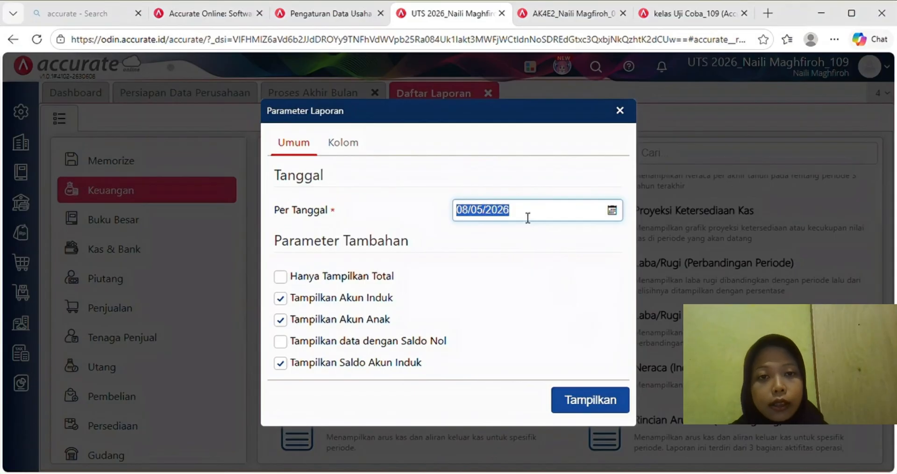
text(01/)
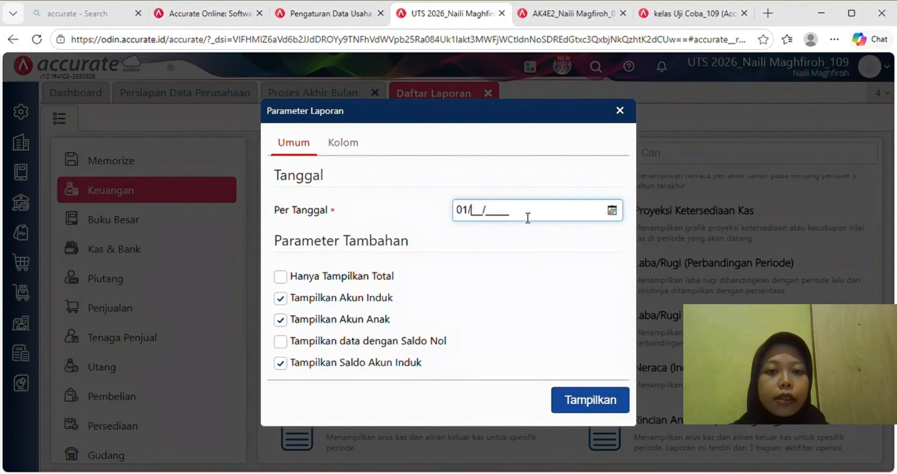
text(01/)
text(20)
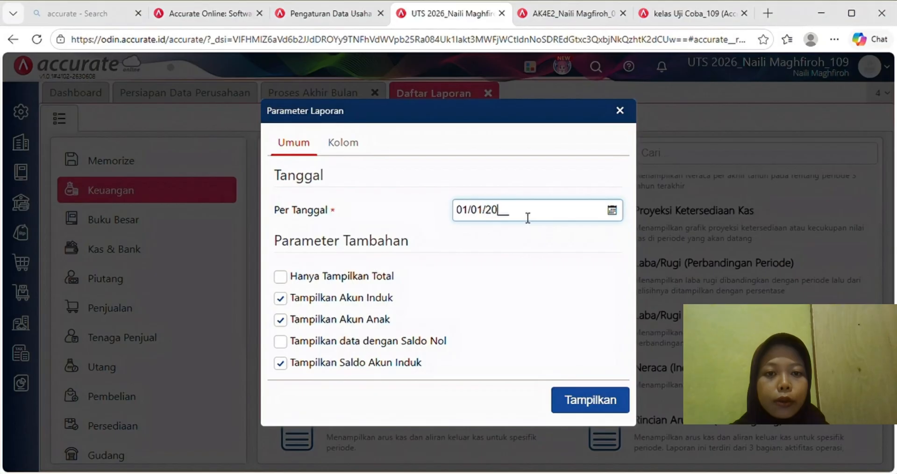
text(24)
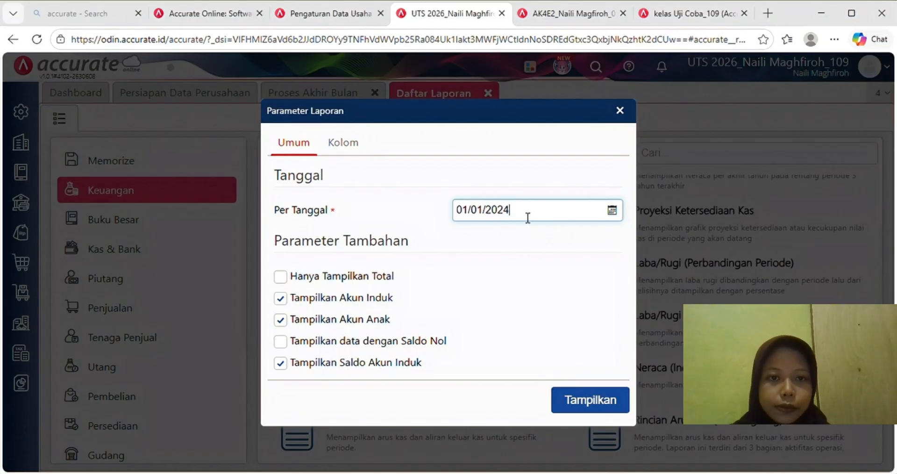
click(614, 401)
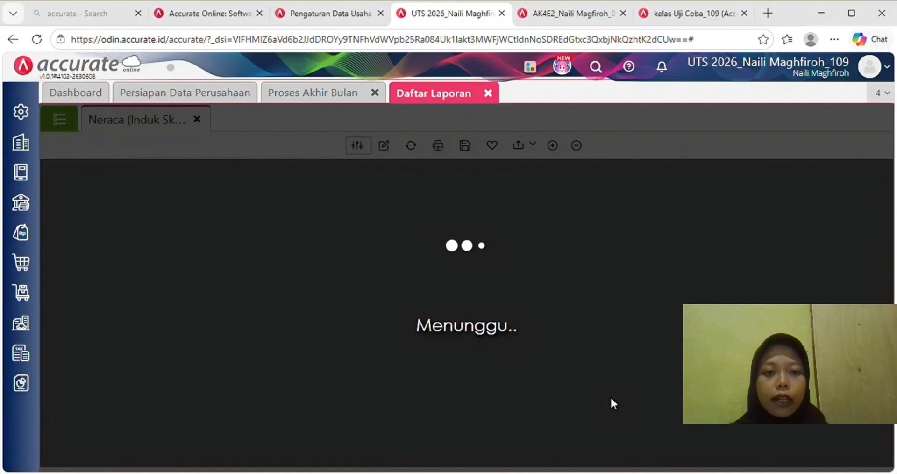
- Scroll down and check the total assets figure of 944.780.000
scroll(614, 403, down, 5)
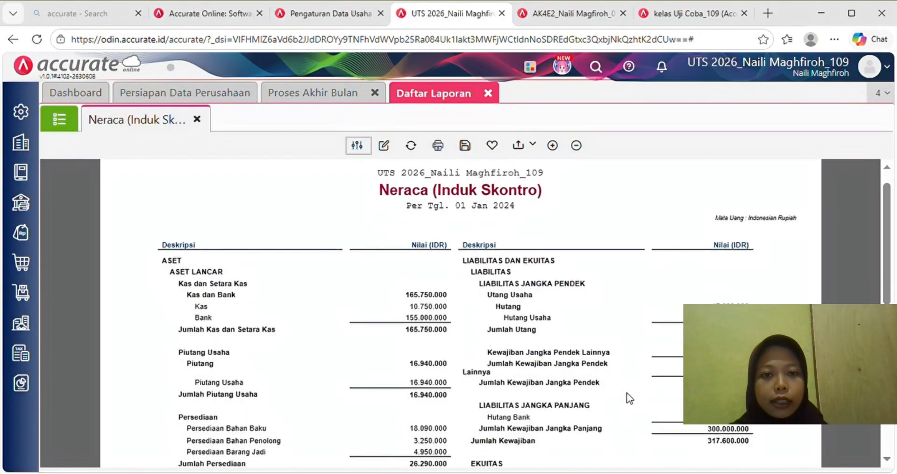
scroll(629, 397, down, 3)
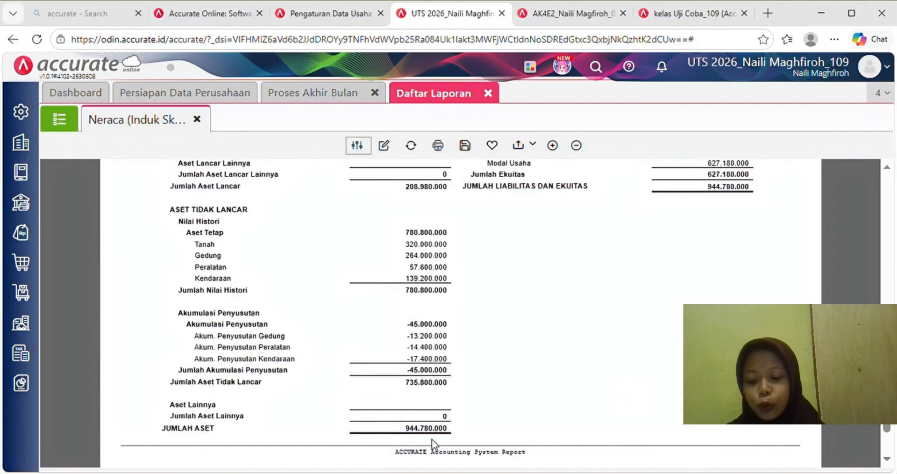
drag(405, 428, 449, 431)
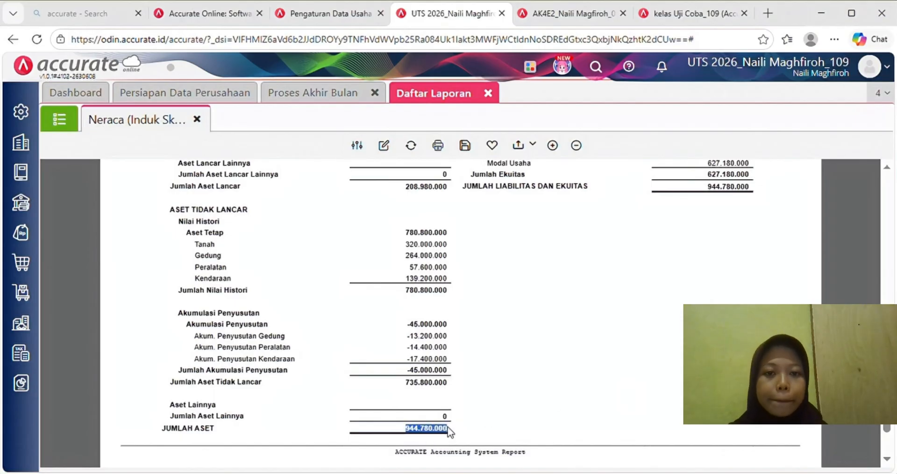
click(542, 400)
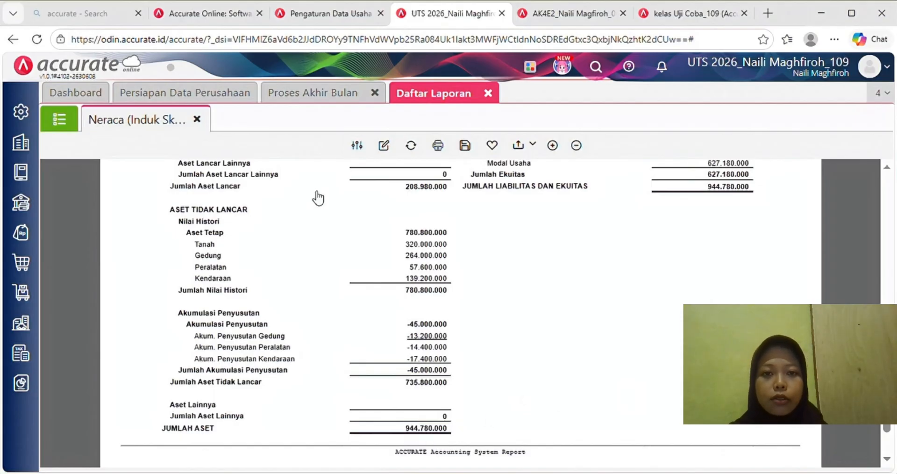
- Close the report and closing tabs, then install Accurate Manufaktur from Accurate Store
click(487, 93)
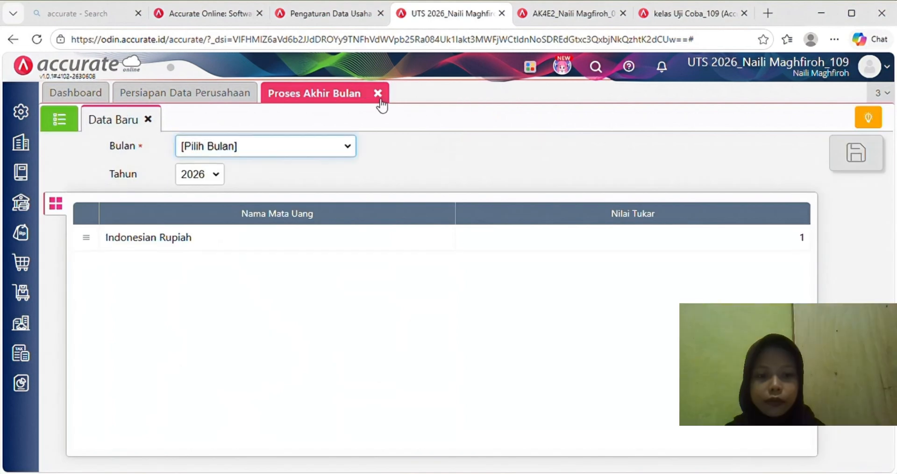
click(378, 94)
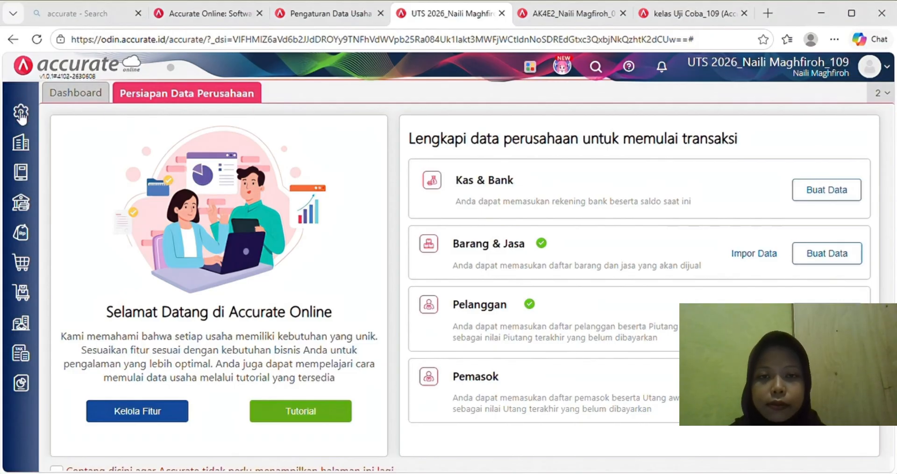
mouse_move(24, 124)
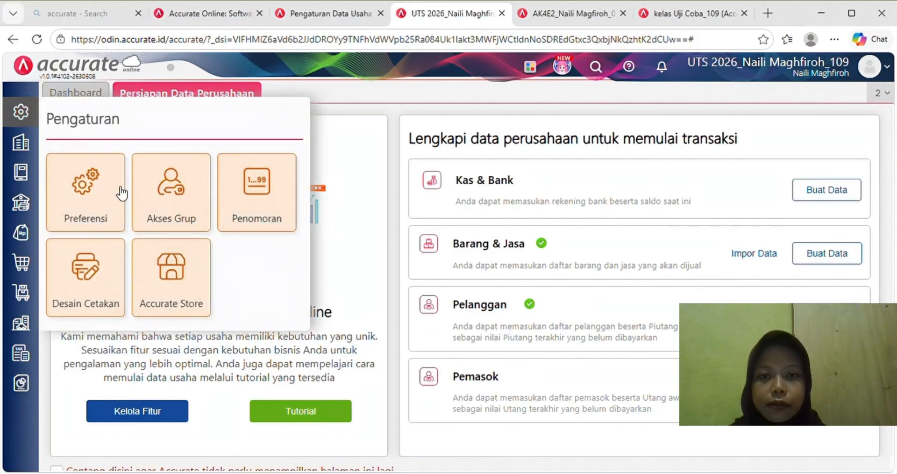
click(171, 273)
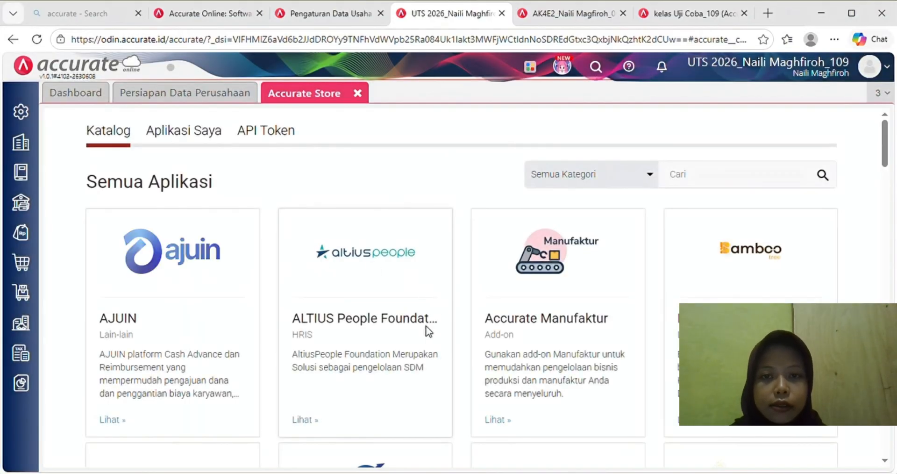
click(497, 426)
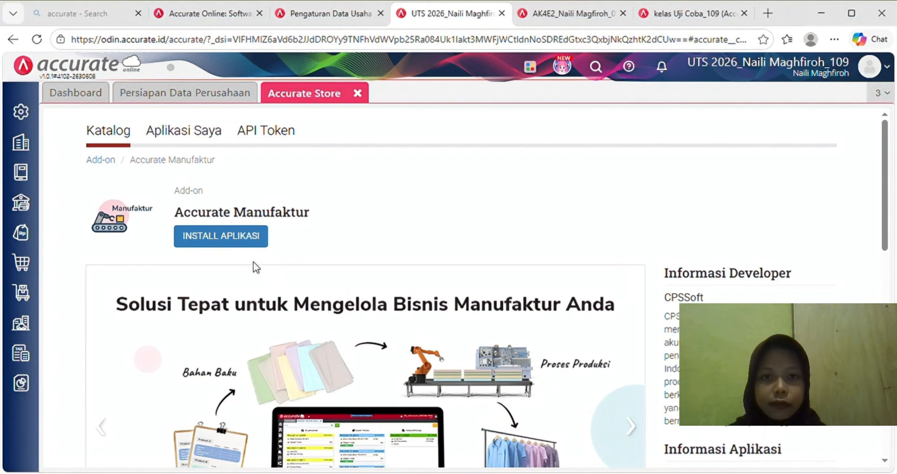
click(238, 243)
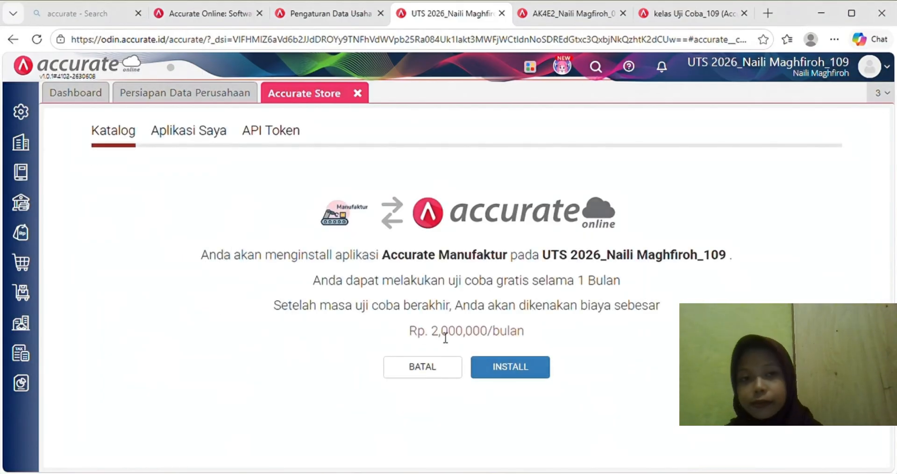
click(523, 375)
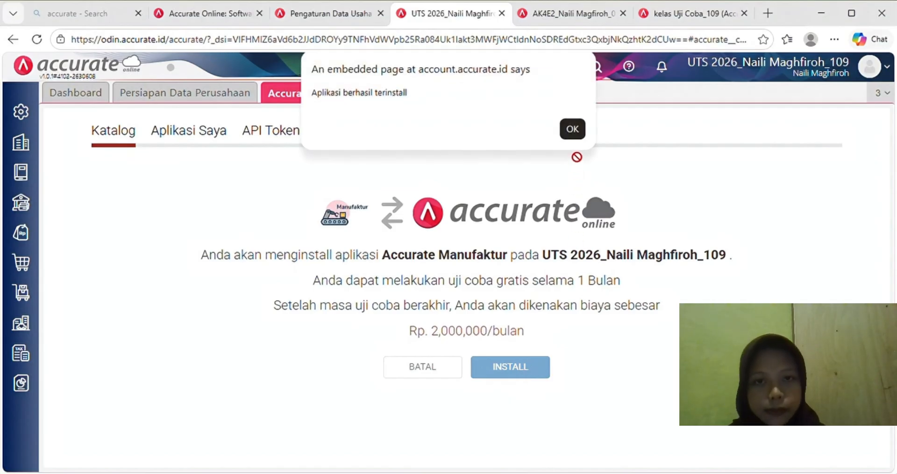
click(574, 130)
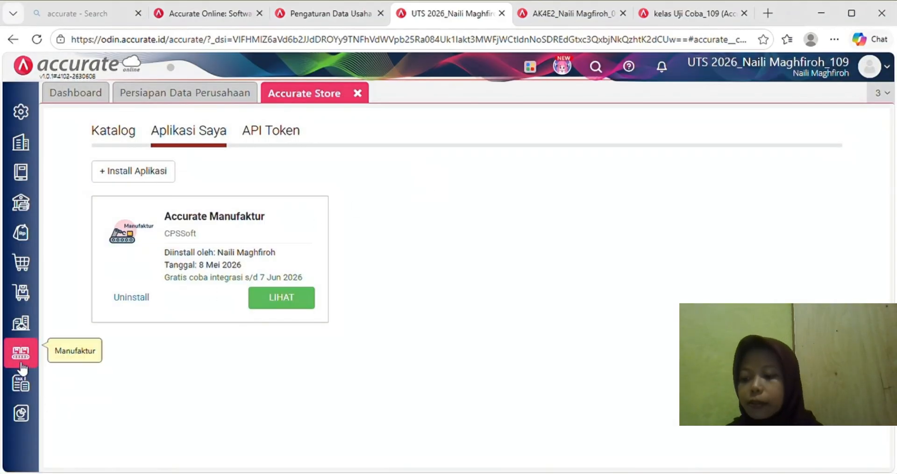
click(358, 94)
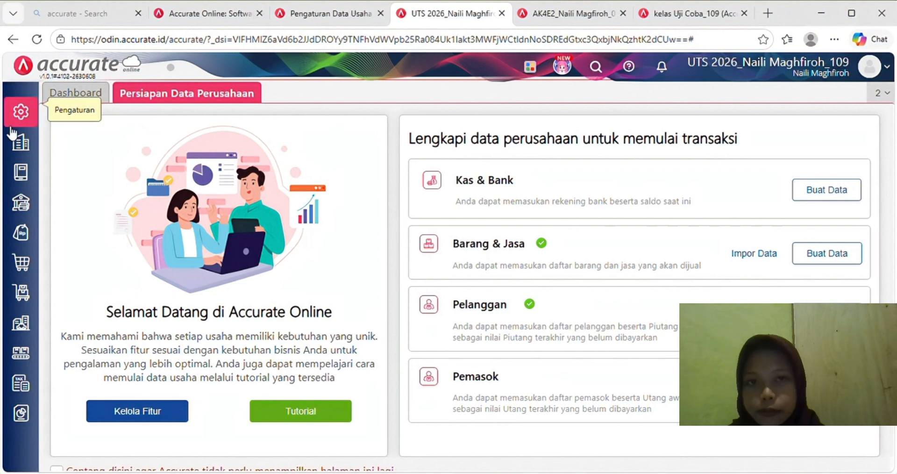
- In Manufaktur preferences, allocate production cost variances to products at month-end
click(19, 116)
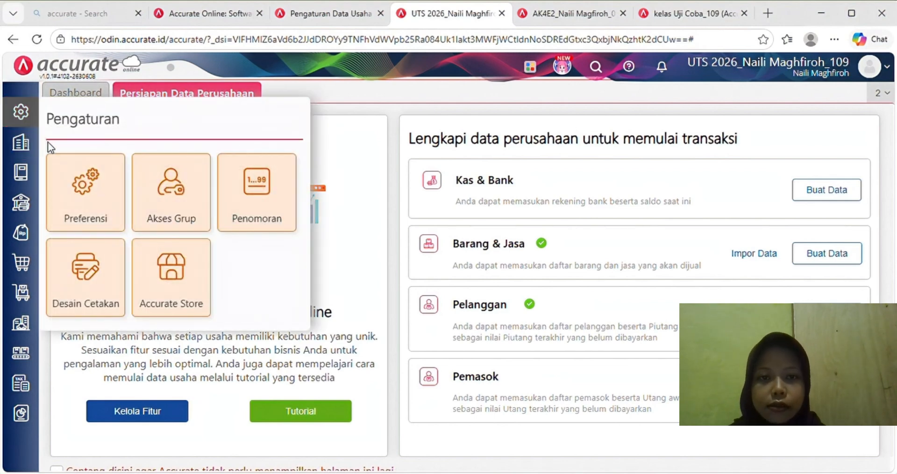
click(123, 219)
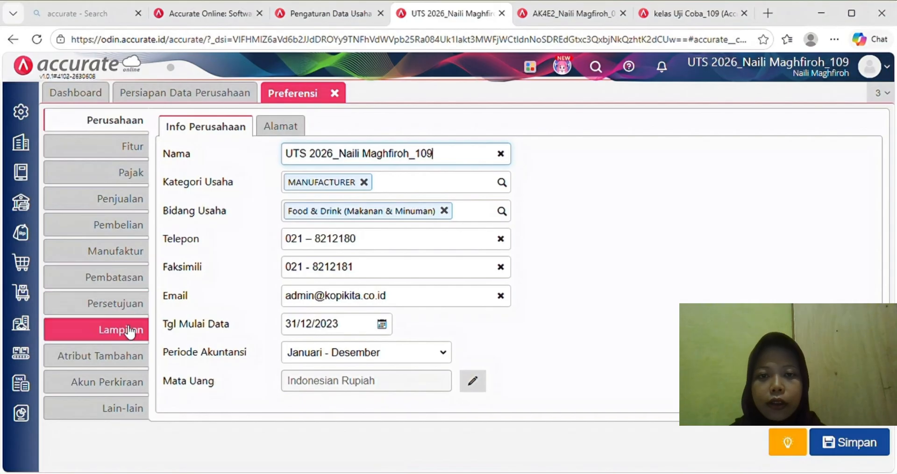
click(129, 253)
scroll(398, 316, down, 1)
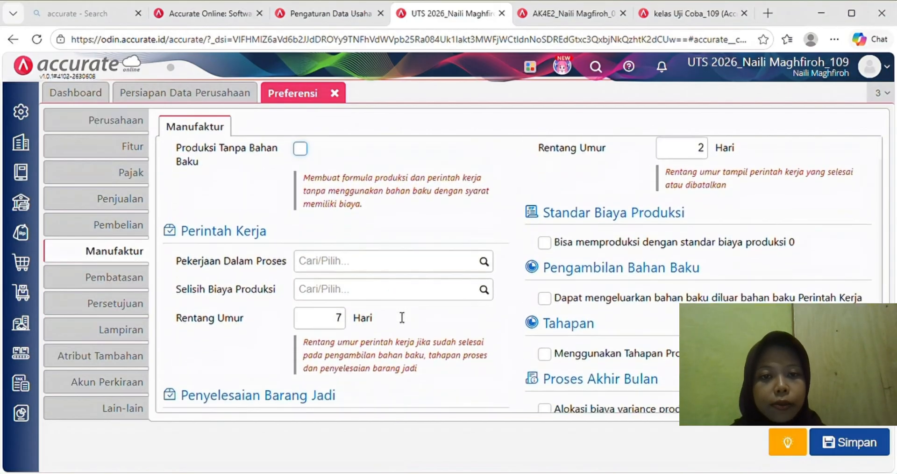
scroll(398, 317, down, 2)
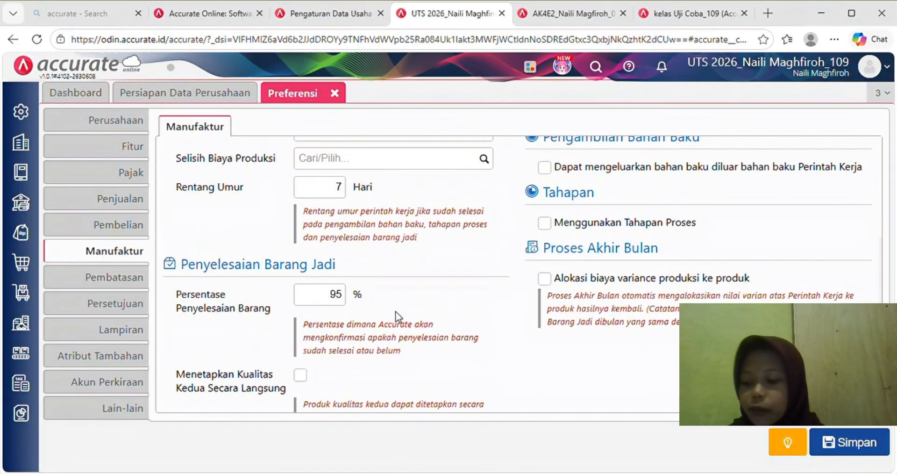
click(545, 279)
scroll(432, 243, up, 2)
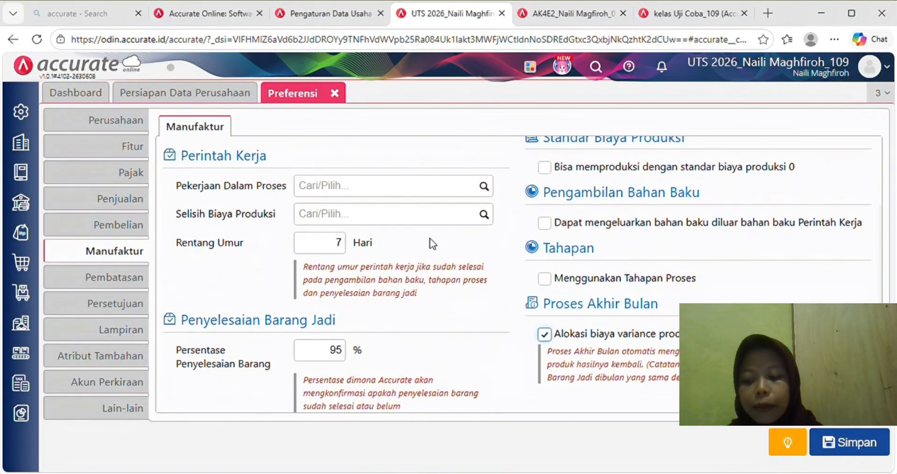
scroll(430, 238, up, 1)
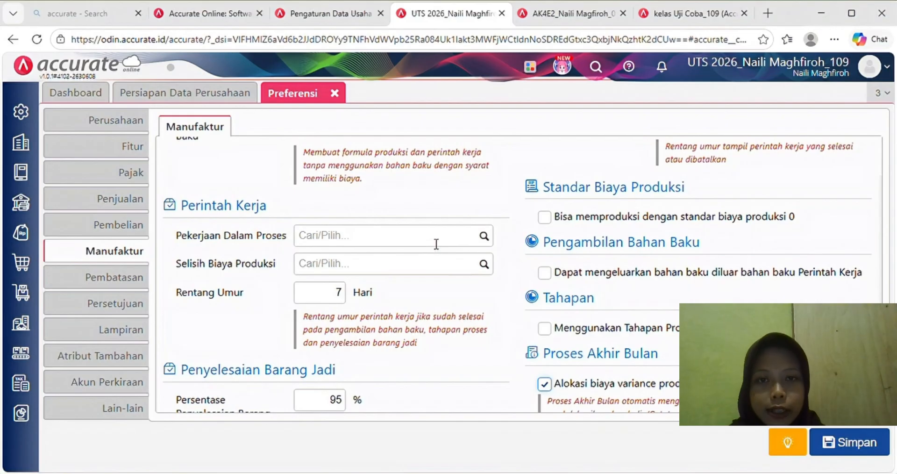
- Set work-in-process to Persediaan Dalam Proses and variance to Selisih Biaya Produksi, then save
click(484, 237)
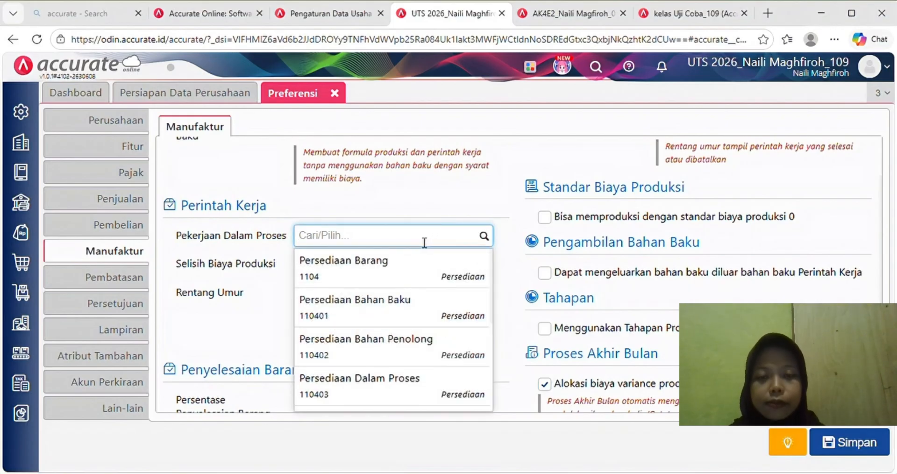
text(pe)
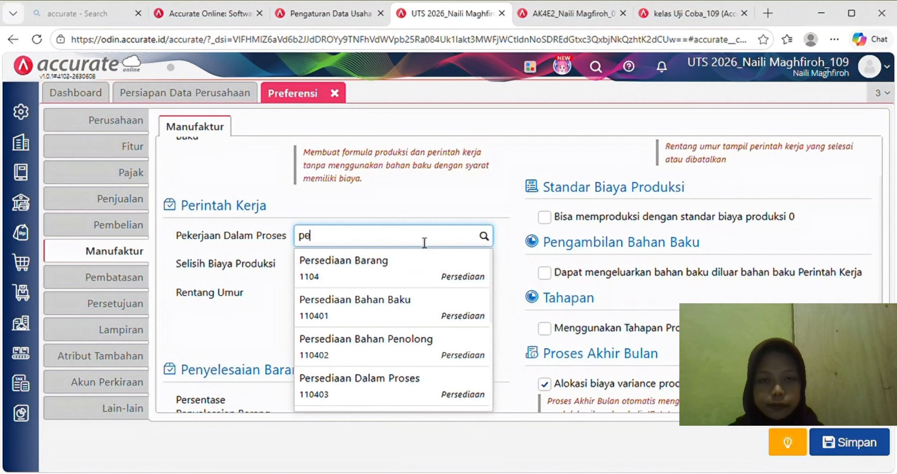
text(rsedia)
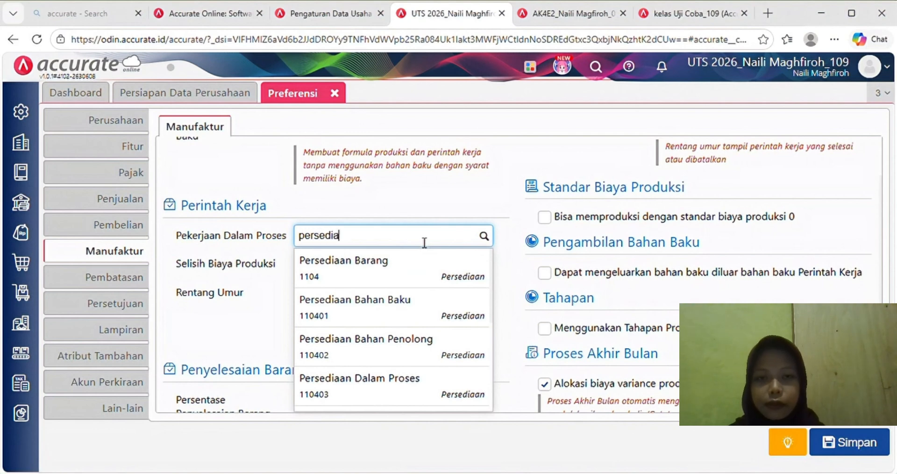
text(an dalam)
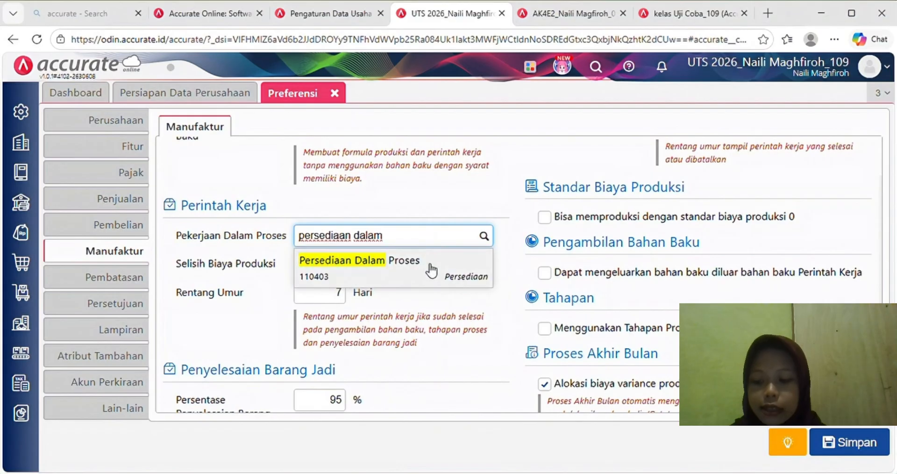
click(433, 265)
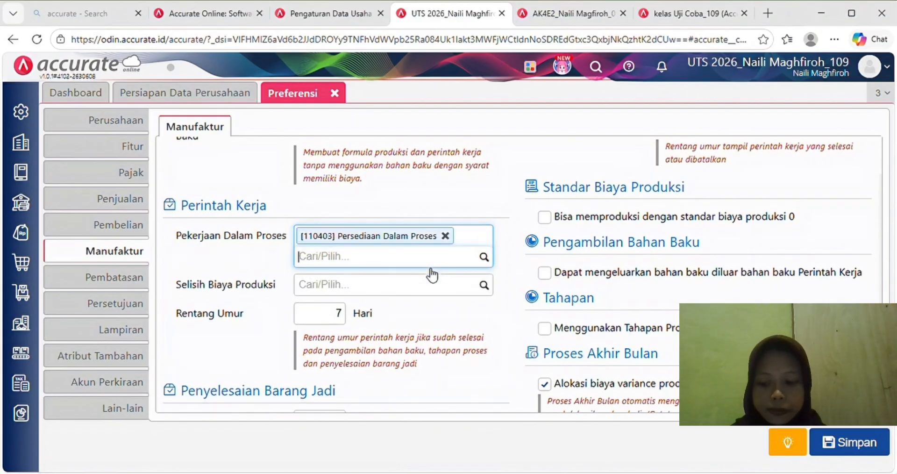
click(418, 293)
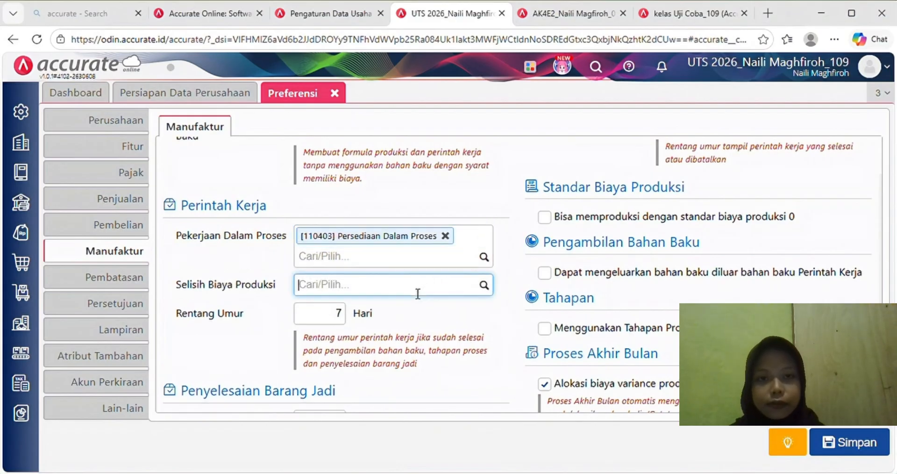
text(selisi)
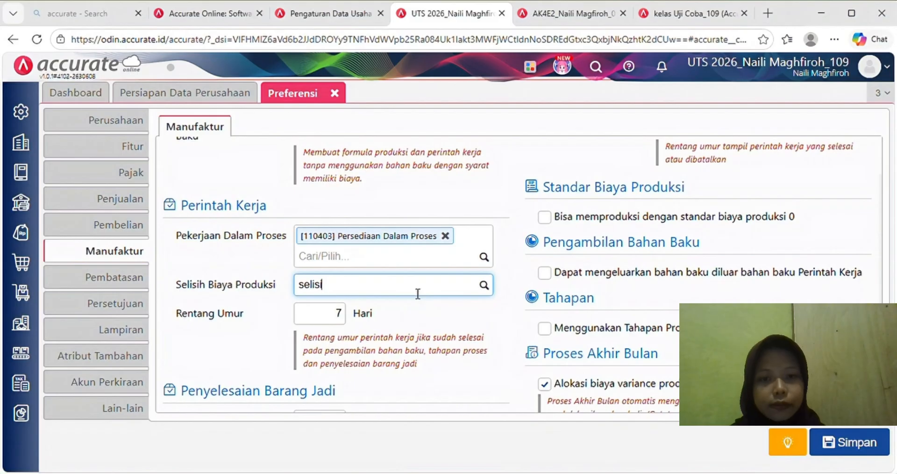
text(h b)
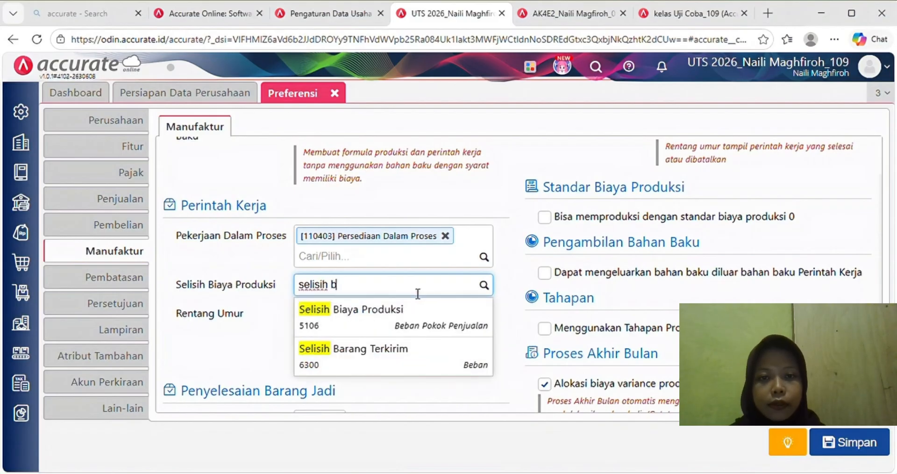
text(iay)
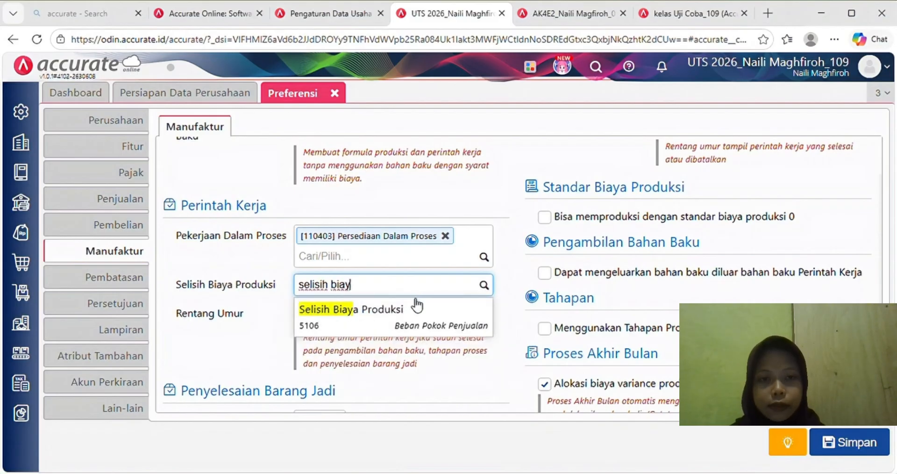
click(418, 323)
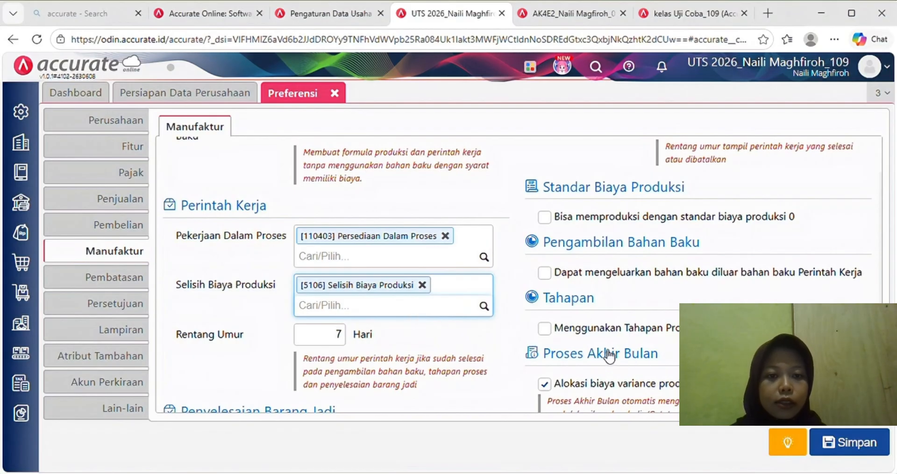
scroll(607, 355, down, 1)
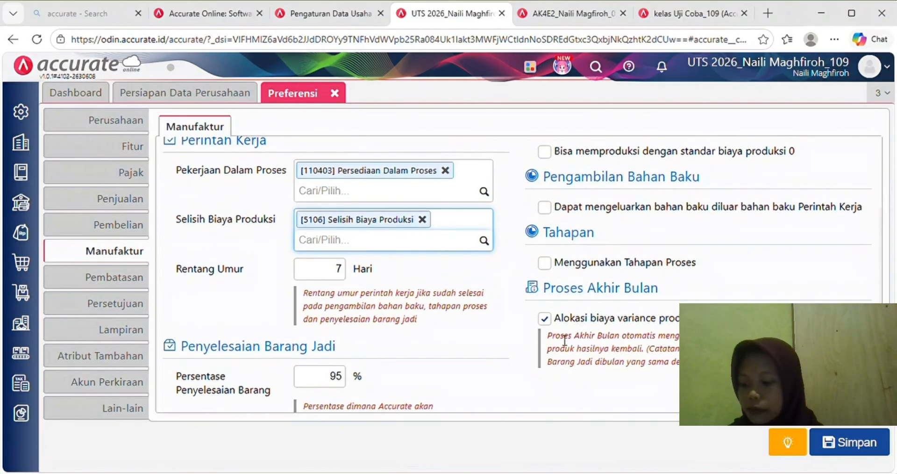
click(848, 441)
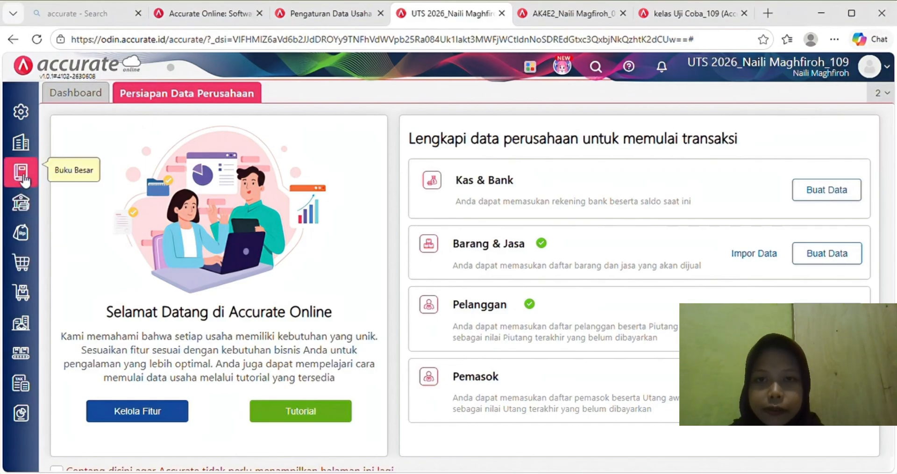
click(22, 149)
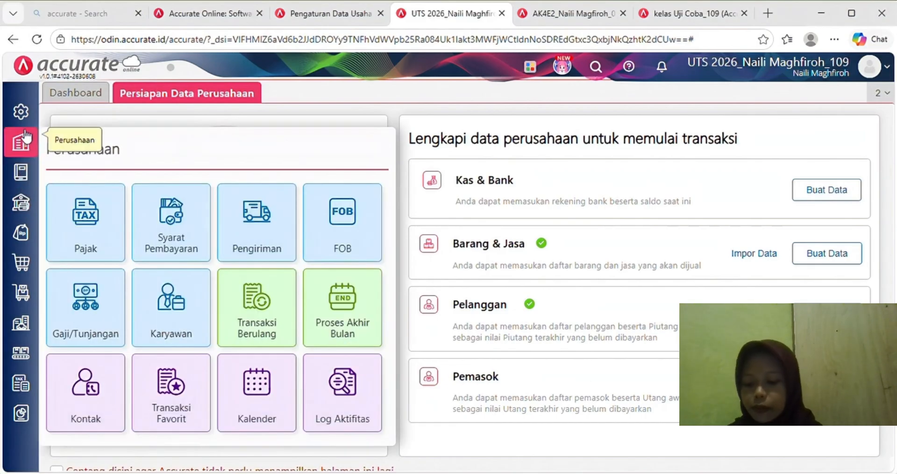
- In Akun Perkiraan preferences, add Beban accounts Biaya Tenaga Kerja Langsung and Biaya Overhead Pabrik, and save
click(20, 111)
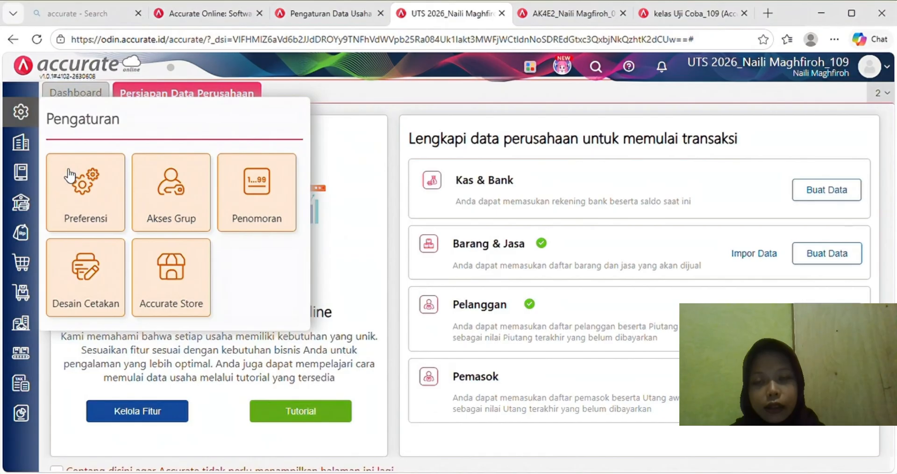
click(99, 195)
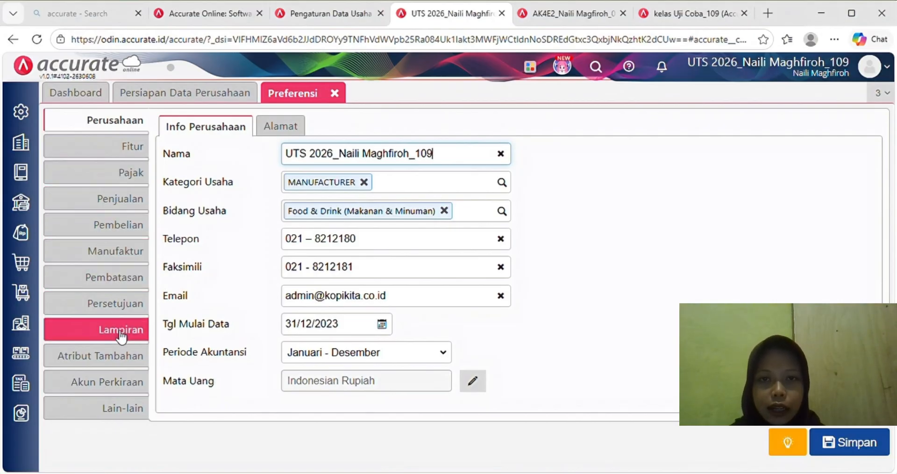
click(120, 386)
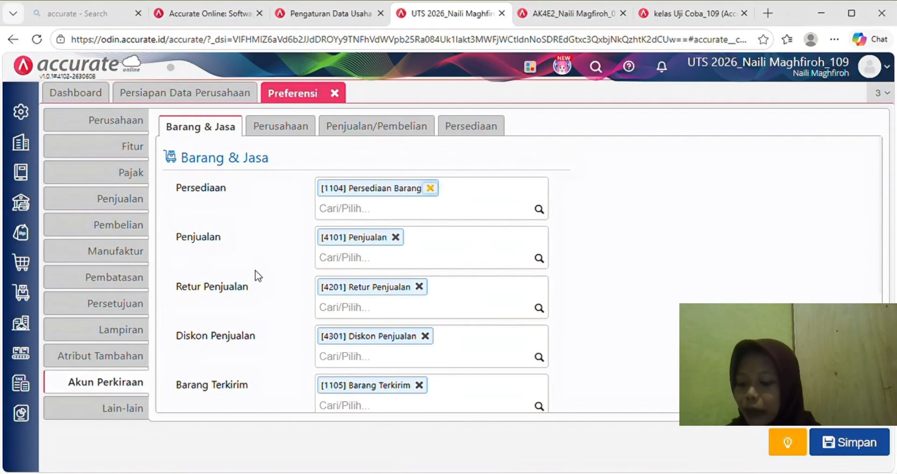
scroll(344, 322, down, 2)
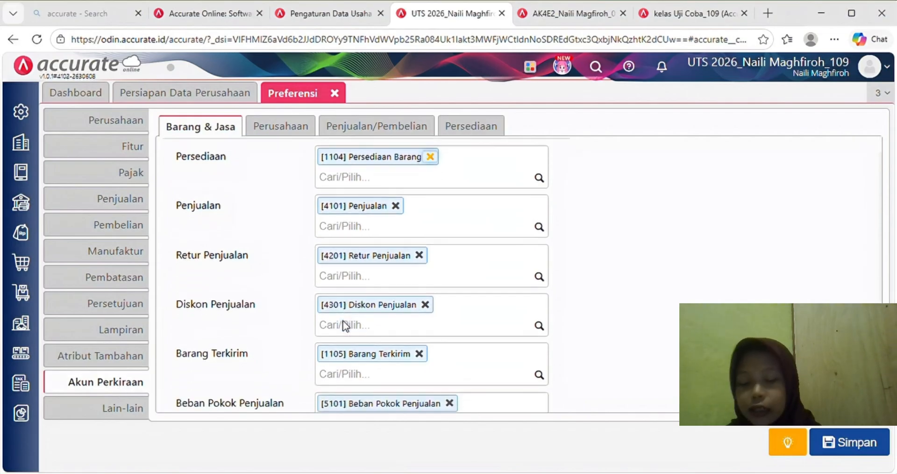
scroll(349, 326, down, 3)
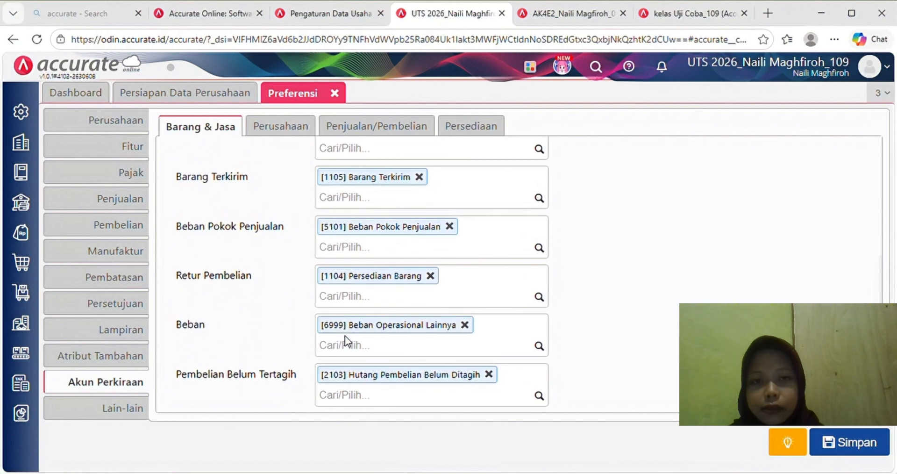
click(354, 349)
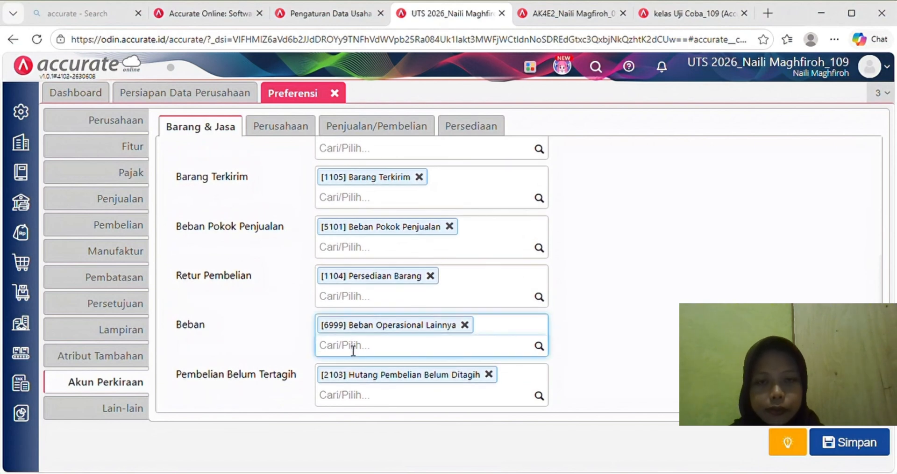
text(biaya)
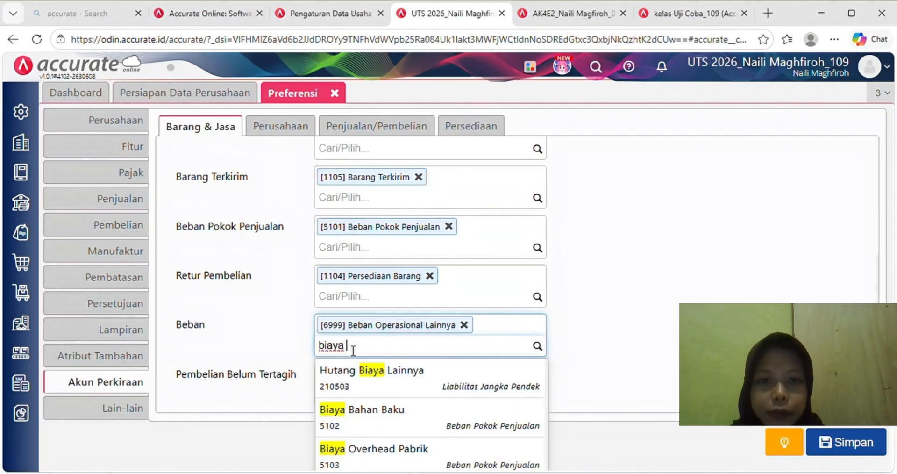
text( tena)
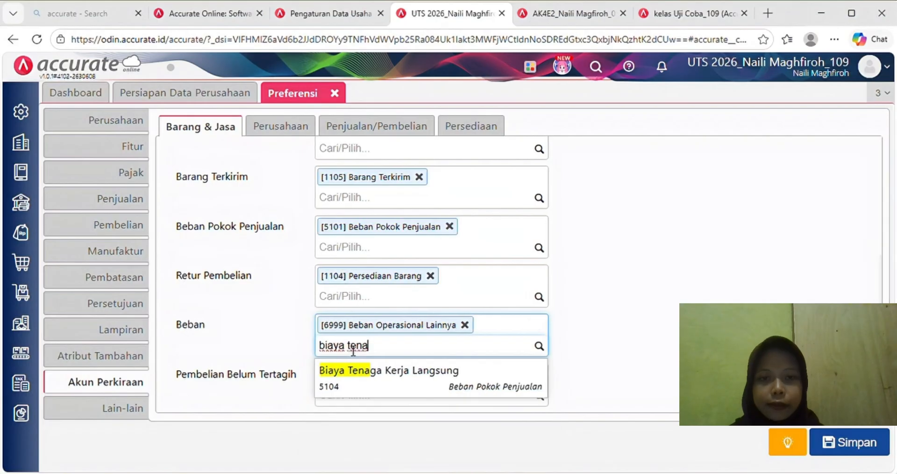
click(363, 370)
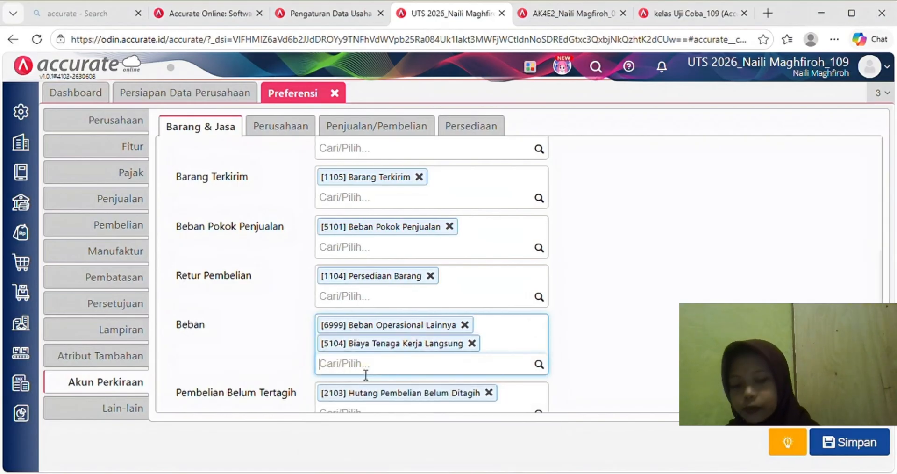
text(biaya )
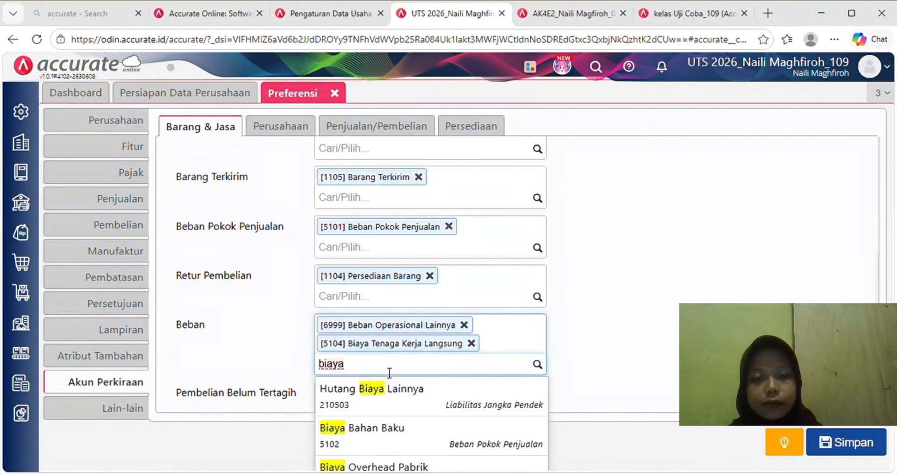
text(over)
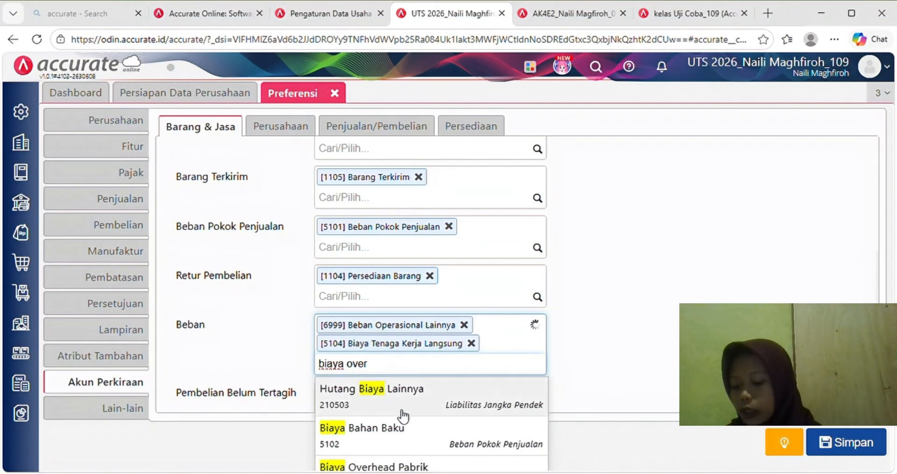
click(410, 402)
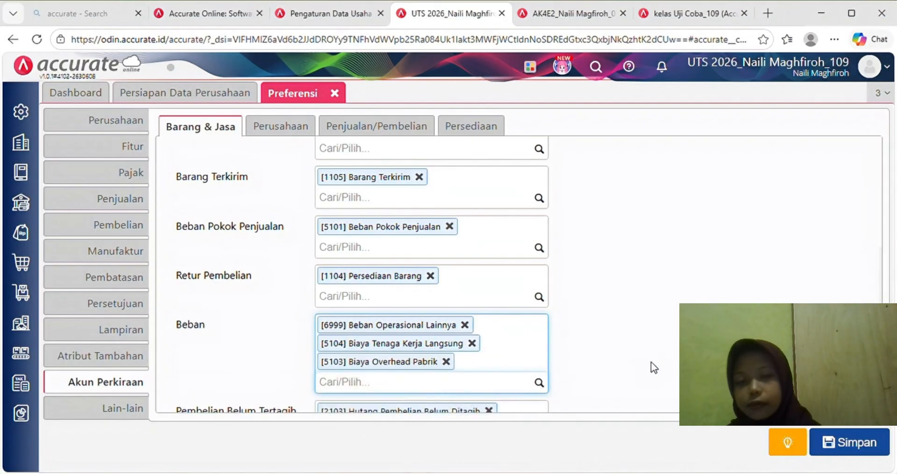
scroll(804, 409, down, 1)
click(858, 447)
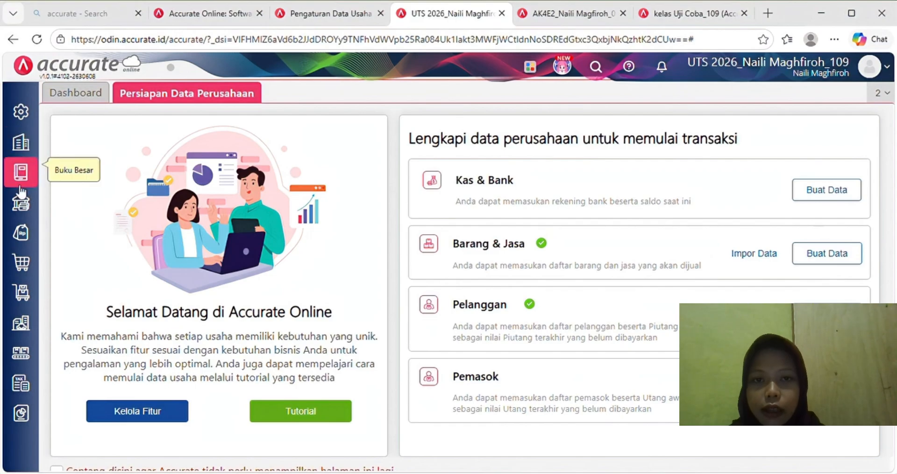
- Start a new item named Upah Tenaga Kerja Langsung with type Biaya Produksi
click(22, 293)
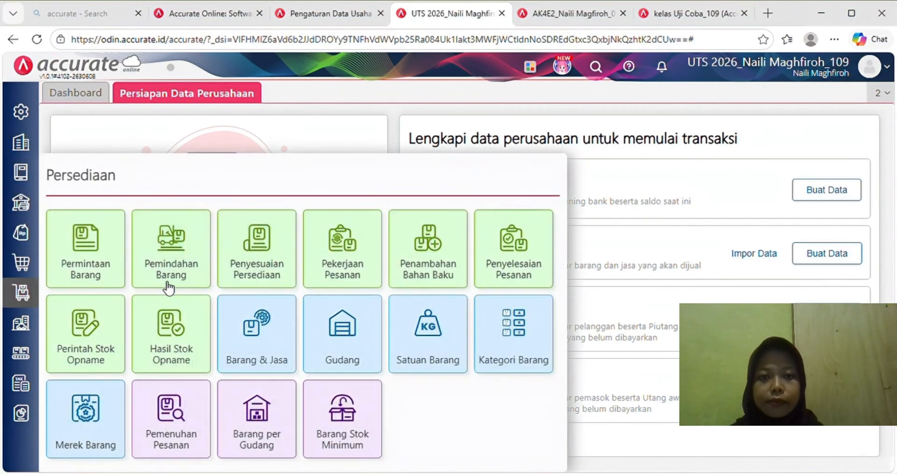
click(247, 331)
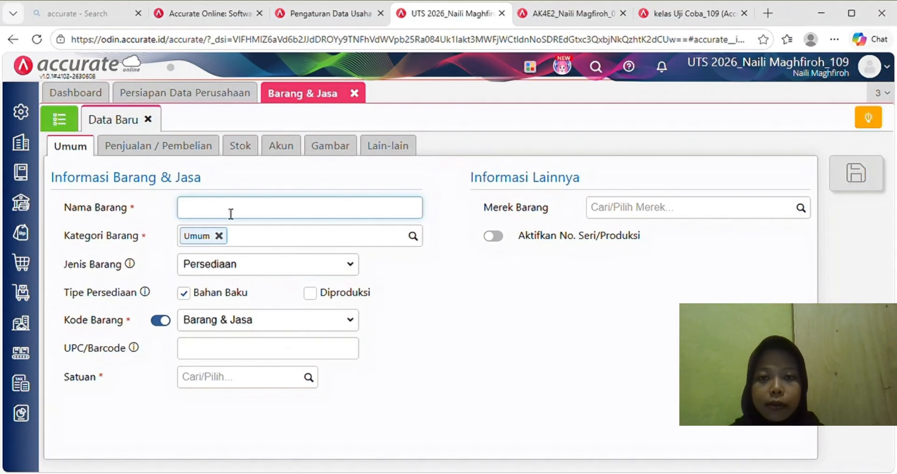
text(Upah Tenaga Kerja Langsung)
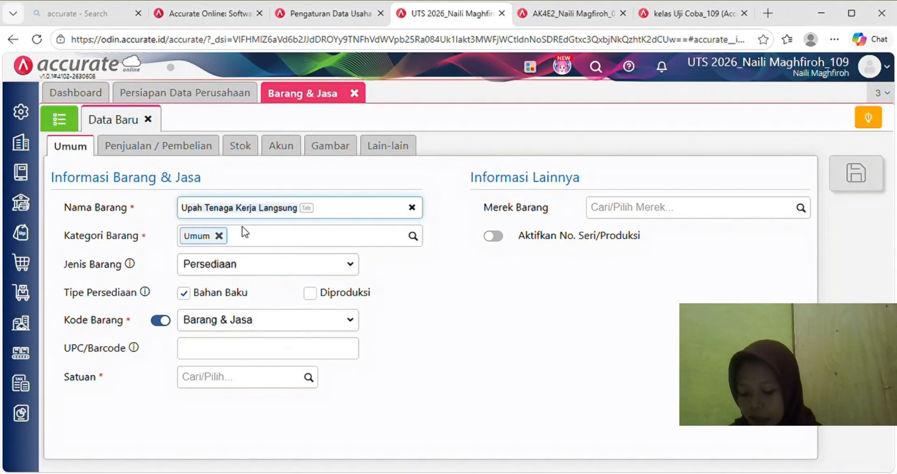
click(264, 257)
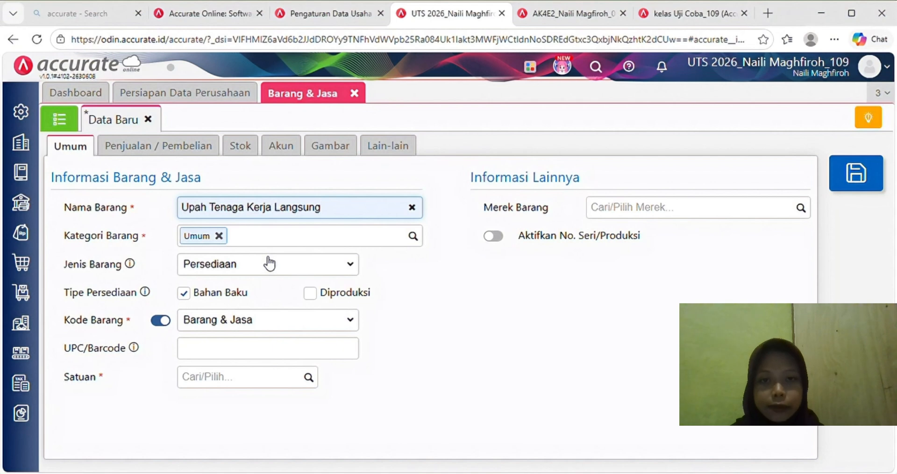
click(352, 267)
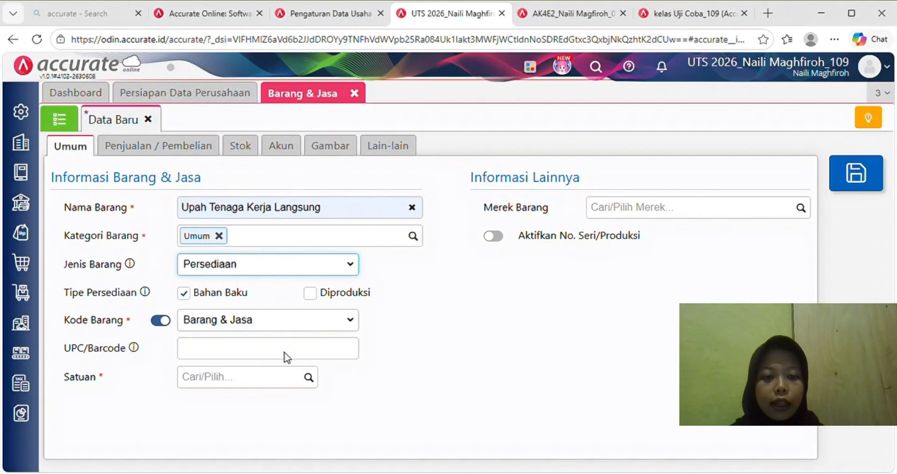
click(288, 357)
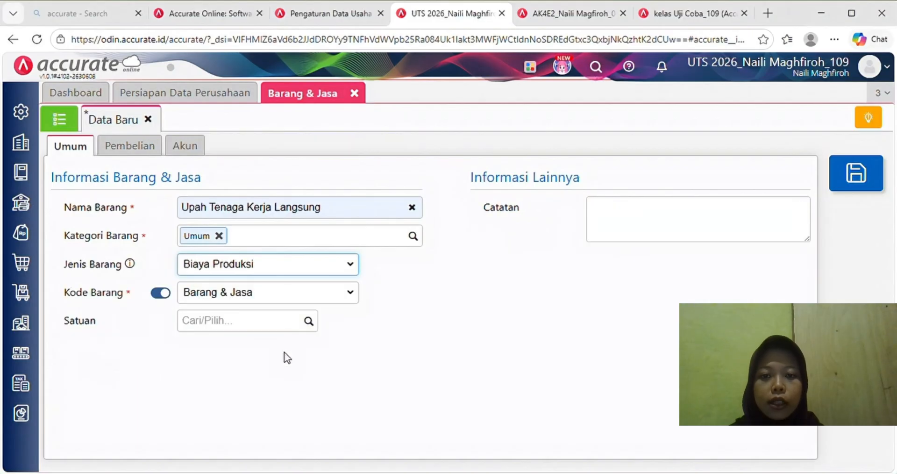
- Create and assign the new unit Hari to the item
click(265, 322)
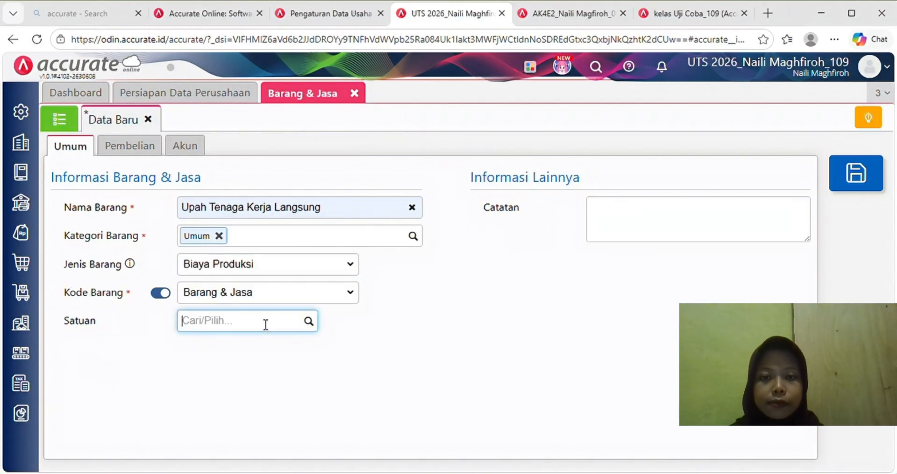
text(HA)
key(BackSpace)
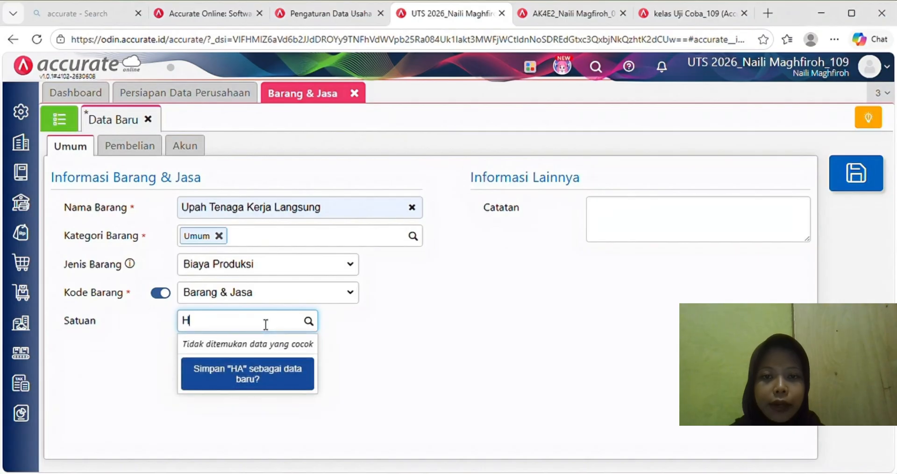
text(ari)
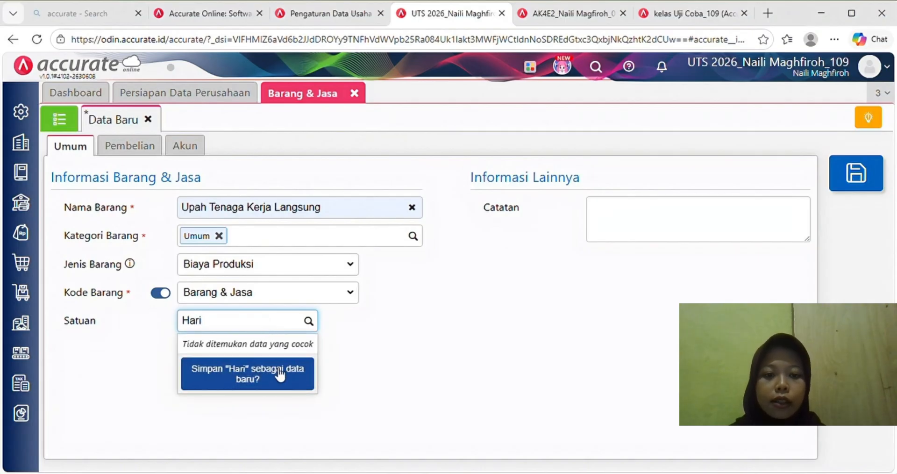
click(281, 377)
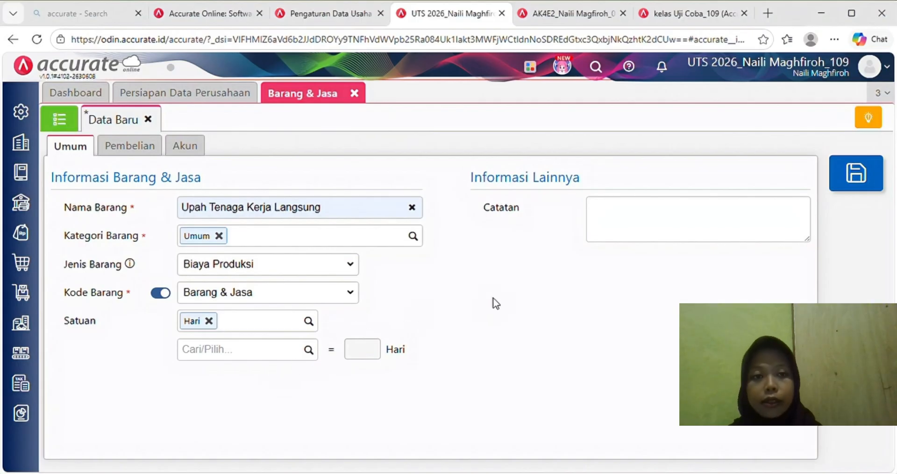
- Add the note '(5 Orang x 2 Hari x 8 Jam x Rp 50.000' and save the item
click(623, 217)
text((5)
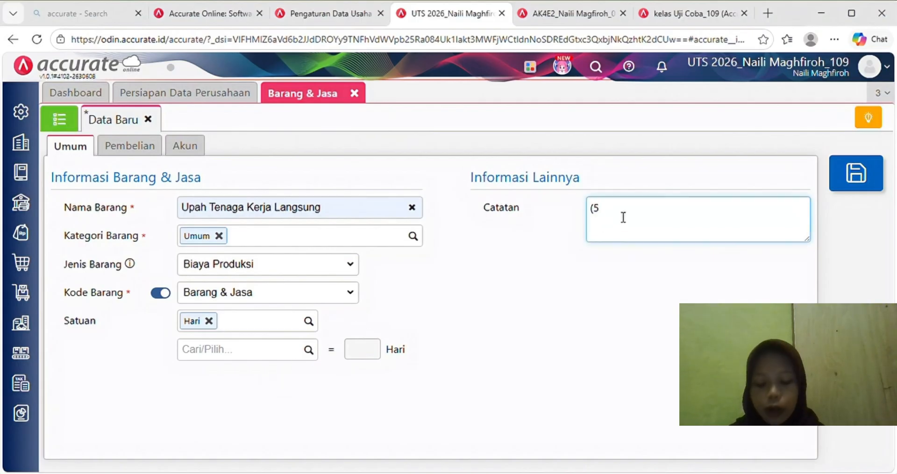
text( Orang x)
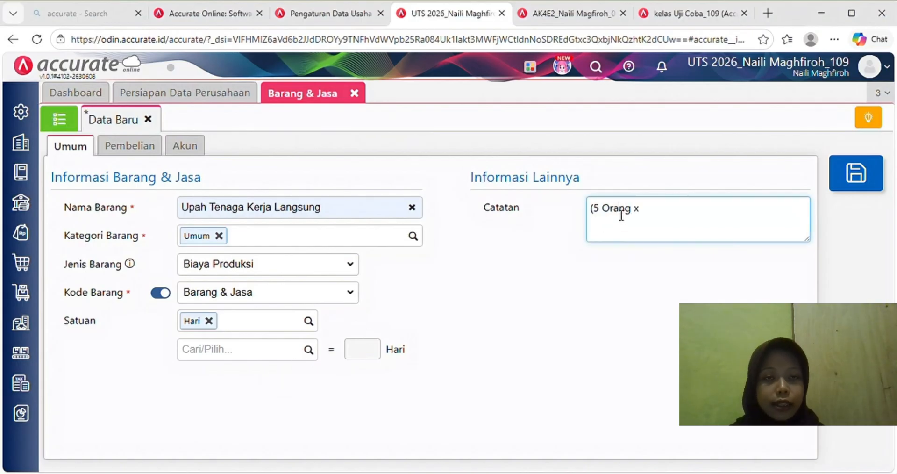
text( 2 Hari )
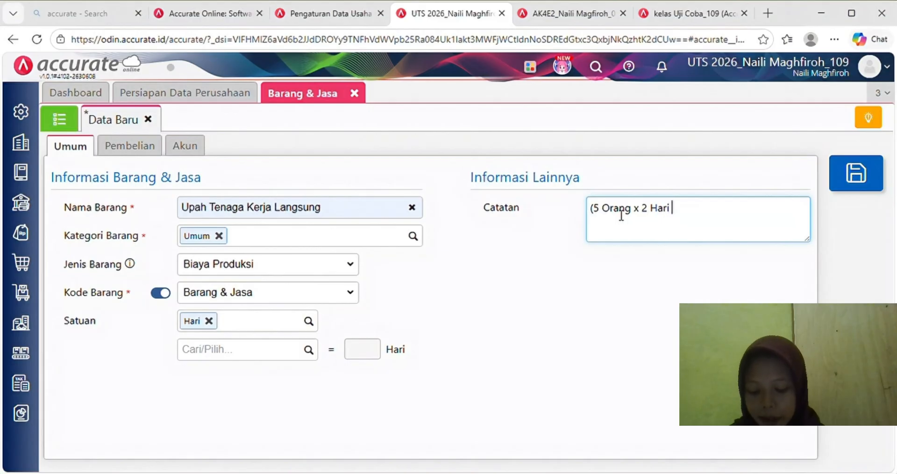
text(x 8 Jam)
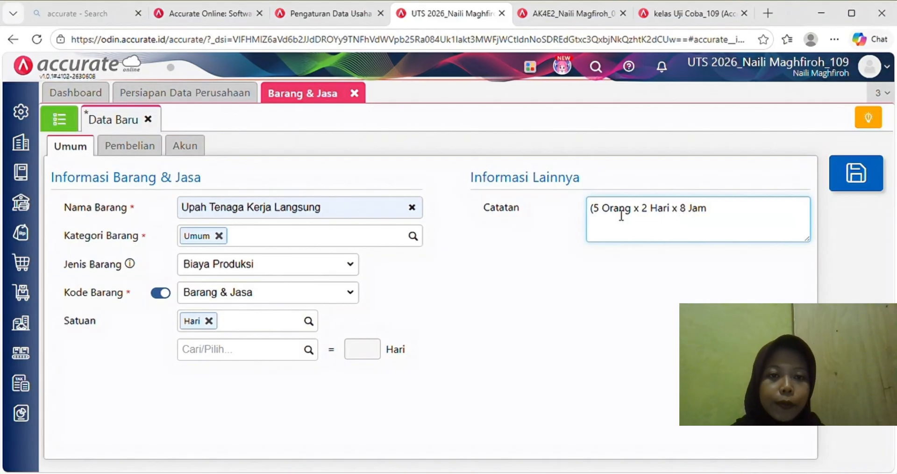
text( x Rp 50.000)
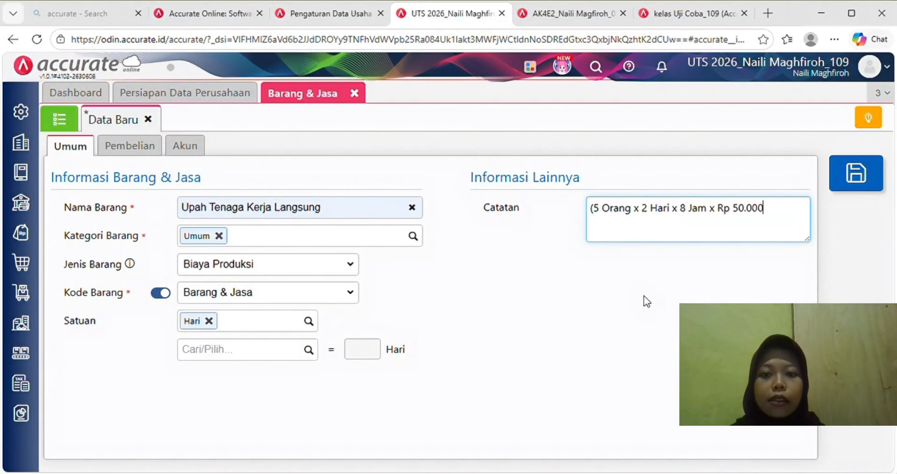
click(175, 147)
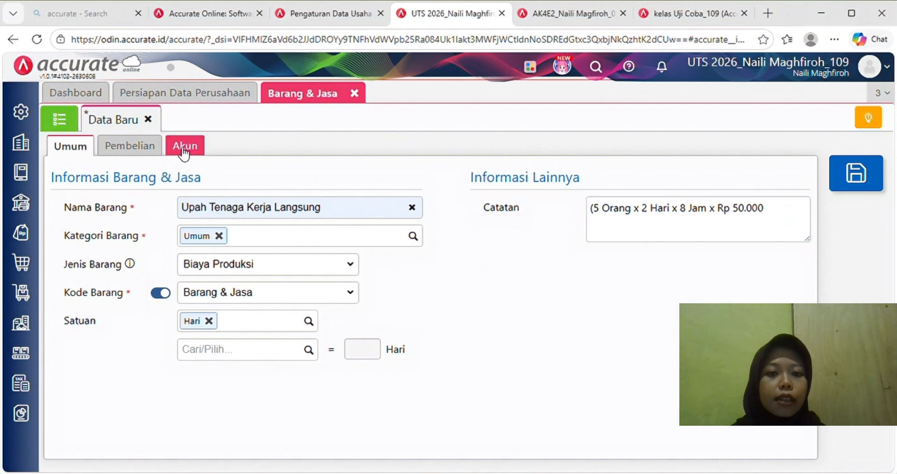
click(141, 146)
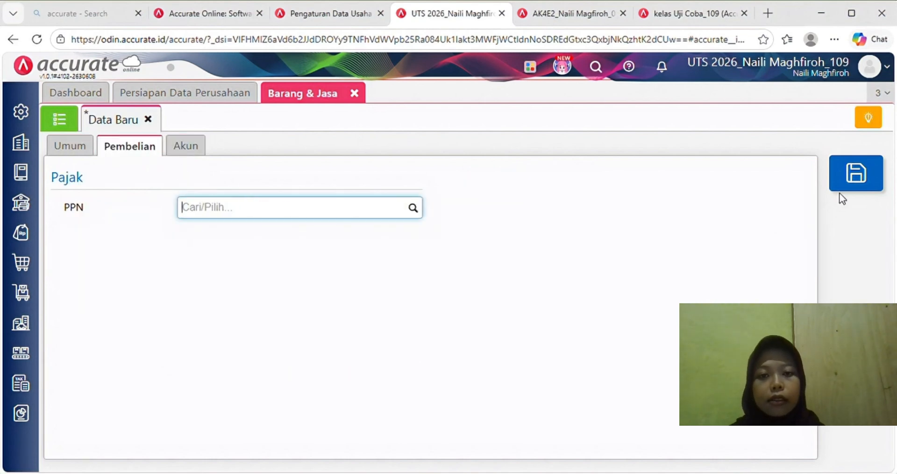
click(850, 185)
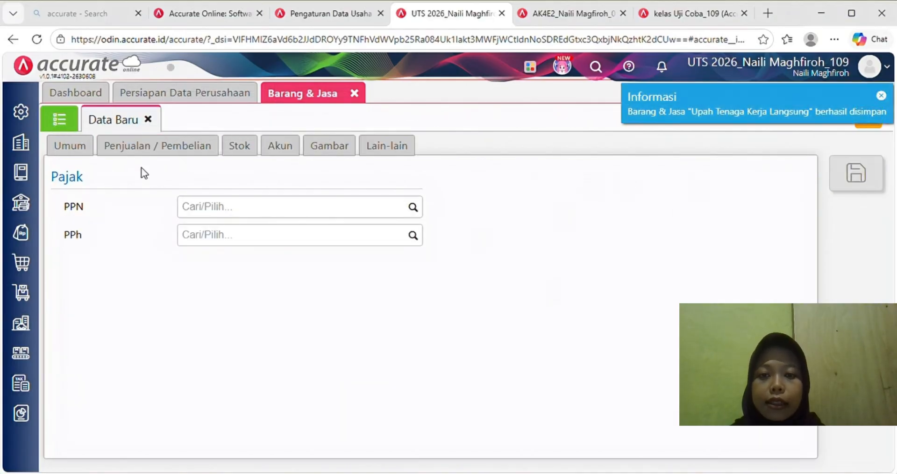
click(92, 147)
click(74, 124)
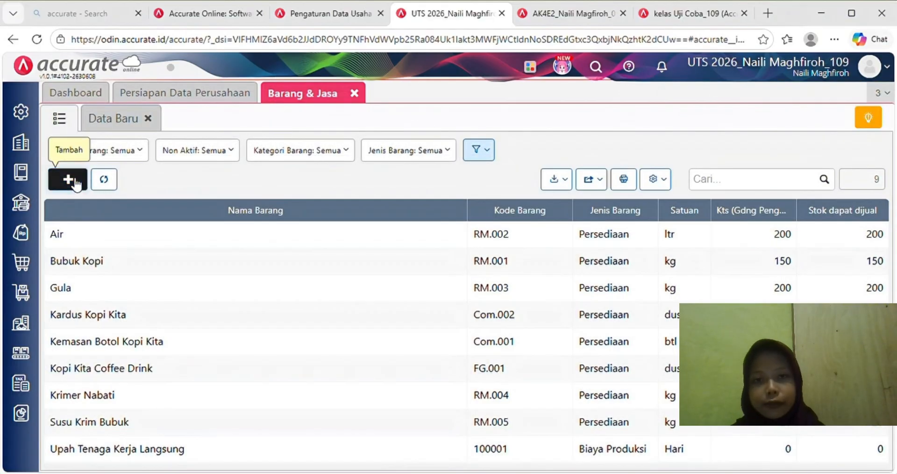
- Create Overhead Pabrik as a Biaya Produksi item, saving it without a unit
click(73, 181)
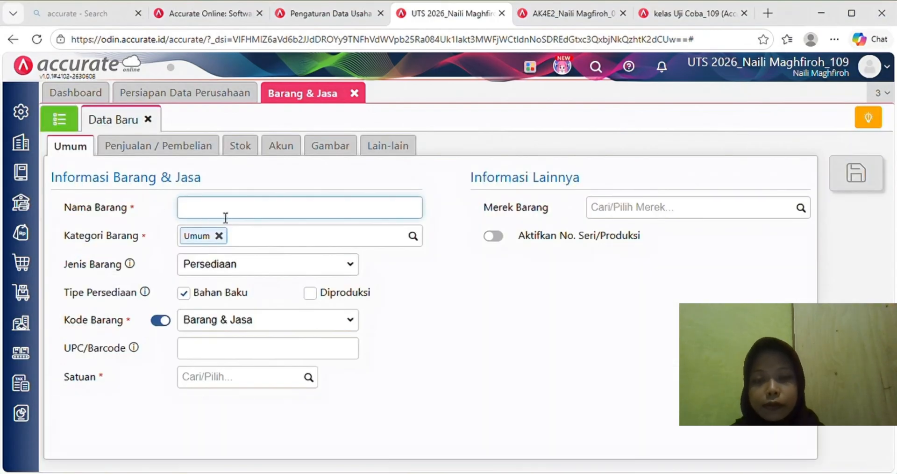
text(Over)
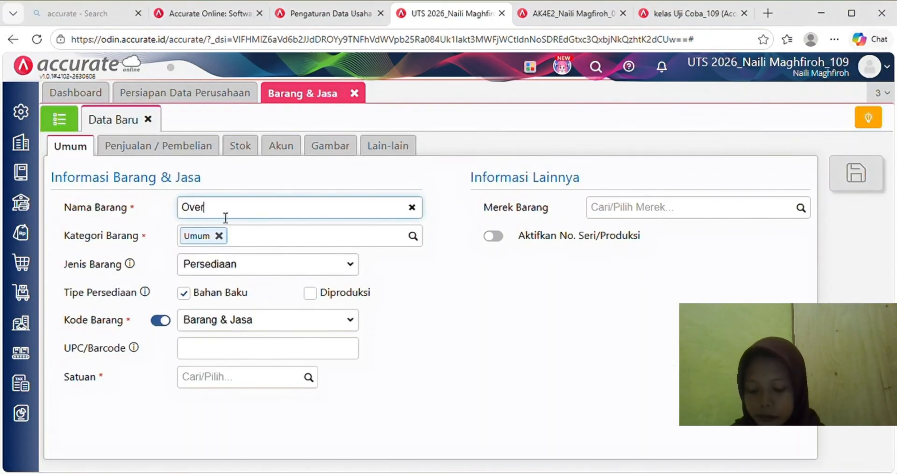
text(h)
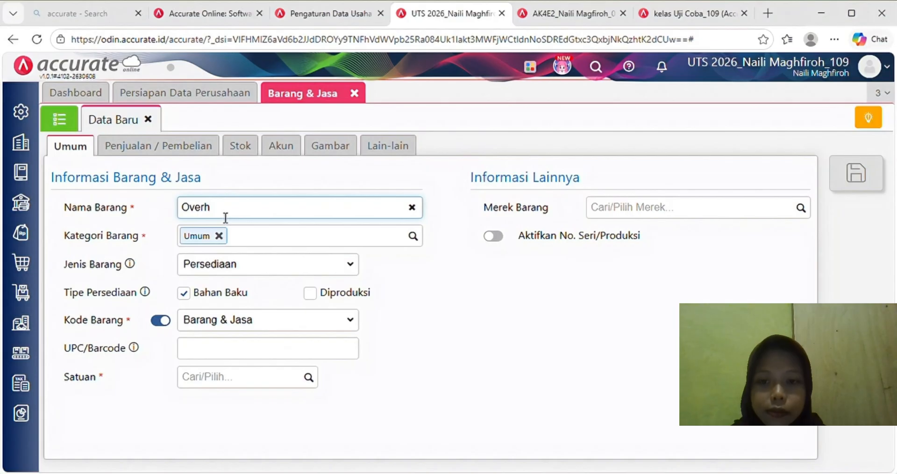
text(ead)
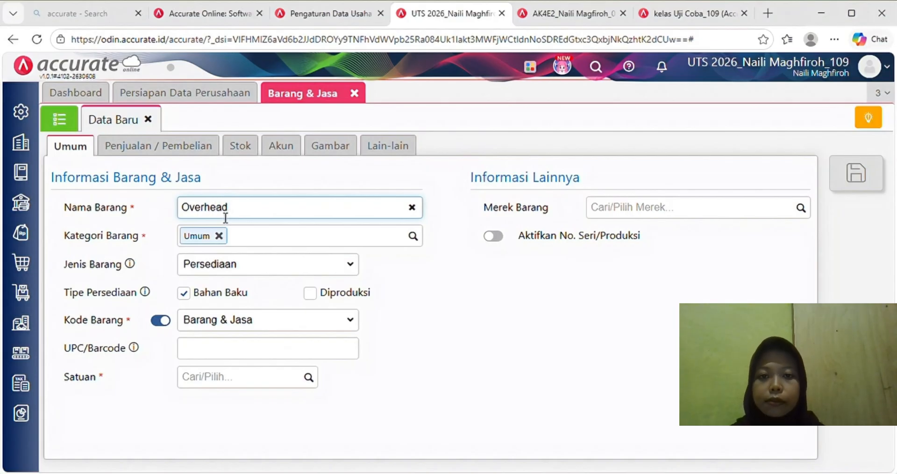
text( P)
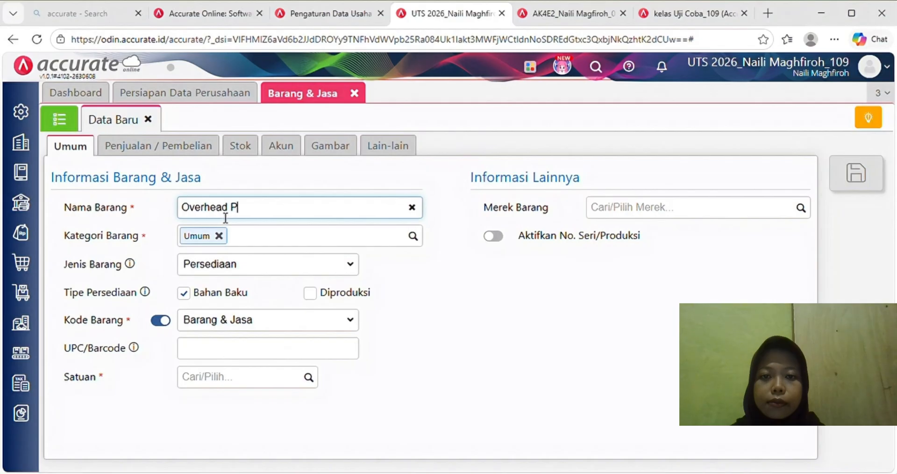
text(ab)
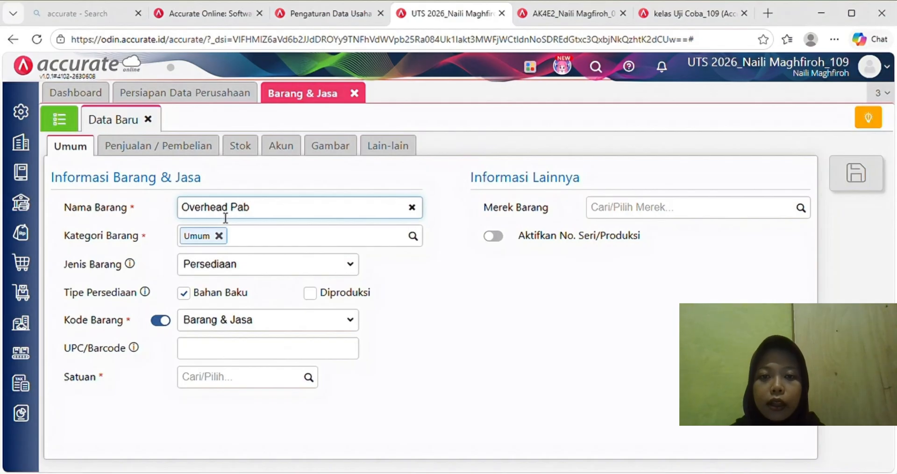
text(rik)
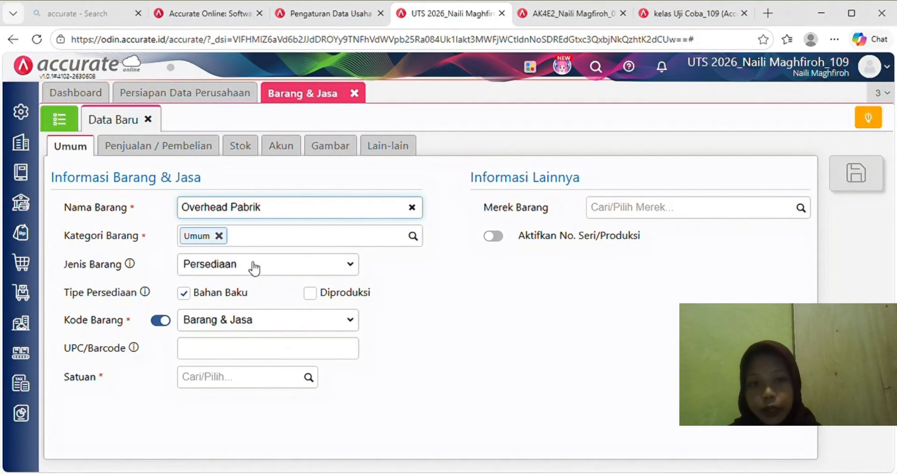
click(351, 267)
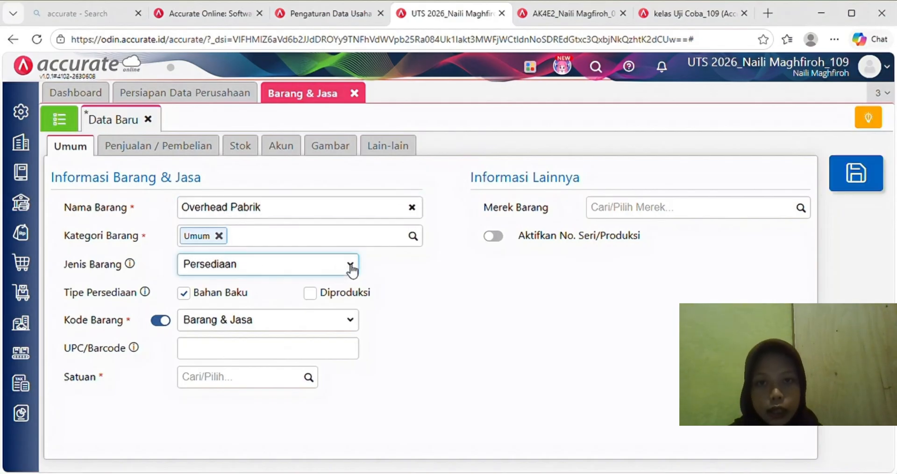
click(321, 348)
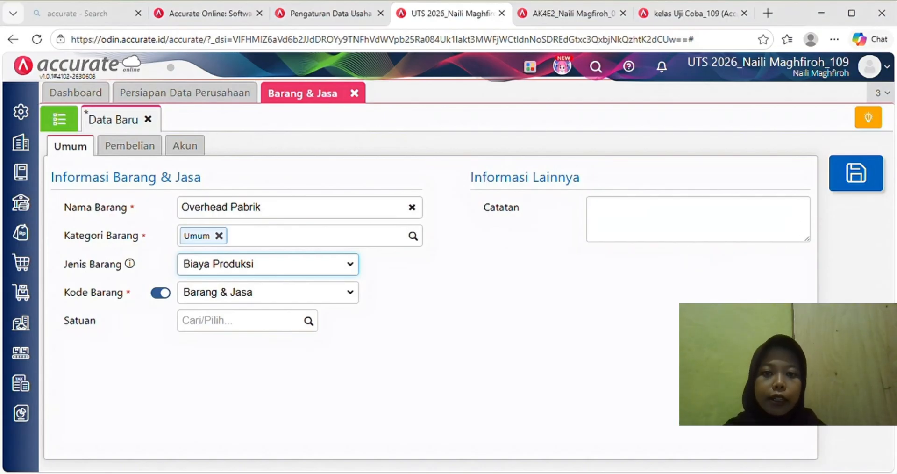
click(864, 169)
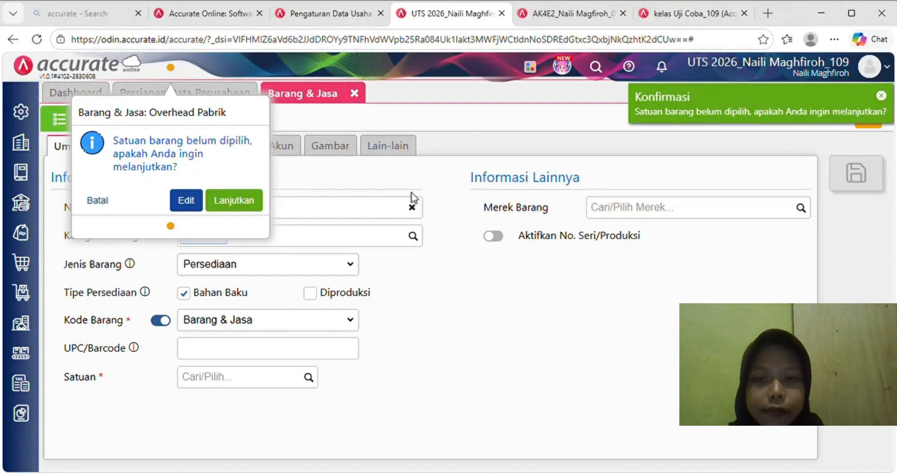
click(245, 208)
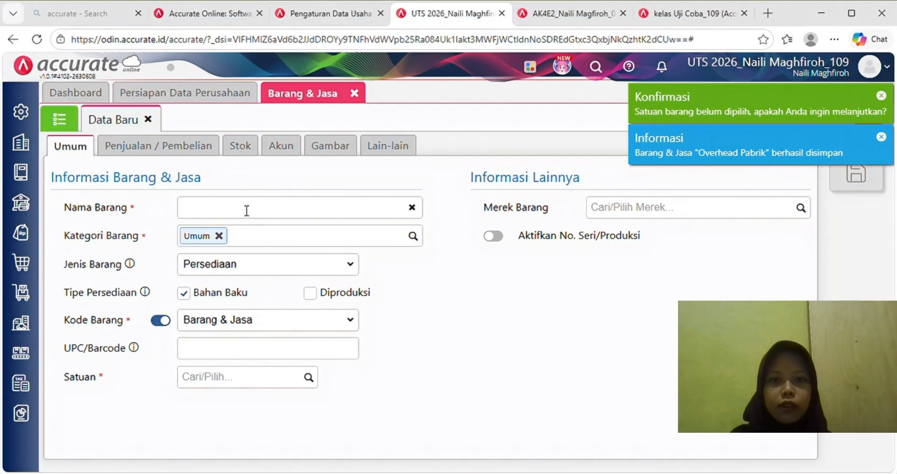
click(70, 124)
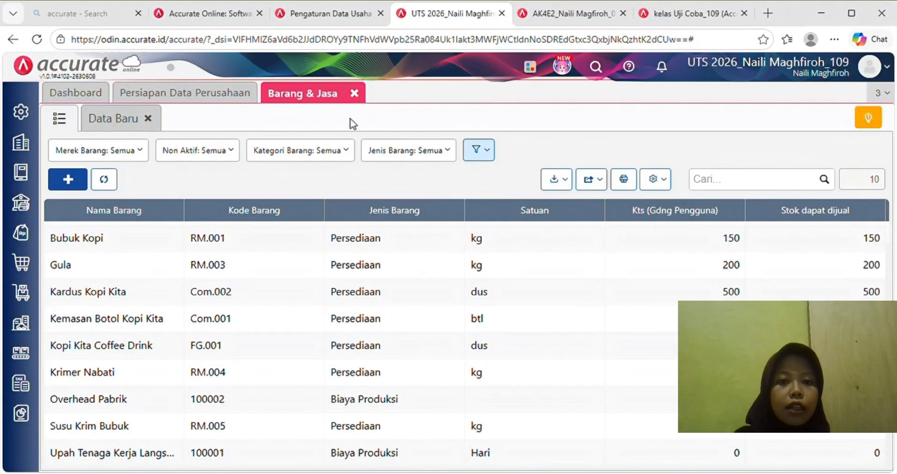
- Close the Barang & Jasa tab
click(354, 93)
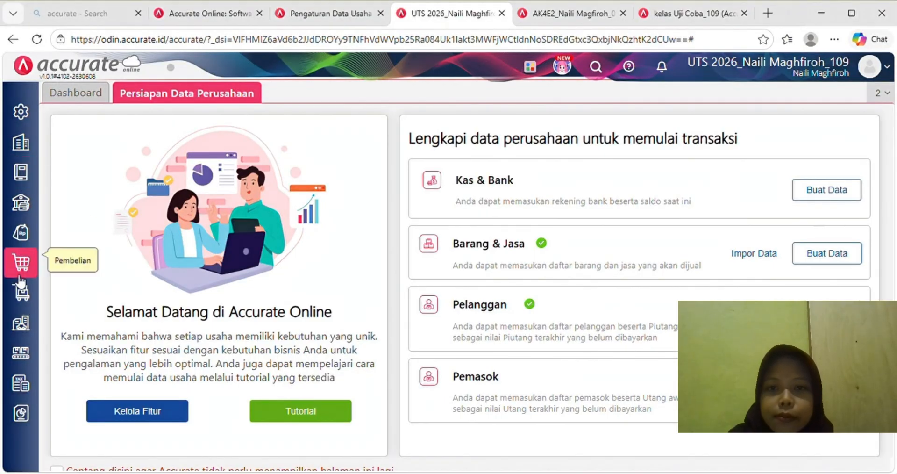
- Start a new Standar Biaya Produksi entry effective from 01/01/2024
click(28, 360)
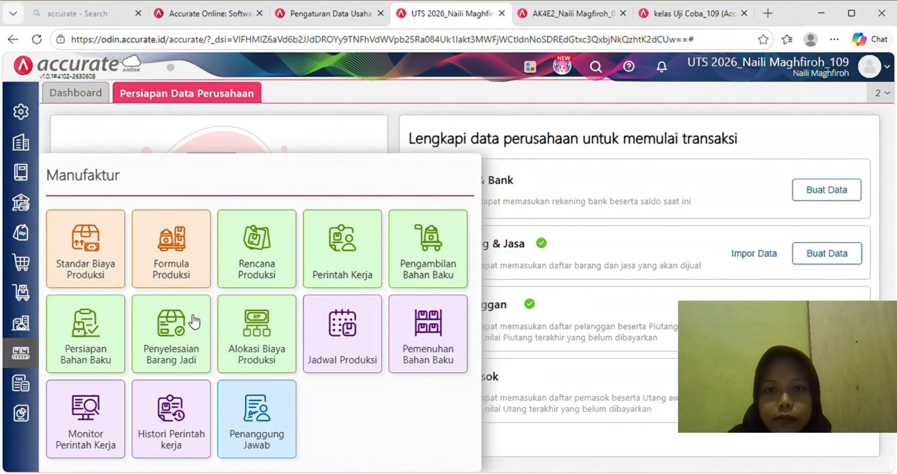
click(108, 261)
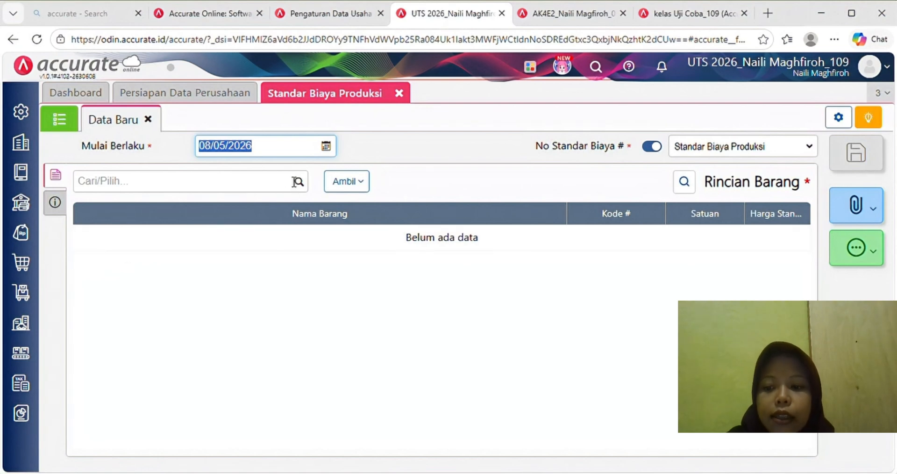
text(01/01/)
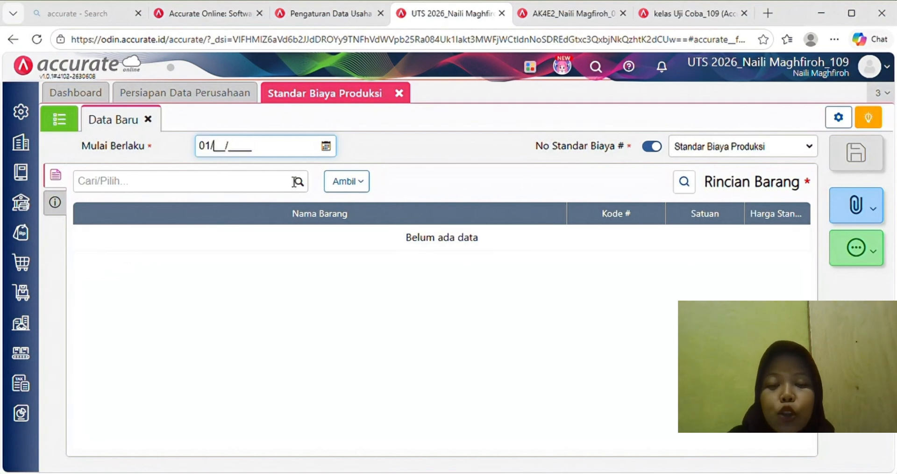
text(202)
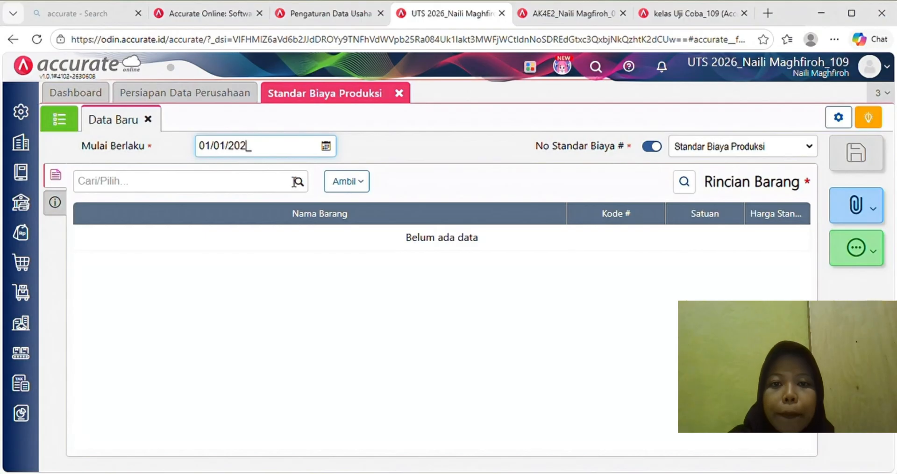
text(4)
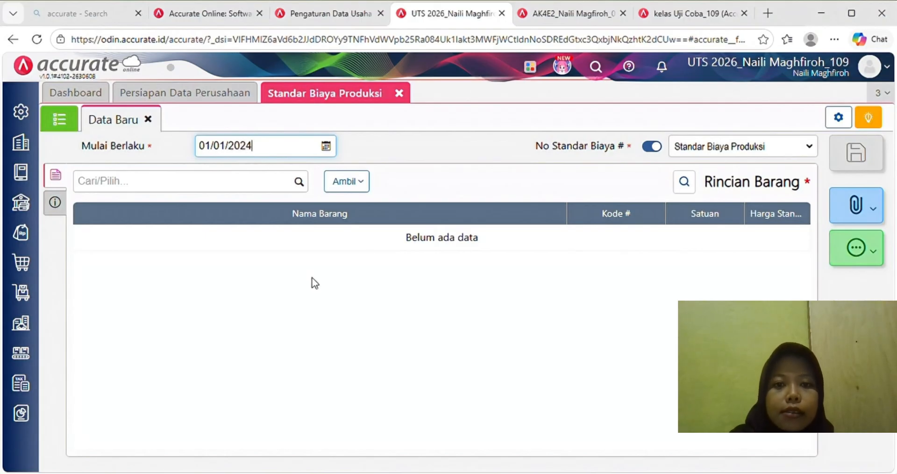
click(313, 282)
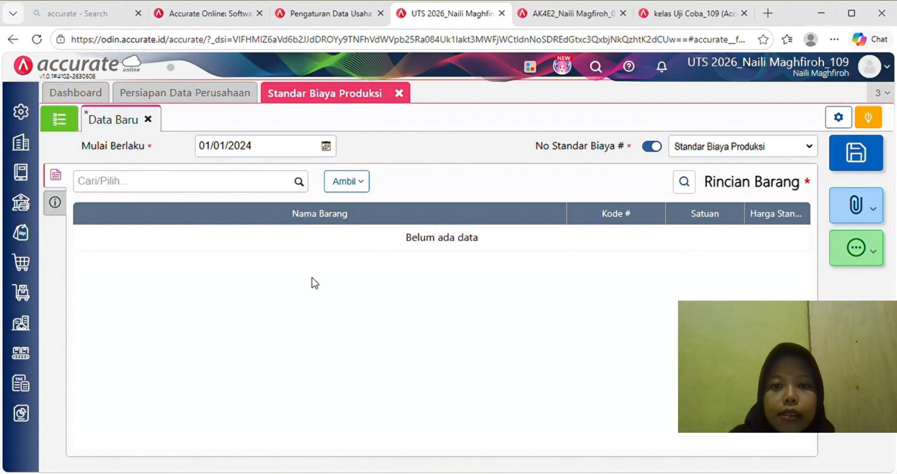
click(287, 187)
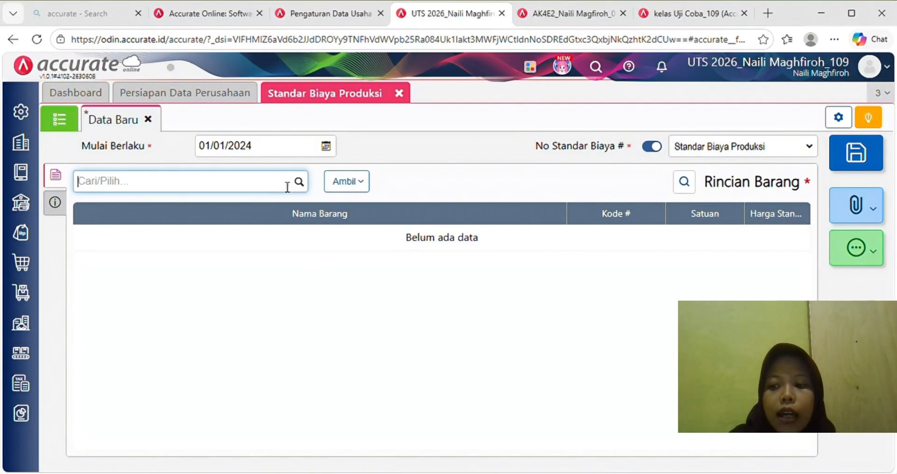
- Add Bubuk Kopi at 60.000, Air at 5.500 and Gula at 12.500
text(Bub)
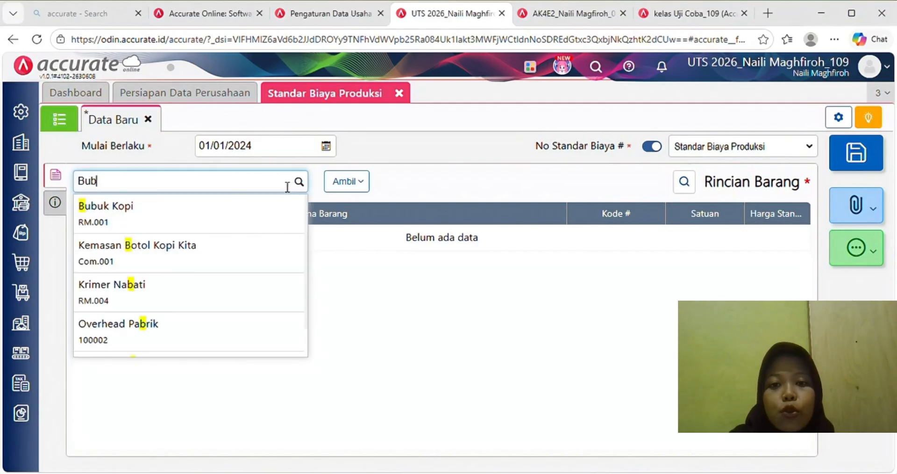
click(301, 228)
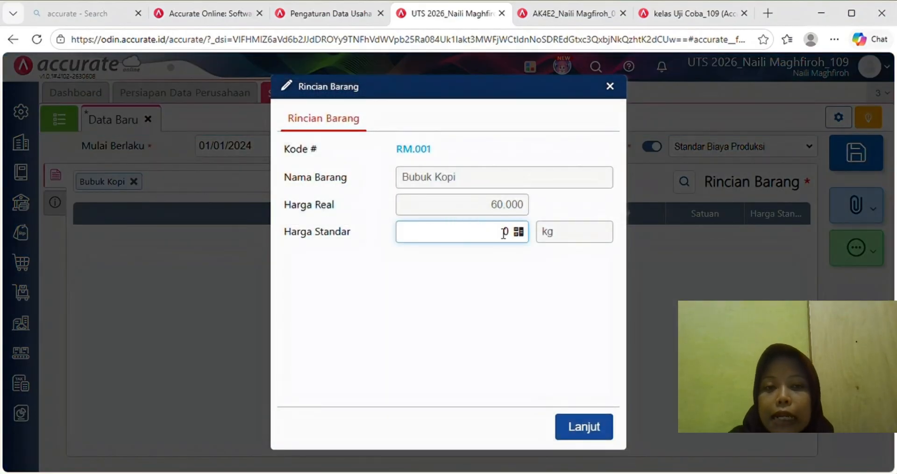
text(6)
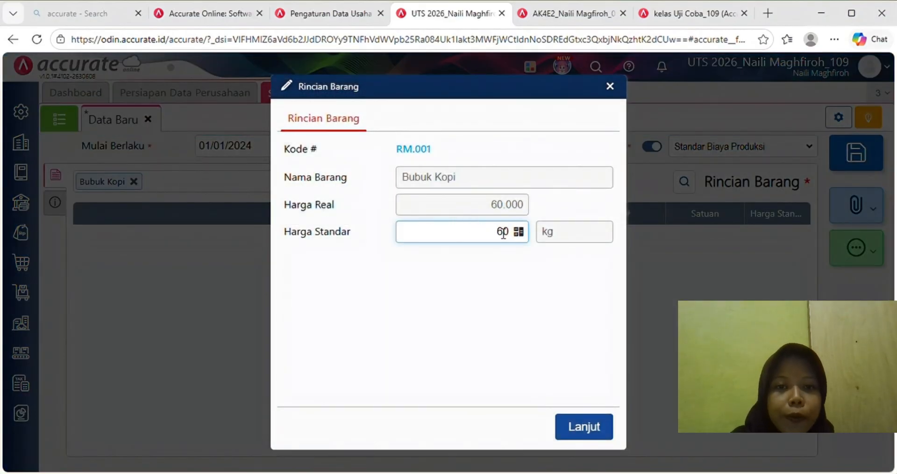
text(0.00)
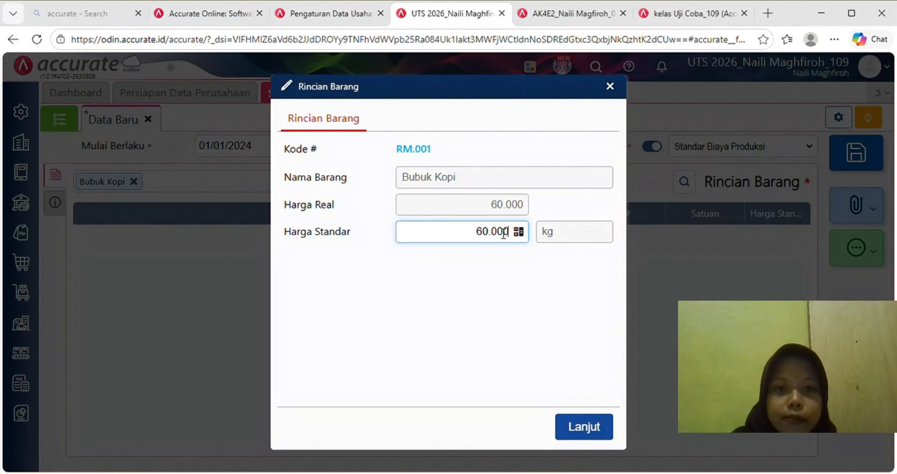
click(585, 346)
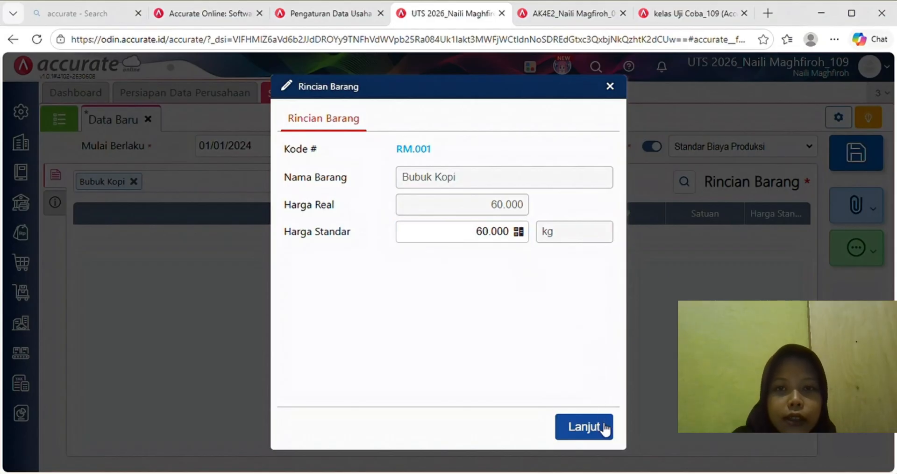
click(605, 426)
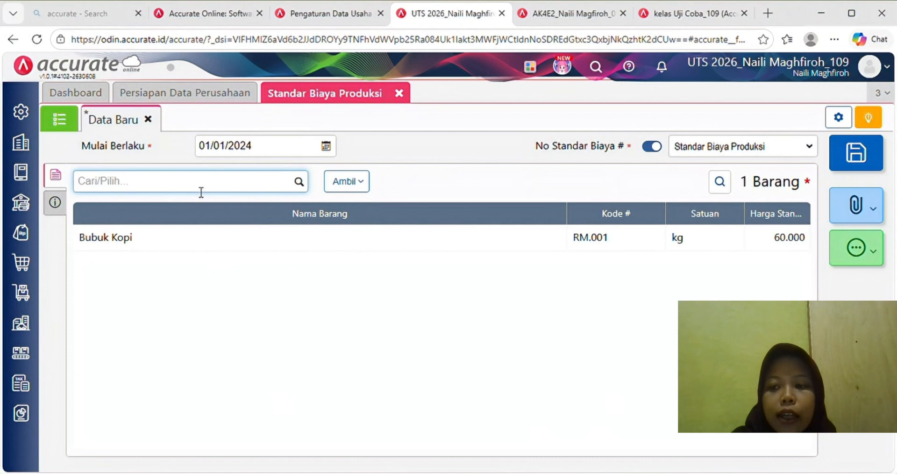
text(air)
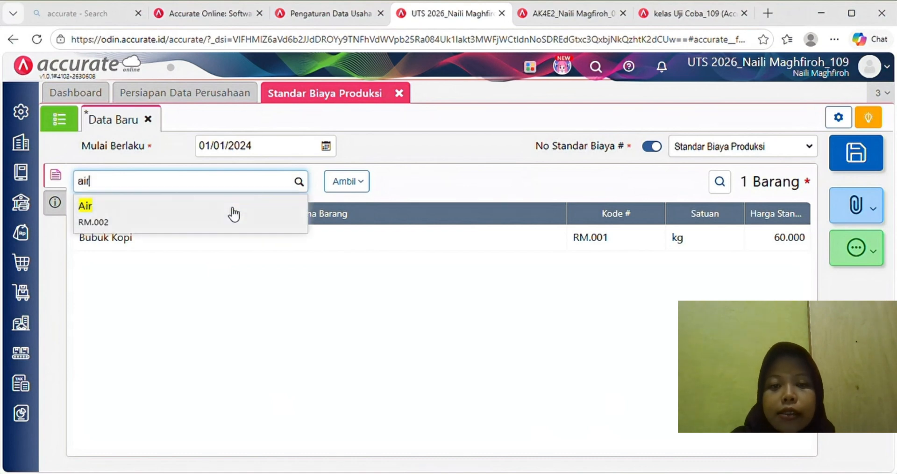
click(231, 212)
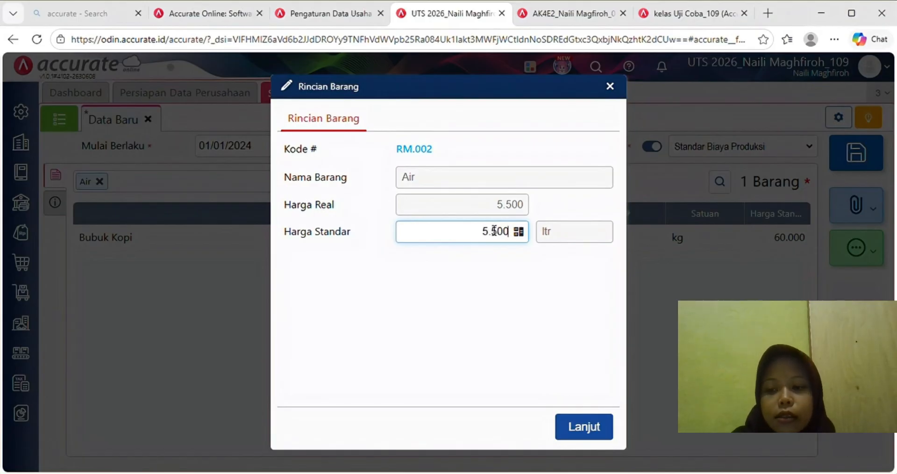
click(586, 426)
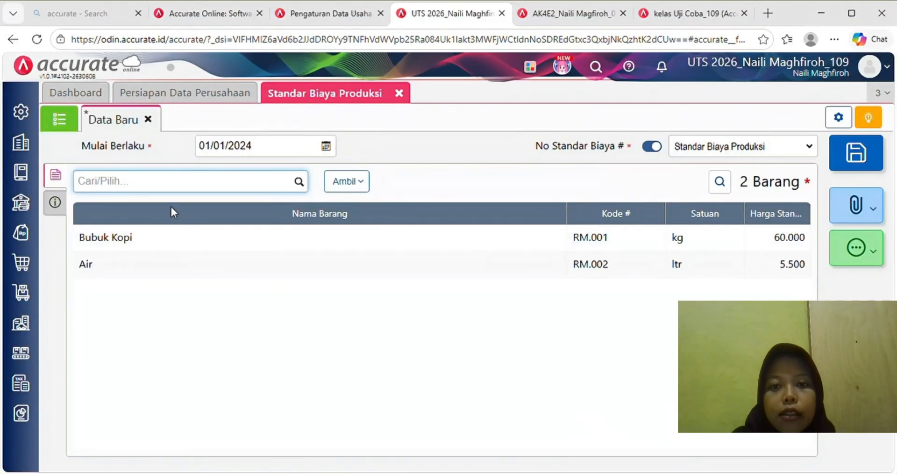
text(gula)
key(Return)
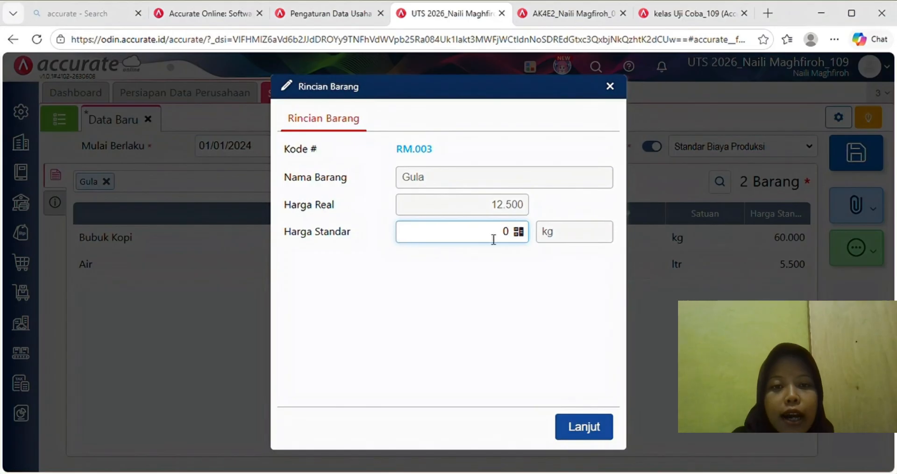
text(12.500)
click(582, 426)
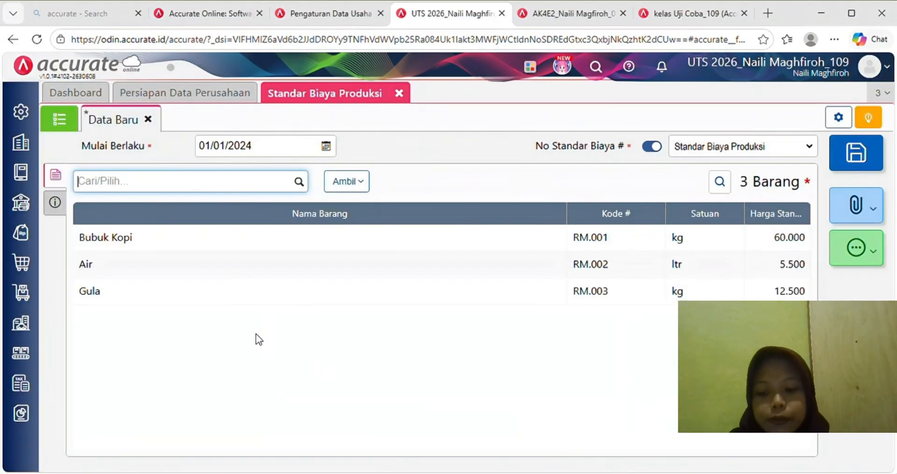
- Add Krimer Nabati at 10.500 and Susu Krim Bubuk at 30.000
text(krimer)
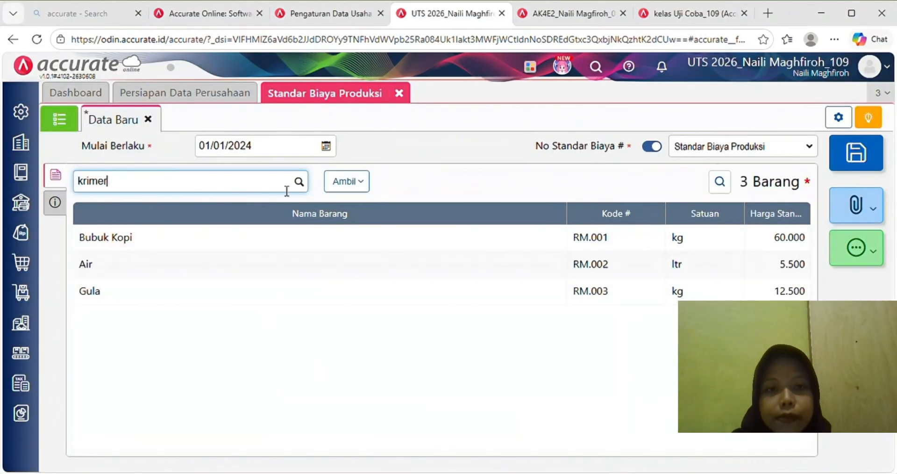
click(285, 222)
text(10500)
key(Return)
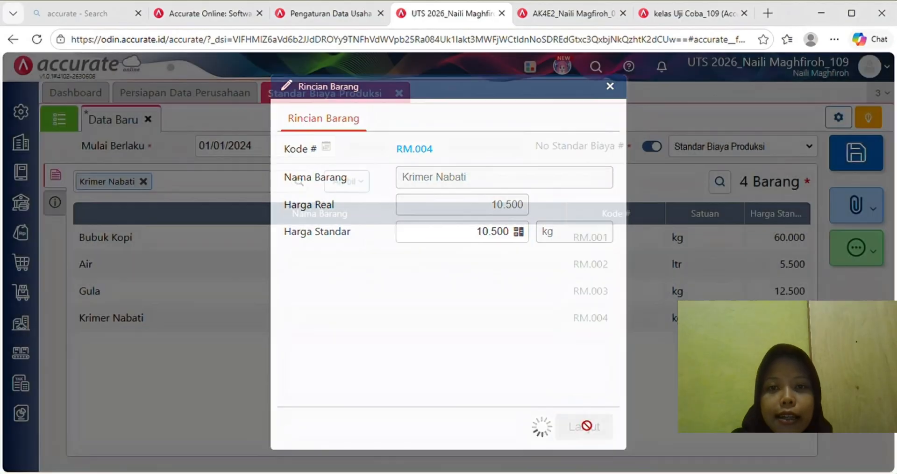
text(sus)
click(182, 208)
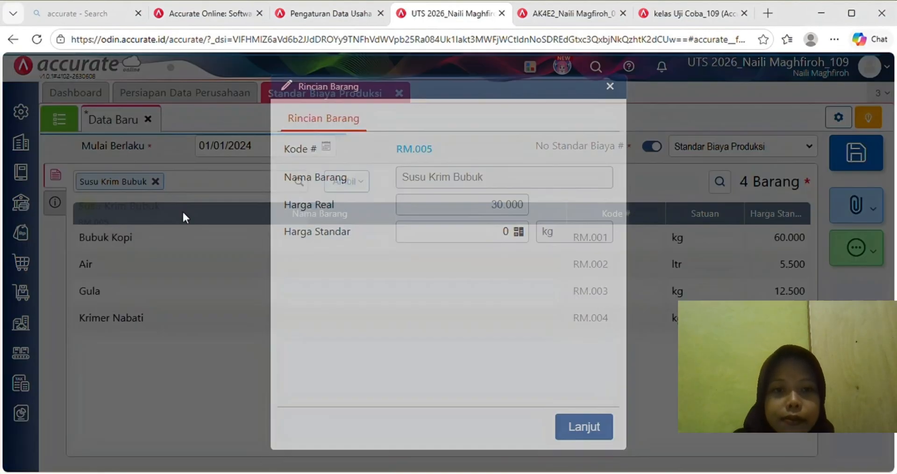
text(300000)
click(582, 427)
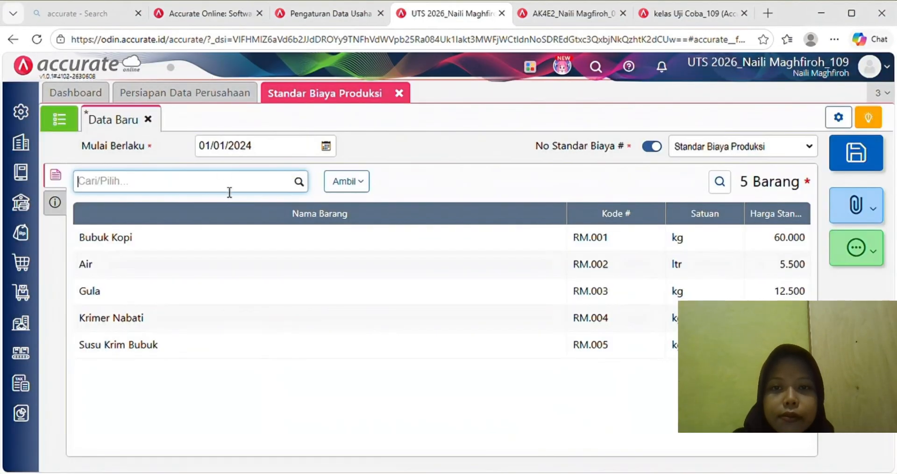
- Add Kemasan Botol Kopi Kita at 500 and Kardus Kopi Kita at 1.500
text(kemasa)
click(217, 221)
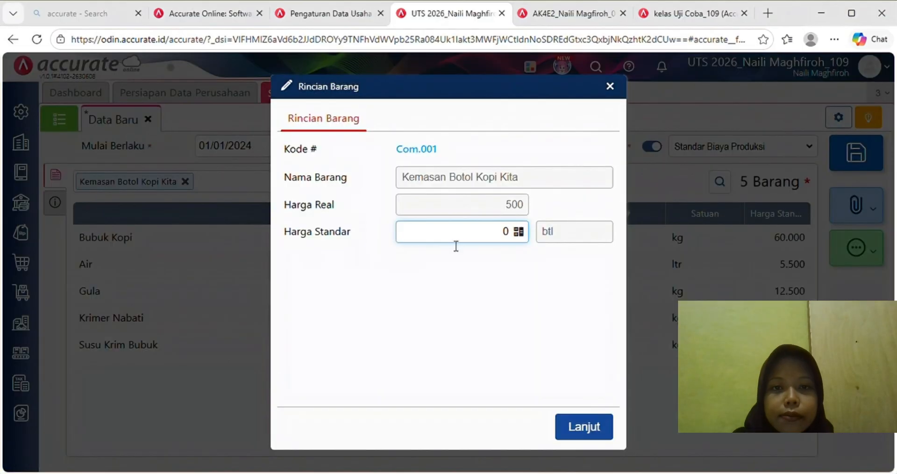
text(500)
click(594, 426)
text(kardus)
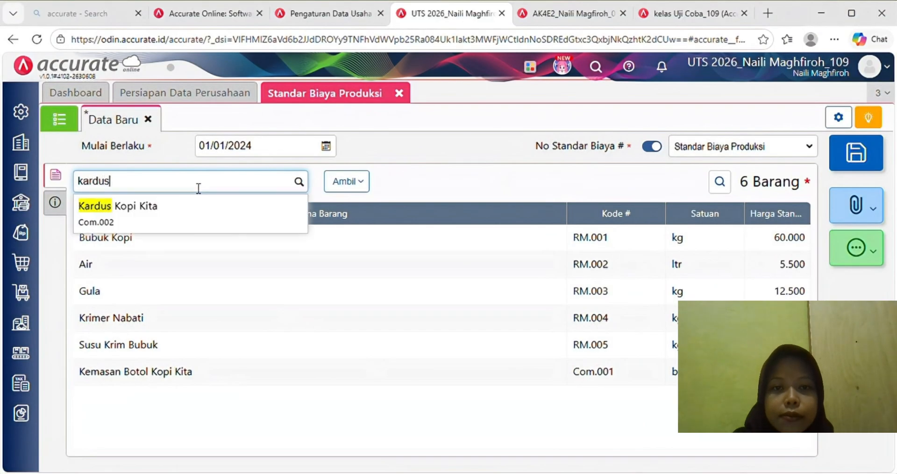
click(199, 208)
text(1500)
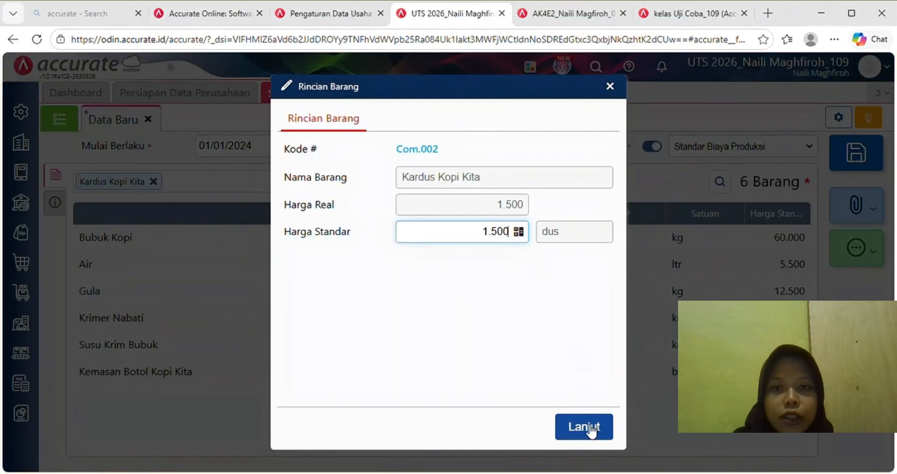
click(590, 427)
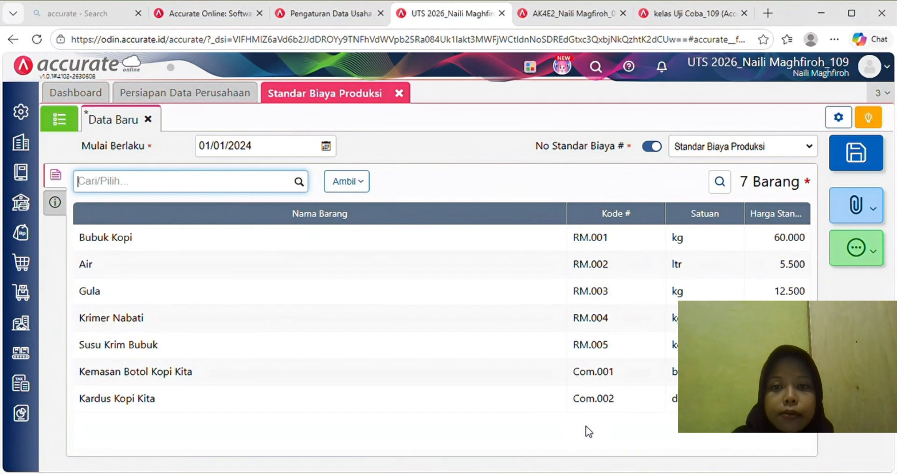
- Add Upah Tenaga Kerja Langsung at 2.000.000 and Overhead Pabrik at 500.000
text(upah)
click(209, 217)
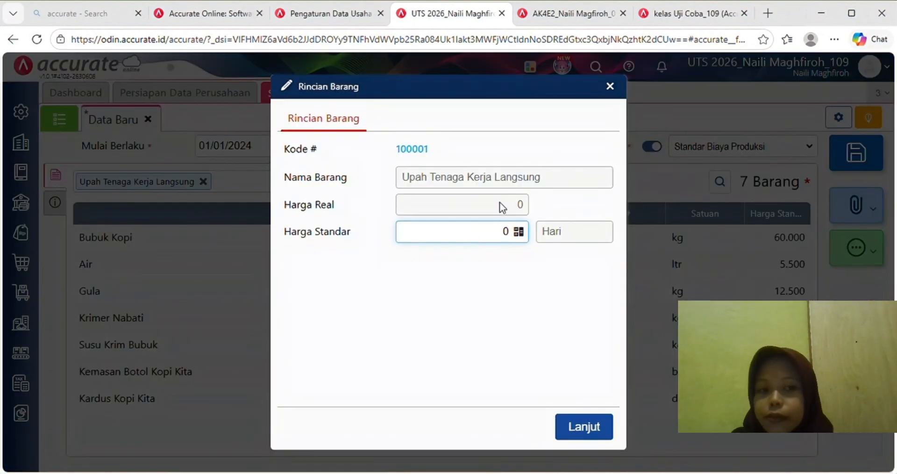
text(2000000)
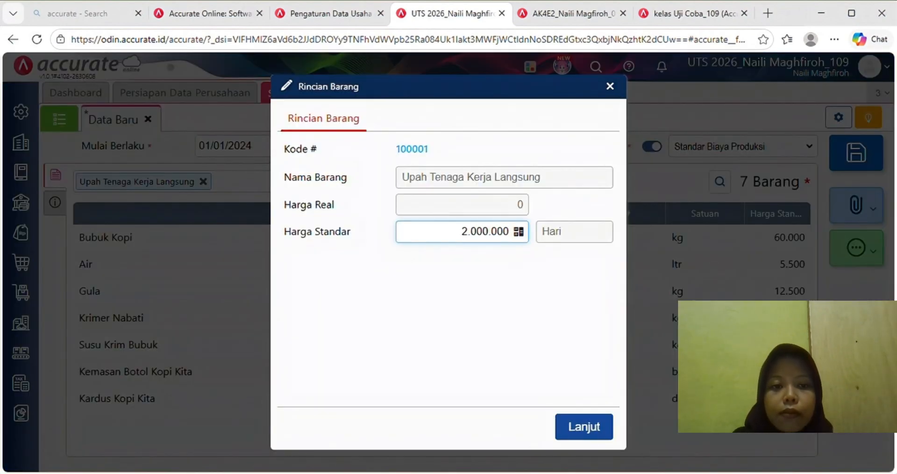
key(Return)
text(over)
click(132, 218)
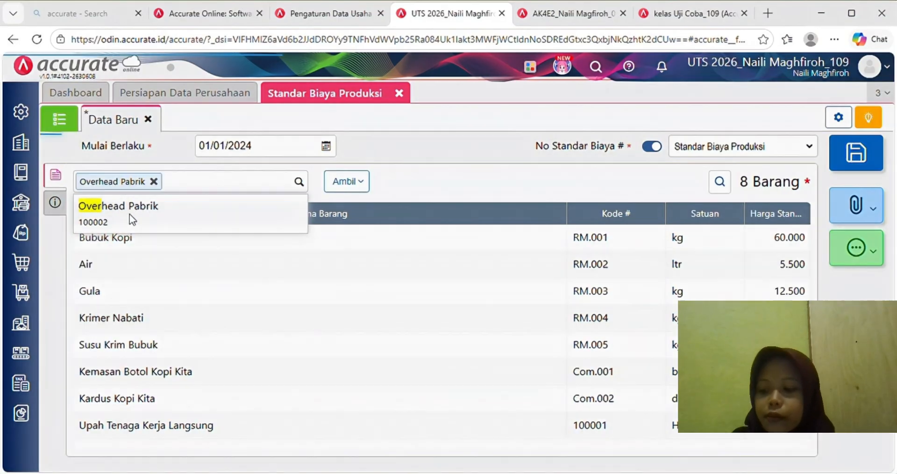
text(5000000)
click(592, 433)
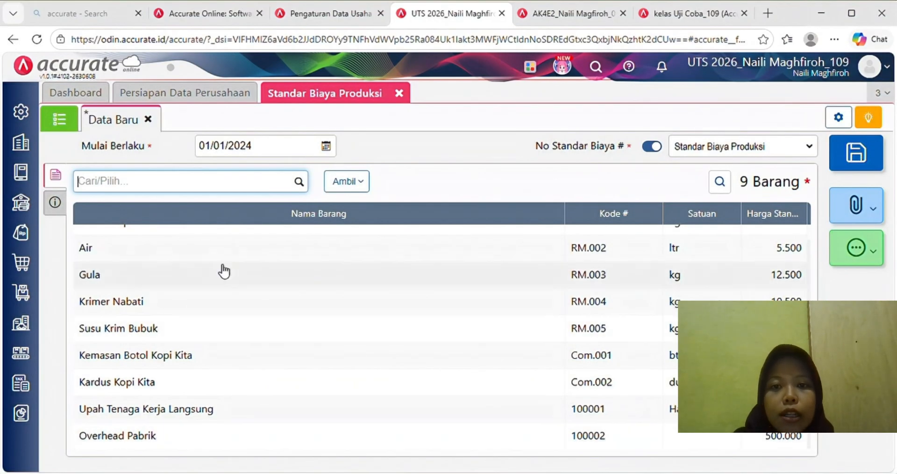
- In the cost standard's Keterangan field, enter the note 'Standar biaya produksi efektif januari 2024'
click(57, 210)
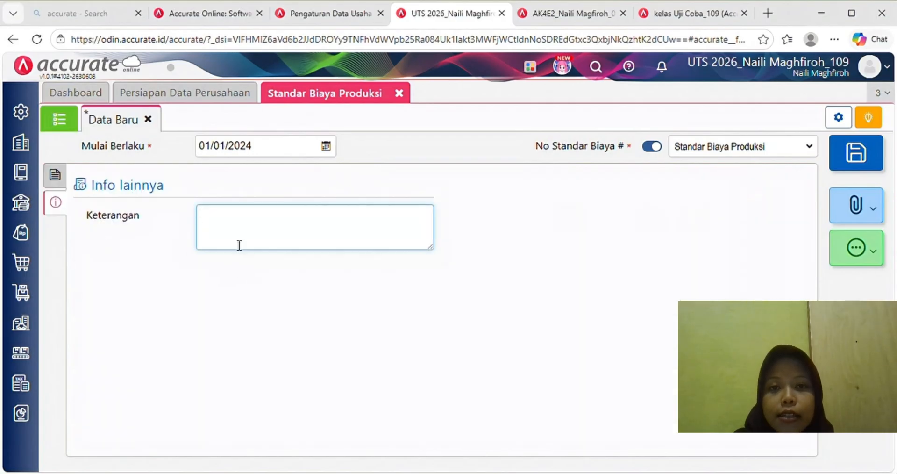
text(Stan)
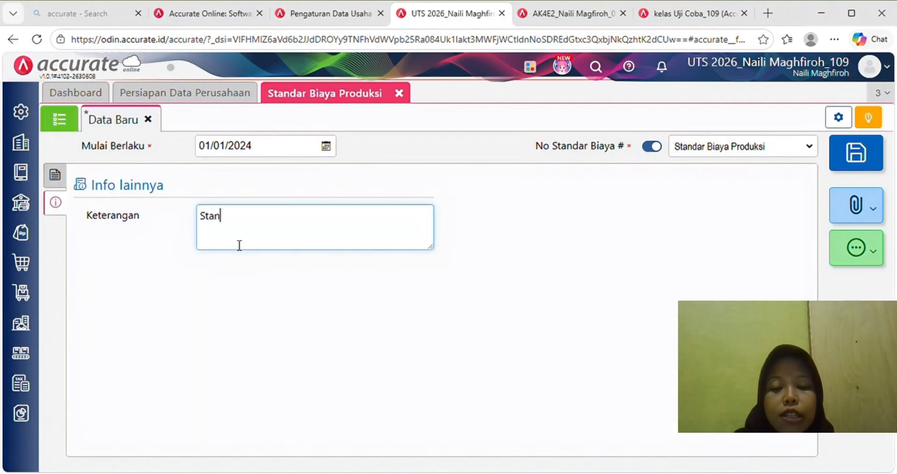
text(dar bu)
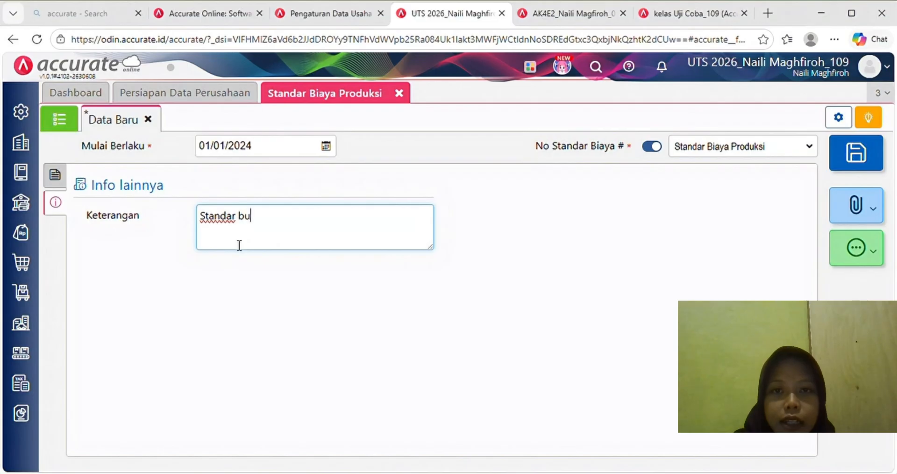
key(BackSpace)
text(iaya )
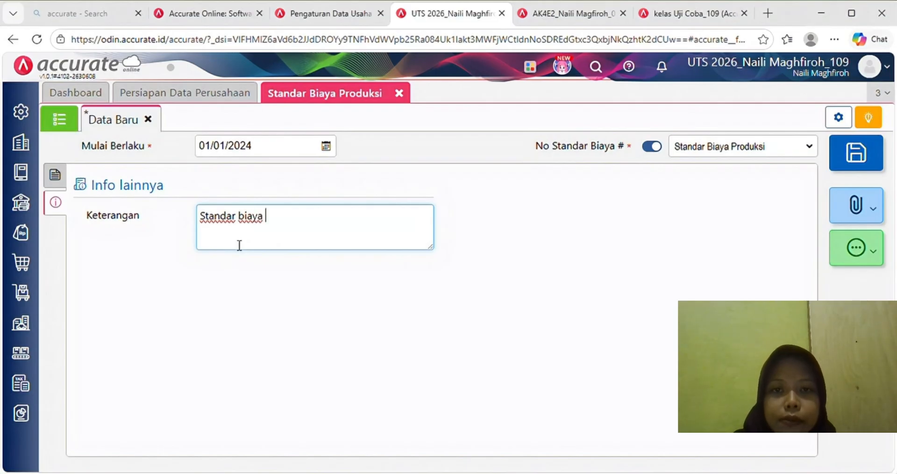
text(produksi)
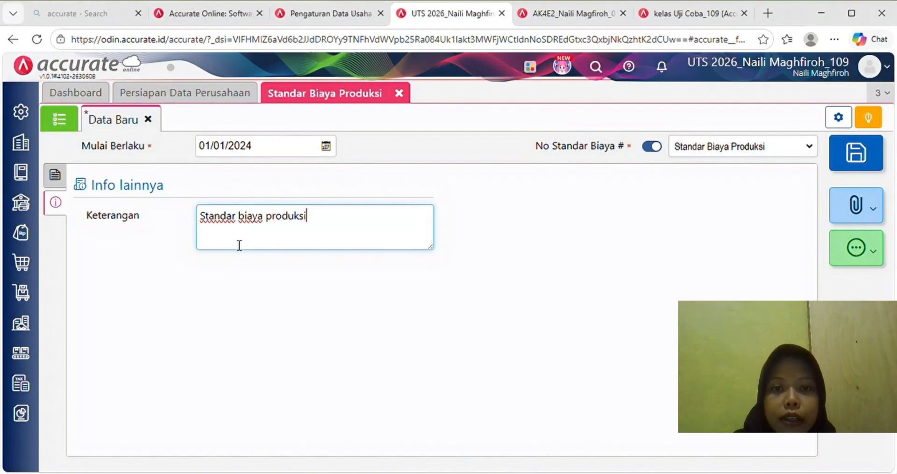
text( efe)
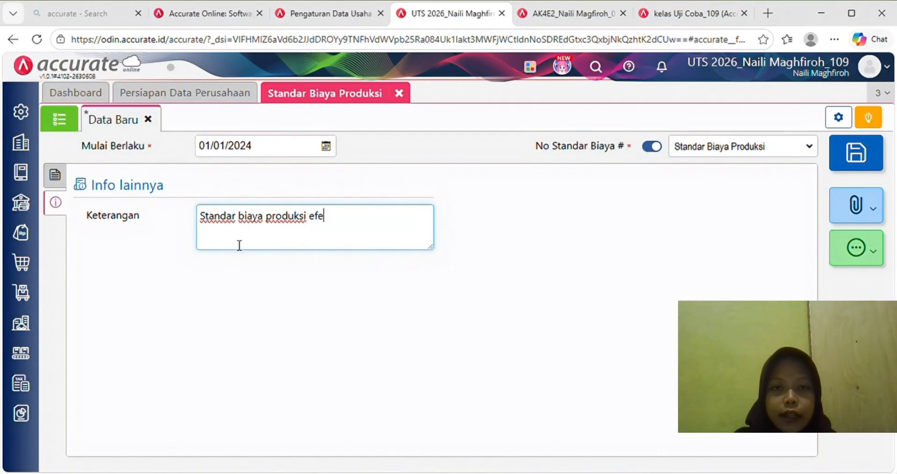
text(jktif )
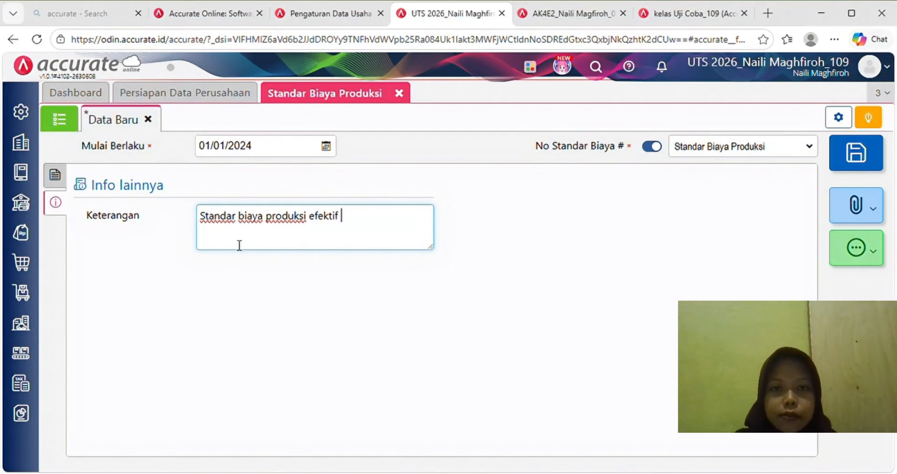
text(jan)
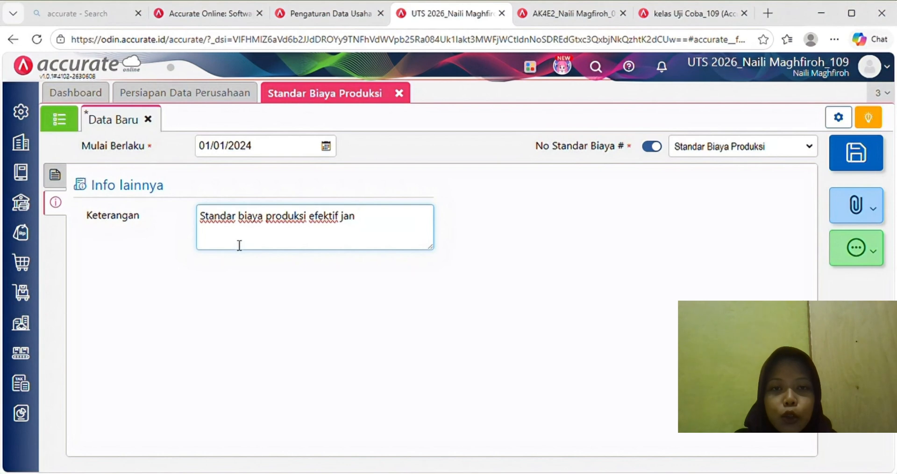
text(uari)
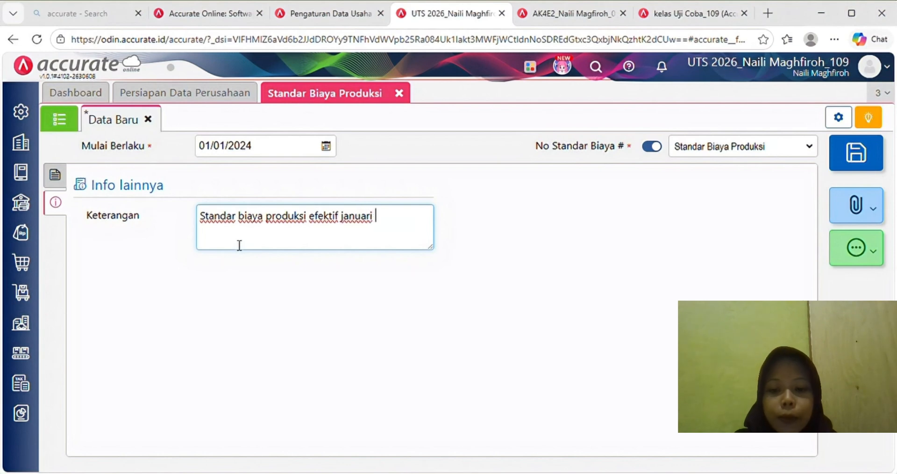
text(uari 2024)
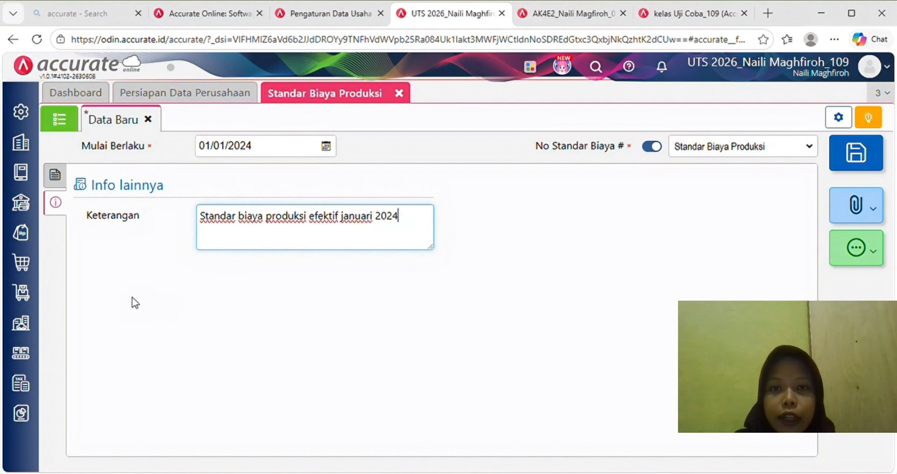
- Check that the cost standard lists its nine items, then save it with Simpan
click(55, 177)
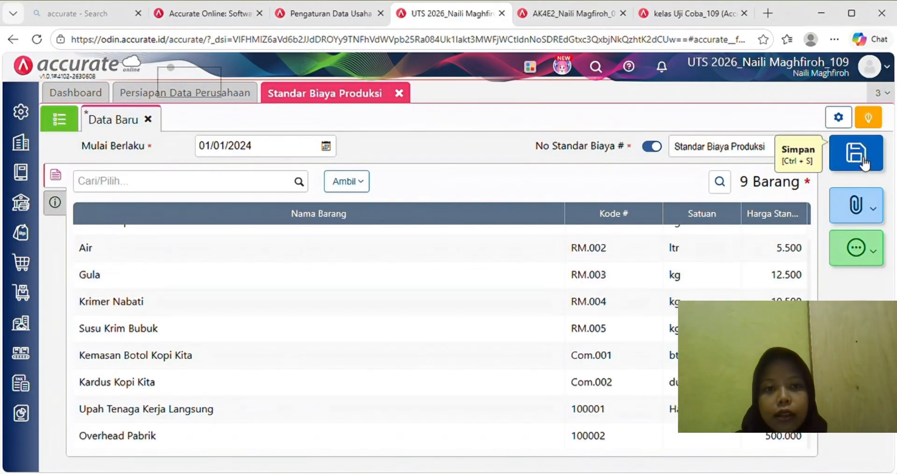
click(864, 165)
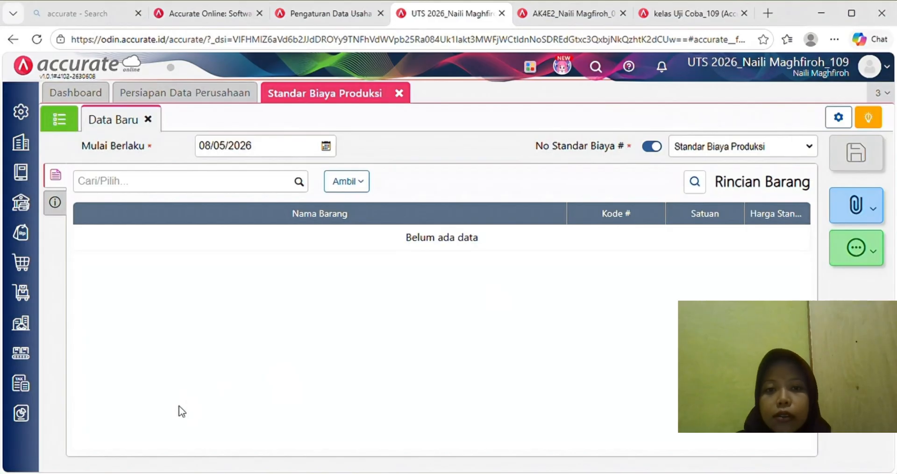
- Create a Formula Produksi with main product Kopi Kita Coffee Drink (FG.001), quantity 200 dus
click(33, 357)
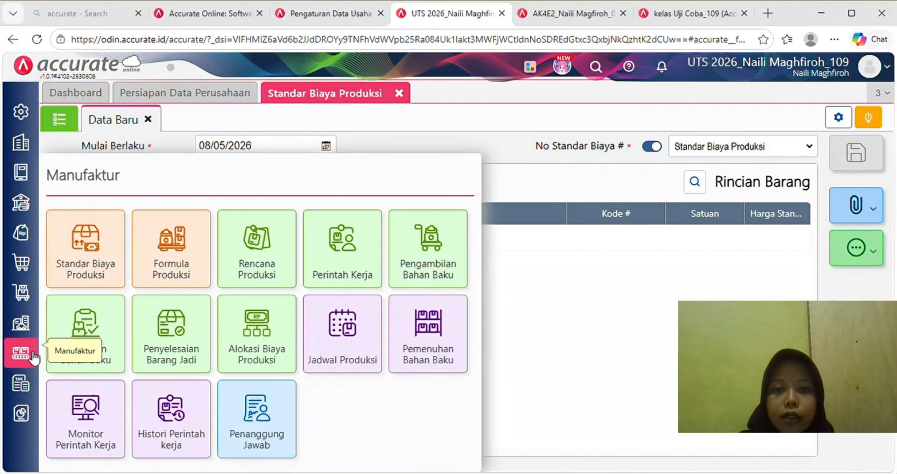
click(185, 267)
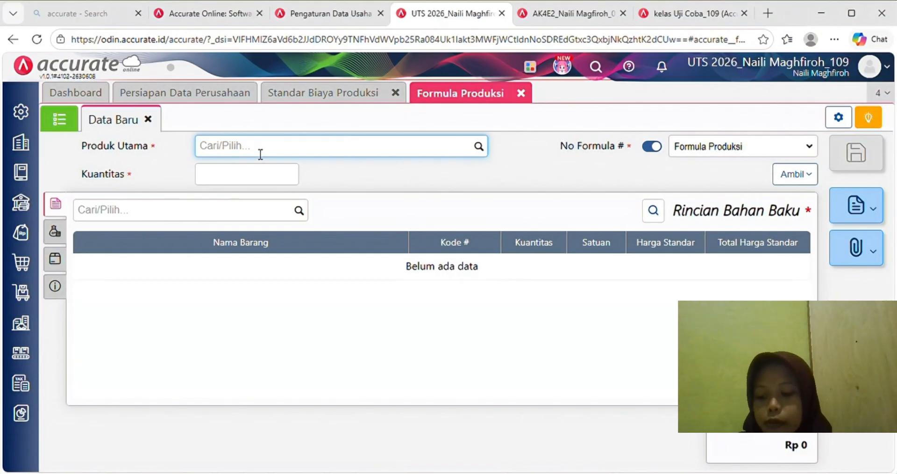
text(kop)
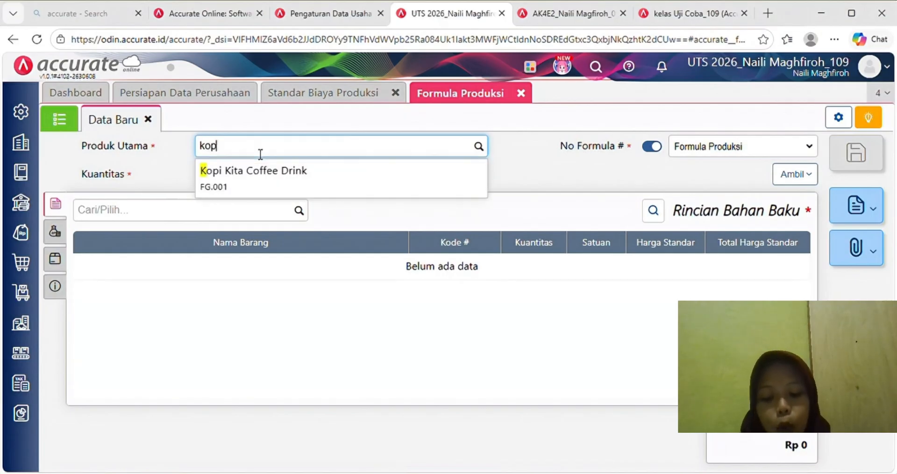
click(273, 193)
click(268, 182)
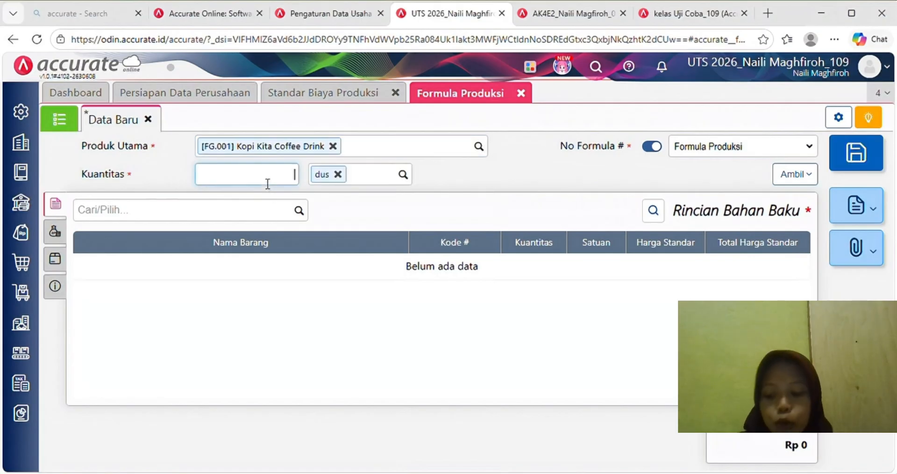
text(200)
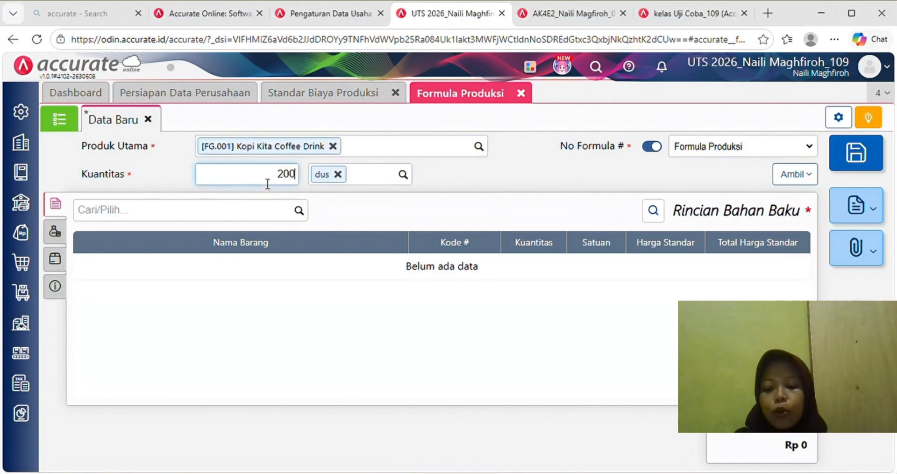
click(353, 214)
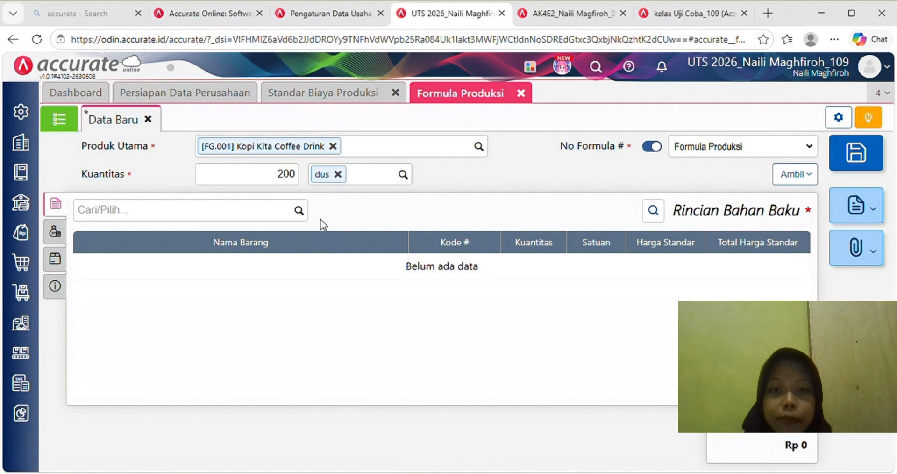
- Add Bubuk Kopi to the formula as a raw material at 50 kg
click(209, 217)
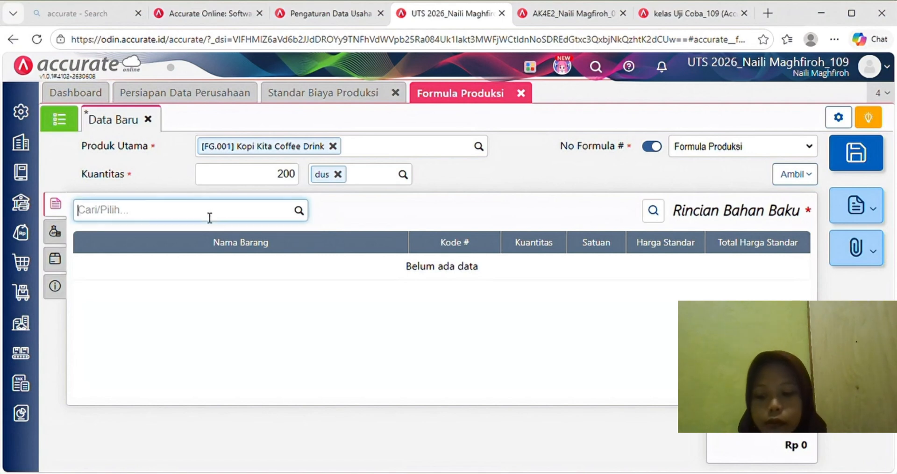
text(bubu)
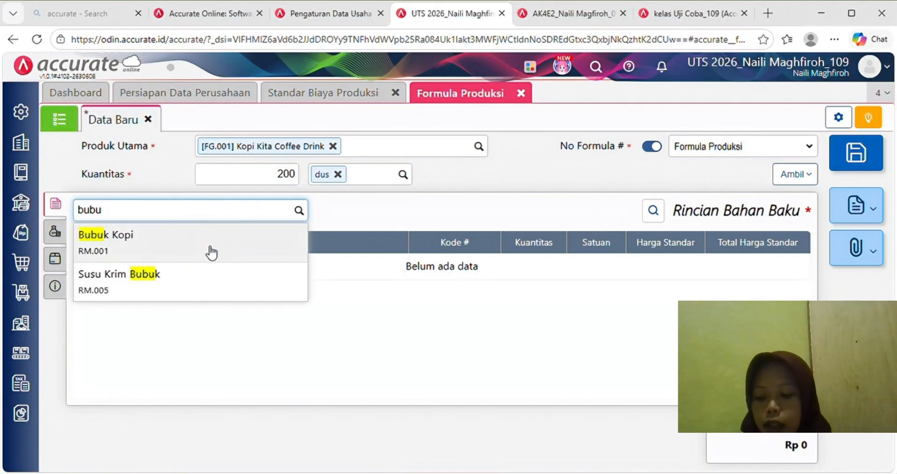
click(211, 253)
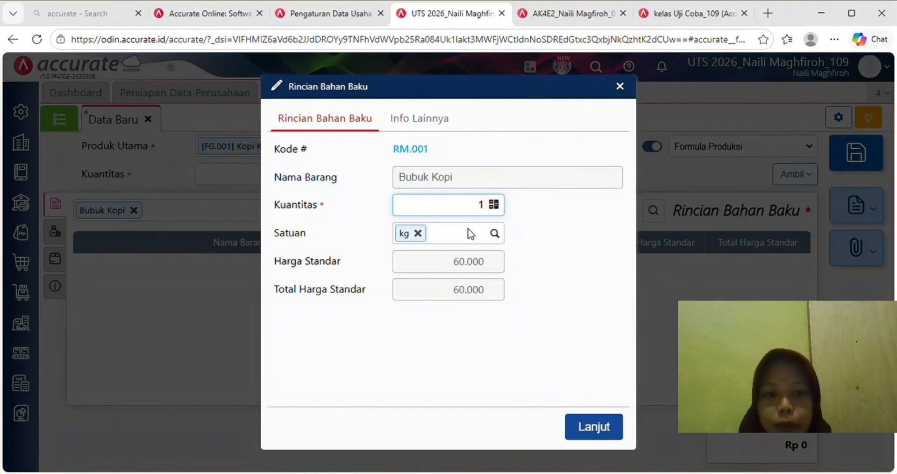
text(50)
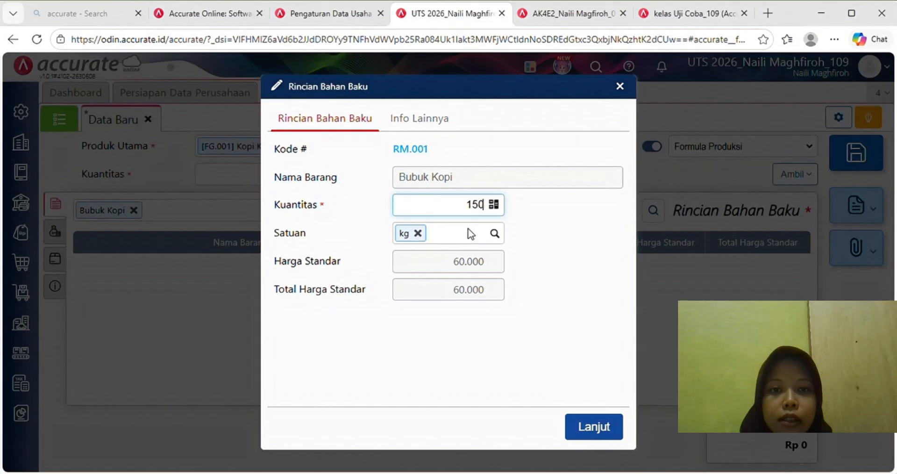
key(BackSpace)
key(BackSpace)
key(BackSpace)
text(50)
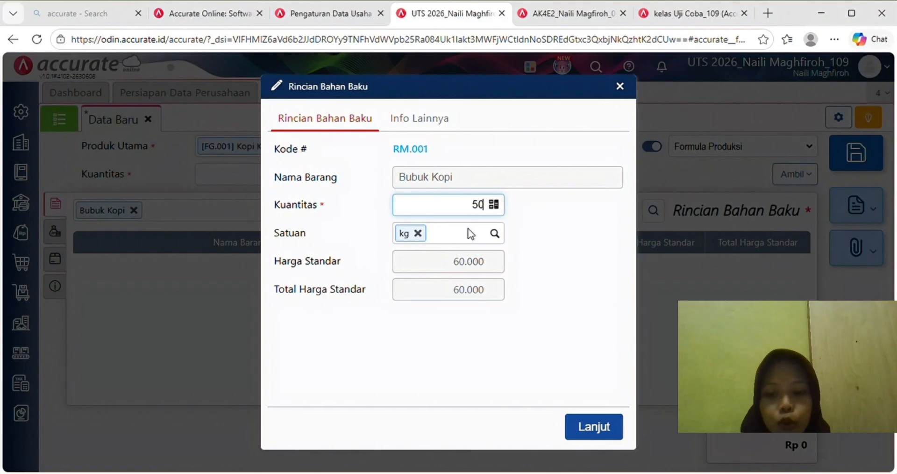
click(567, 298)
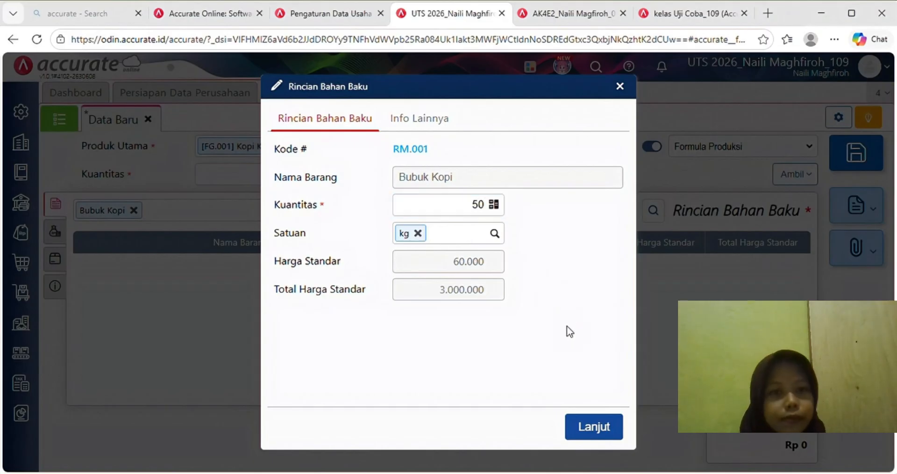
click(593, 427)
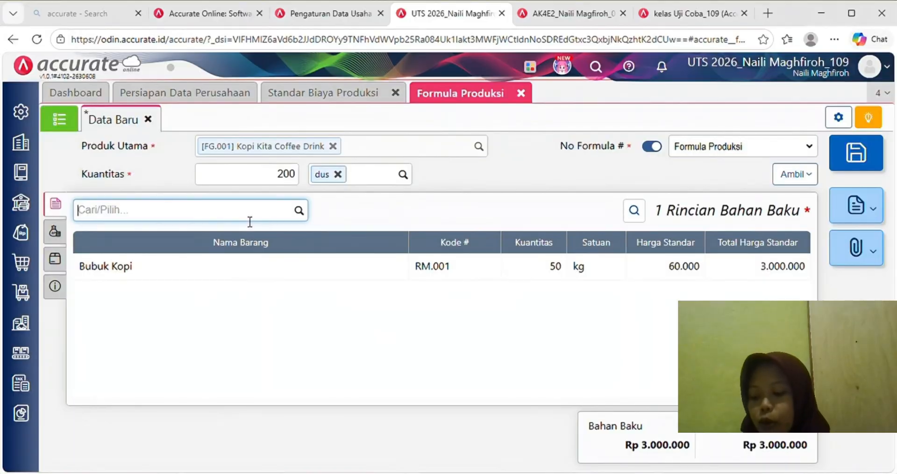
- Add raw materials Air 10 ltr, Gula 35 kg and Krimer Nabati 25 kg
text(air)
key(Return)
text(0)
click(580, 427)
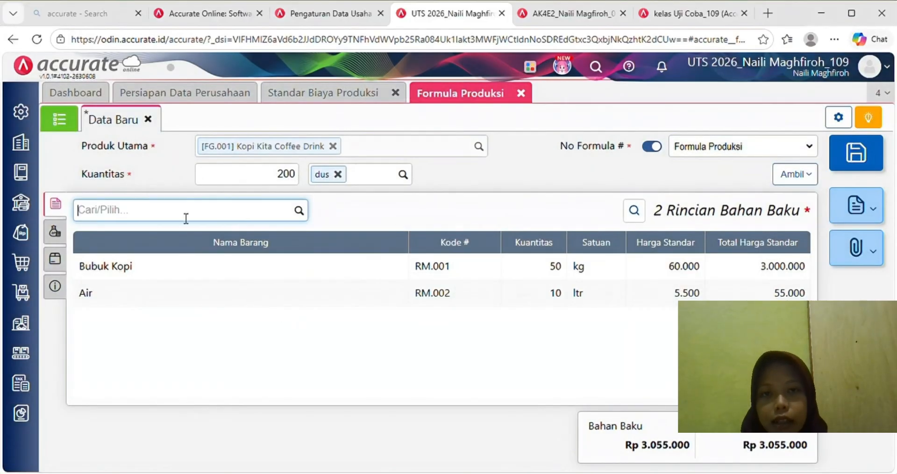
text(gula)
click(198, 242)
text(35)
click(594, 426)
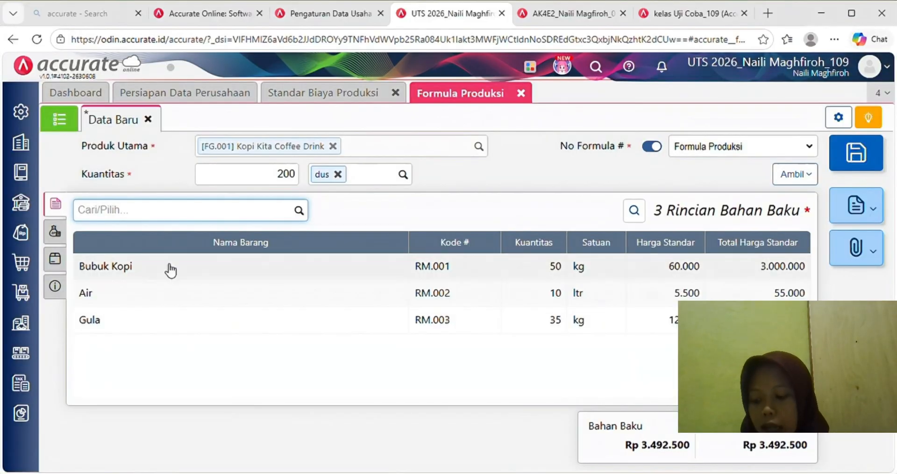
text(krimer)
click(160, 243)
text(25)
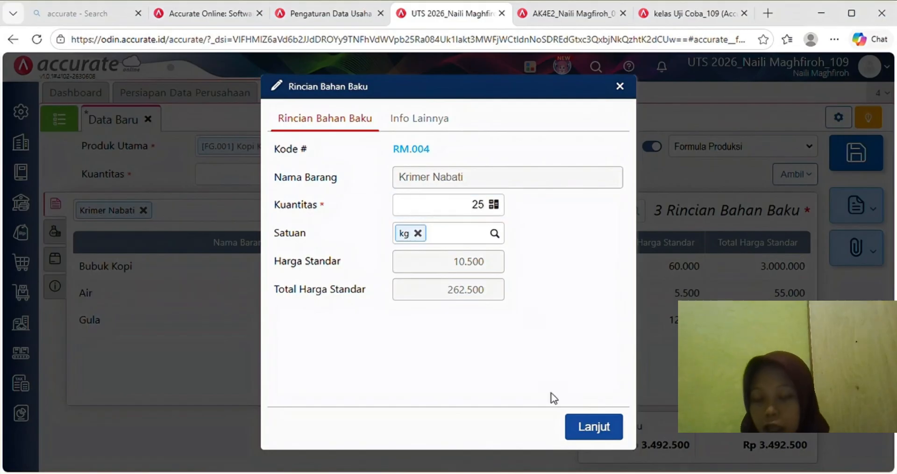
click(593, 426)
- Add Susu Krim Bubuk 15 kg, Kemasan Botol Kopi Kita 4.800 btl and Kardus Kopi Kita 200 dus
text(susu kr)
click(232, 241)
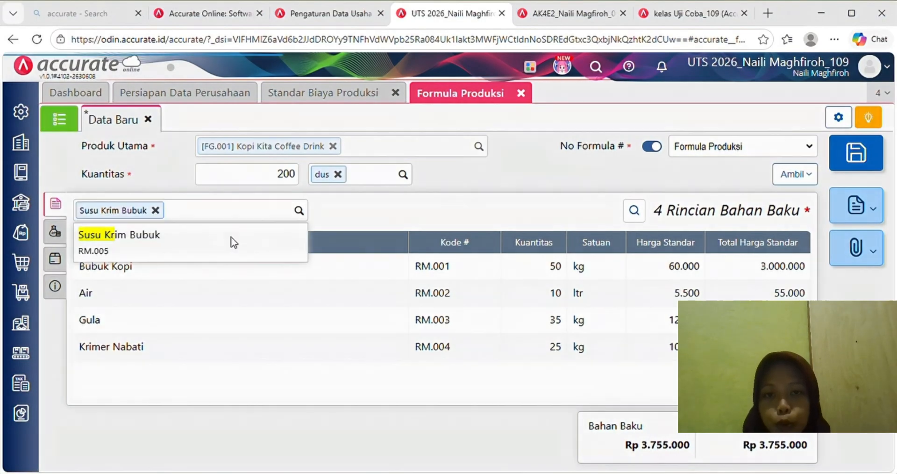
text(15)
click(598, 426)
text(kemasa)
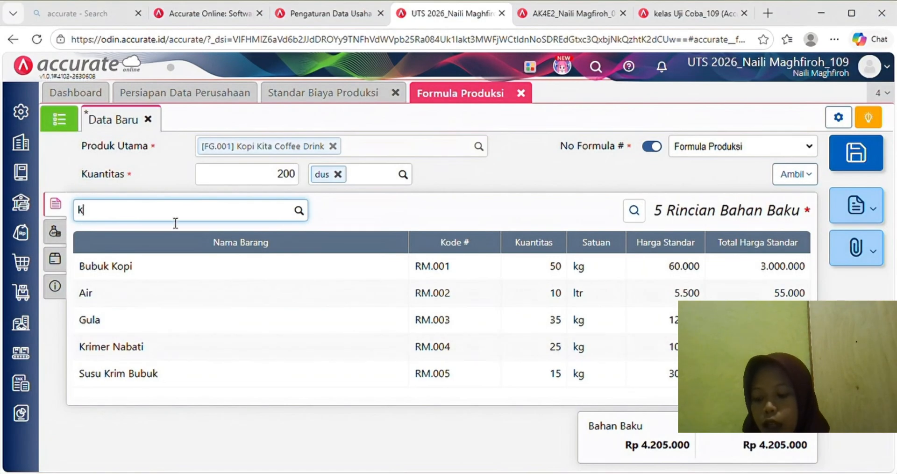
click(184, 242)
text(4800)
click(593, 427)
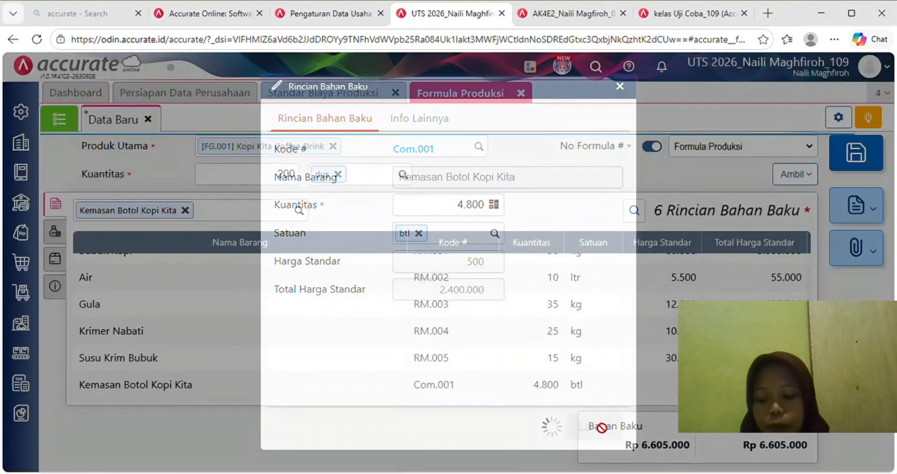
text(kard)
click(231, 240)
text(200)
click(581, 423)
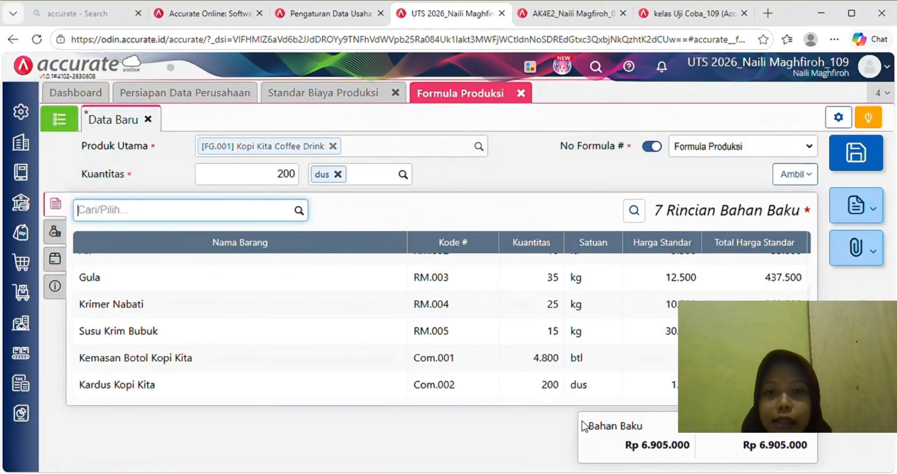
click(60, 236)
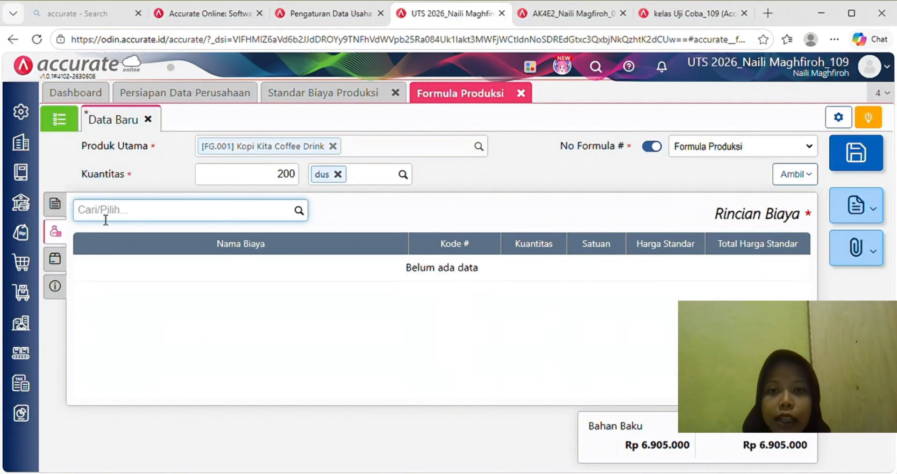
- Add costs Upah Tenaga Kerja Langsung (2 Hari, 4.000.000) and Overhead Pabrik (1, 500.000)
text(upah)
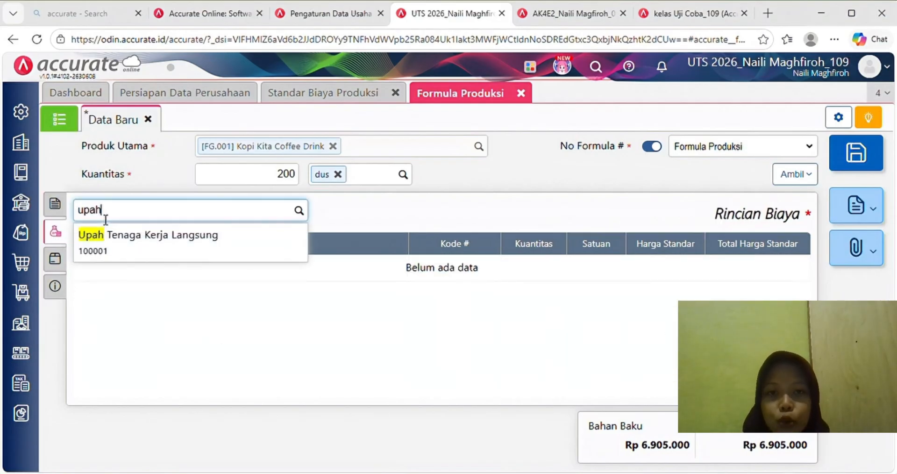
click(110, 246)
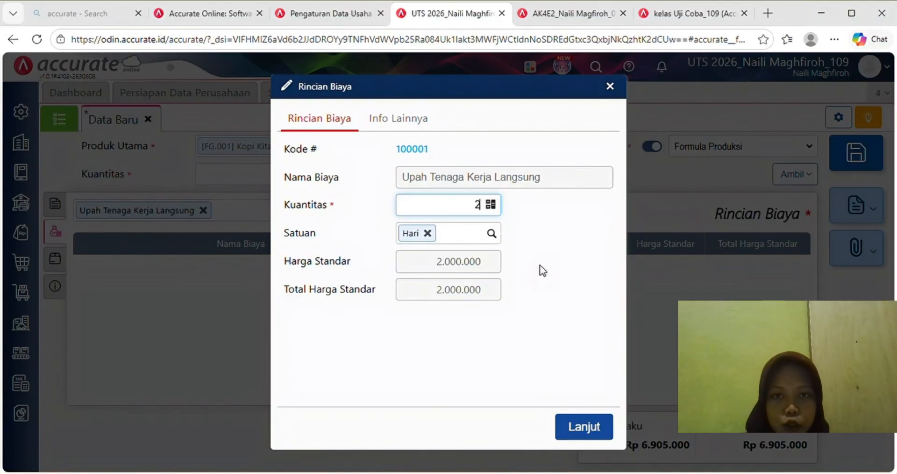
click(583, 426)
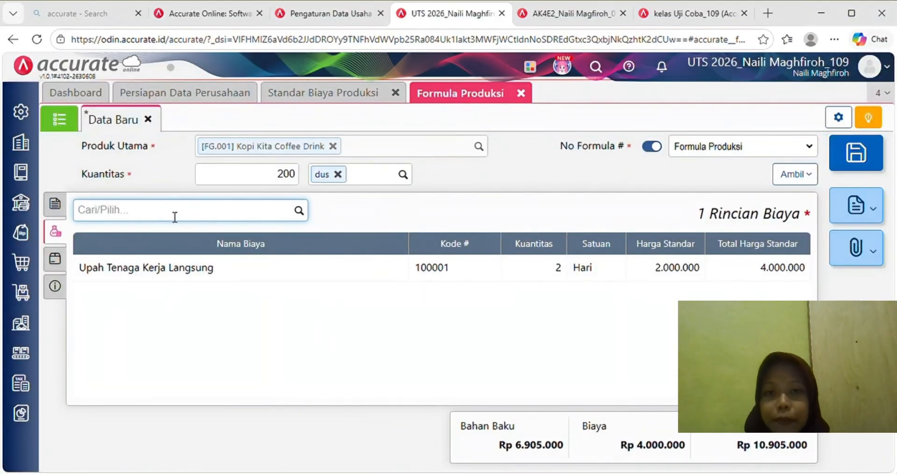
text(over)
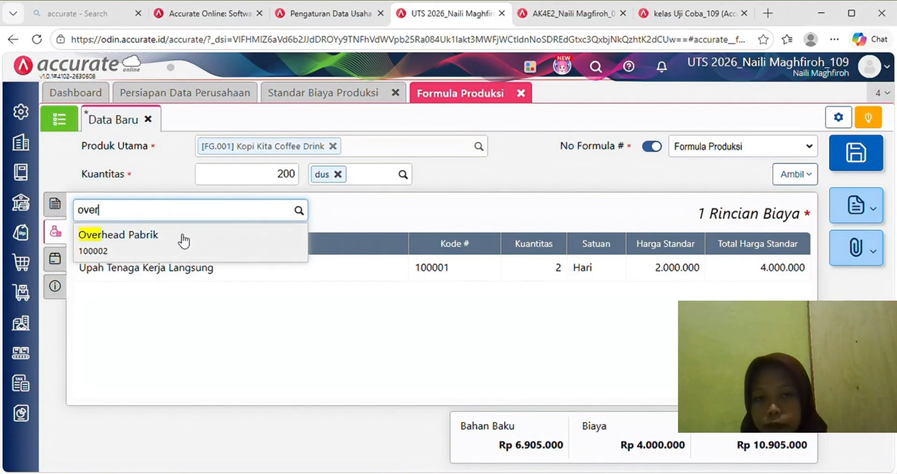
click(184, 241)
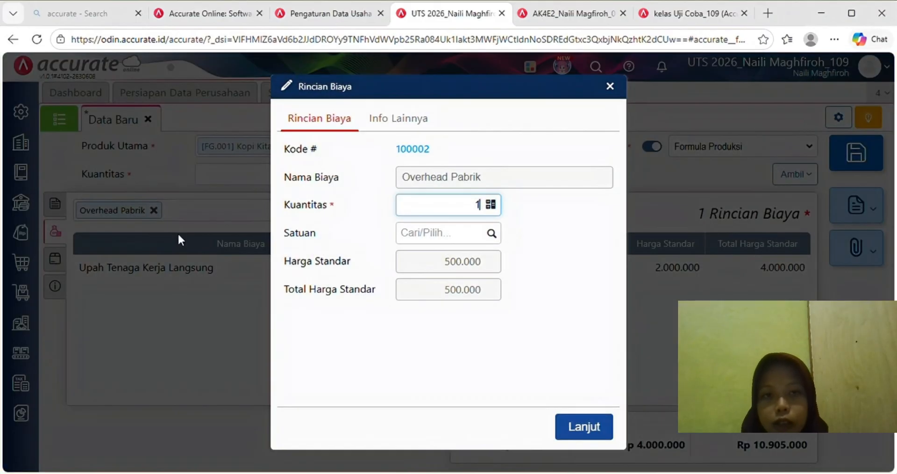
click(584, 426)
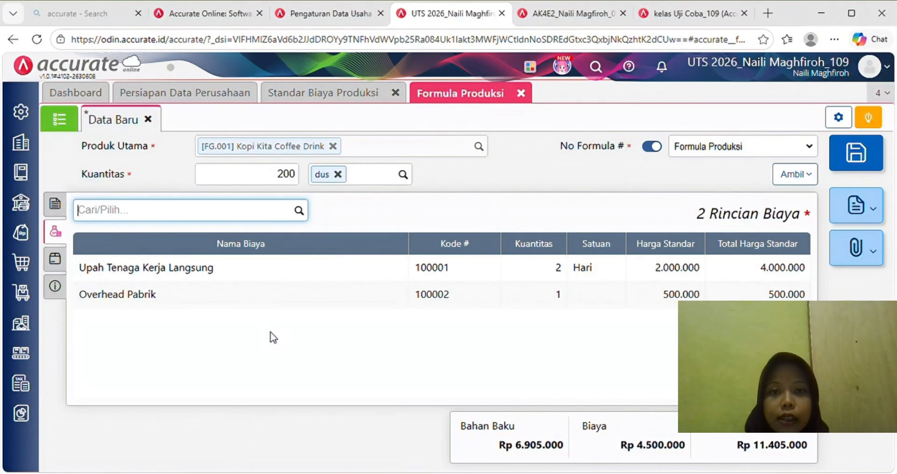
click(68, 289)
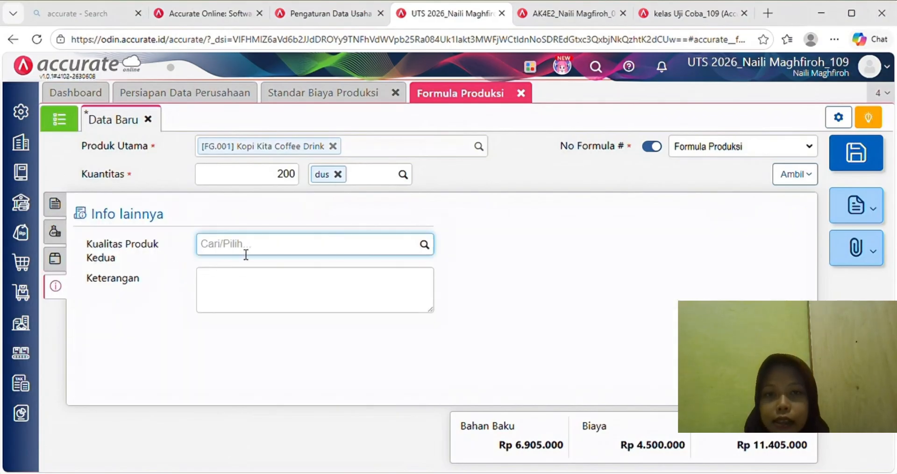
click(235, 280)
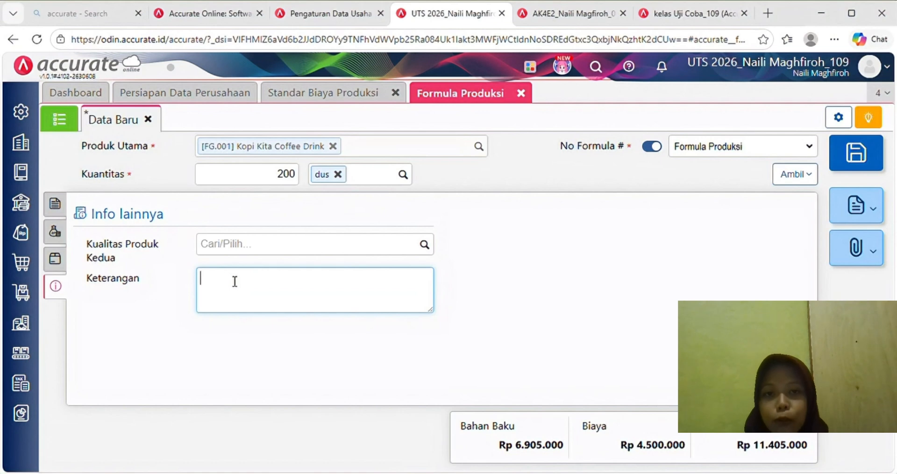
text(Formula pro)
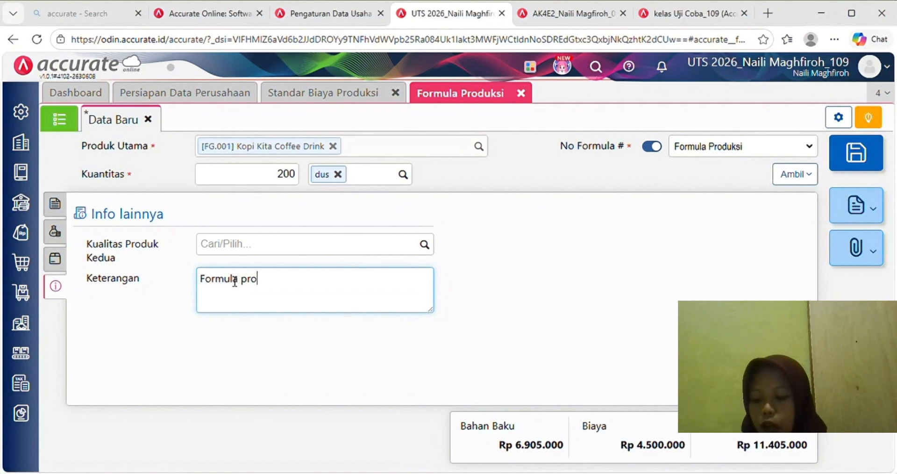
text(duksi)
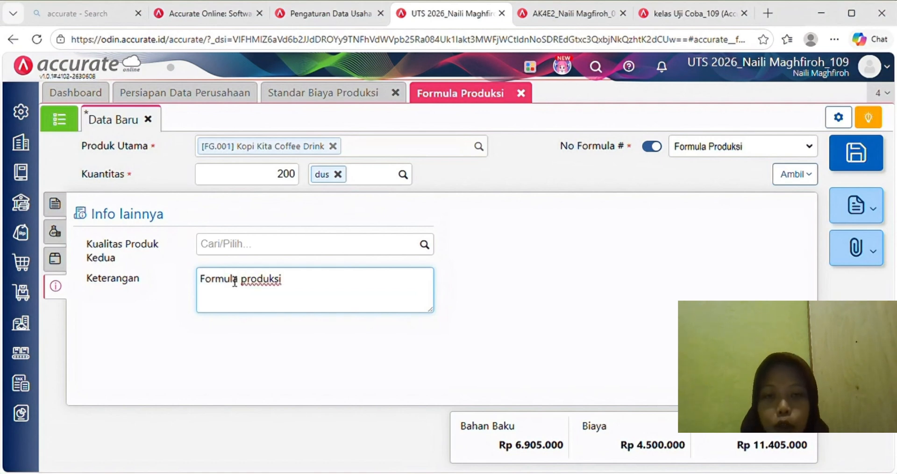
text( kopi kita )
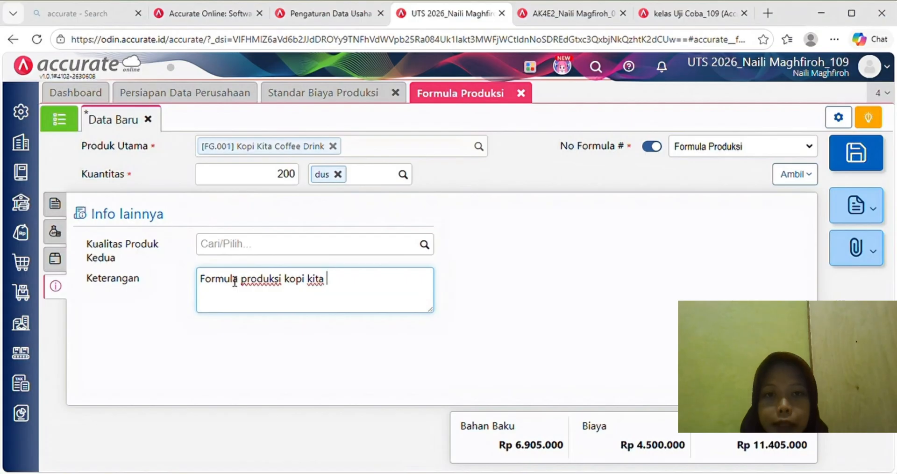
text(coffee dr)
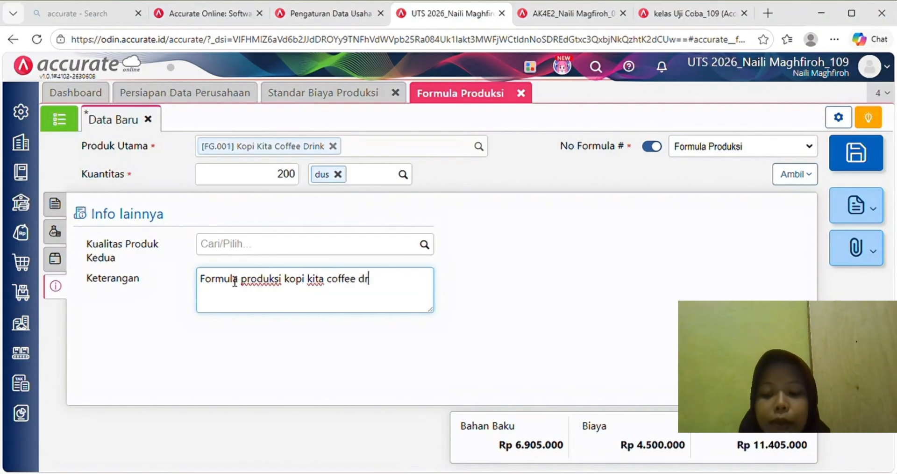
text(ink 200)
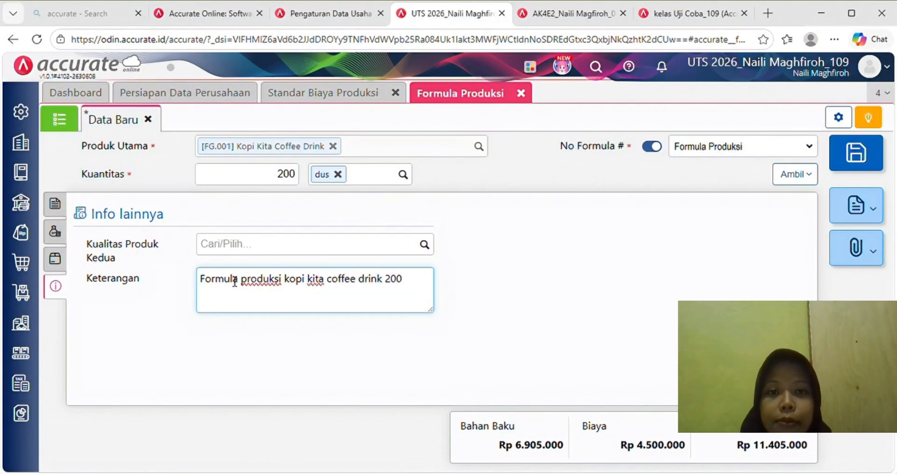
text( ml @)
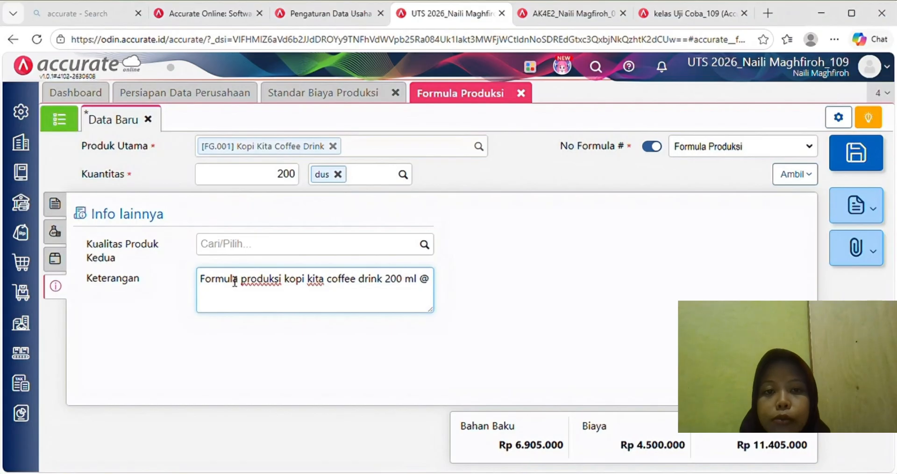
text(24 bot)
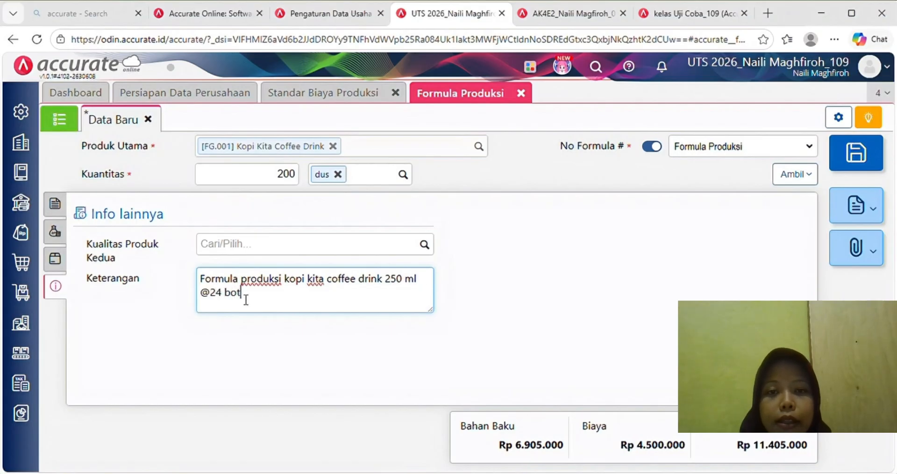
text(ol sebant)
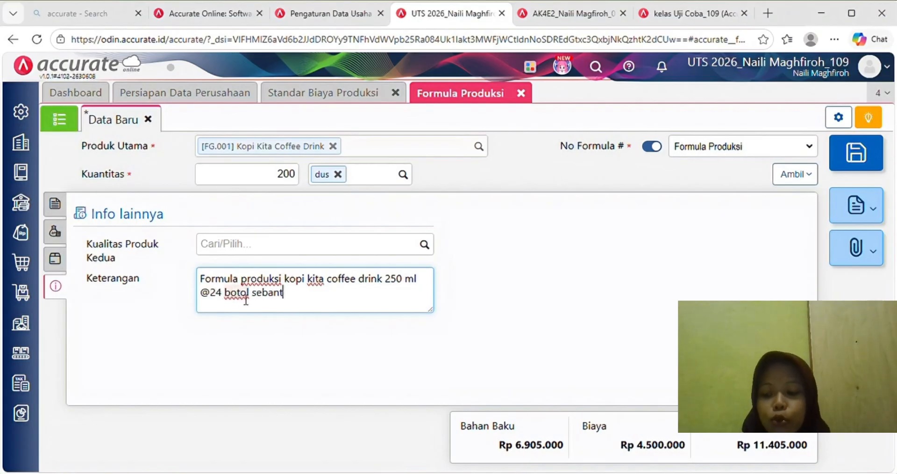
text(yak 200 dus)
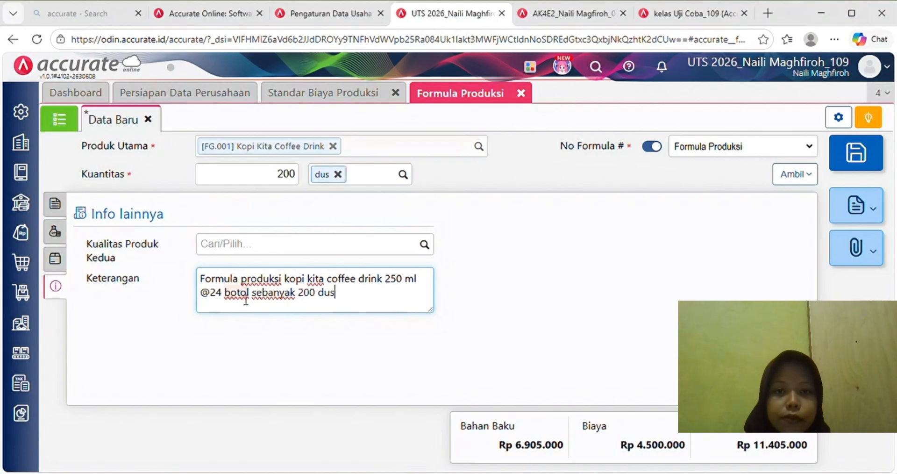
click(442, 364)
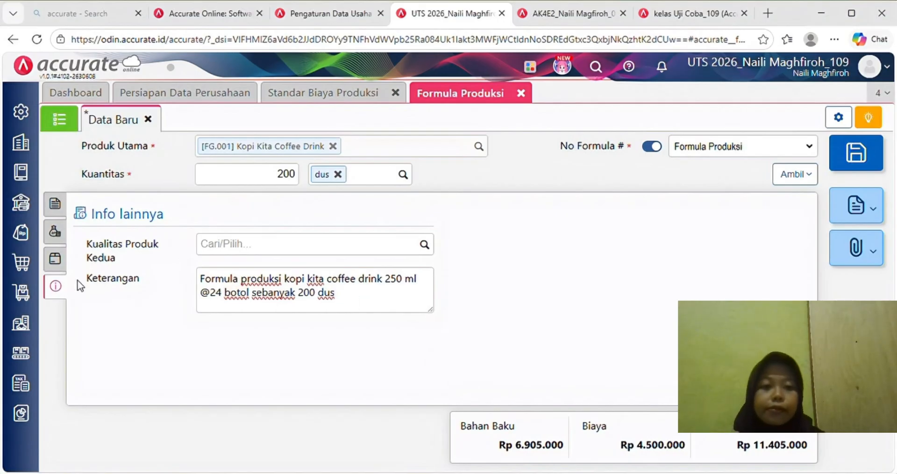
- Save formula BOM.2026.05.00001, then close the Formula Produksi and Standar Biaya Produksi pages
click(57, 257)
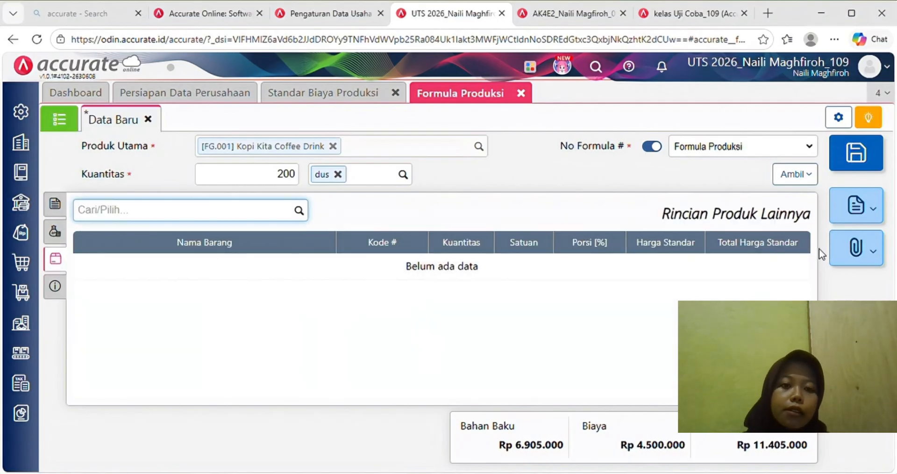
click(853, 156)
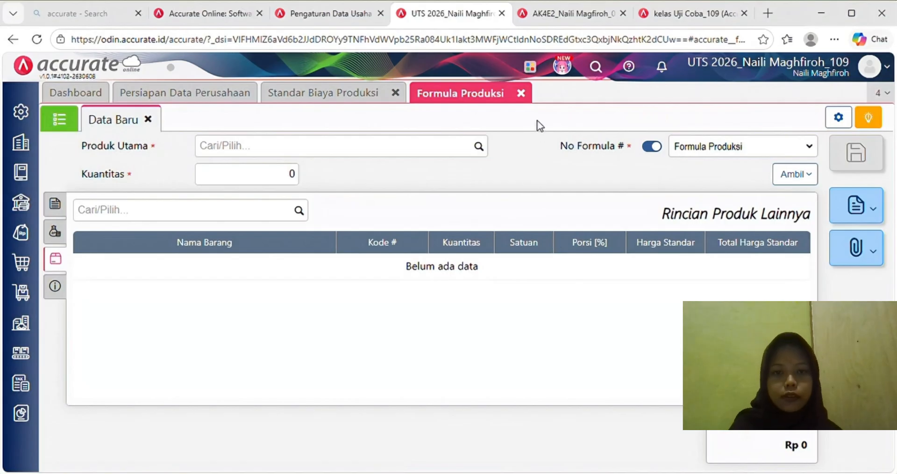
click(521, 93)
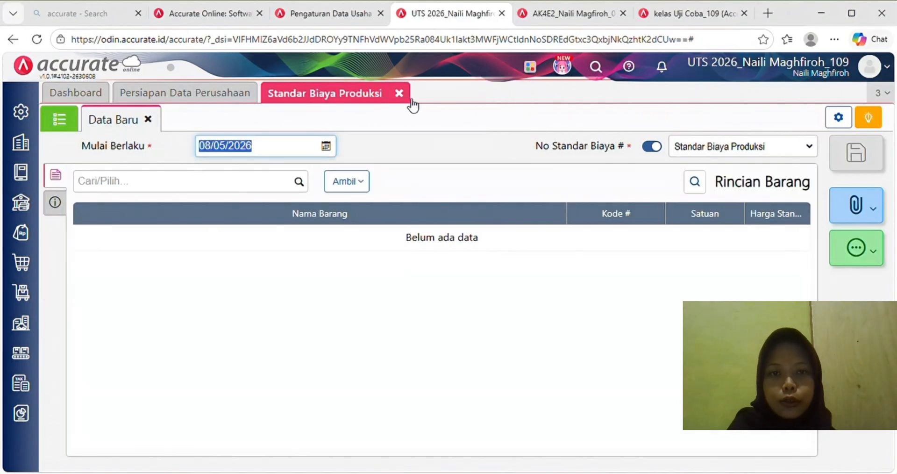
click(396, 92)
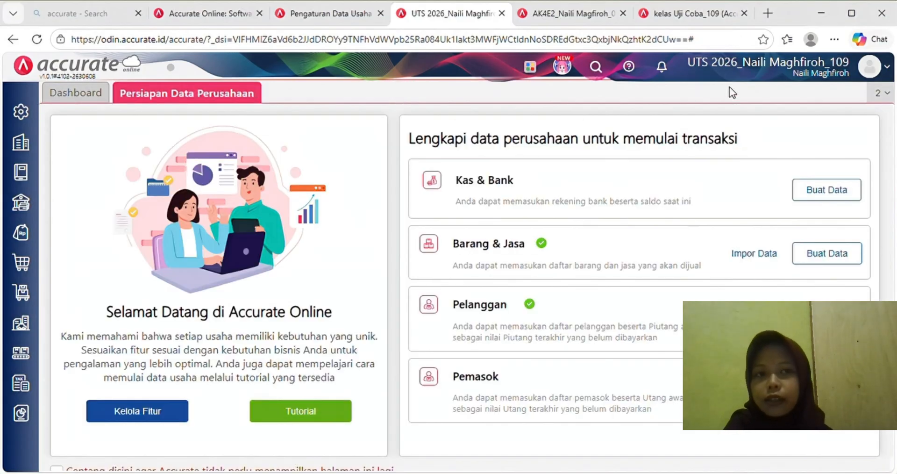
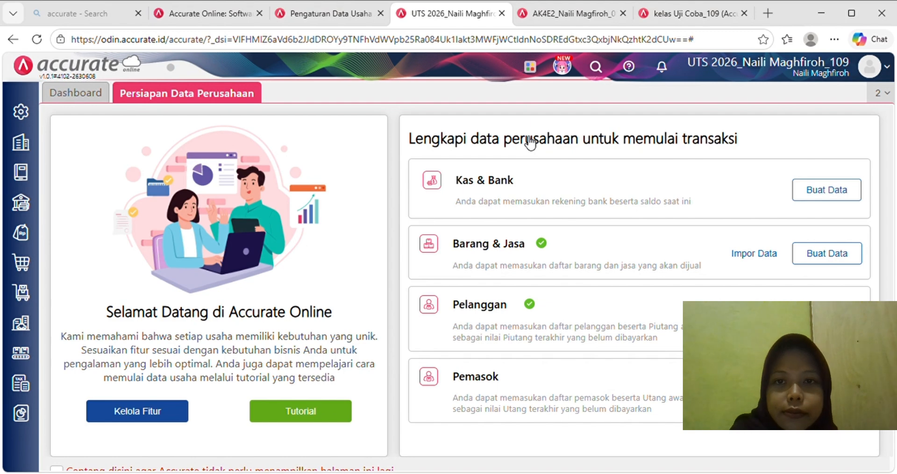
- Create a purchase invoice for supplier PT ABADI GUNA (V001) dated 02/01/2024
click(20, 262)
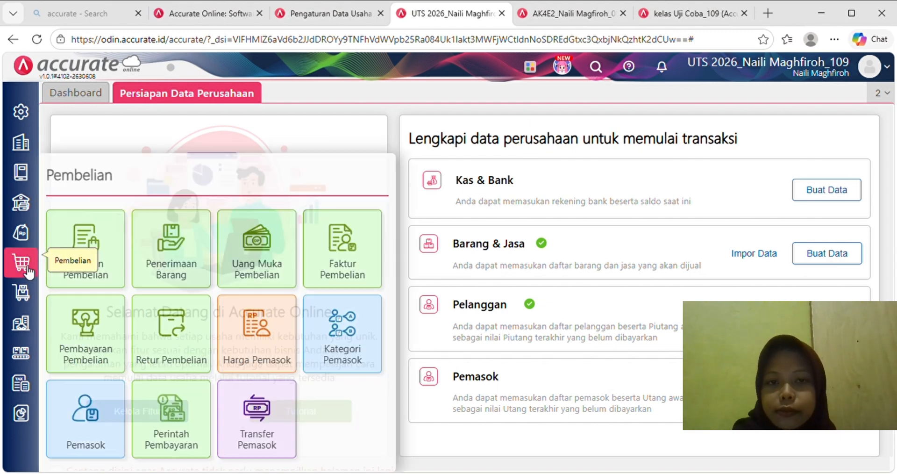
click(363, 277)
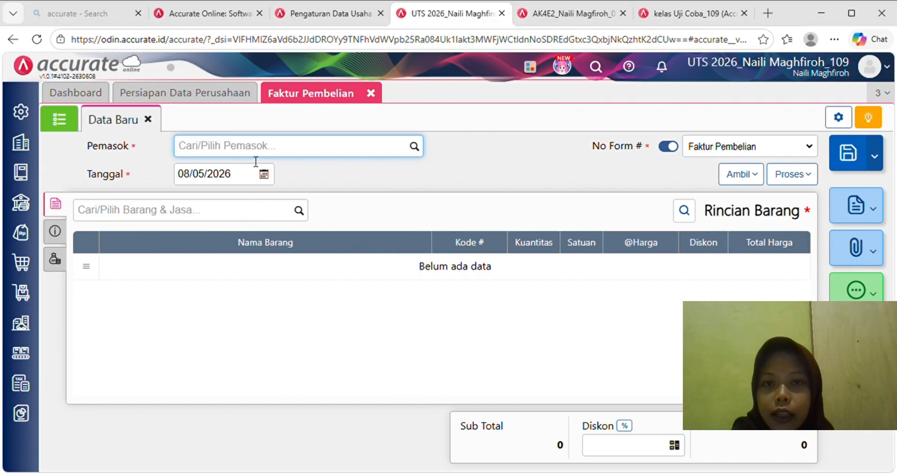
text(pt)
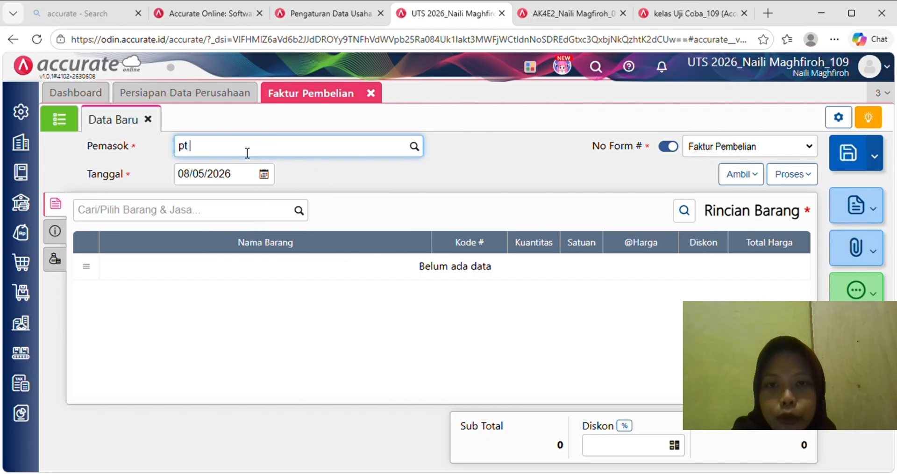
text( aba)
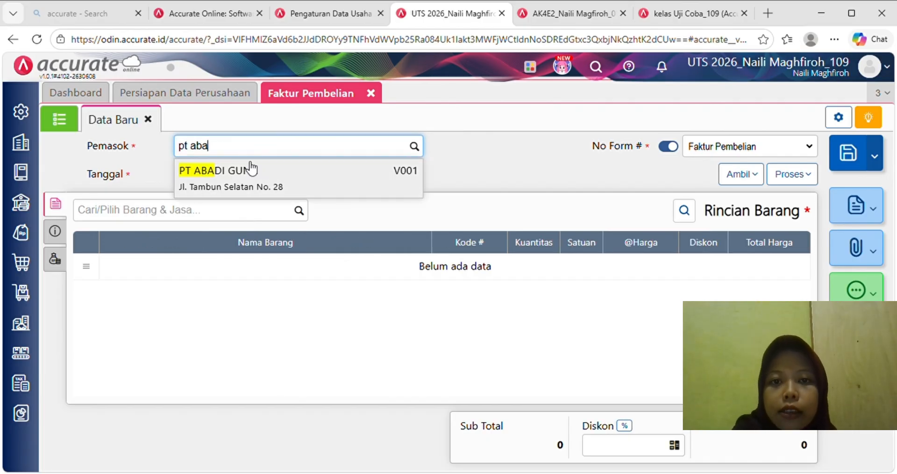
click(251, 169)
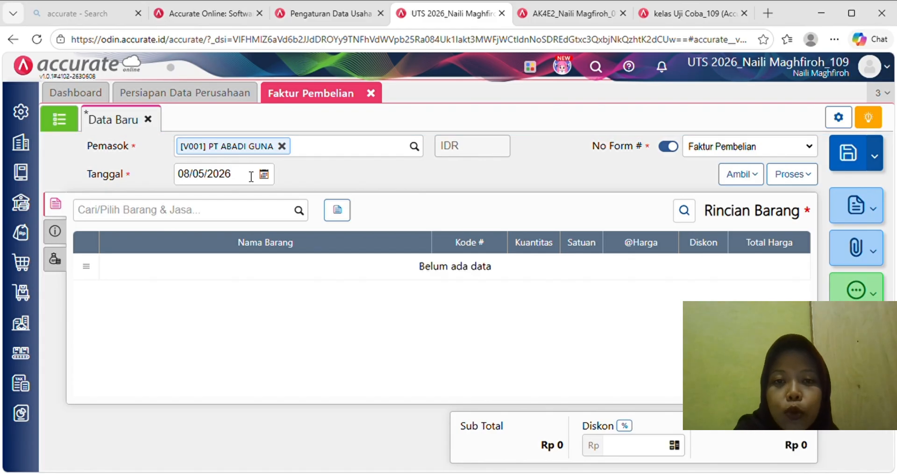
click(251, 177)
text(02/)
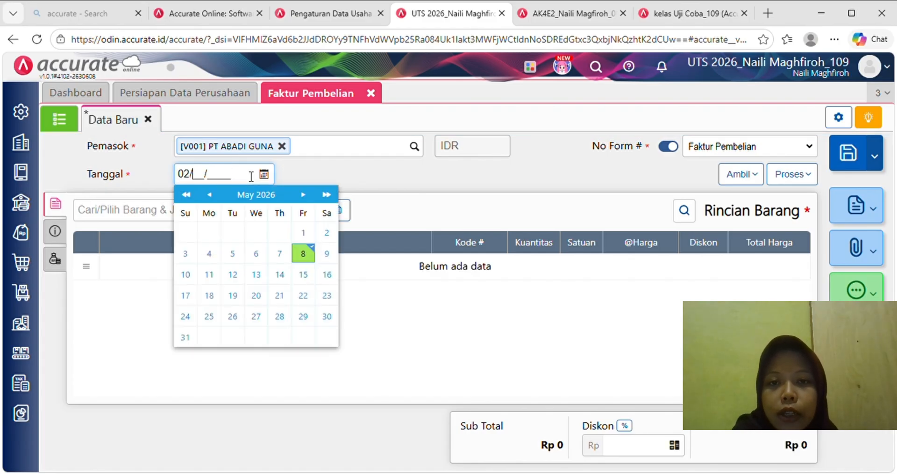
text(01/20)
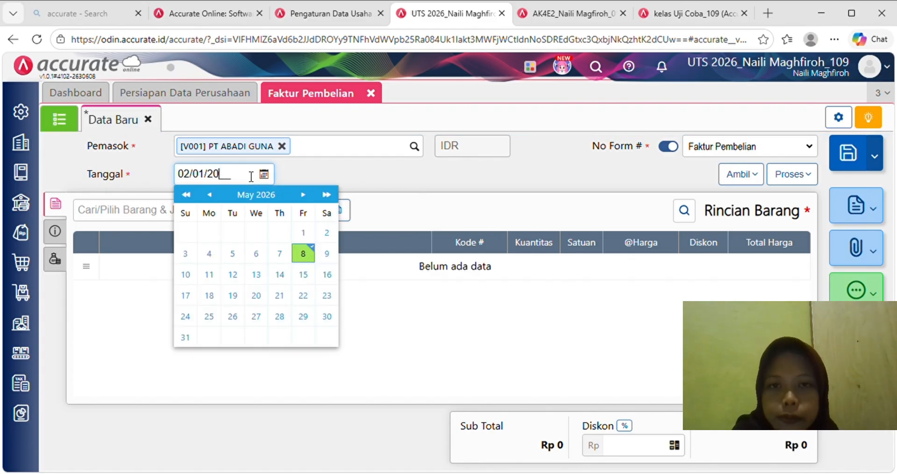
text(24)
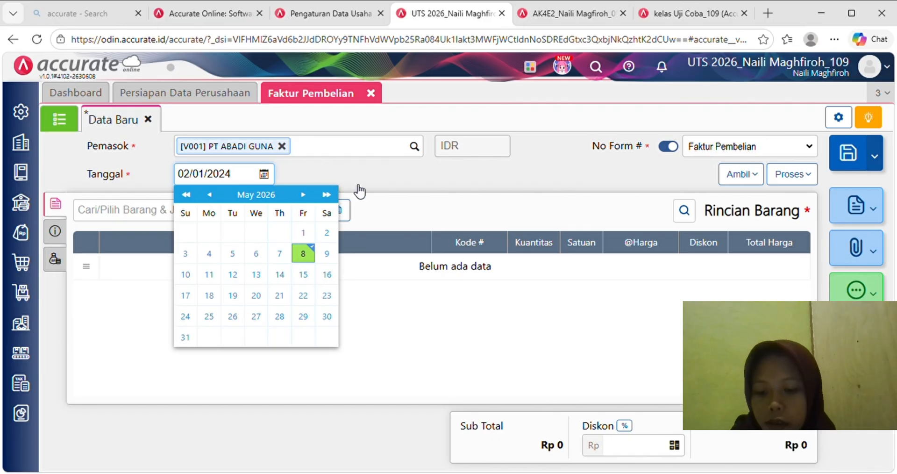
click(379, 179)
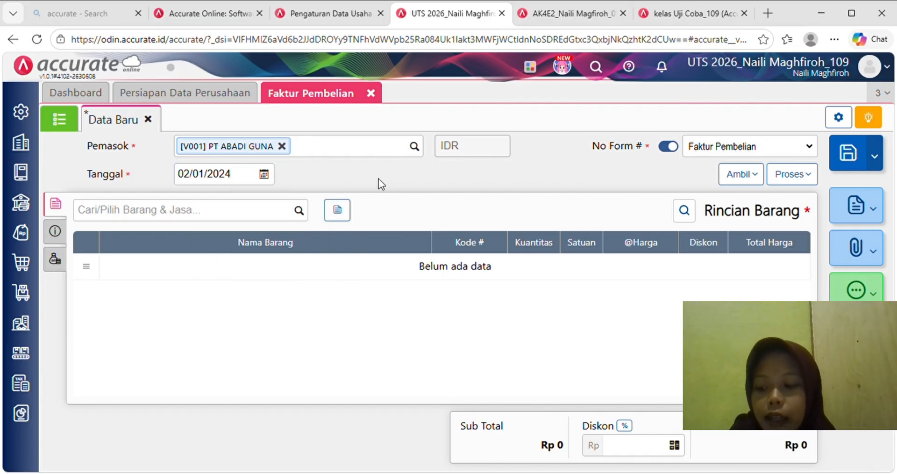
- Add Bubuk Kopi to the invoice at a unit price of 60.000
click(277, 215)
text(bu)
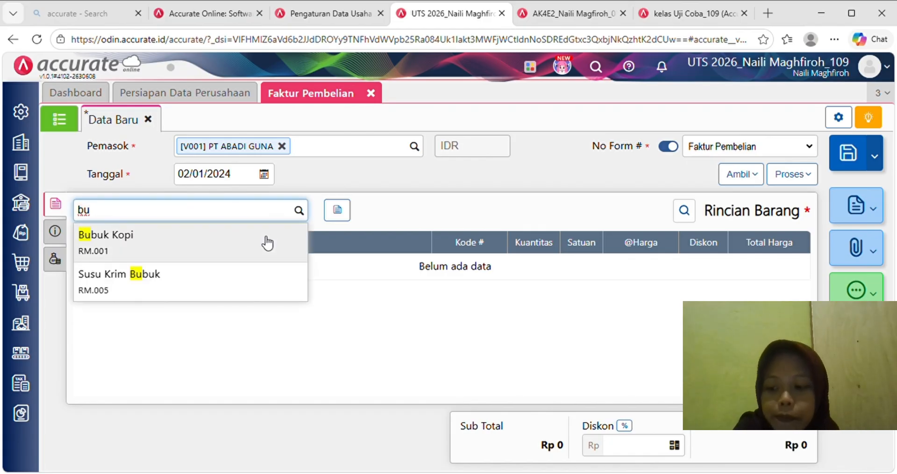
click(267, 242)
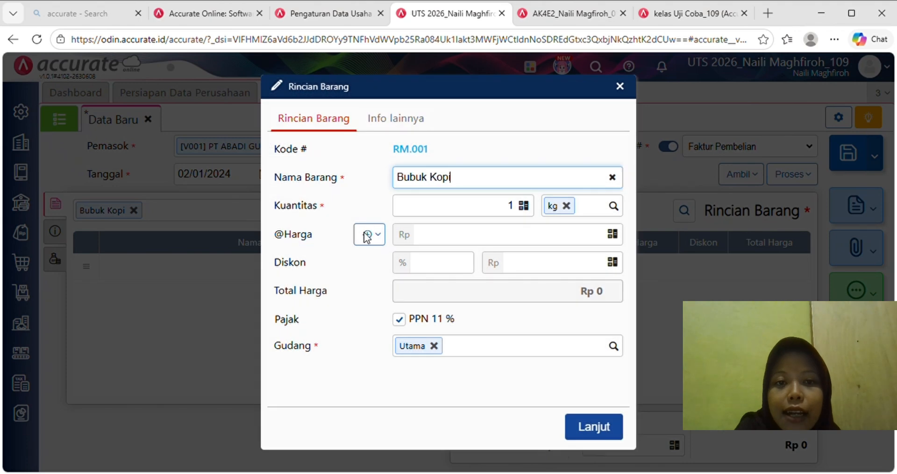
click(520, 210)
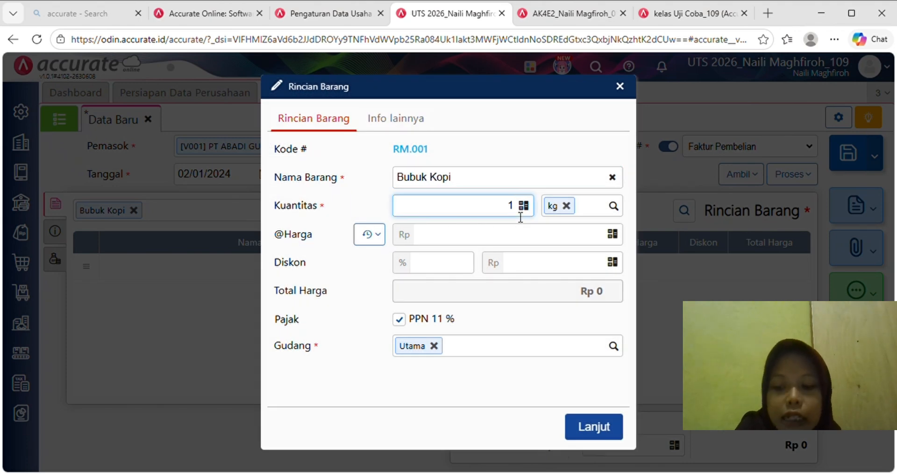
text(00)
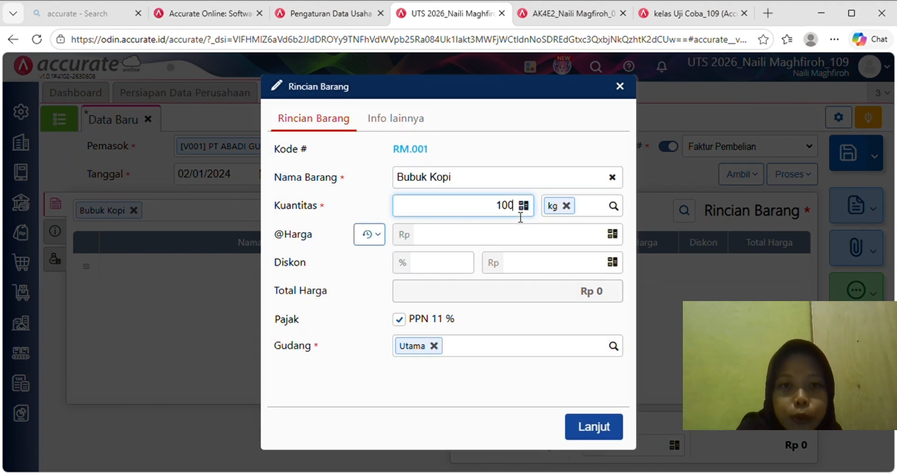
click(554, 246)
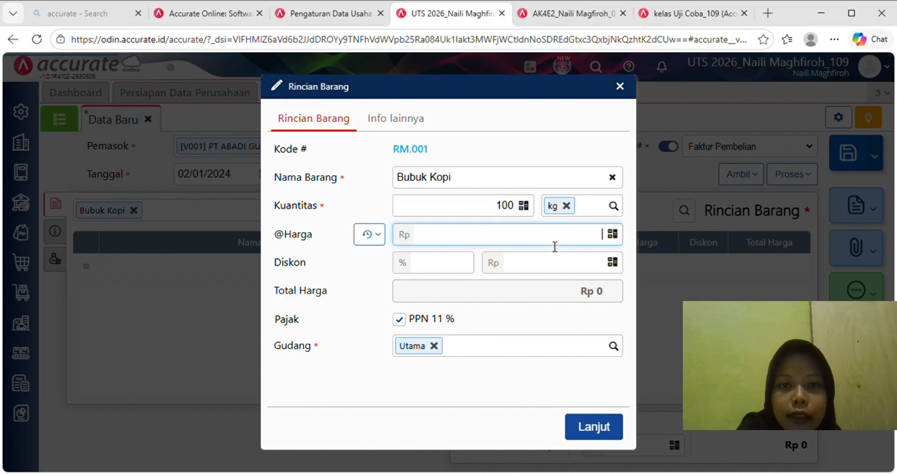
text(600000)
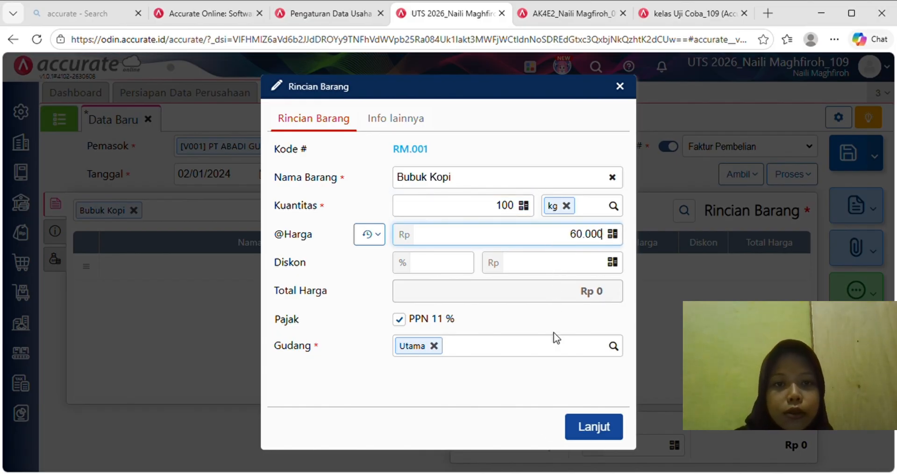
click(551, 275)
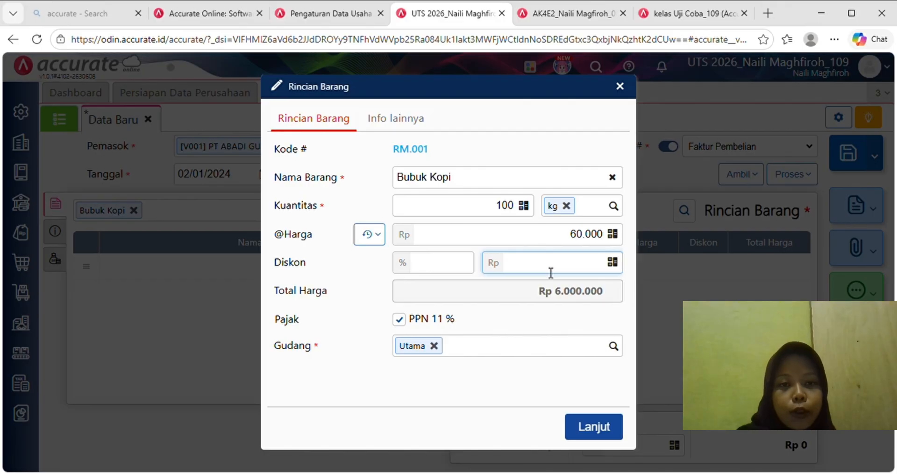
click(602, 429)
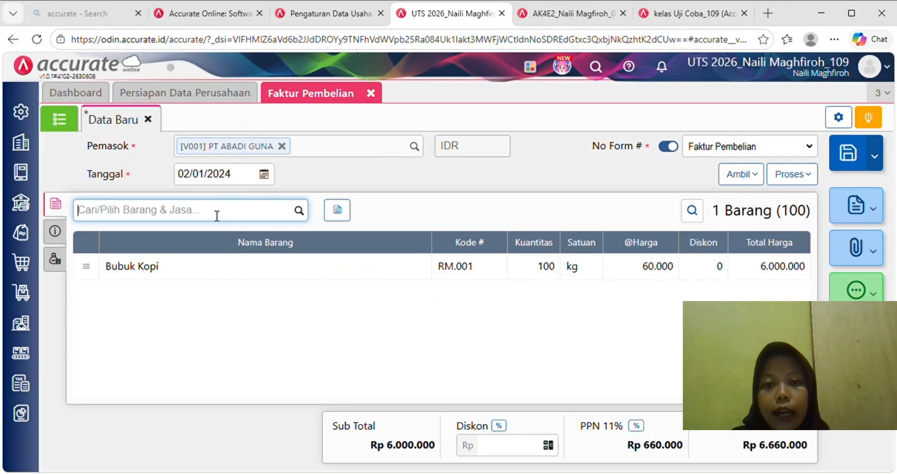
- Add Air, 50 units at 5.500
text(air)
click(217, 247)
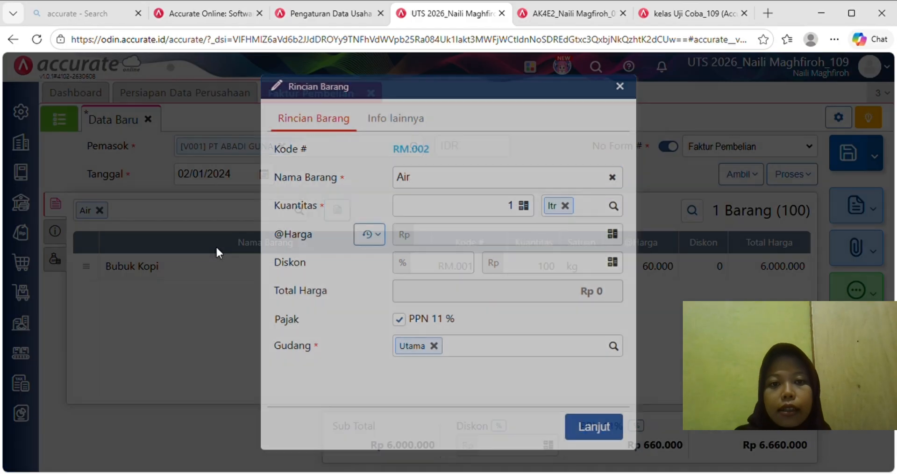
click(519, 211)
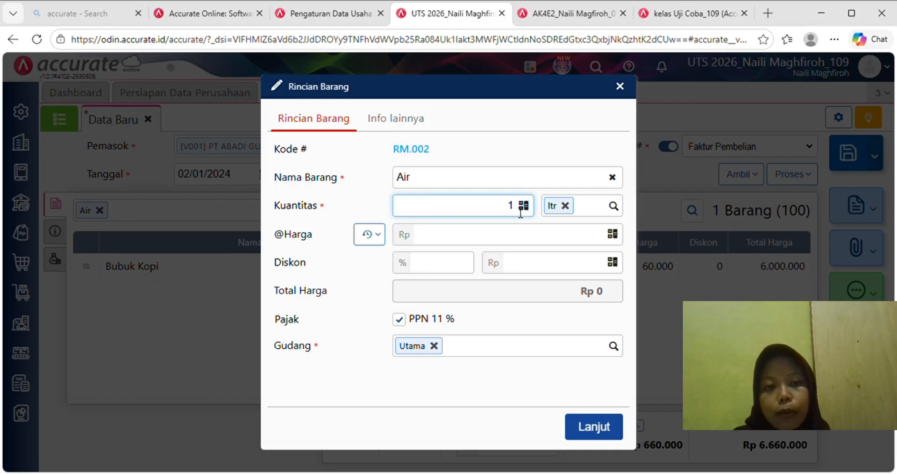
text(50)
click(536, 241)
text(5)
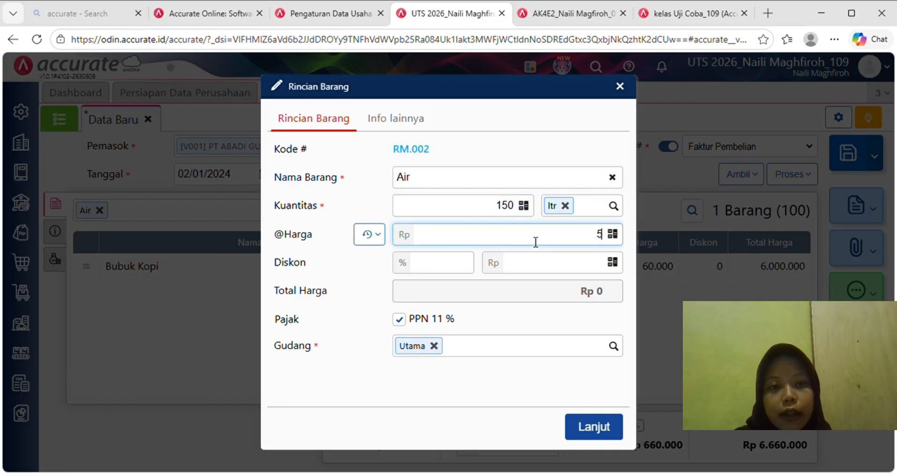
text(.500)
click(542, 292)
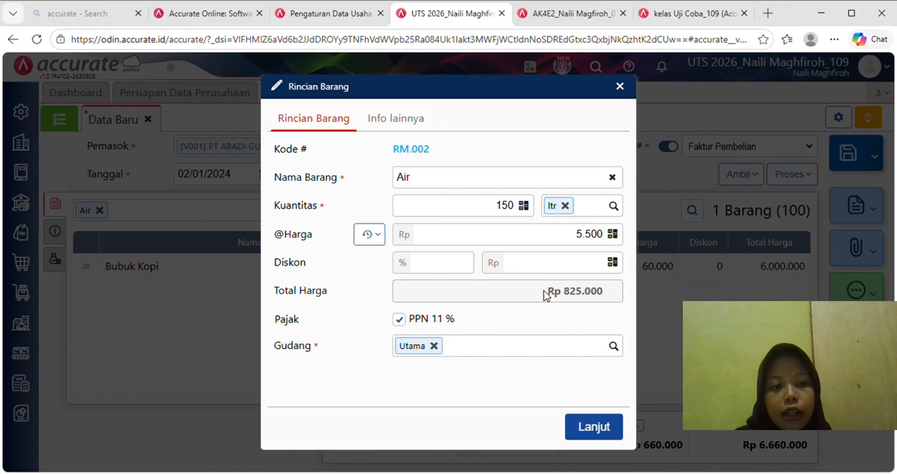
click(597, 428)
- Add Gula, 25 units at 12.500
text(gula)
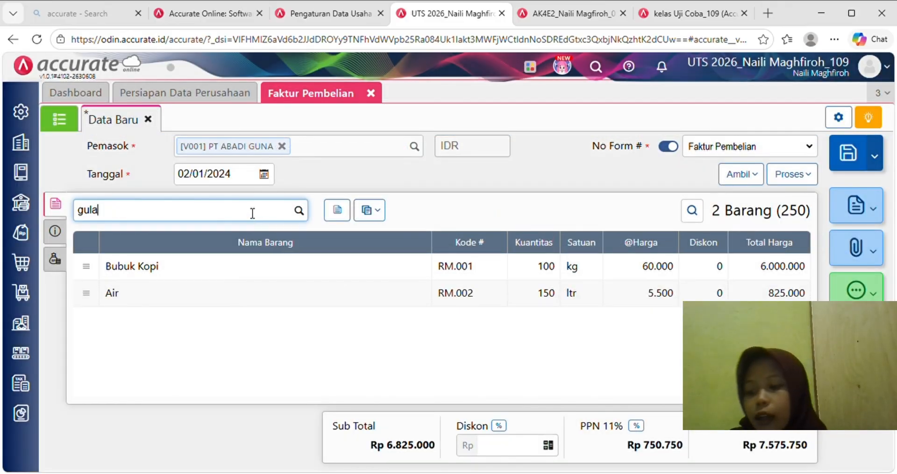
click(253, 234)
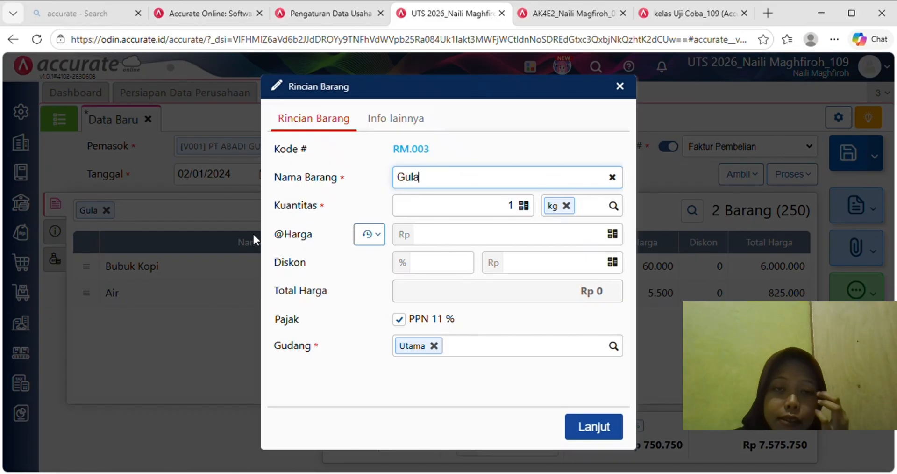
click(516, 207)
text(25)
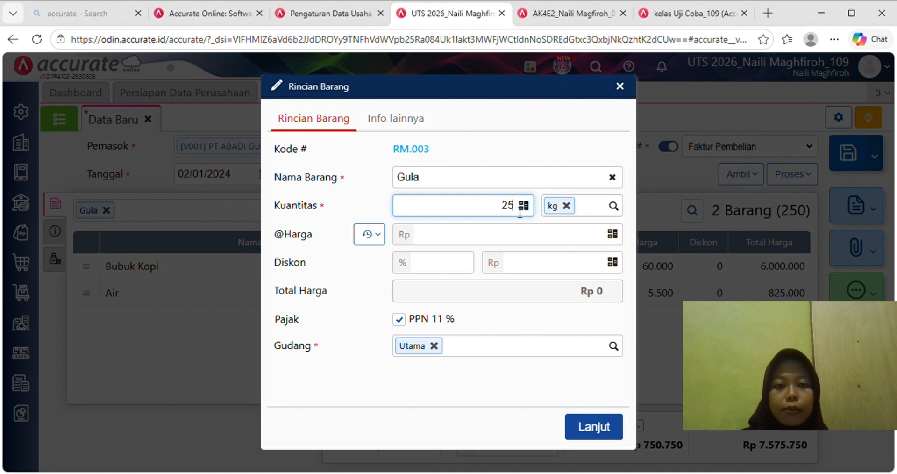
click(535, 246)
text(12.500)
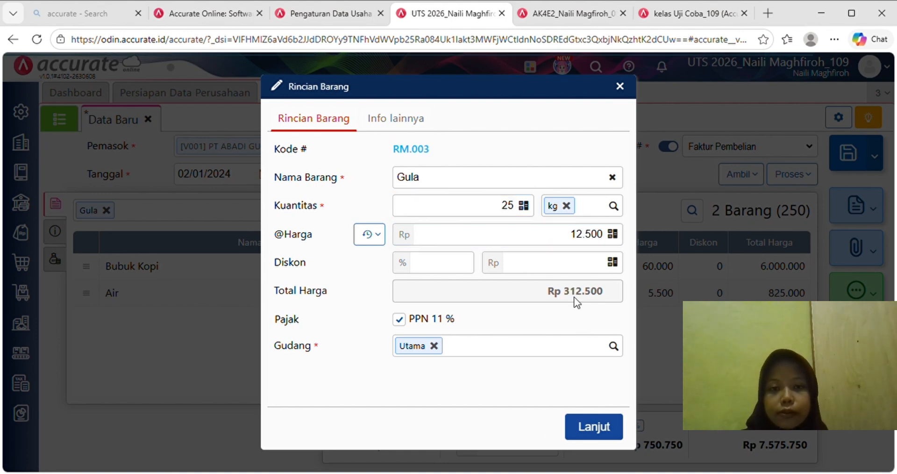
click(596, 427)
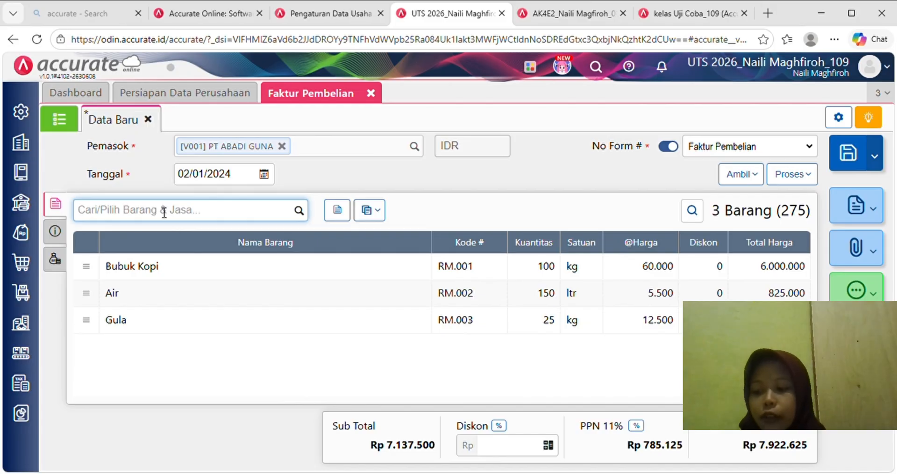
- Add Krimer Nabati, 35 kg at 10.250, moving the mistyped discount into the price
text(krimer)
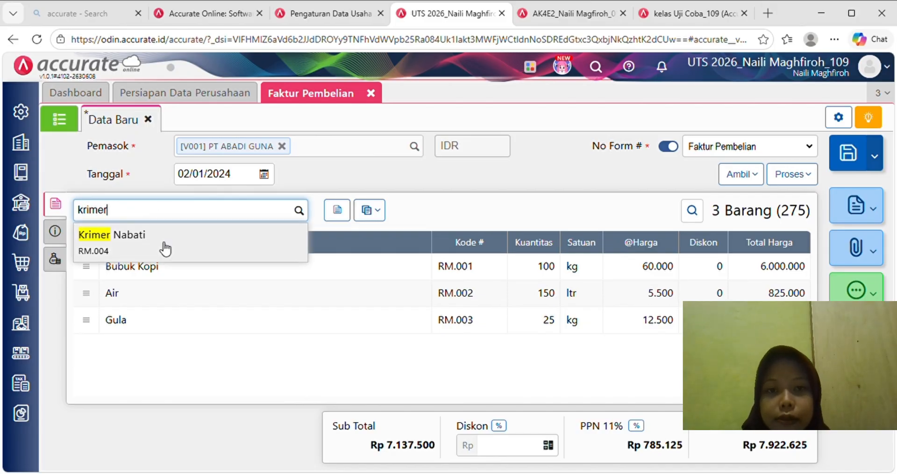
click(164, 249)
click(521, 210)
key(BackSpace)
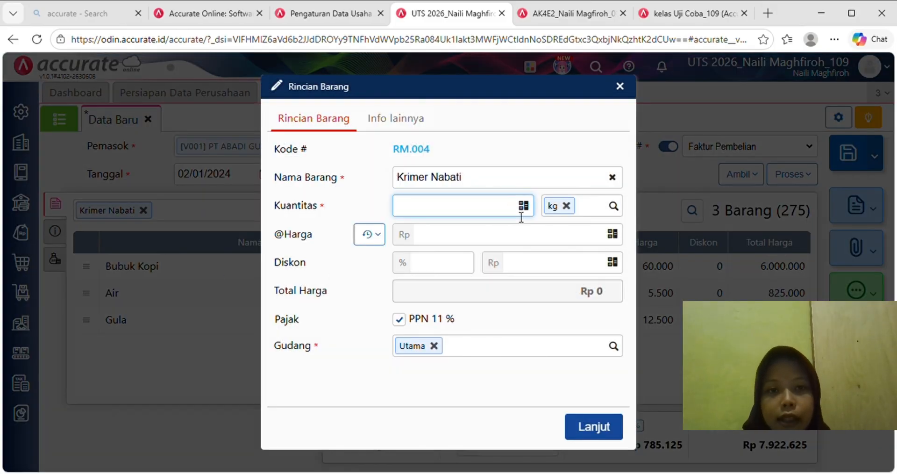
text(35)
click(586, 272)
text(10)
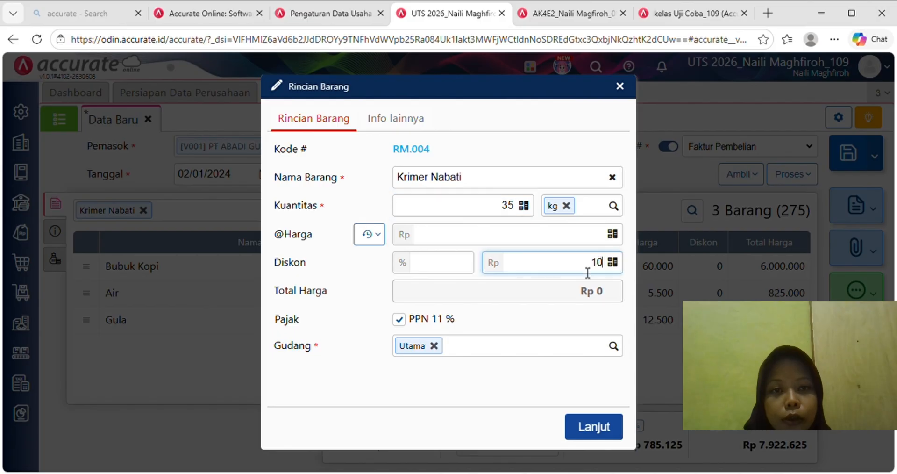
text(.250)
click(585, 290)
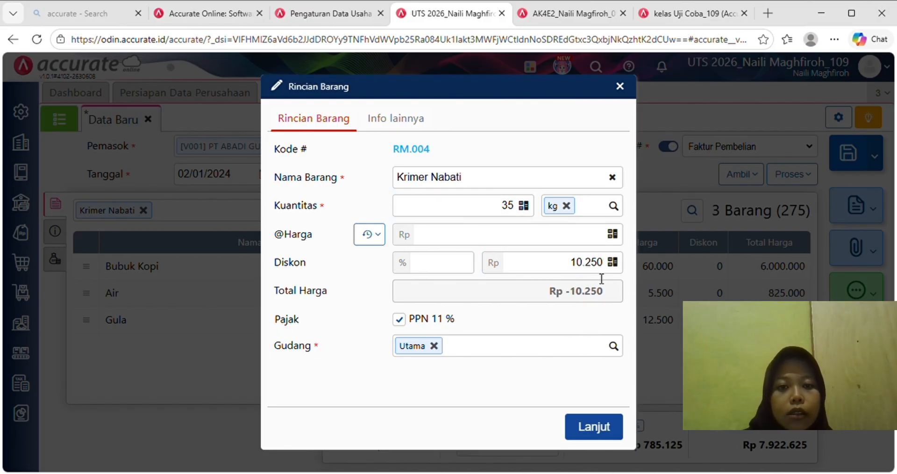
click(600, 263)
key(BackSpace)
key(BackSpace)
key(BackSpace)
key(BackSpace)
key(BackSpace)
key(BackSpace)
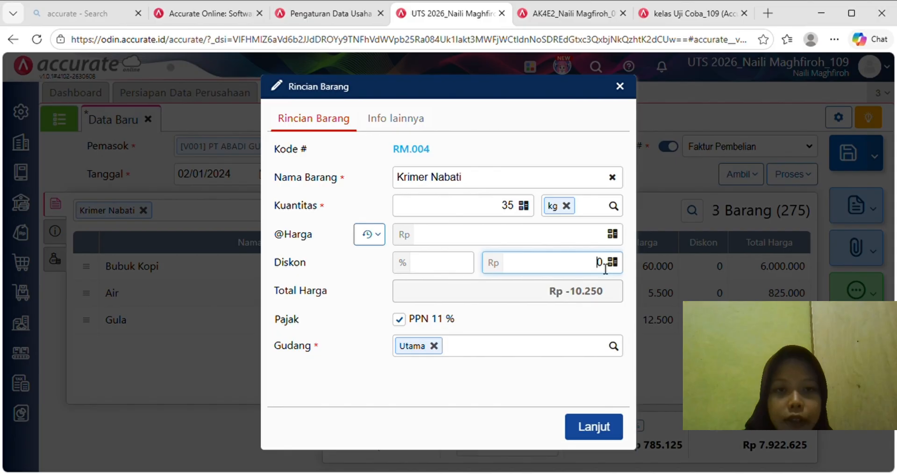
click(601, 241)
text(10250)
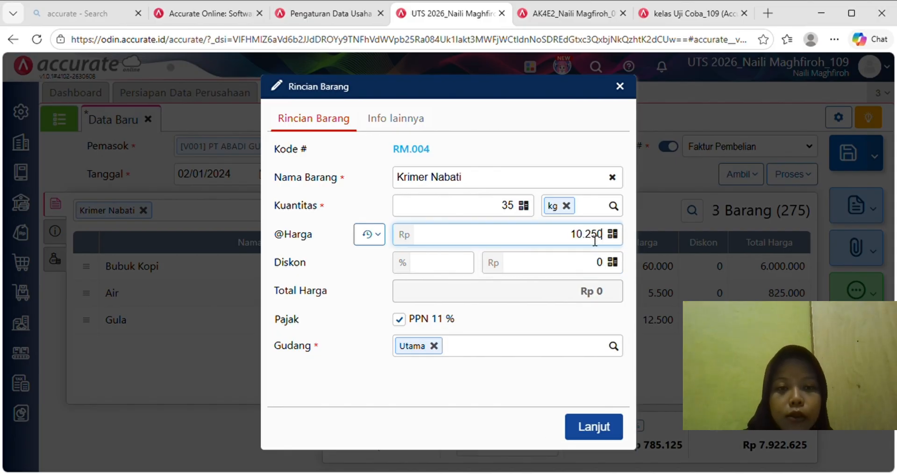
click(594, 303)
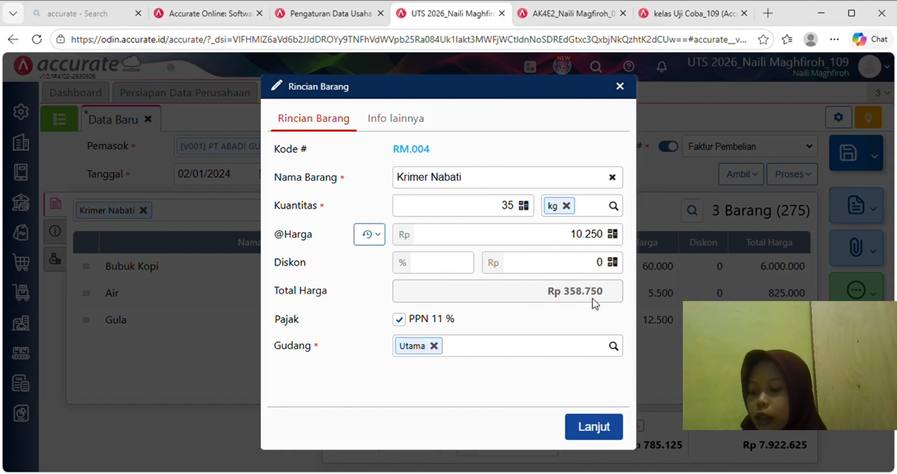
click(594, 426)
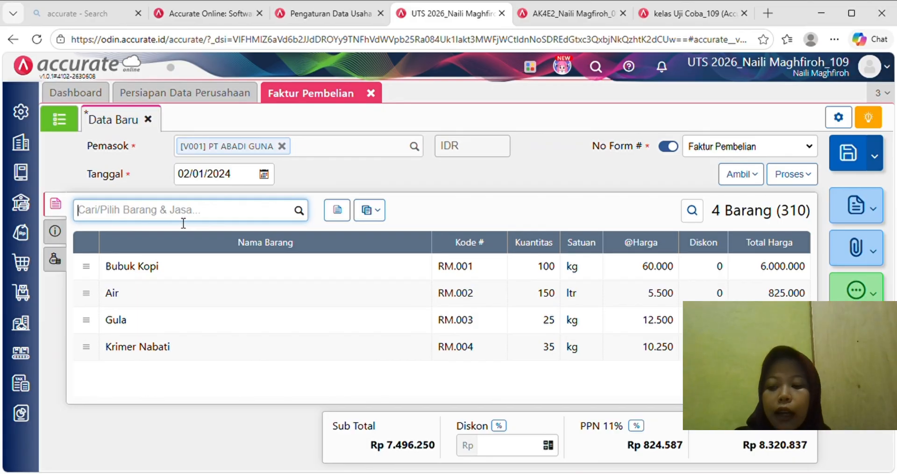
- Add Susu Krim Bubuk, 45 kg at 29.000, as the fifth line
text(susu)
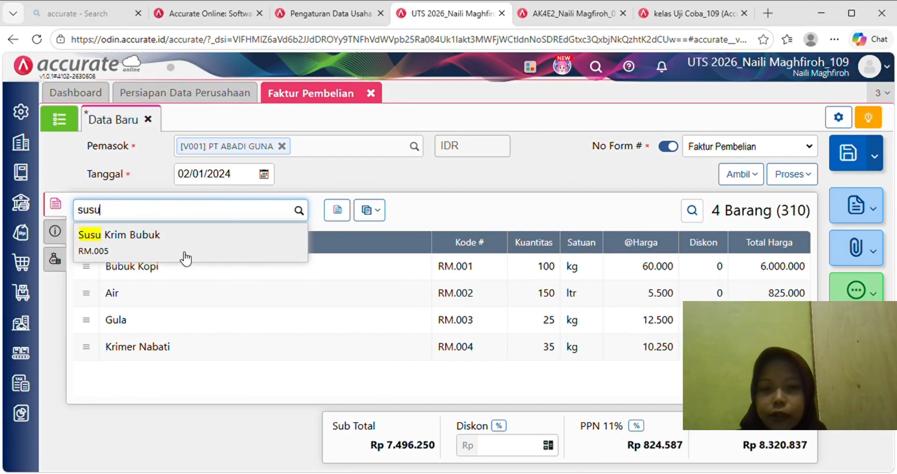
click(186, 257)
click(518, 210)
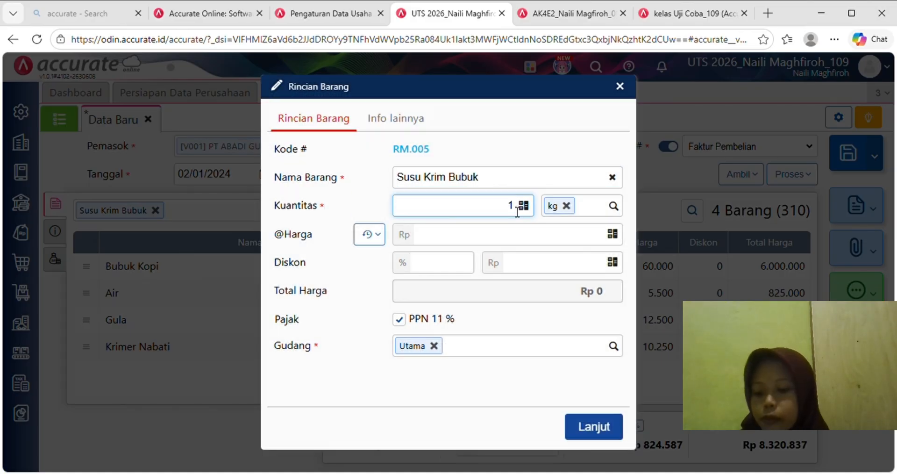
key(BackSpace)
text(45)
click(543, 244)
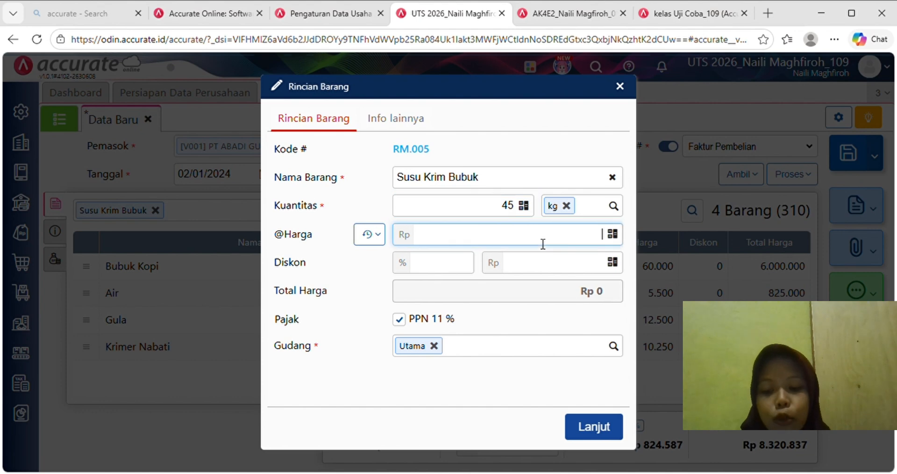
text(290000)
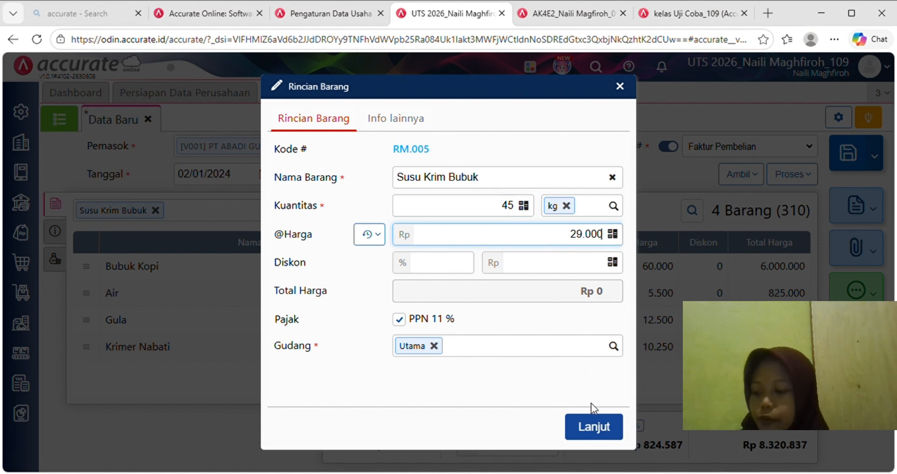
click(594, 425)
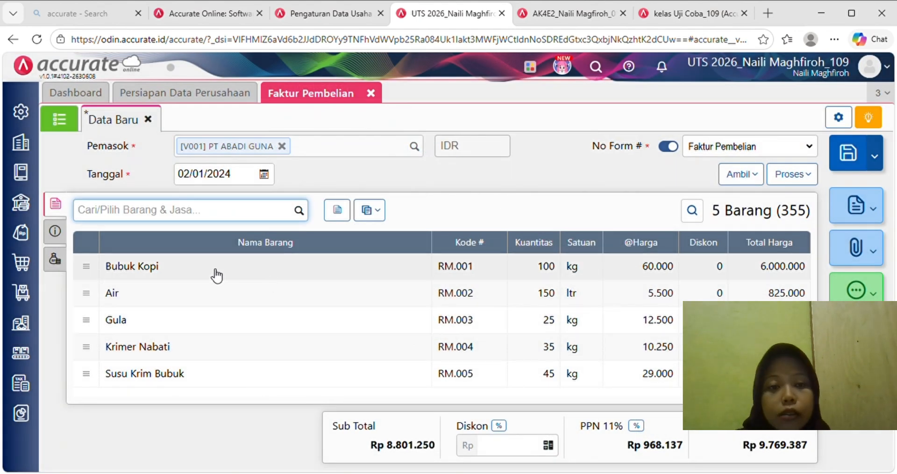
- Enter invoice number AG0000087 and shipping date 02/01/2024
click(55, 231)
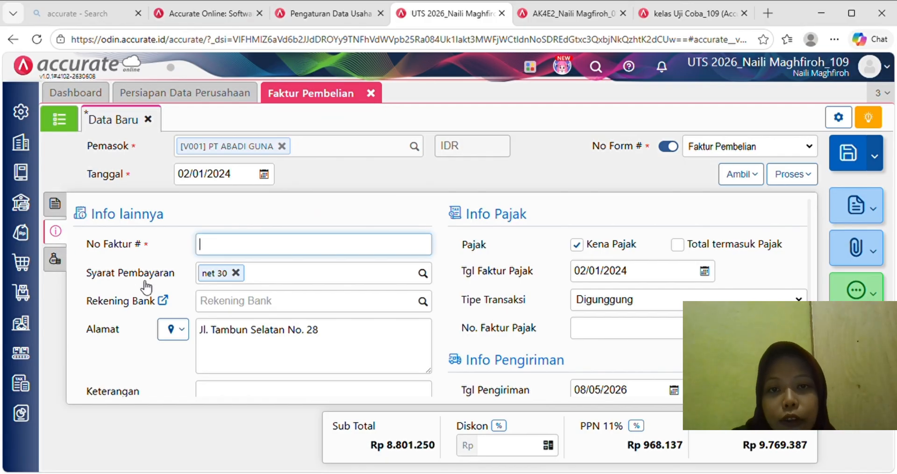
text(A)
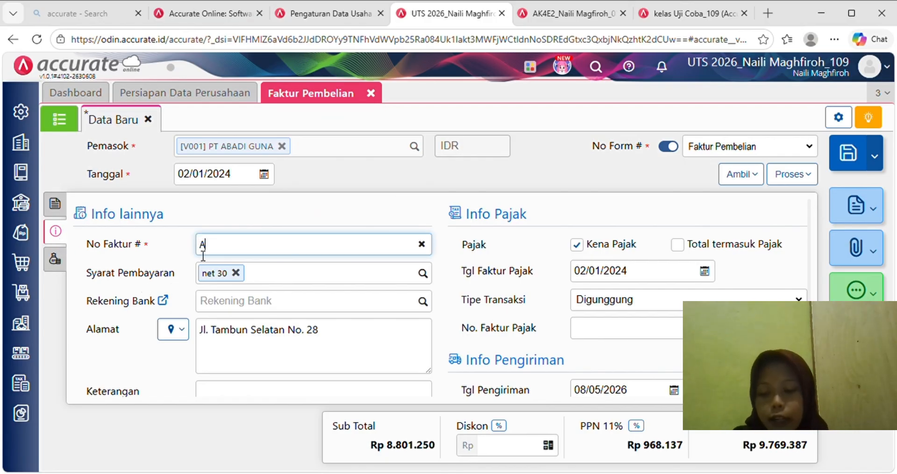
text(G)
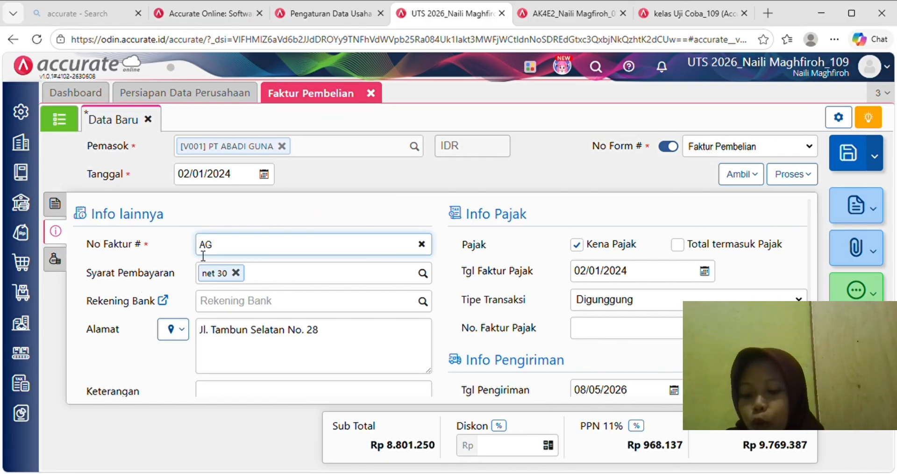
text(000)
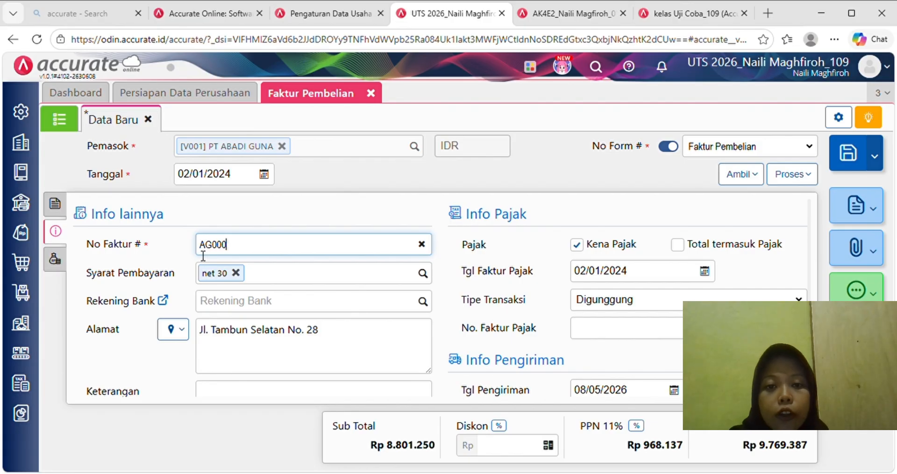
text(0087)
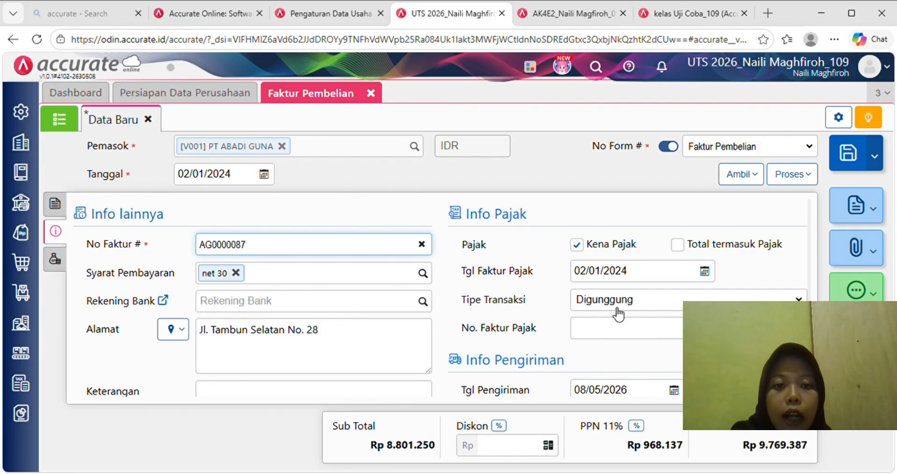
scroll(612, 313, down, 1)
click(640, 344)
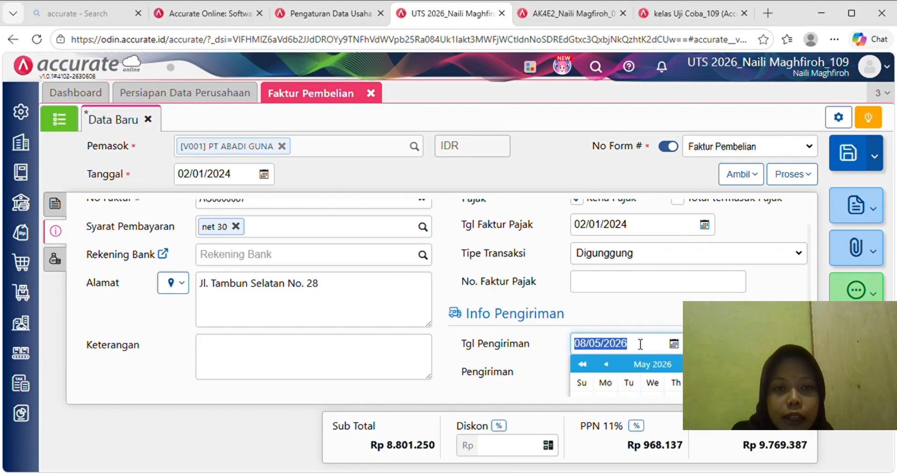
text(02/01/)
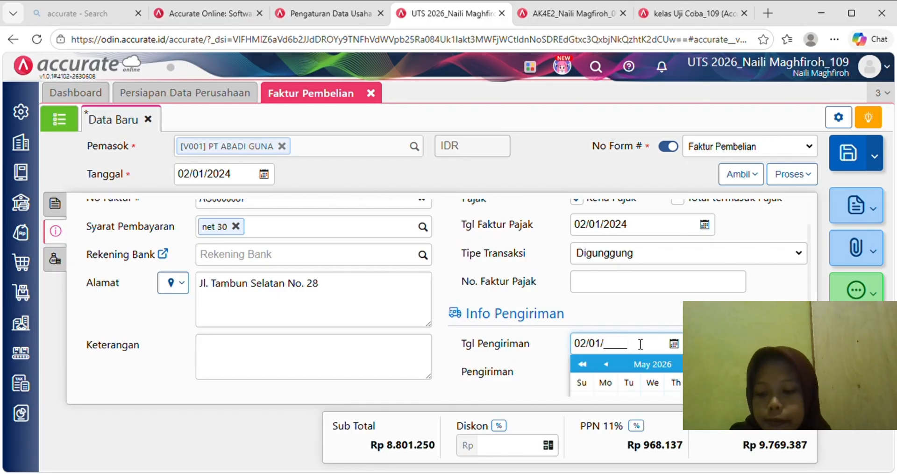
text(2024)
- Add the note 'Pembelian kredit dari PT ABADI GUNA'
scroll(640, 344, down, 2)
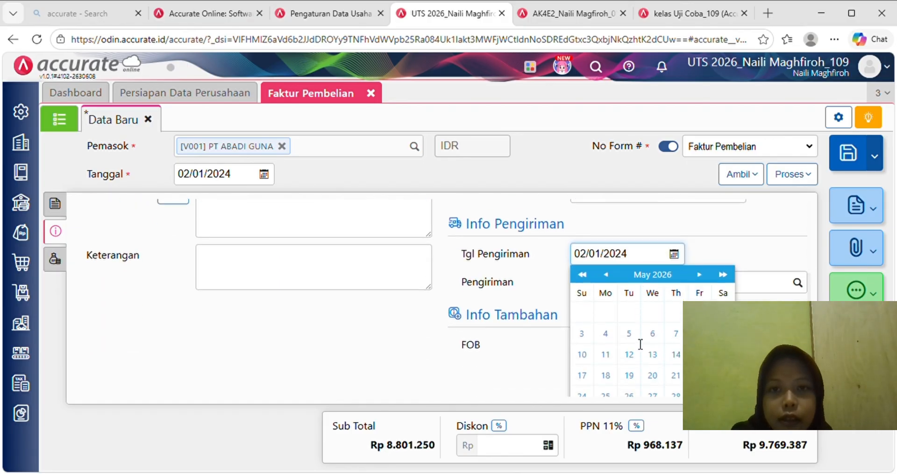
scroll(365, 304, up, 2)
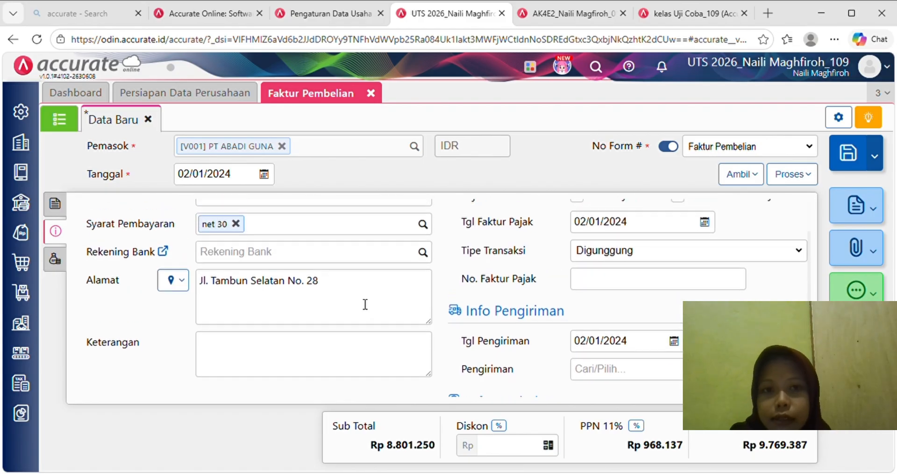
click(236, 361)
text(Pembe)
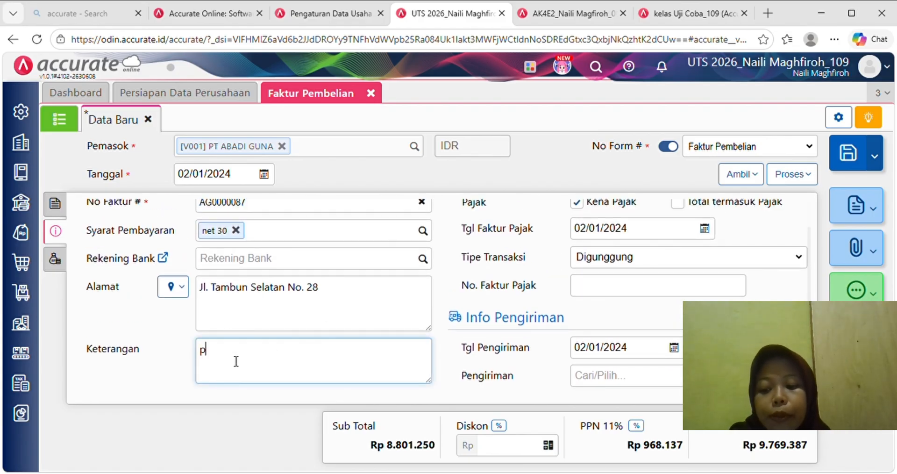
text(lian)
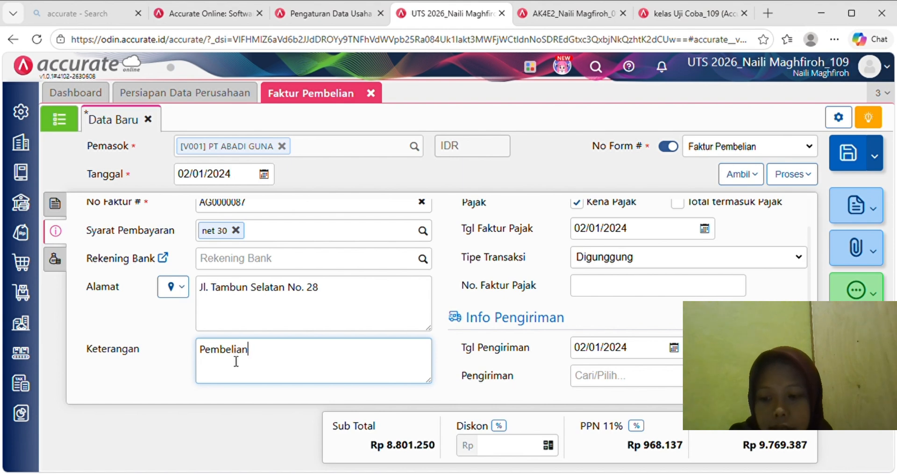
text( kredit)
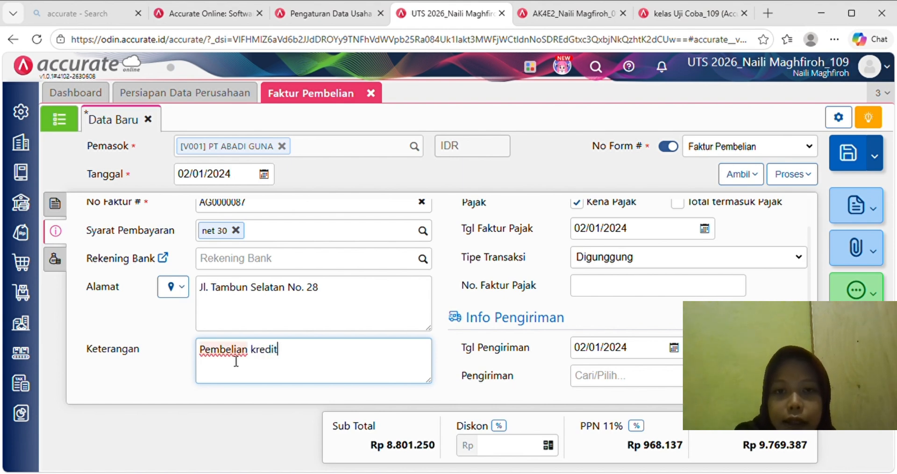
text( dari P)
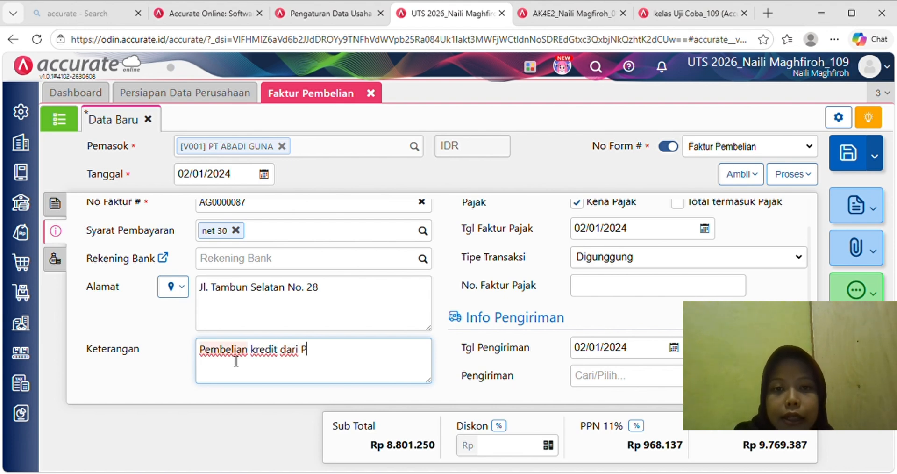
text(T ABADI GUNA)
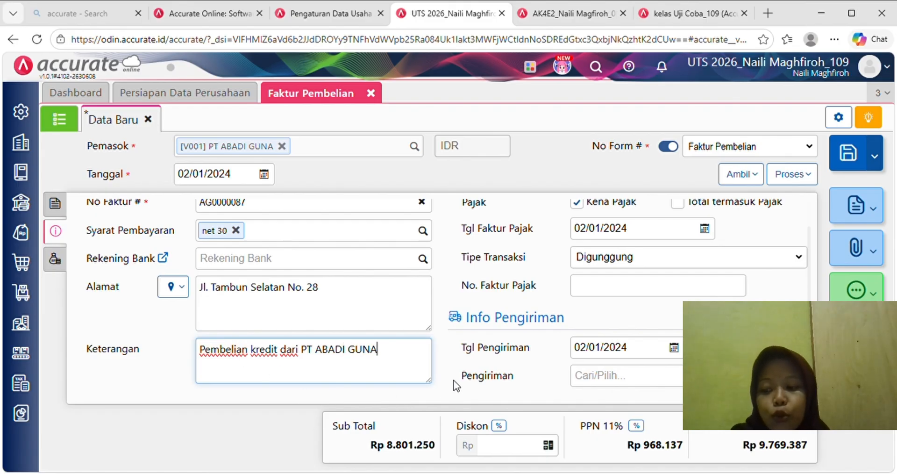
scroll(454, 380, down, 1)
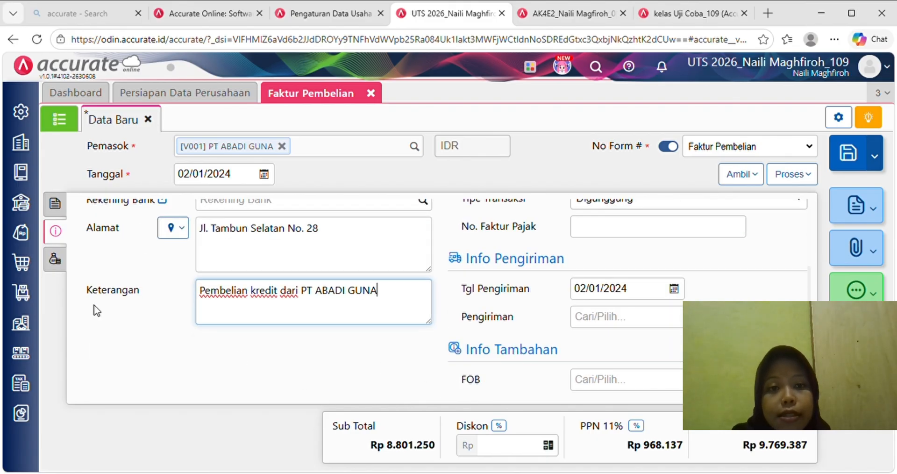
- Save the PT ABADI GUNA purchase invoice and close the Faktur Pembelian form
click(55, 261)
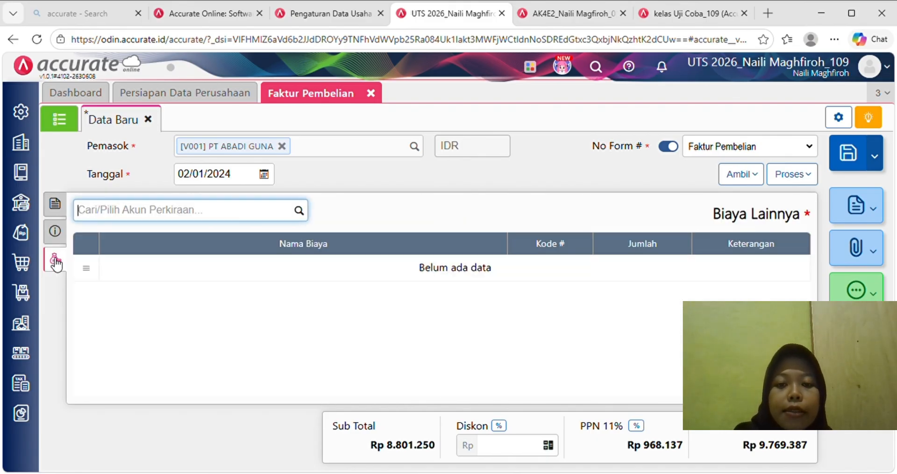
click(56, 232)
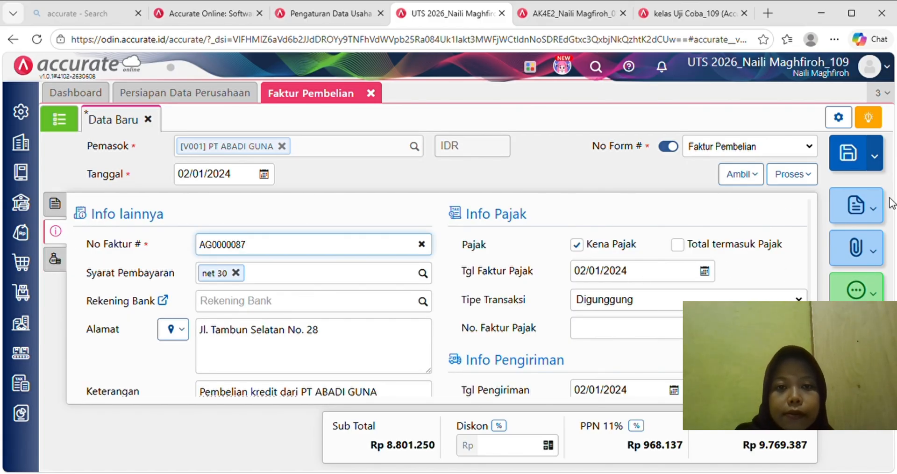
click(858, 156)
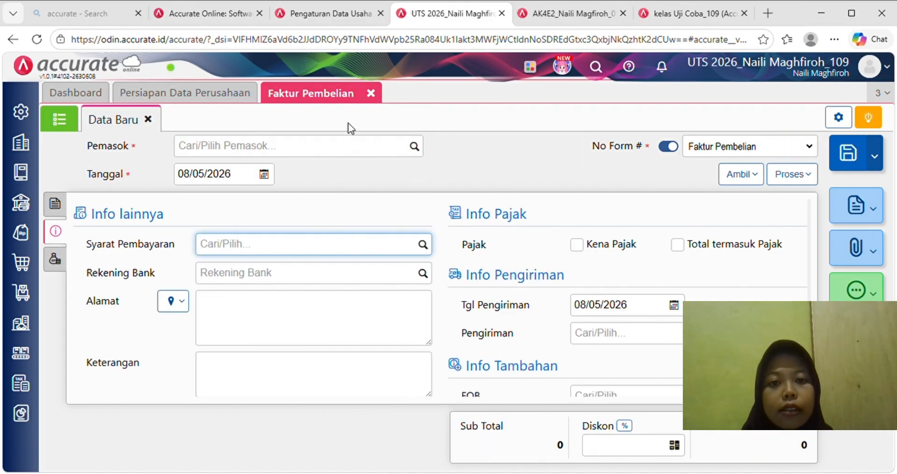
click(372, 93)
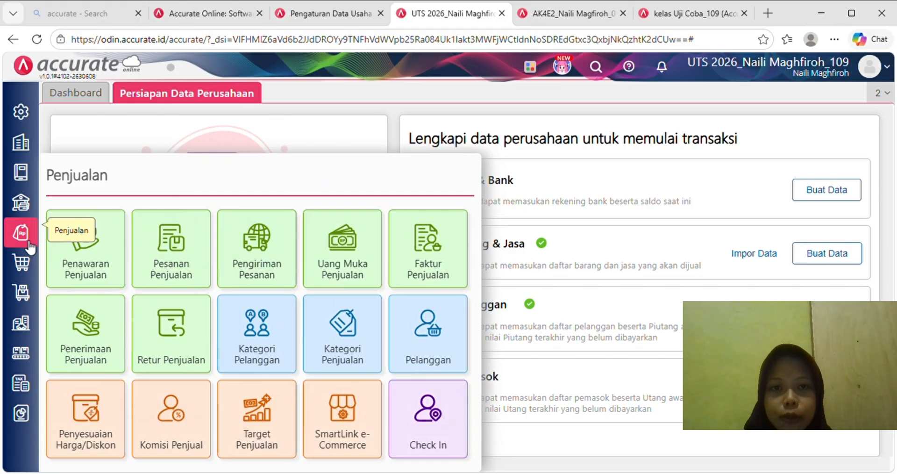
- Create a sales invoice for PELANGGAN UMUM (C005) dated 05/01/2024
click(419, 258)
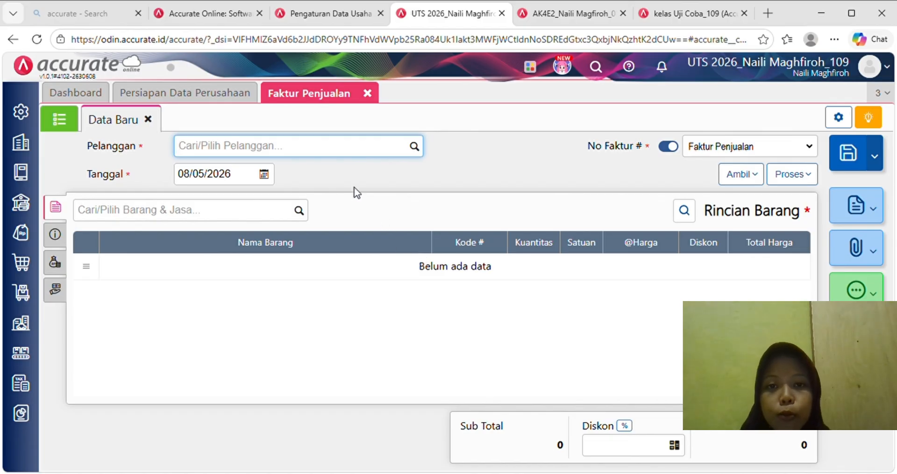
text(PELA)
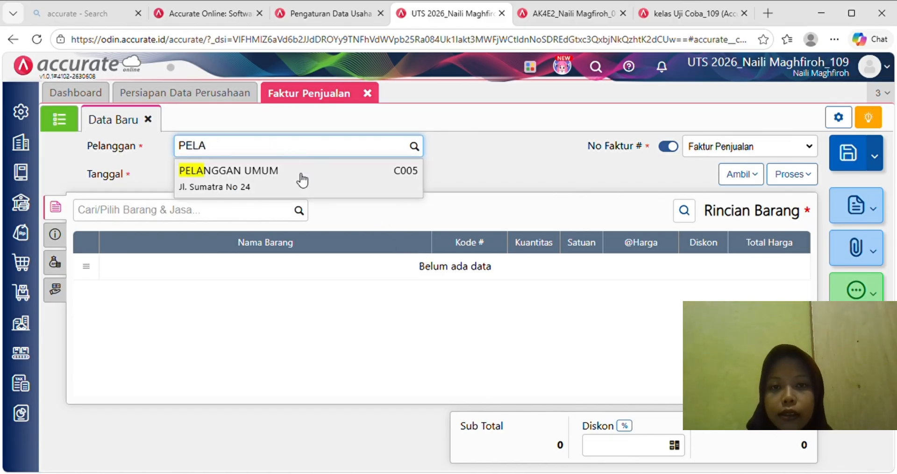
click(300, 177)
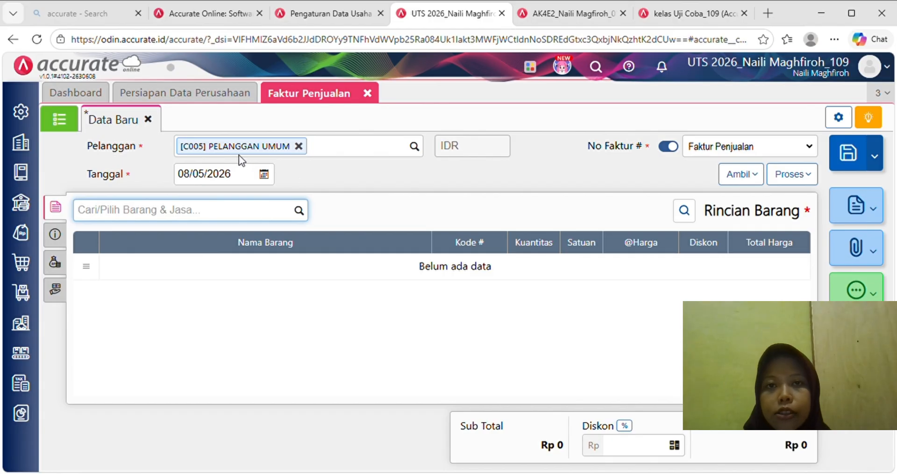
click(242, 176)
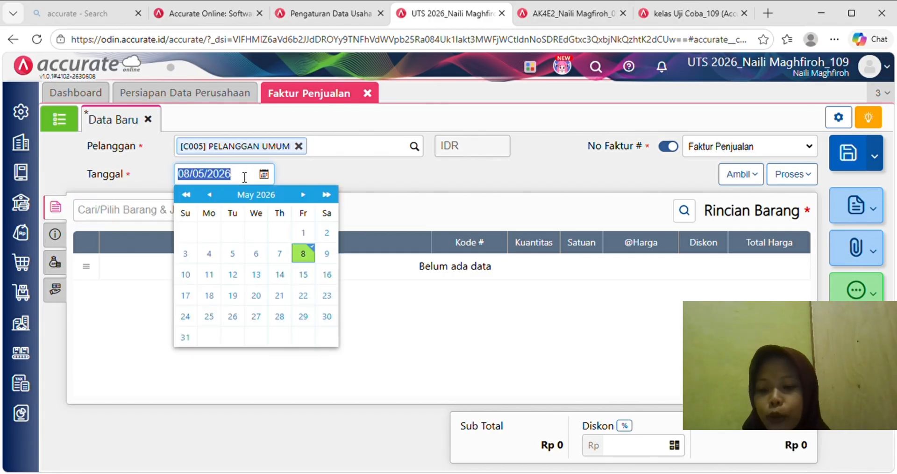
text(05/01/20)
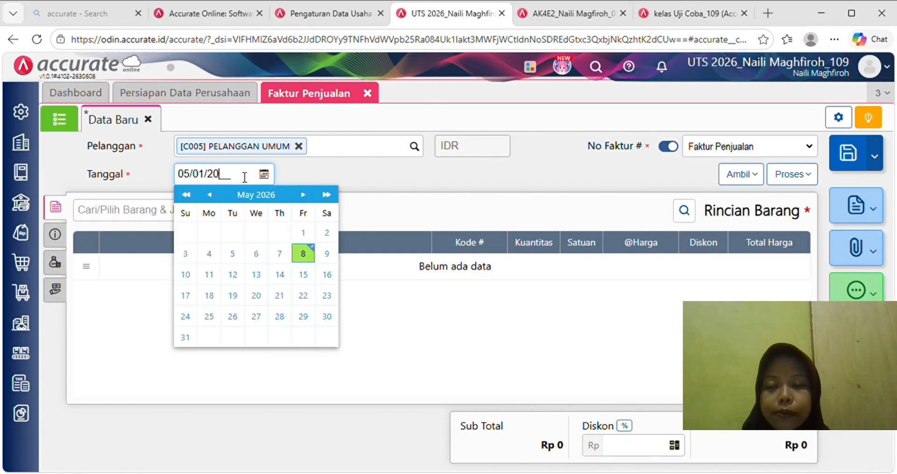
text(24)
click(315, 168)
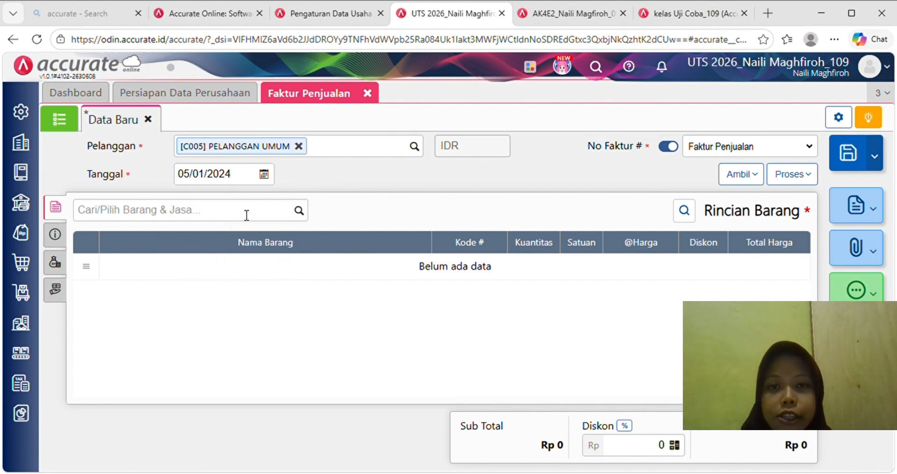
- Add Kopi Kita Coffee Drink, 60 dus at 150.000, with no discount
click(230, 223)
text(KO)
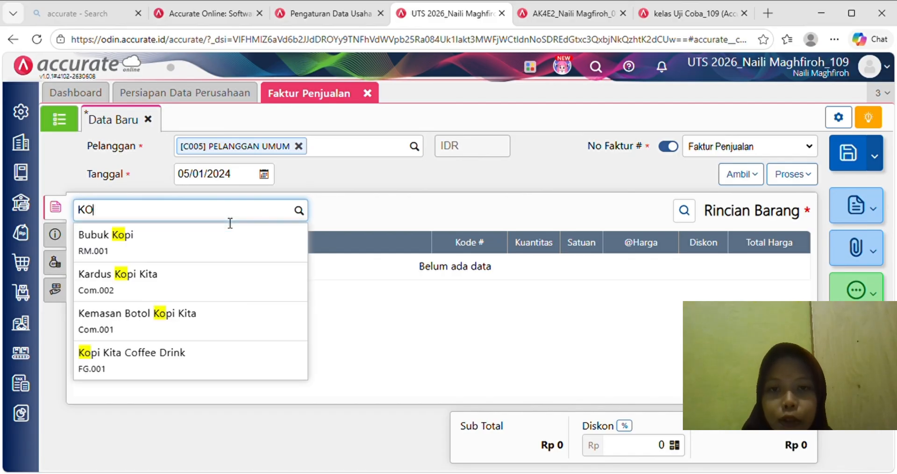
click(247, 358)
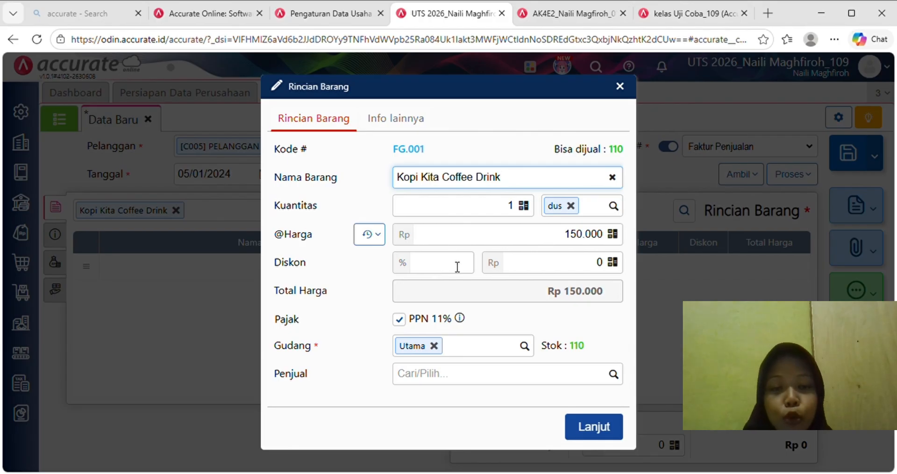
click(520, 211)
text(60)
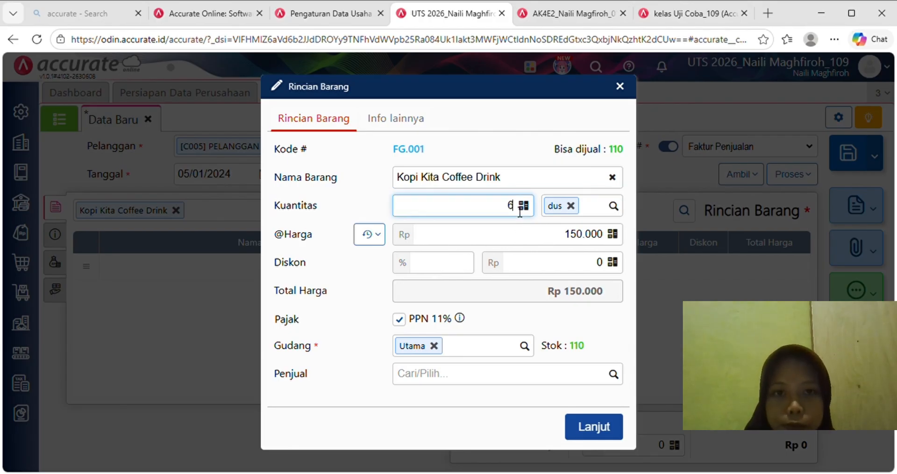
click(564, 262)
click(550, 299)
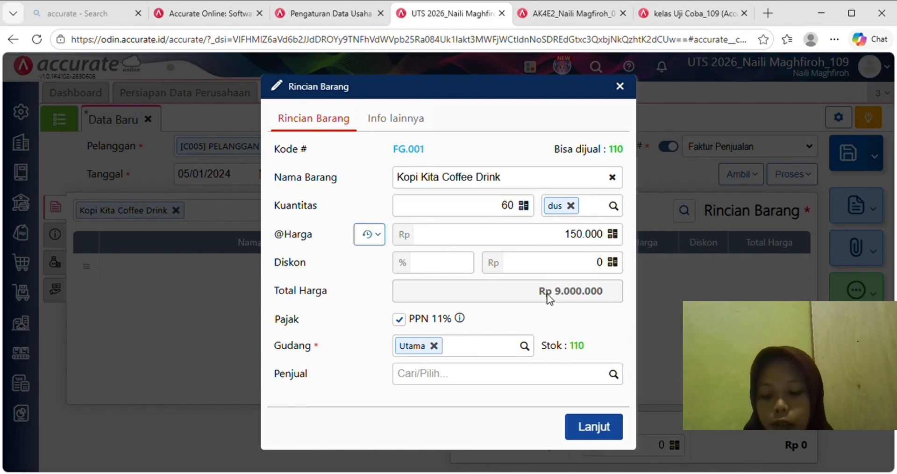
click(602, 425)
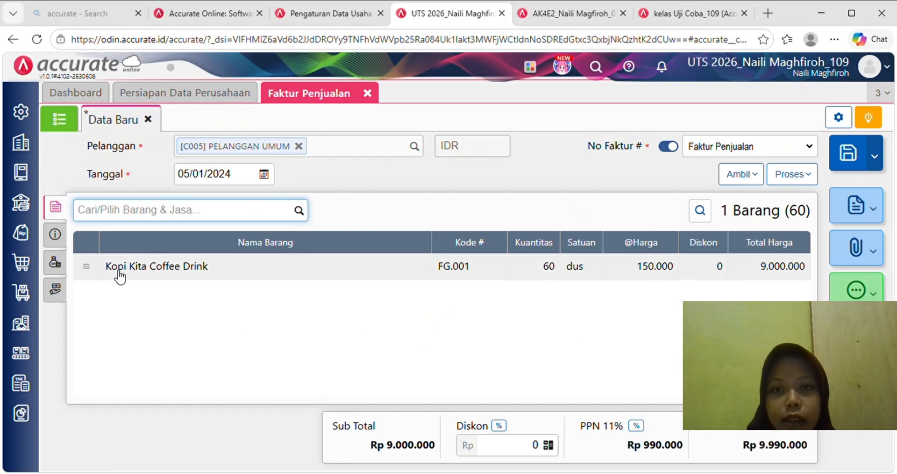
- Set shipping date 05/01/2024 and note 'Penjualan tunai kepada PELANGGAN UMUM'
click(55, 234)
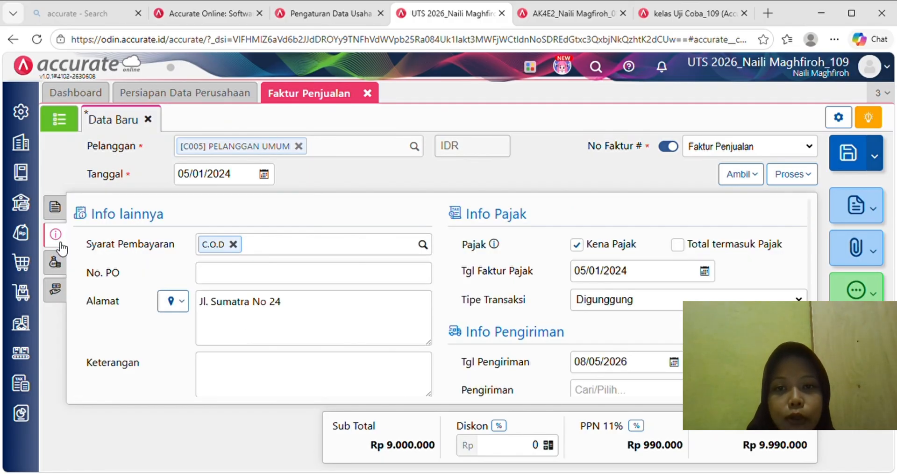
scroll(142, 337, down, 1)
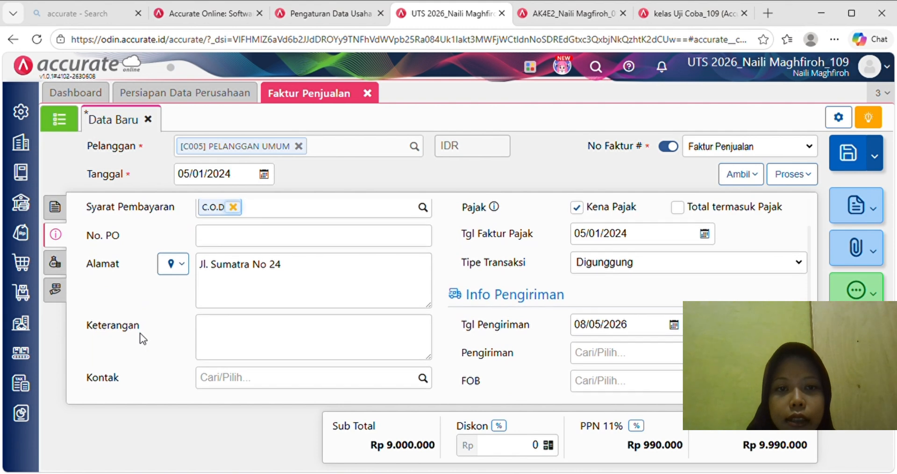
click(650, 332)
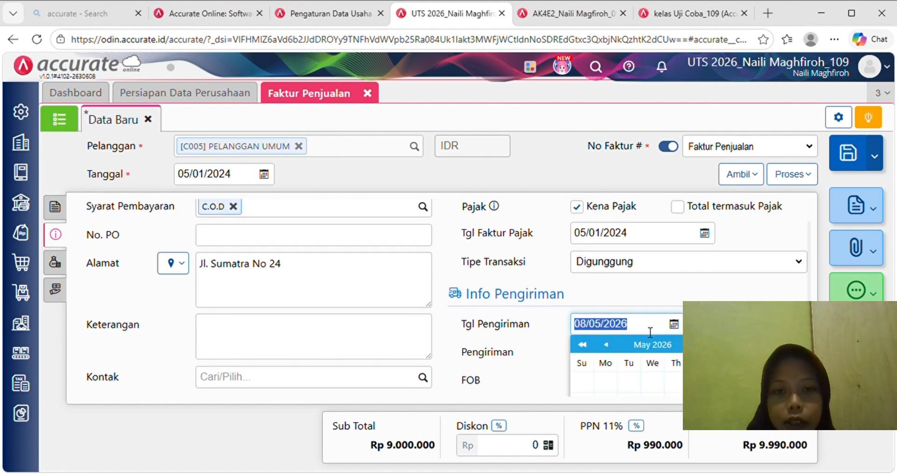
text(0)
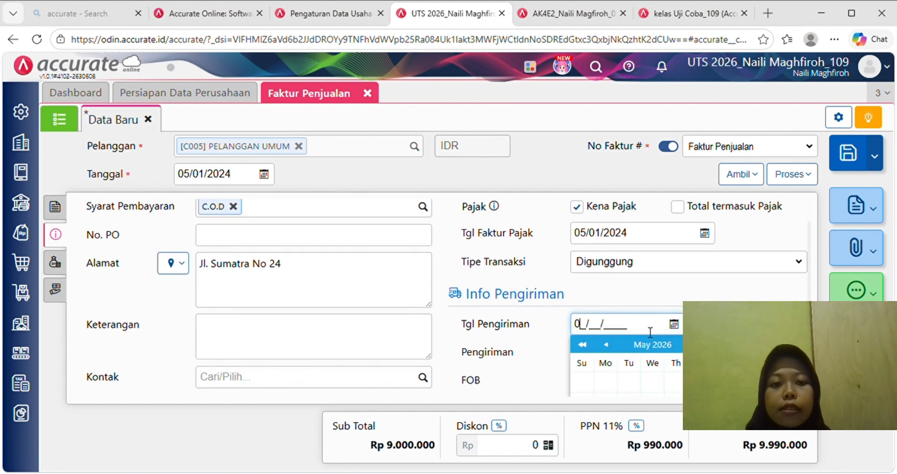
text(5/01/)
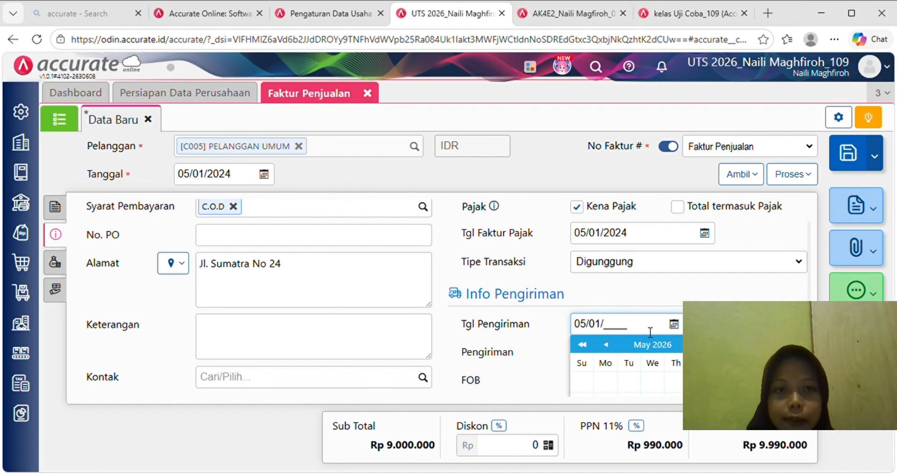
text(2024)
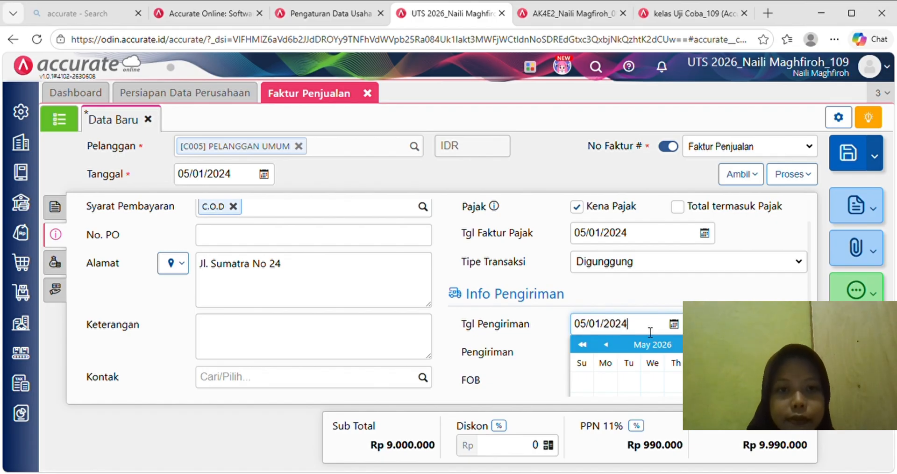
click(653, 307)
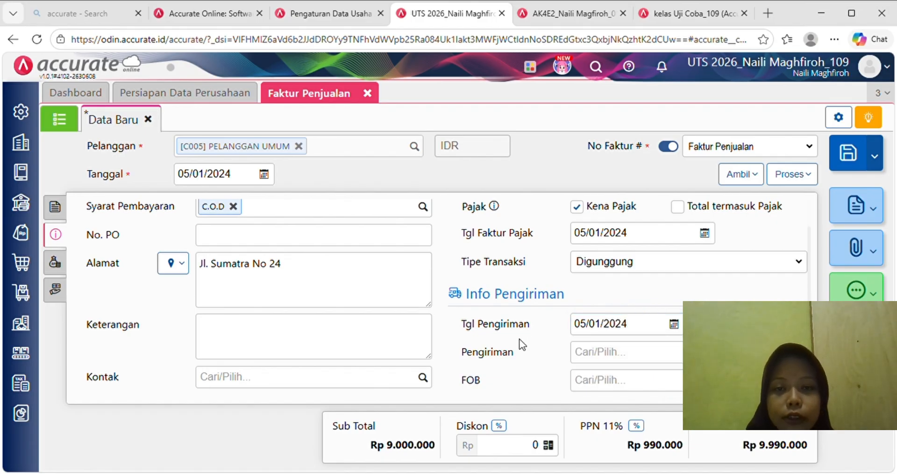
scroll(522, 341, down, 1)
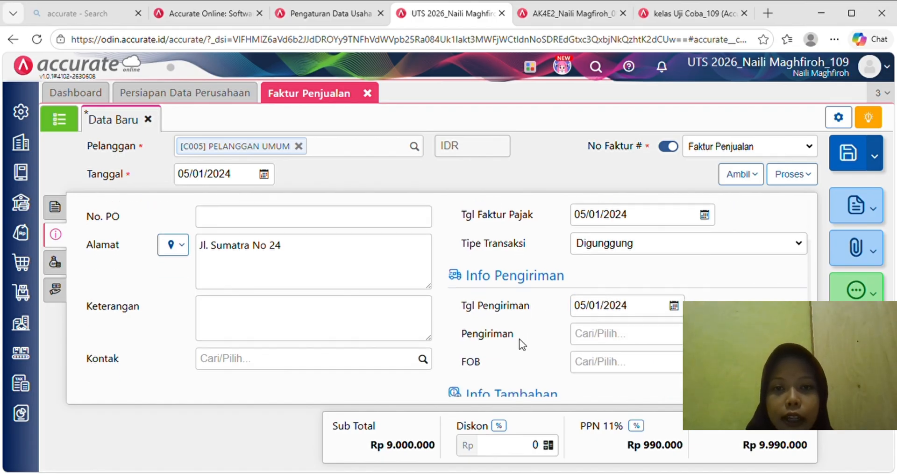
click(340, 301)
text(P)
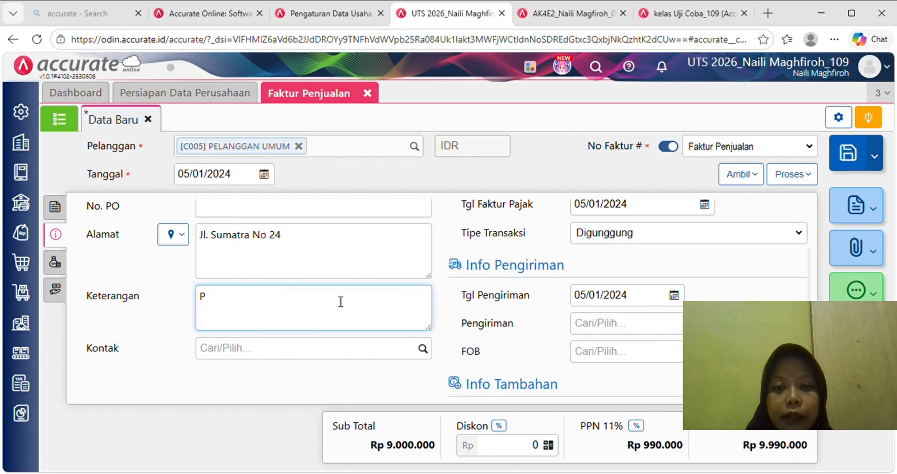
text(enjualan tuna)
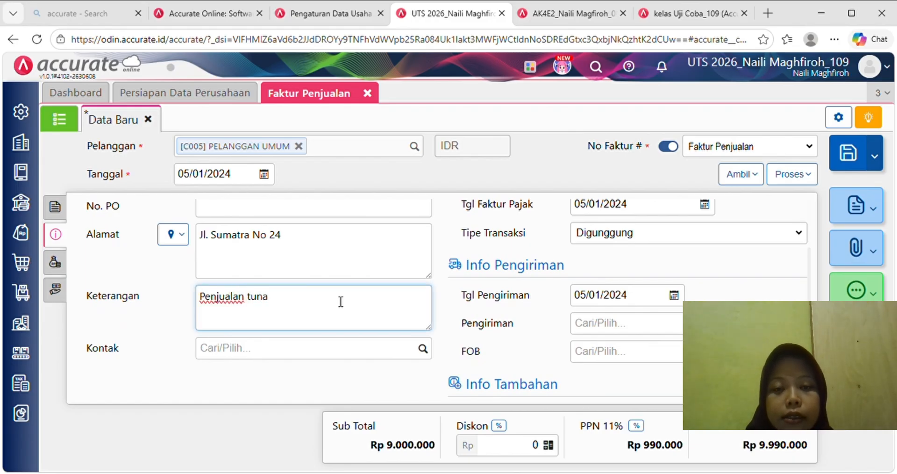
text(i kepada P)
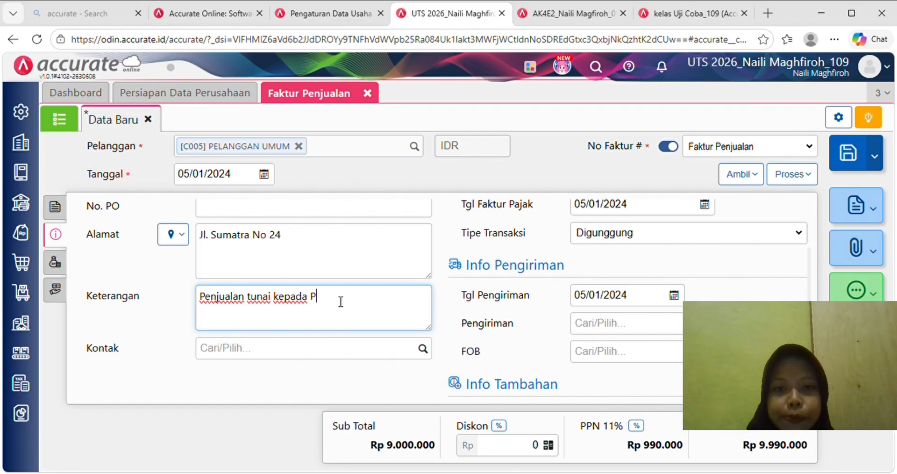
text(ELANGGAN UMUM)
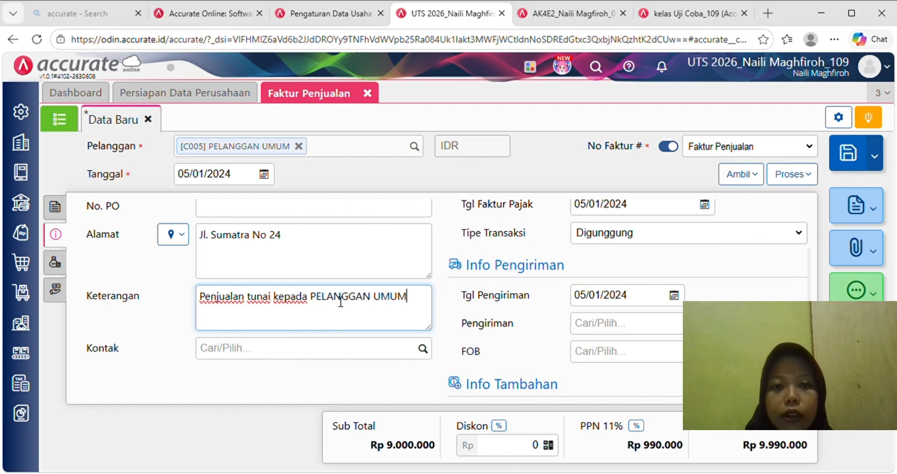
- Save the sales invoice and start recording its payment
click(67, 265)
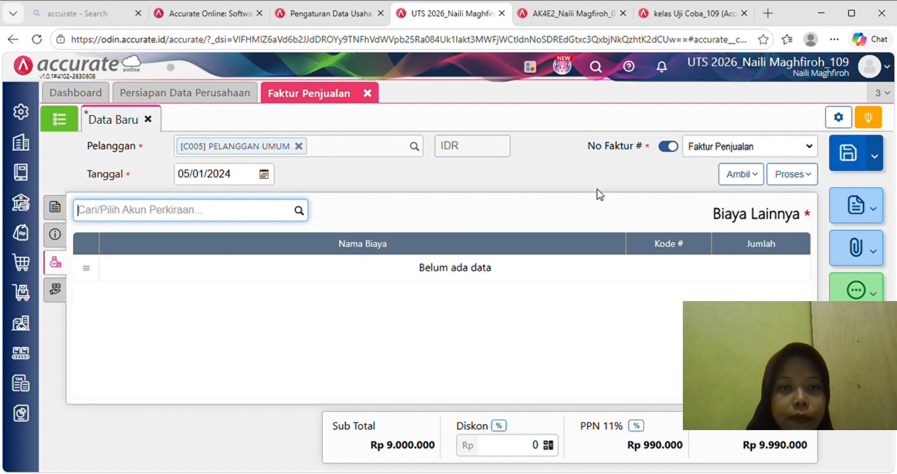
click(796, 178)
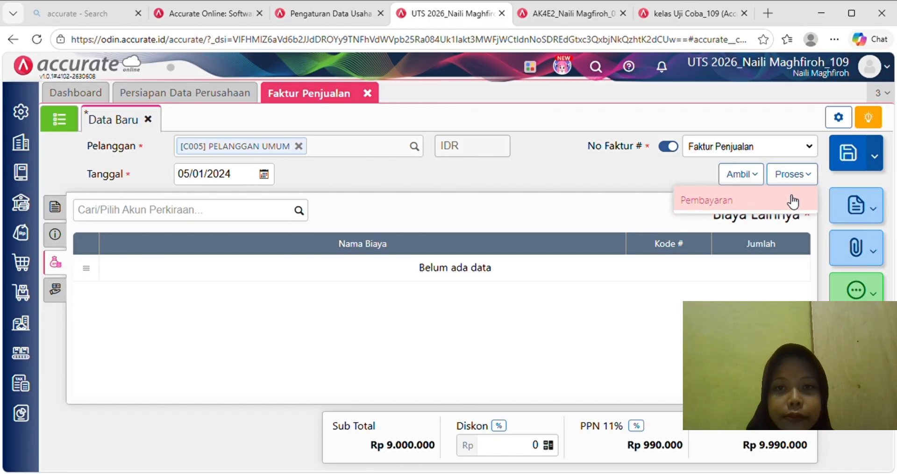
click(792, 201)
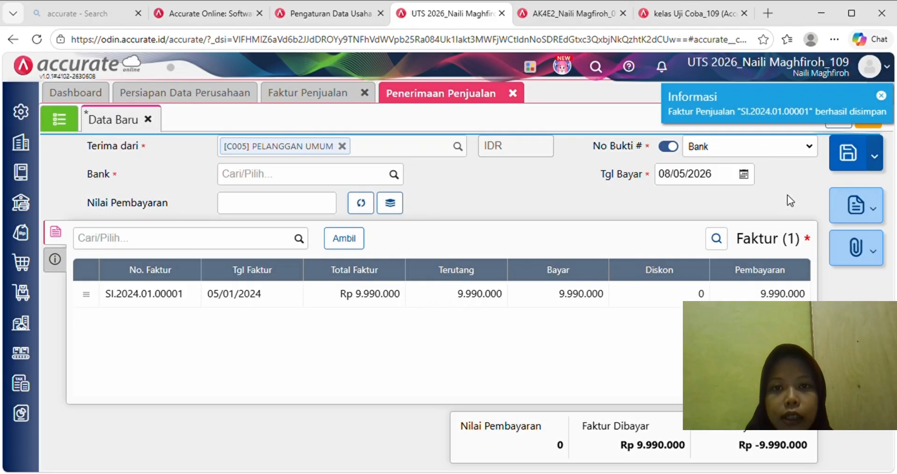
- Receive the full 9.990.000 into Bank account 1102, dated 05/01/2024
click(365, 184)
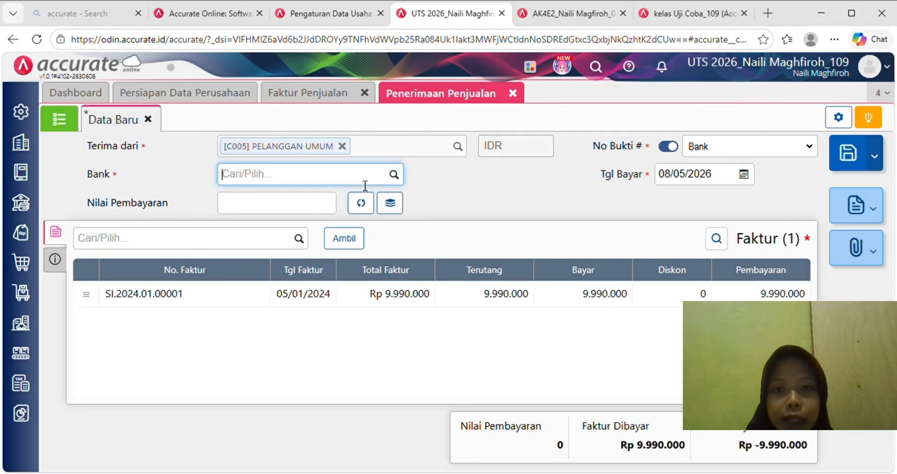
text(BAN)
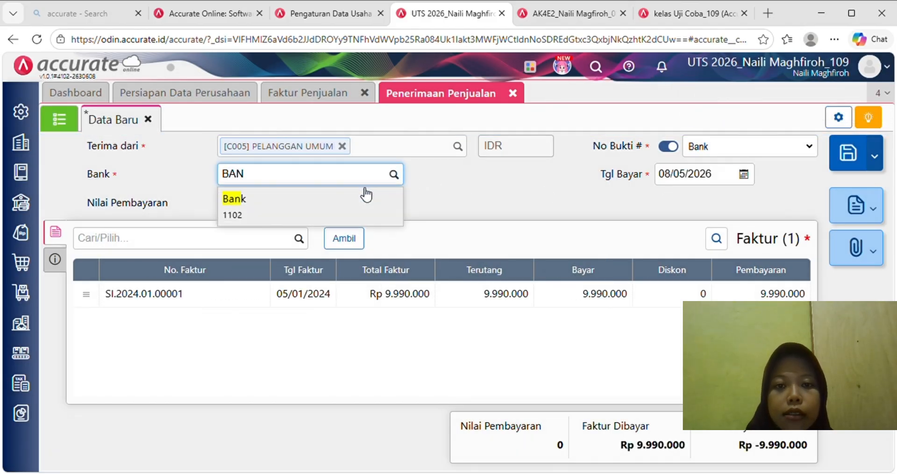
click(348, 206)
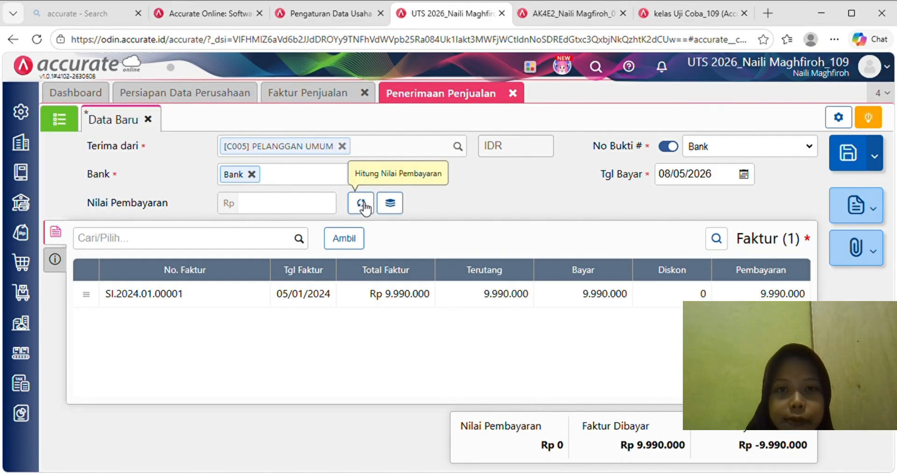
click(362, 204)
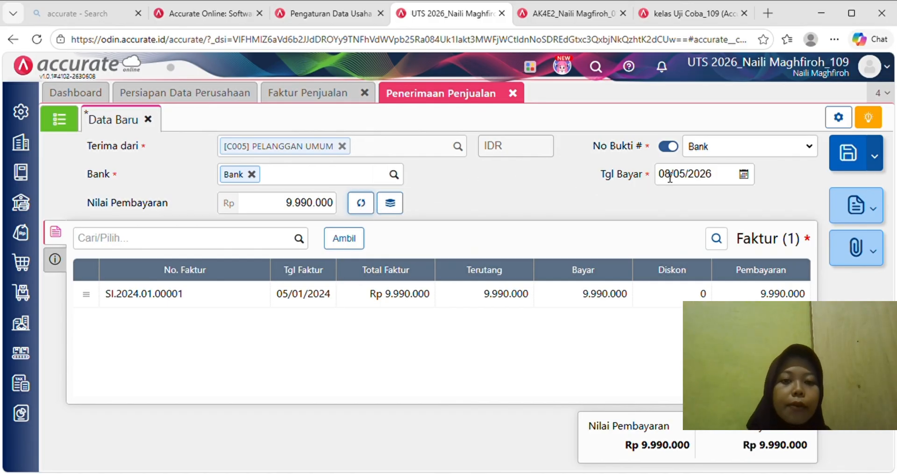
click(718, 180)
text(0)
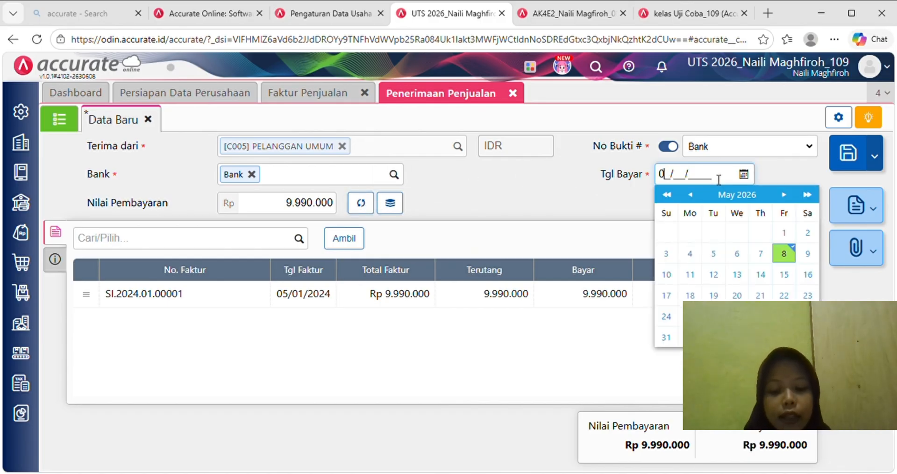
text(5/01/)
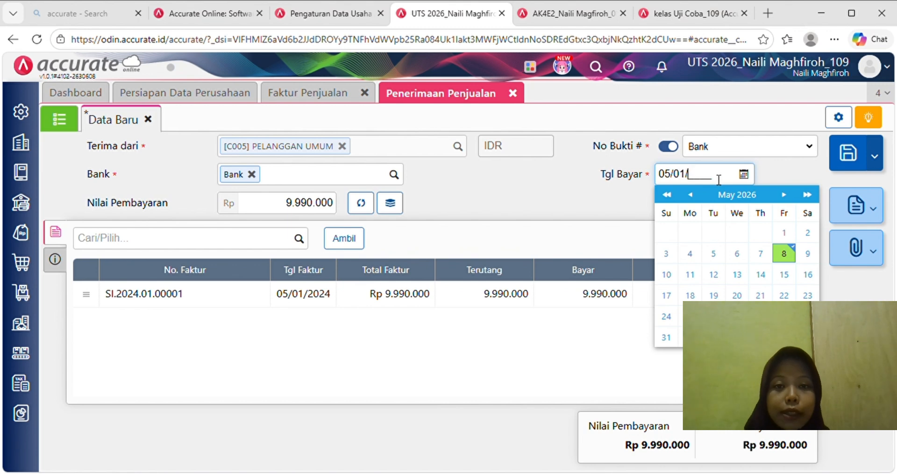
text(2024)
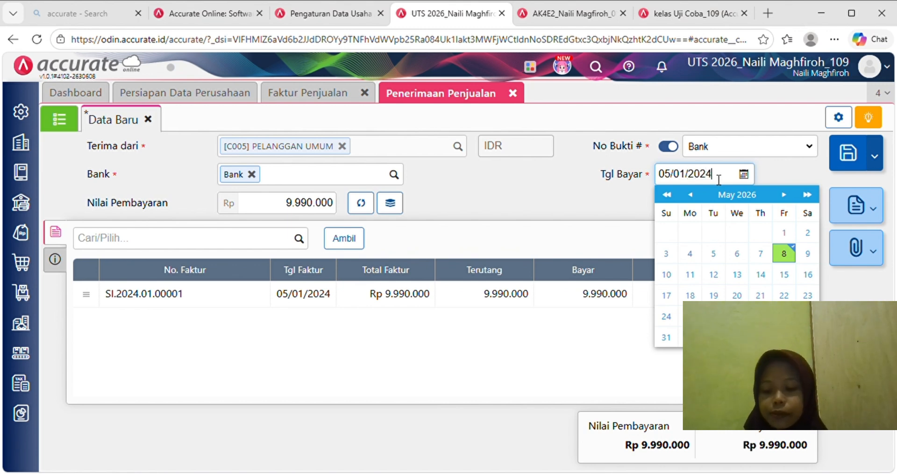
click(606, 208)
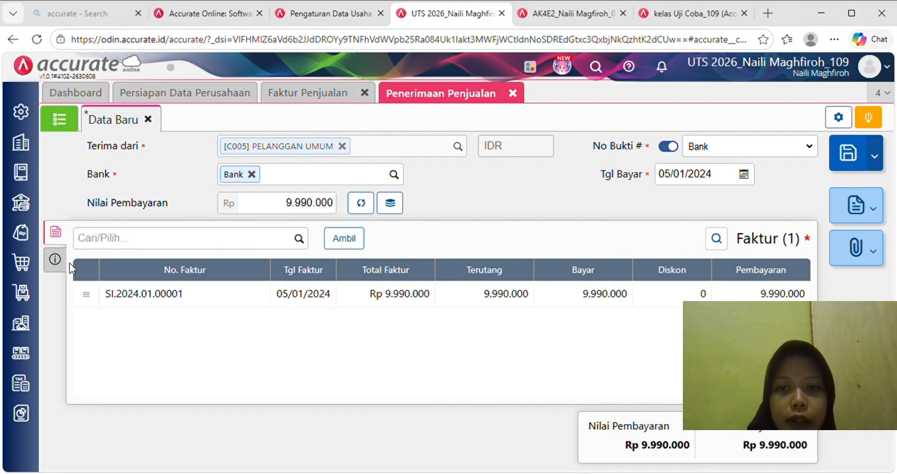
- Set the receipt to Transfer Bank with note 'Penjualan tunai kepada PELANGGAN UMUM'
click(56, 262)
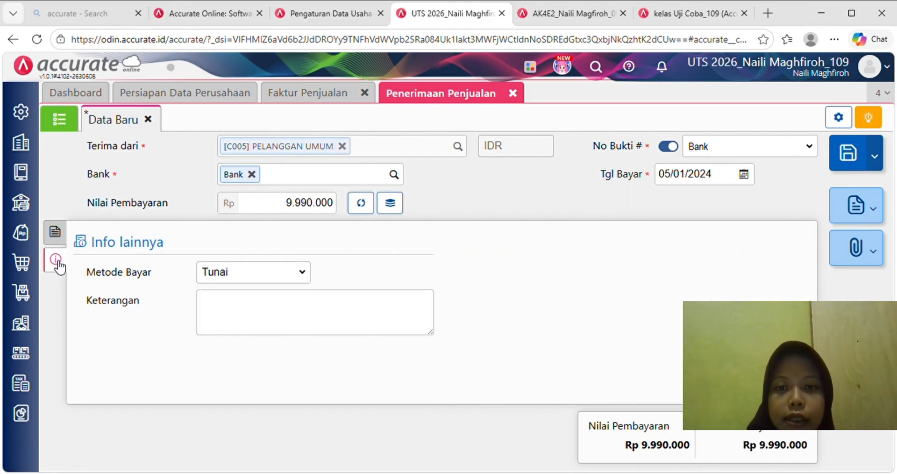
click(283, 349)
click(301, 276)
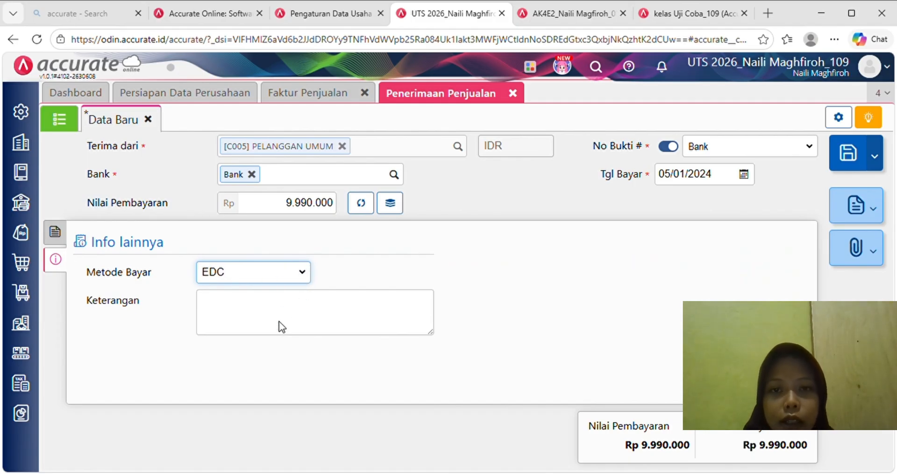
click(284, 337)
click(246, 315)
text(P)
key(BackSpace)
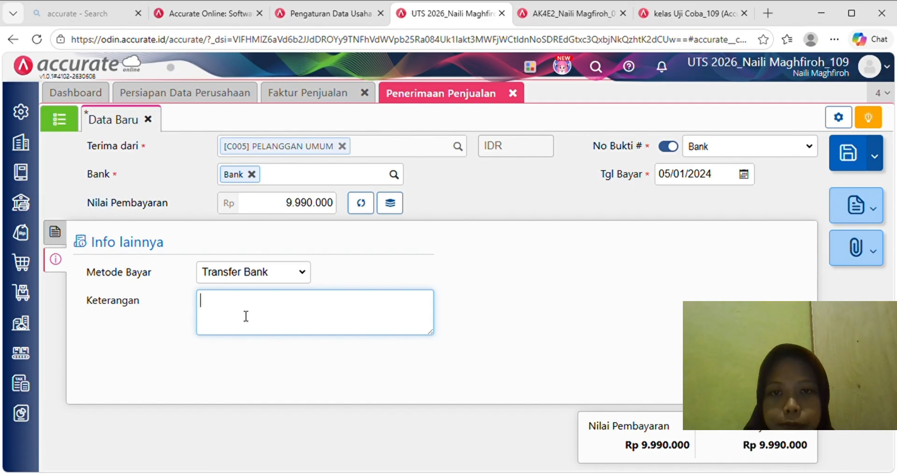
text(Penjualan )
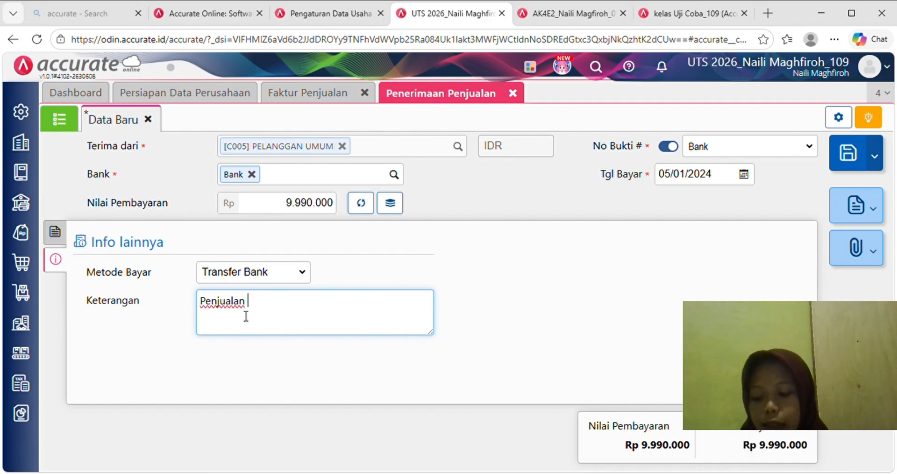
text(tunai kep)
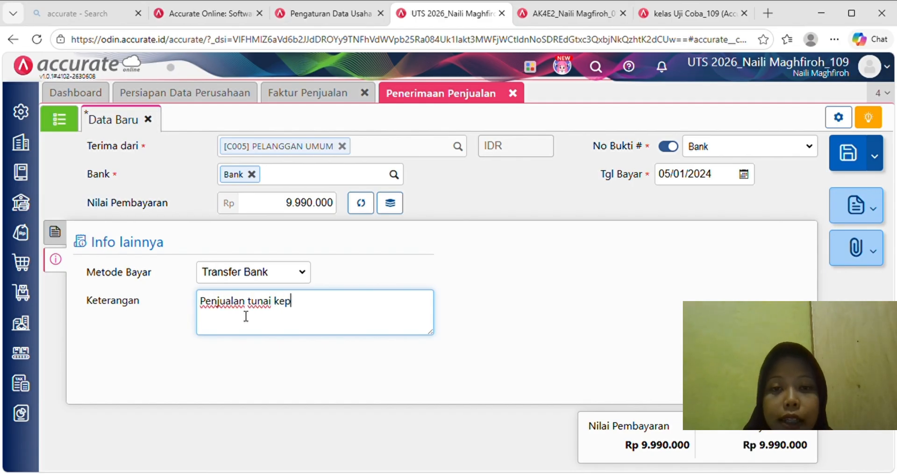
text(ada PELANGGAN UMUM)
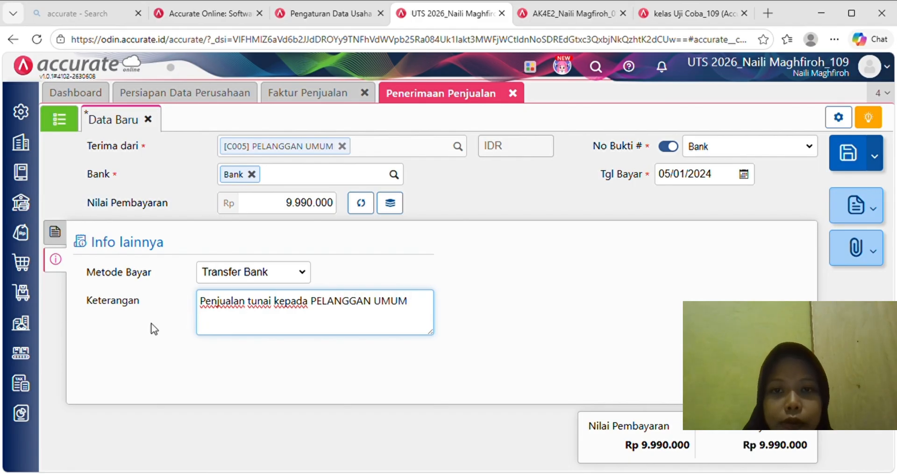
click(101, 338)
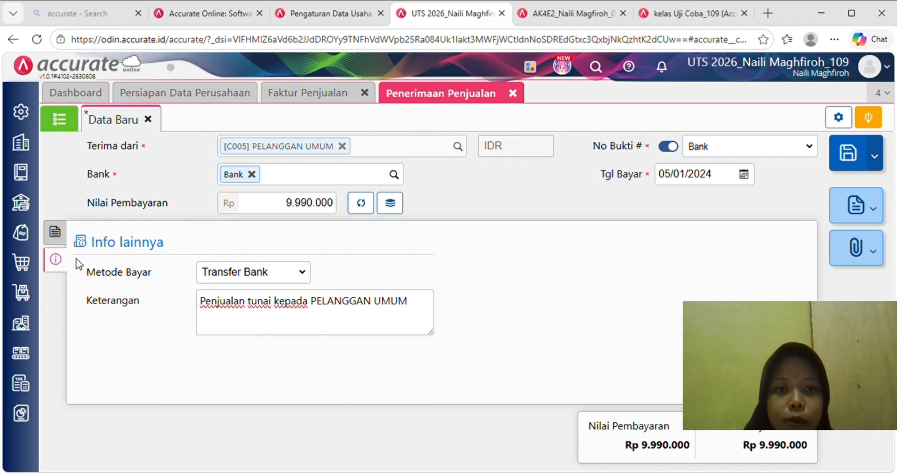
click(57, 239)
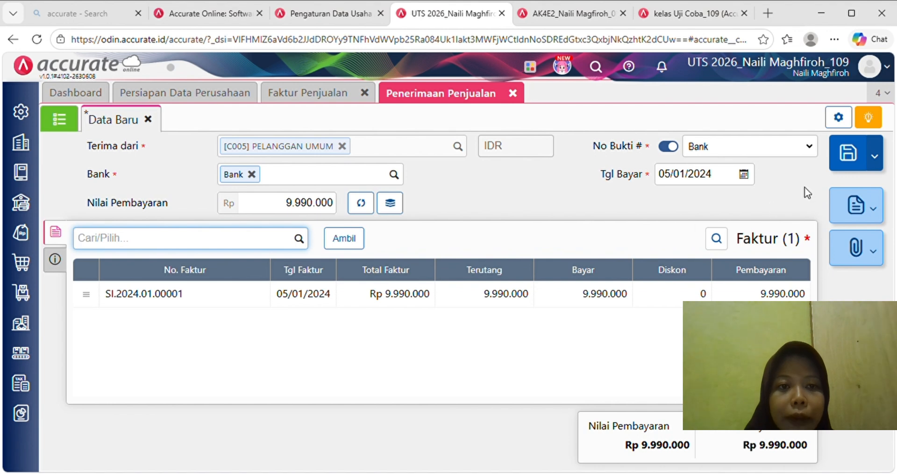
- Save the sales receipt, then close the receipt and sales invoice pages
click(848, 158)
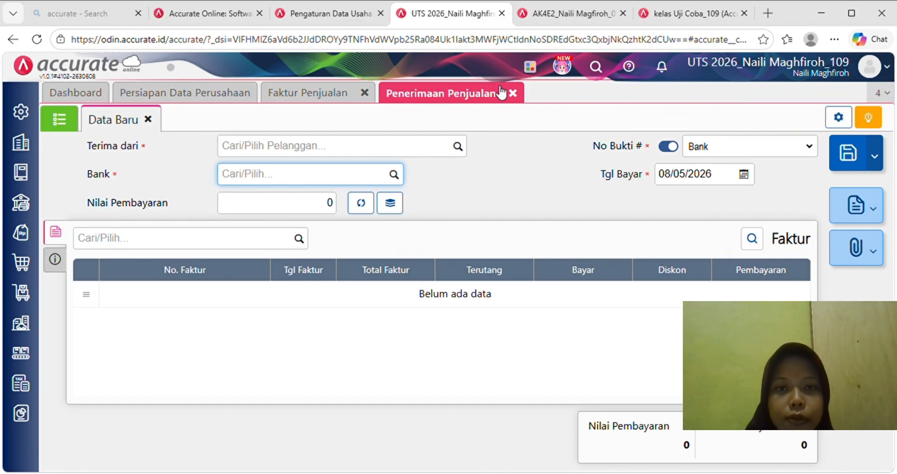
click(514, 94)
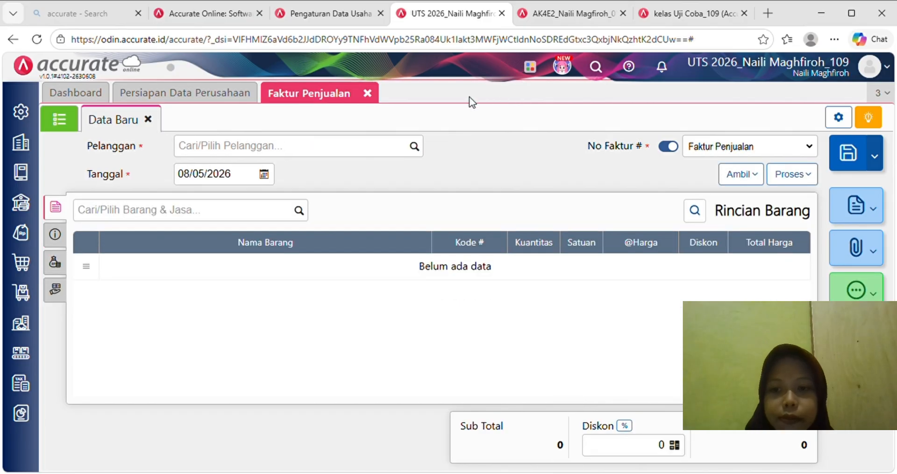
click(373, 95)
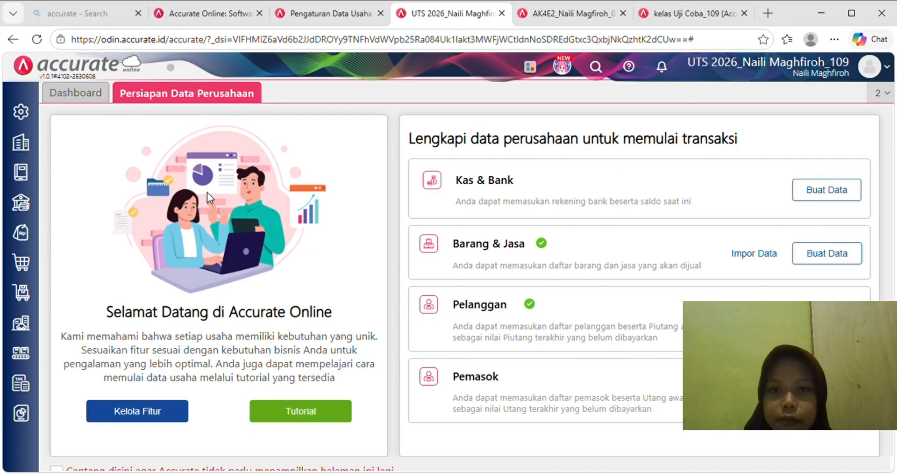
- Start a new production plan named 'Produksi Kopi Kita Batch 1'
click(27, 358)
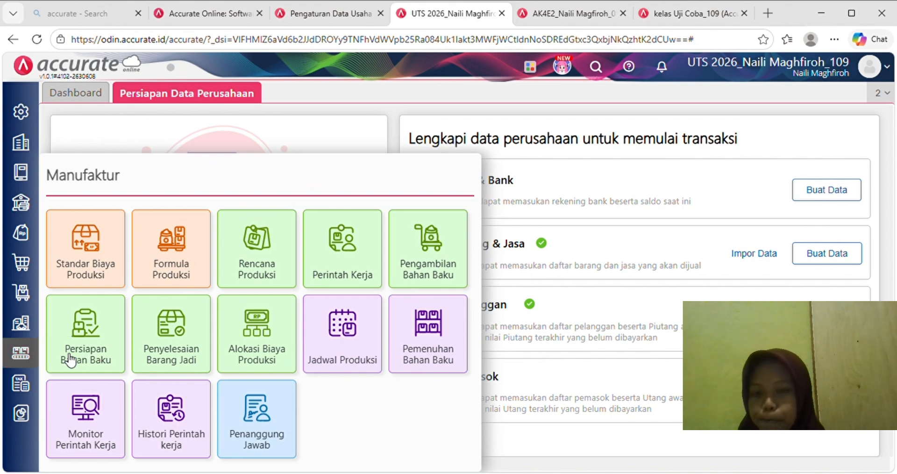
click(261, 252)
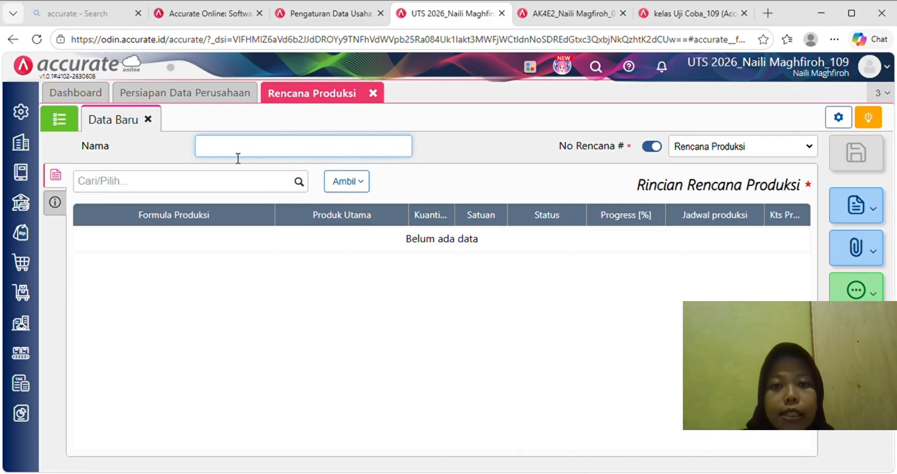
text(p)
key(BackSpace)
key(BackSpace)
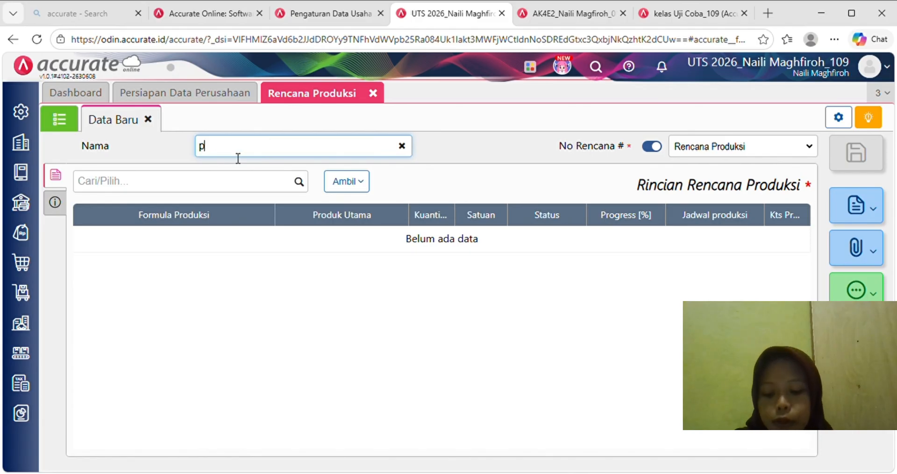
text(Prod)
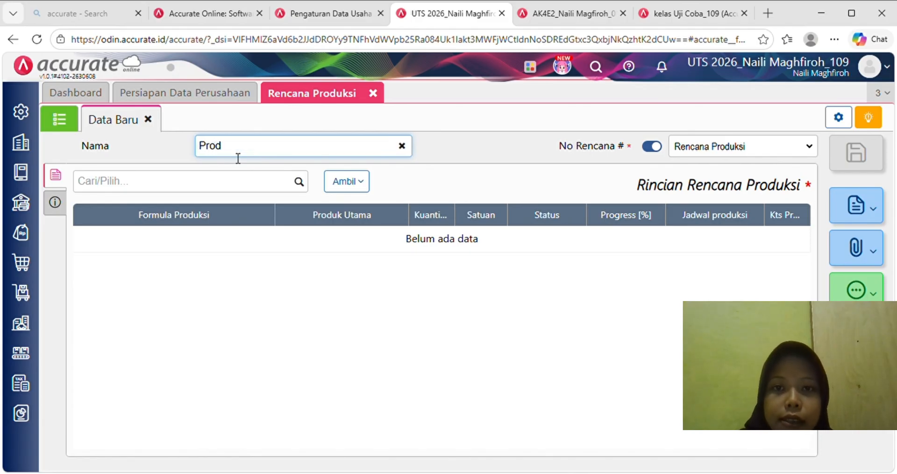
text(uksi )
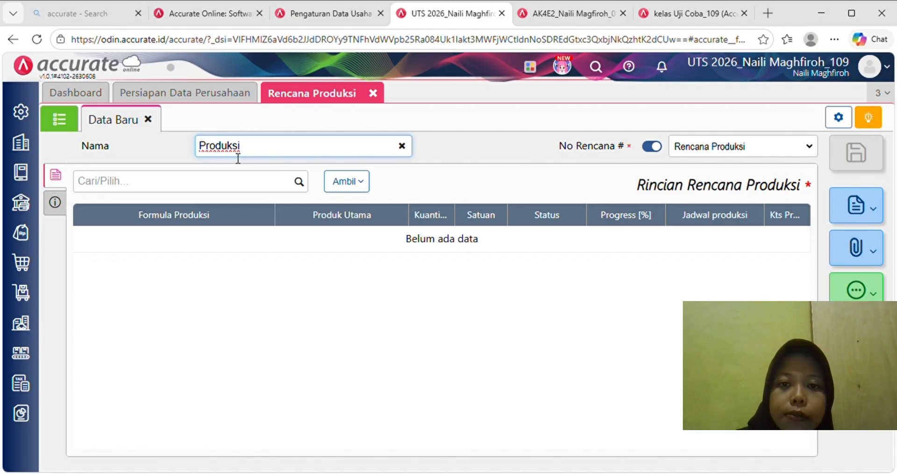
text(Kopi K)
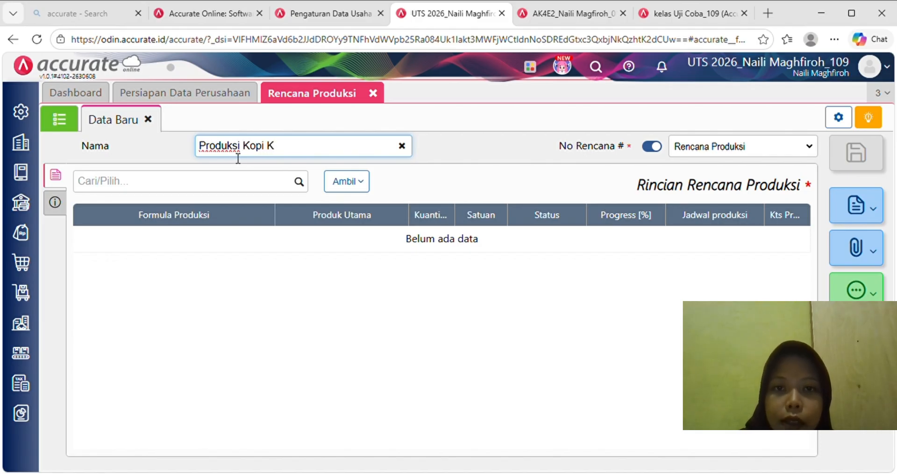
text(ita Batch 1)
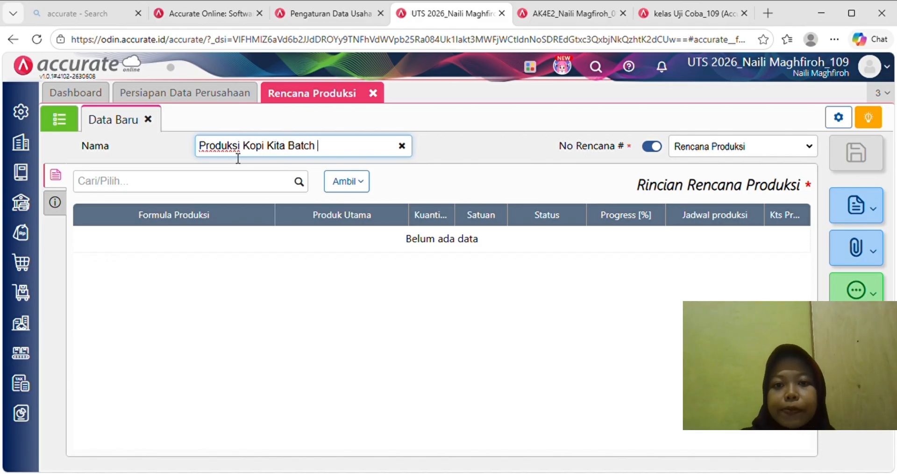
- Search 'kop' and add the Kopi Kita Coffee Drink formula to the plan
click(272, 183)
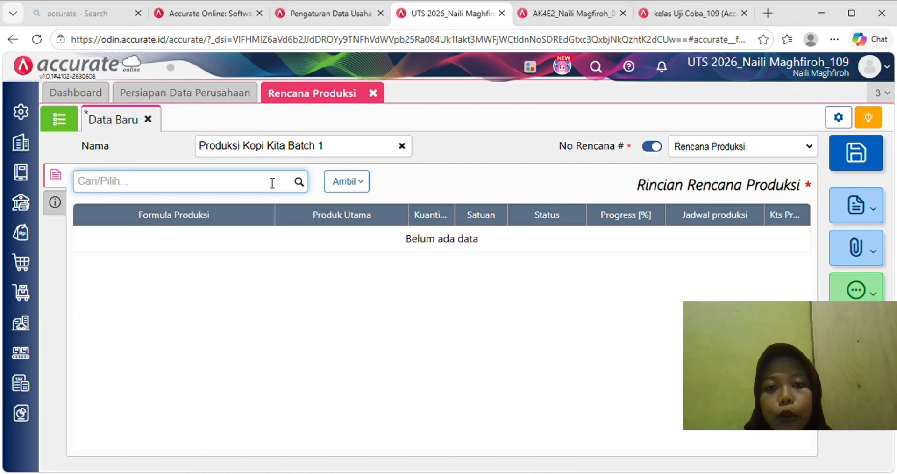
text(kopo)
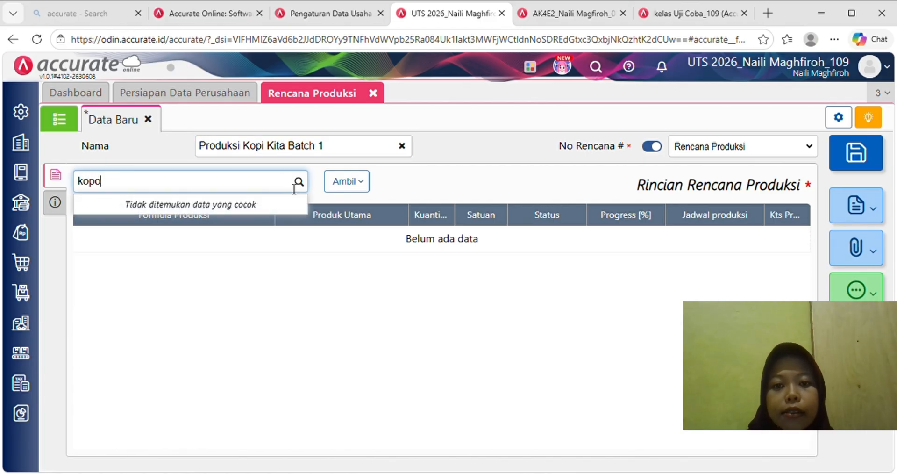
key(BackSpace)
text(i)
key(BackSpace)
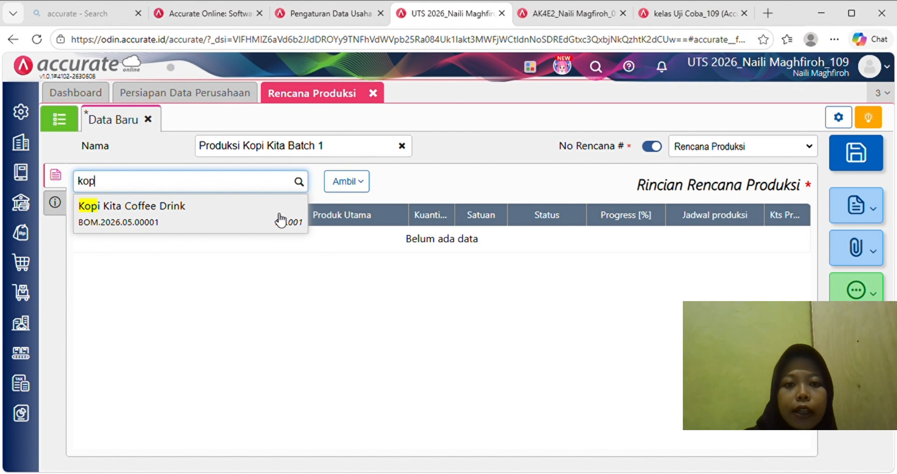
click(280, 219)
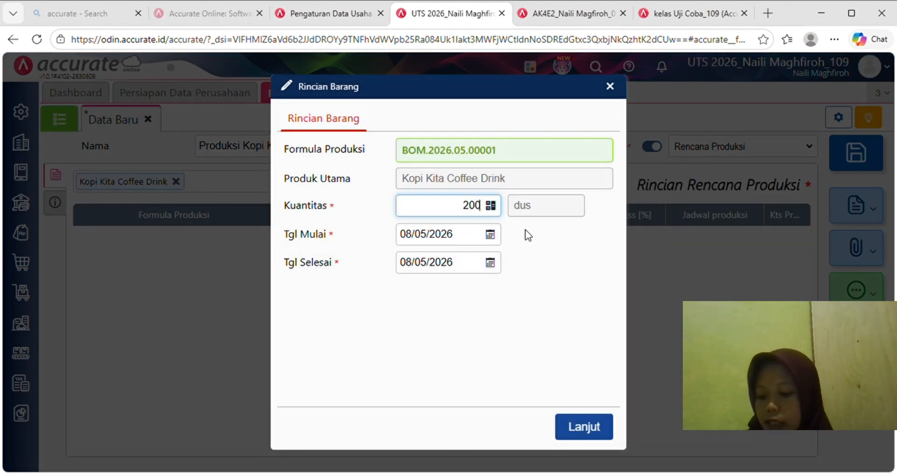
- Schedule formula BOM.2026.05.00001 from 06/01/2024 to 07/01/2024 and add it at 200 dus
click(465, 244)
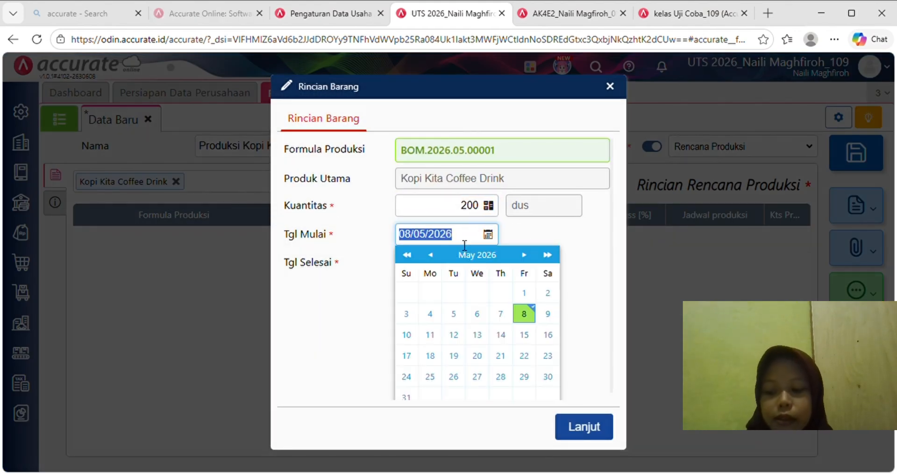
text(0)
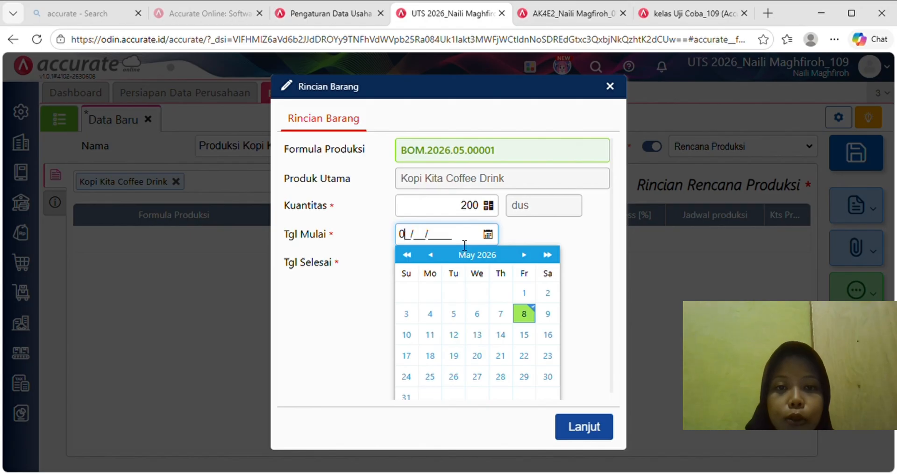
text(6/01/2024)
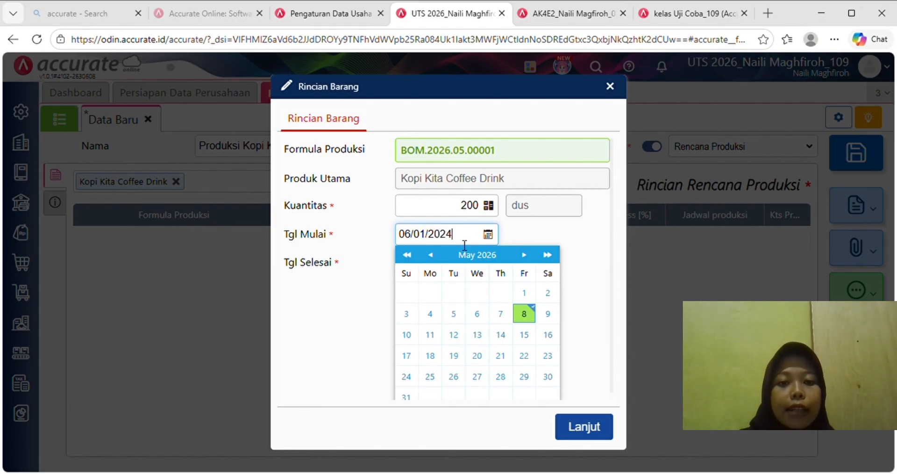
click(536, 237)
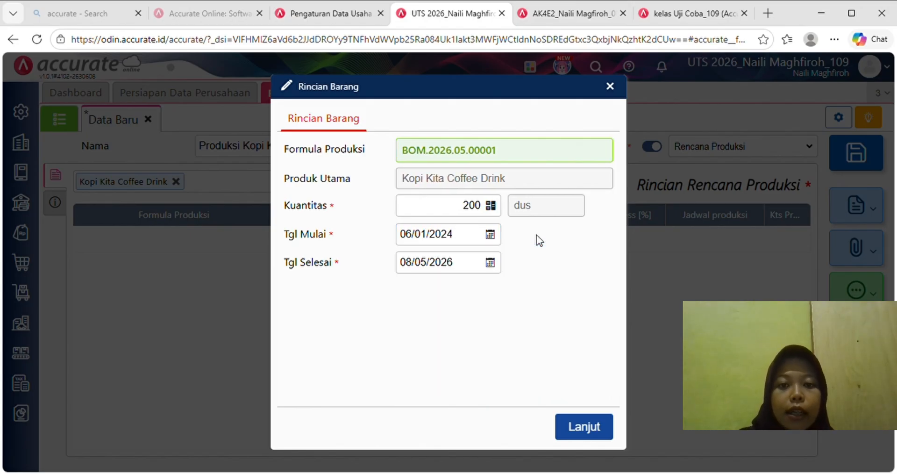
click(472, 267)
key(BackSpace)
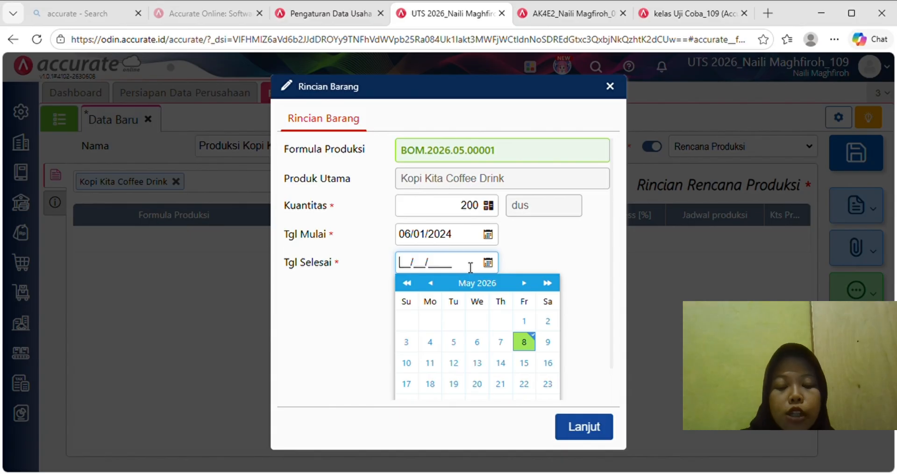
text(07/0)
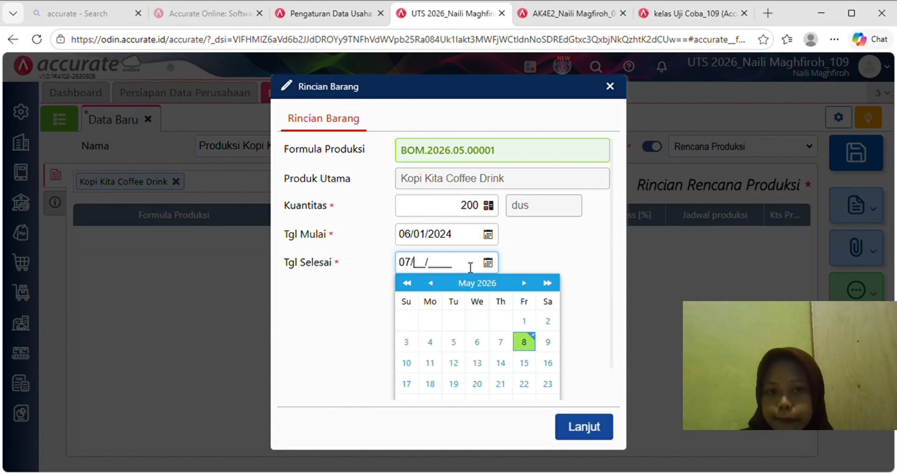
text(1/2024)
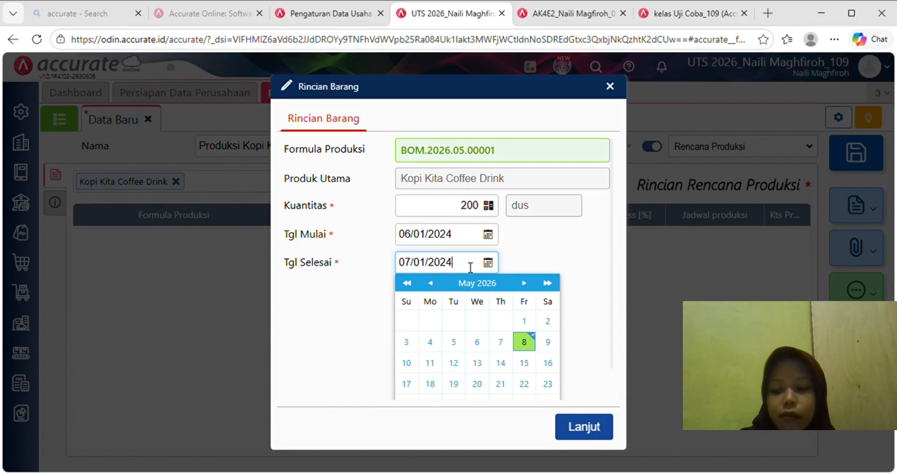
click(553, 239)
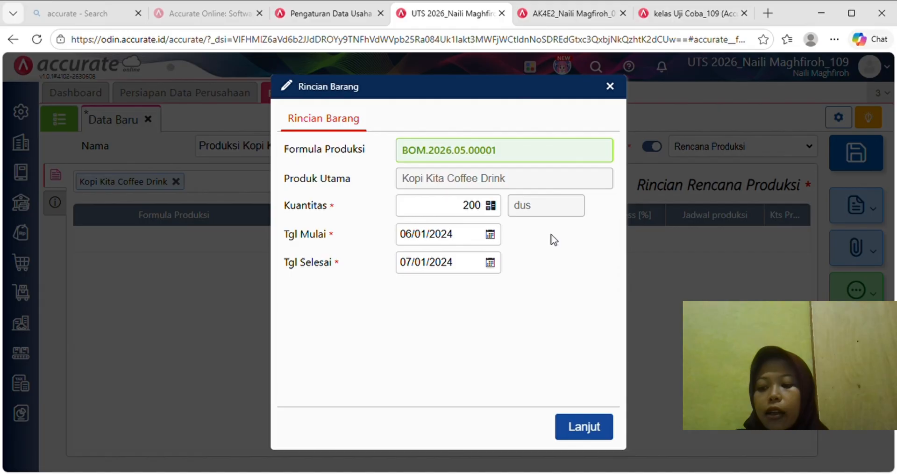
click(595, 432)
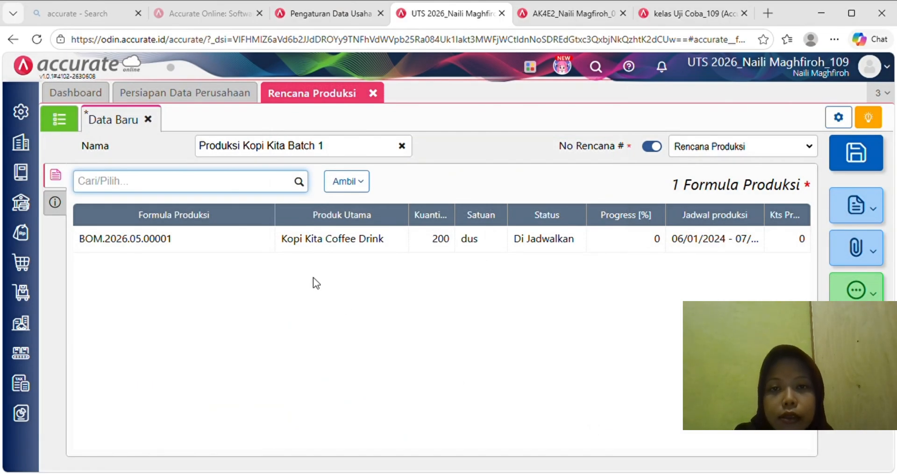
- Add the note 'Rencana Produksi Kopi Kita Batch 1' and save plan MP.2026.05.00001
click(55, 204)
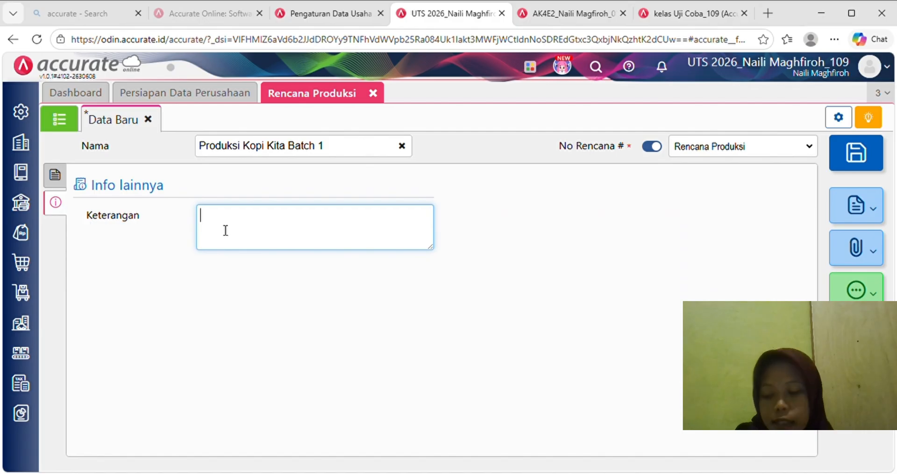
text(Ren)
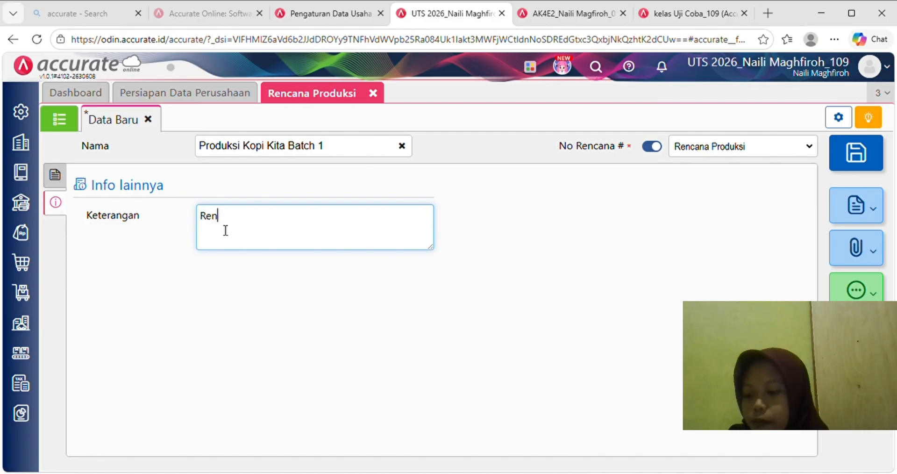
text(cana Produksi)
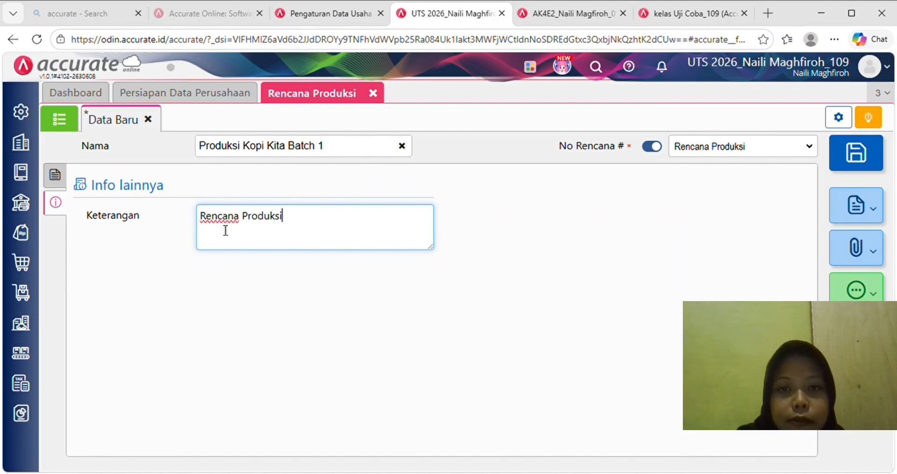
text( Kopi K)
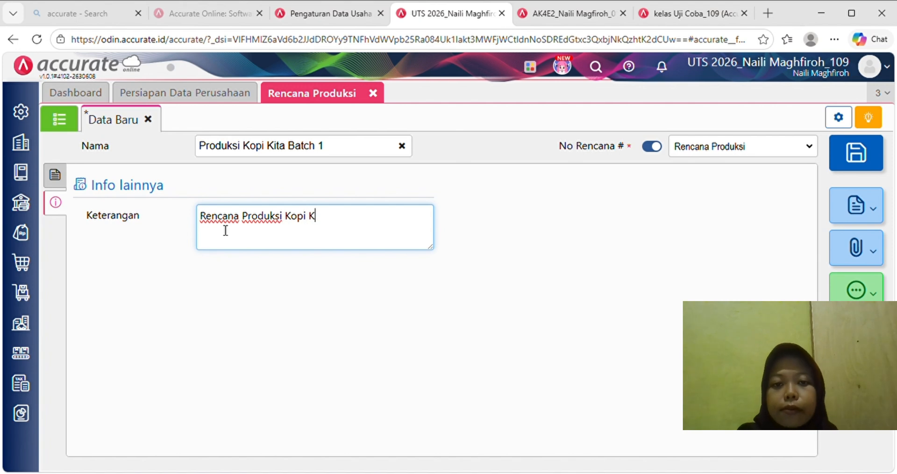
text(ita Batc)
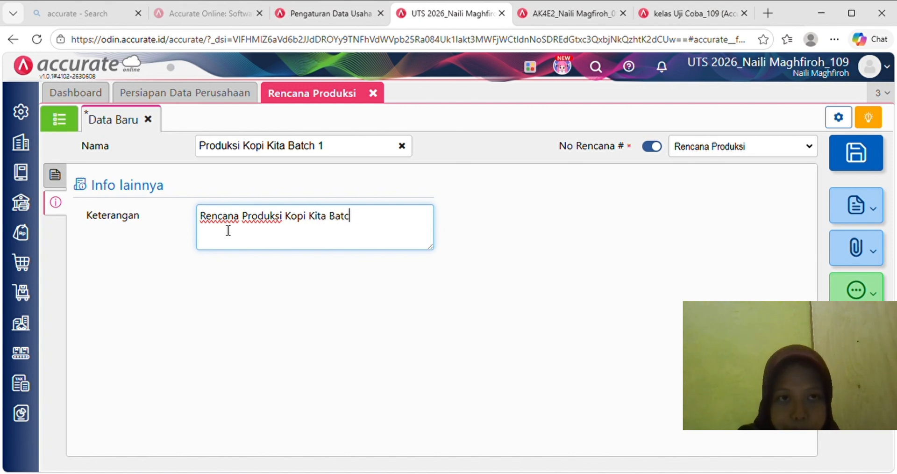
text(h 1)
click(234, 321)
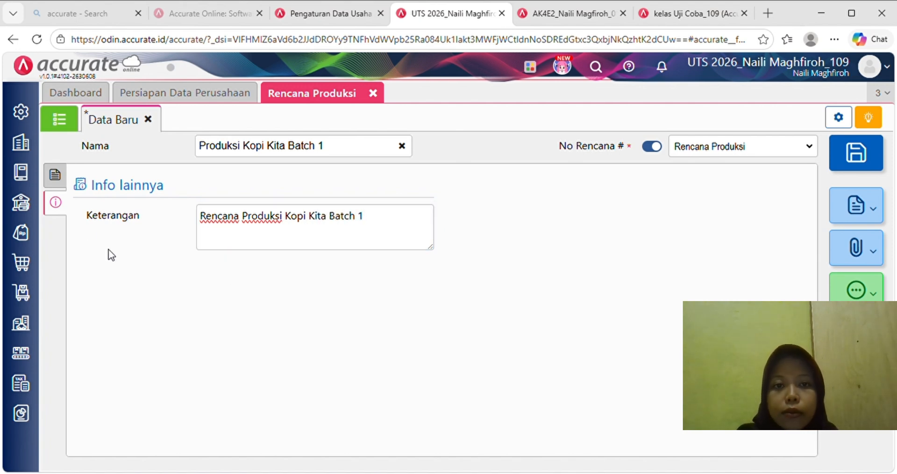
click(56, 175)
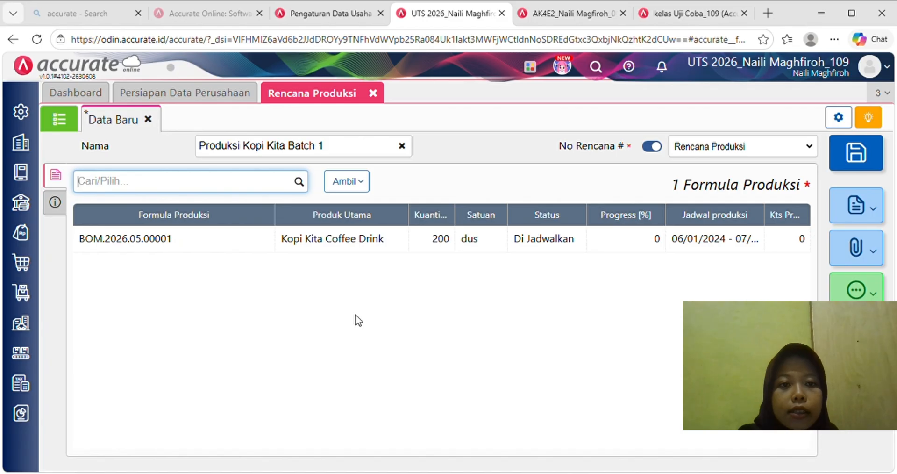
click(853, 156)
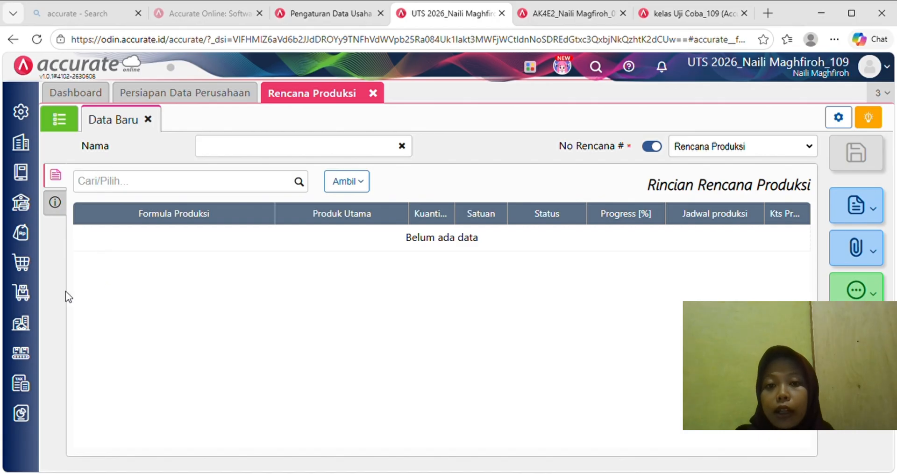
- Start a work order from the Kopi Kita production plan, dated 06/01/2024
click(21, 354)
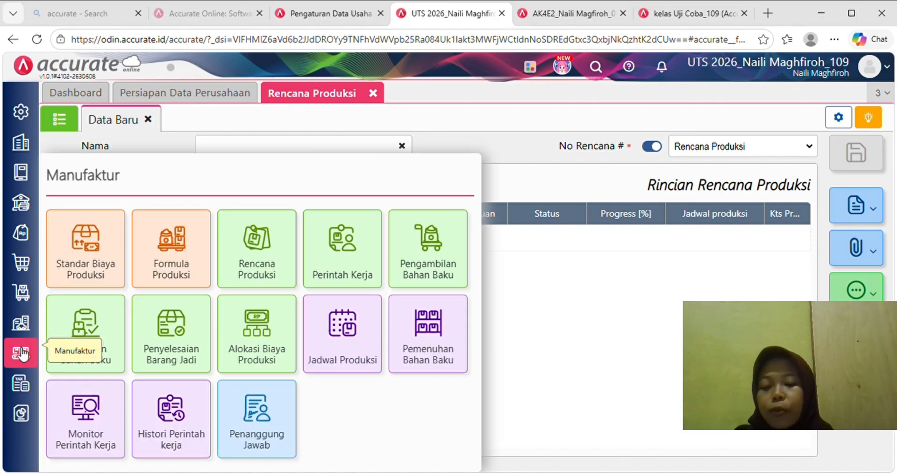
click(341, 259)
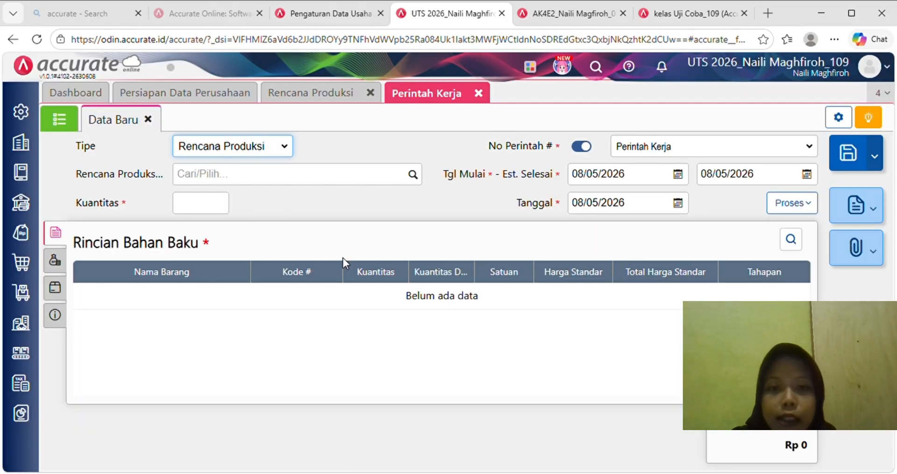
click(306, 181)
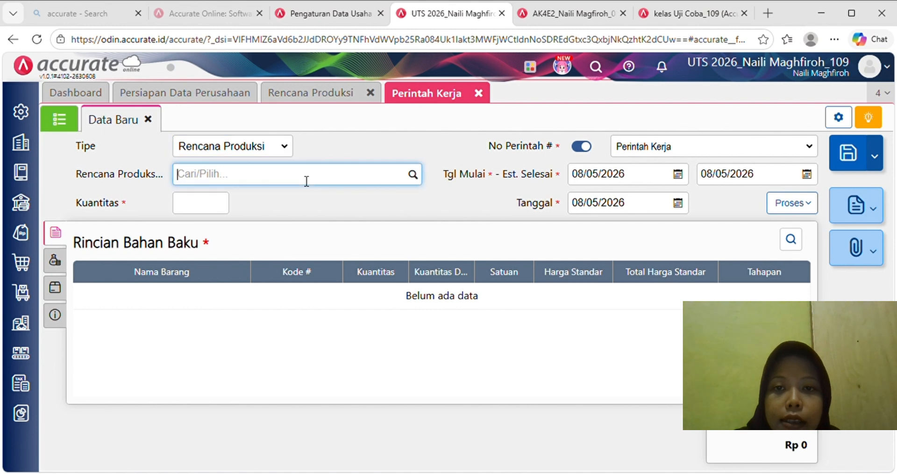
text(k)
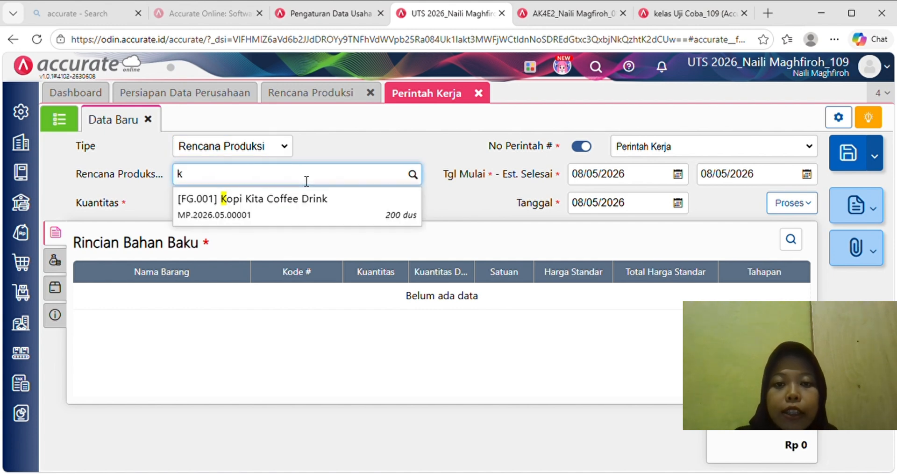
click(309, 212)
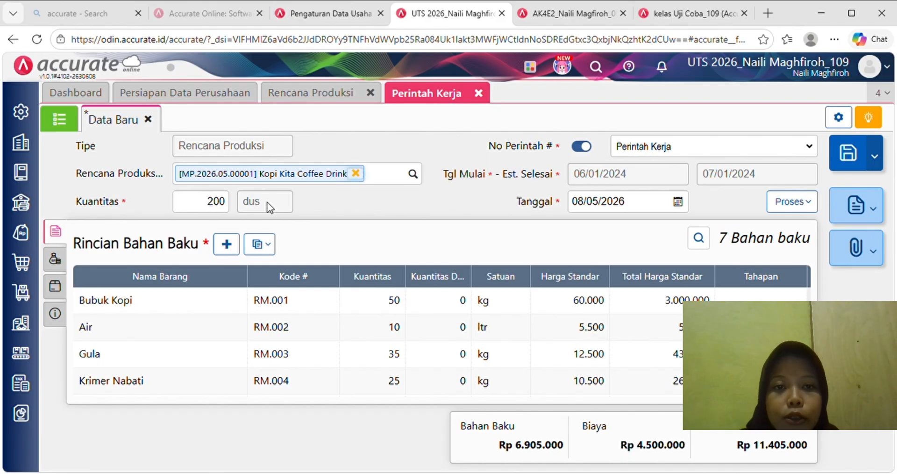
click(640, 210)
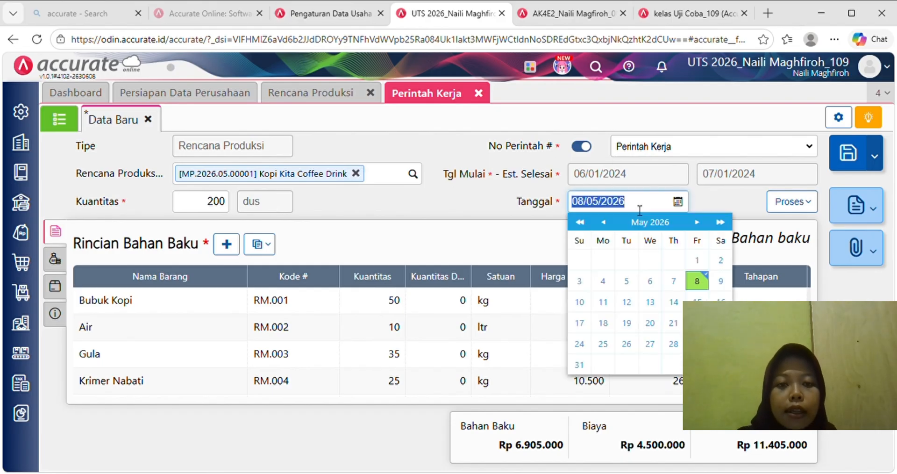
text(06/01/2)
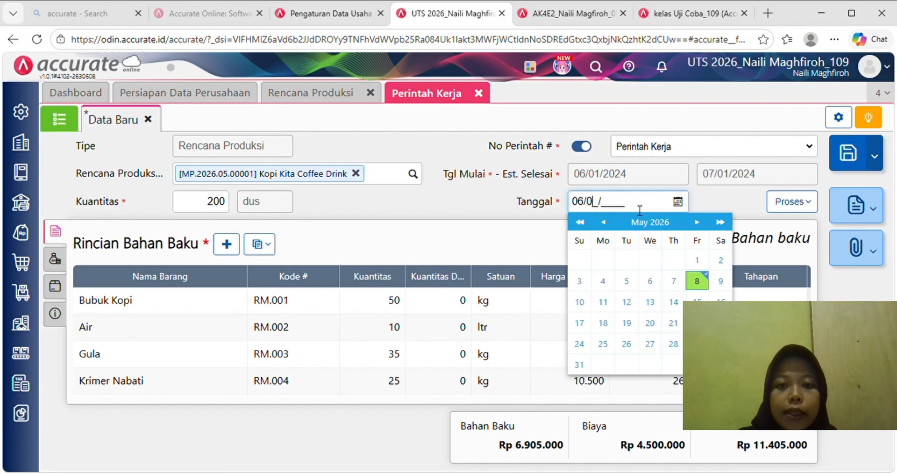
text(024)
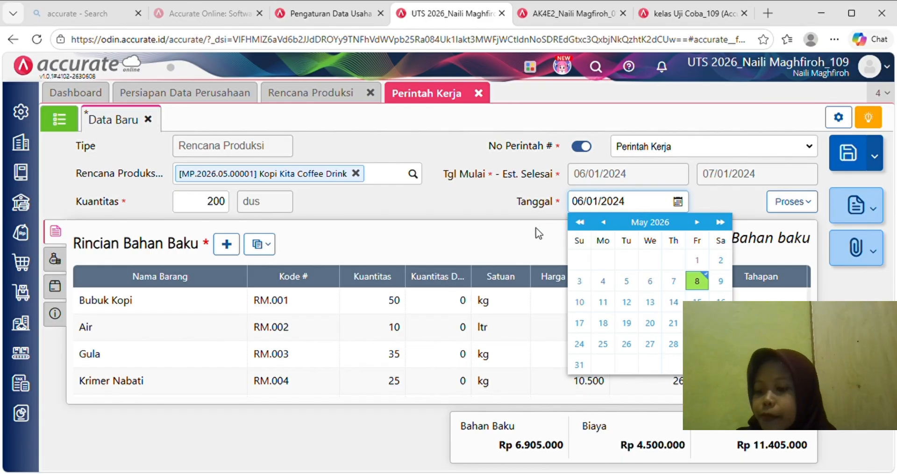
click(506, 245)
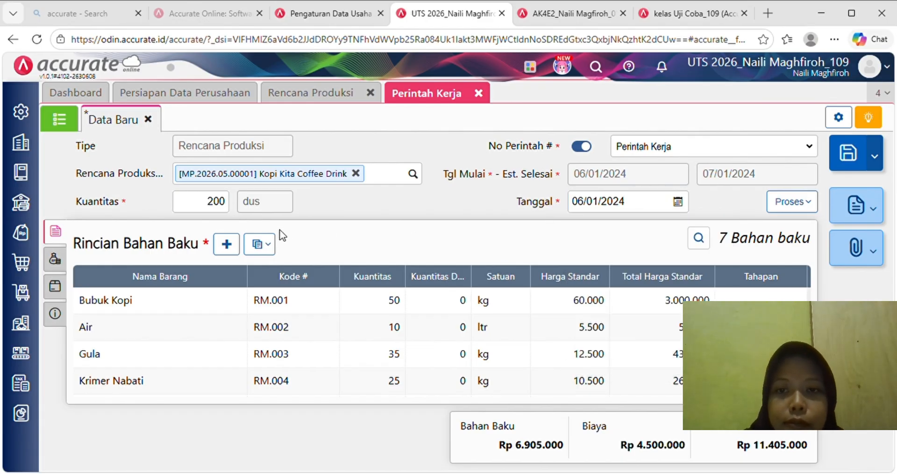
- Review the cost, other products and additional info tabs, then save work order WO.2024.01.00001
click(56, 262)
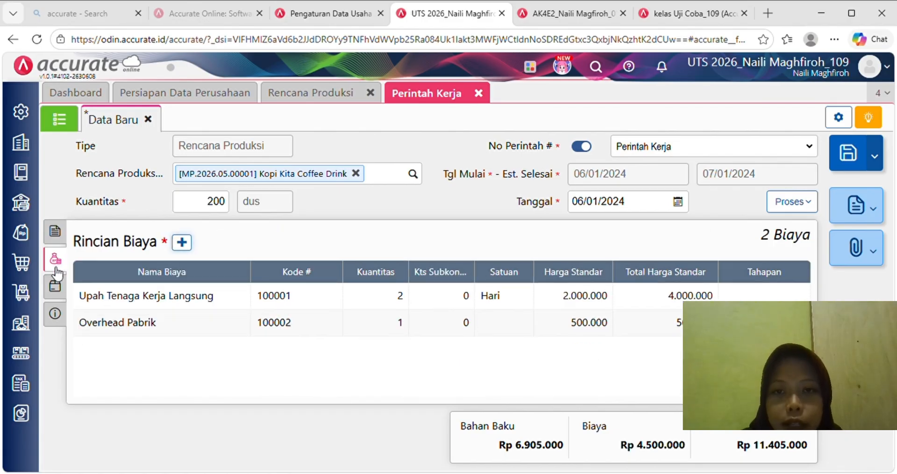
click(56, 293)
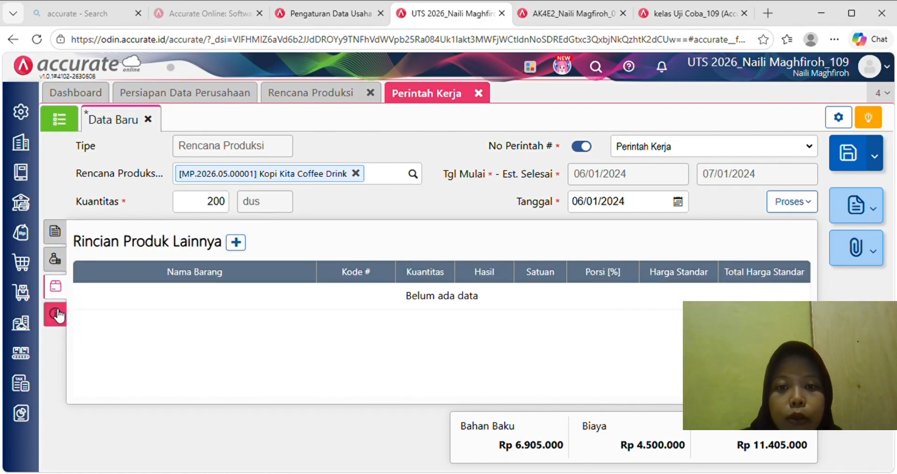
click(56, 314)
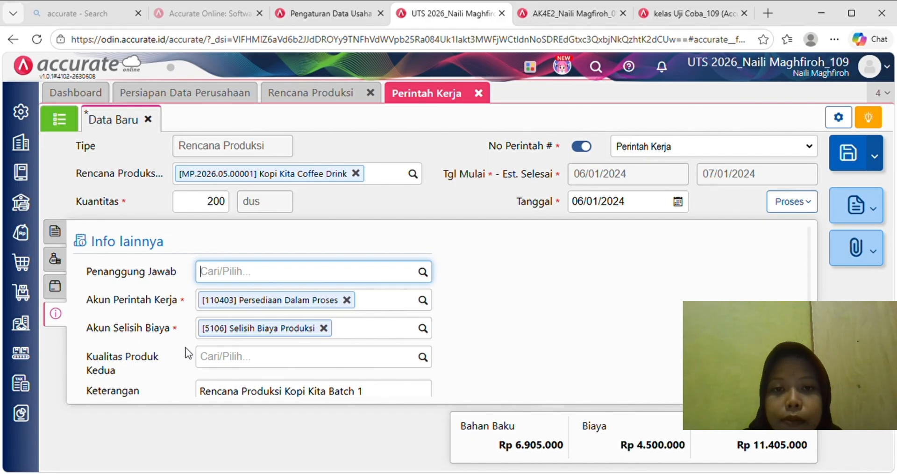
scroll(186, 352, down, 1)
scroll(187, 352, up, 1)
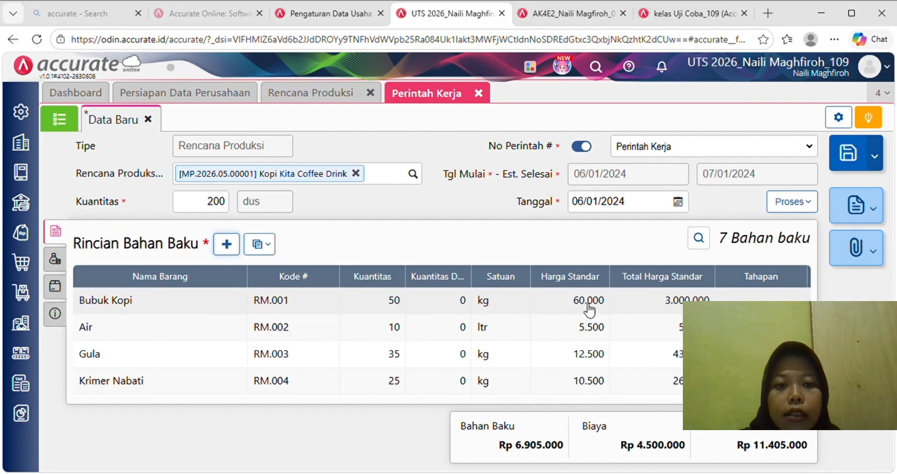
click(863, 164)
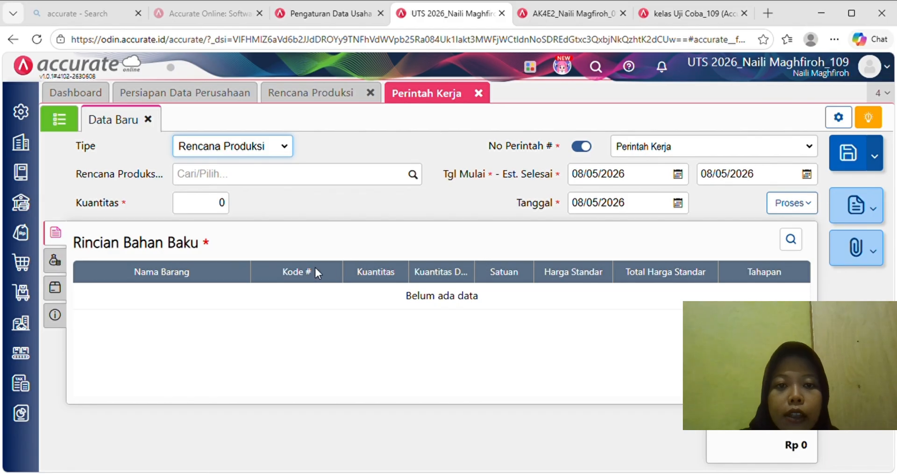
- Close the open forms and start a raw material withdrawal for work order WO.2024.01.00001
click(484, 97)
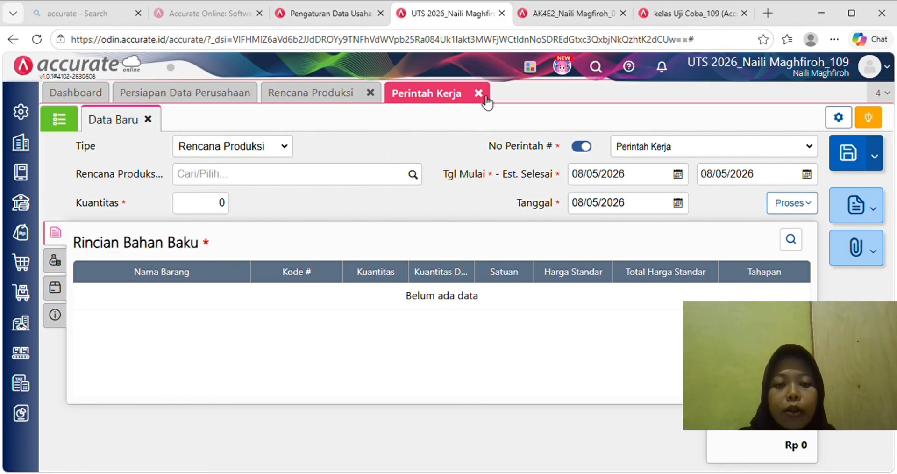
click(371, 92)
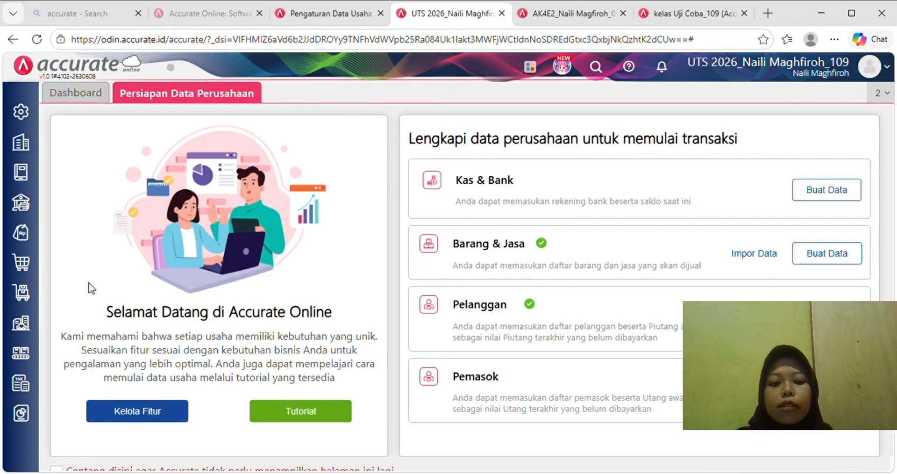
click(24, 360)
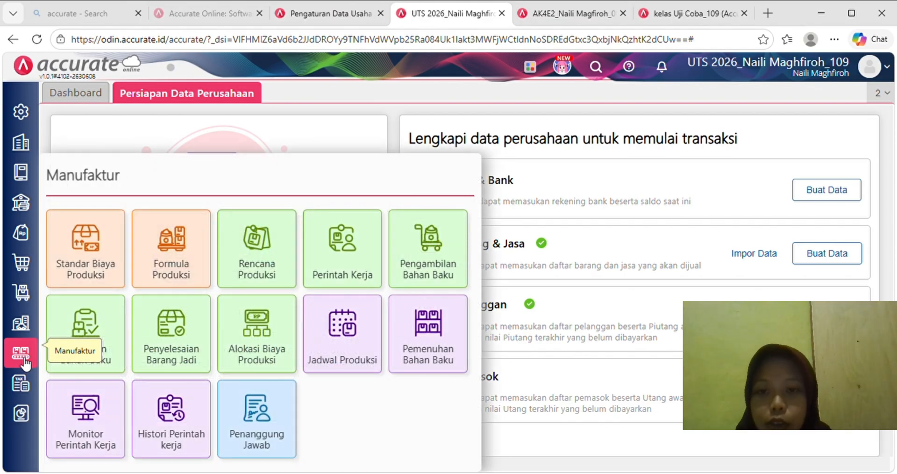
click(438, 251)
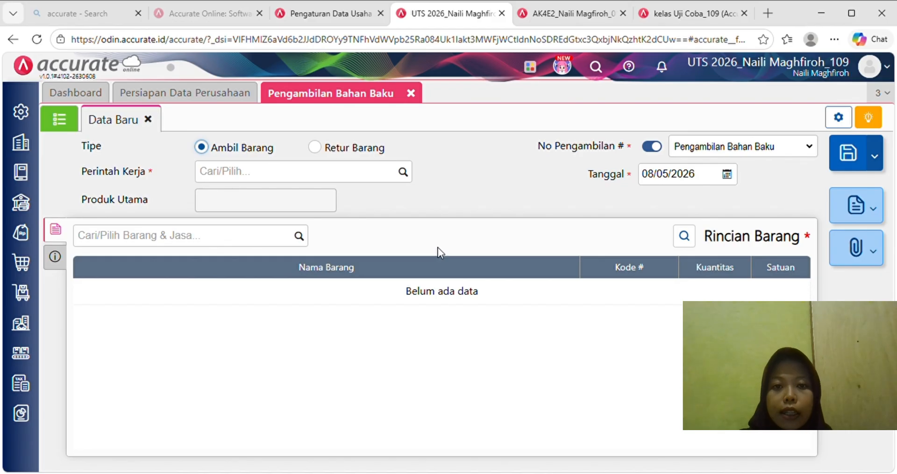
click(405, 172)
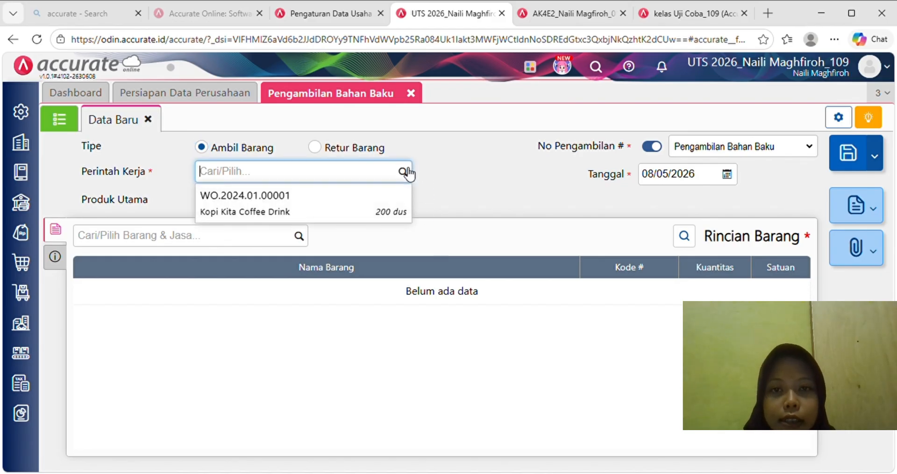
click(370, 201)
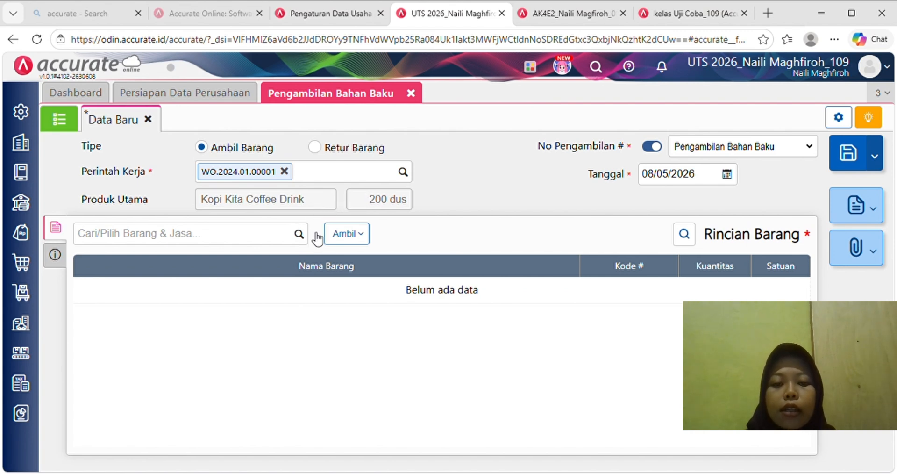
- Pull in all 7 outstanding raw materials, date it 06/01/2024, and save as MS.2024.01.00001
click(348, 234)
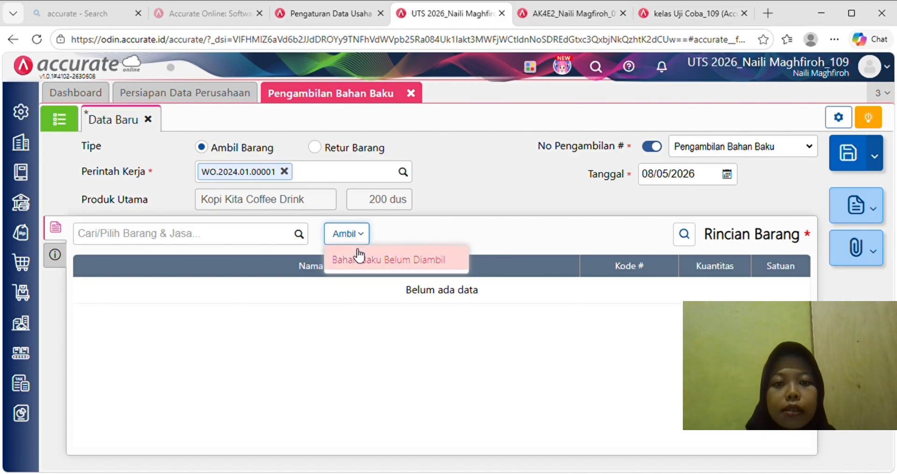
click(355, 252)
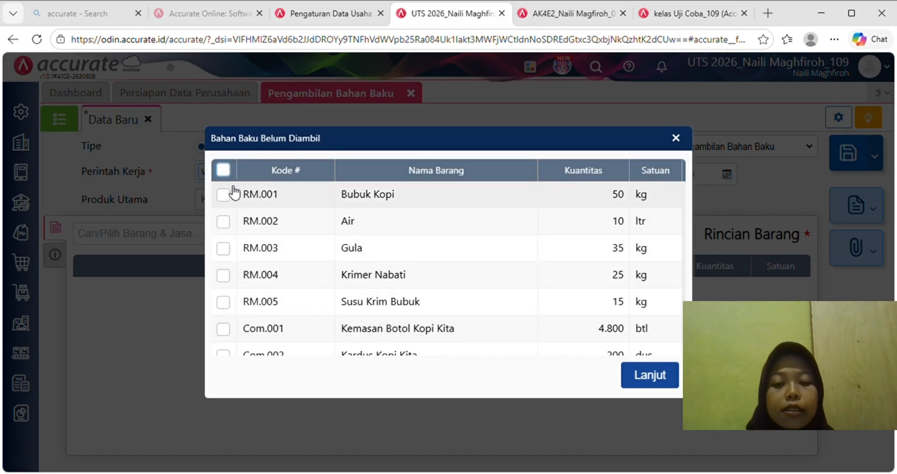
click(223, 170)
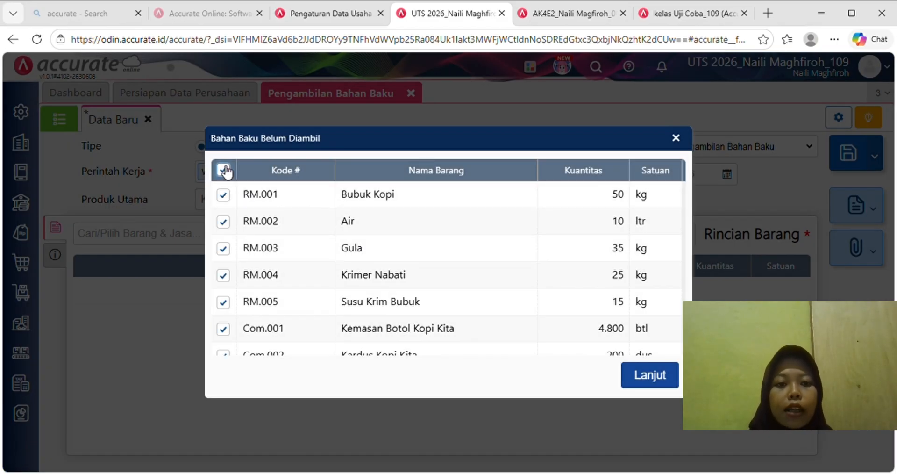
click(644, 374)
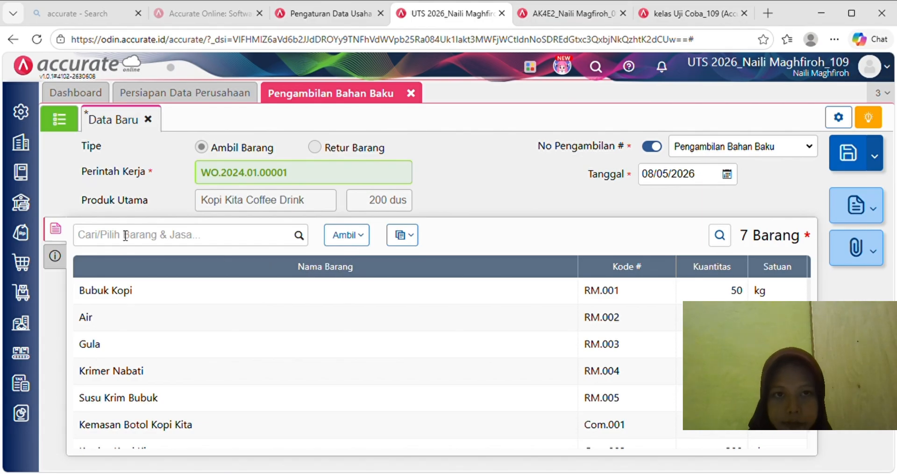
click(706, 179)
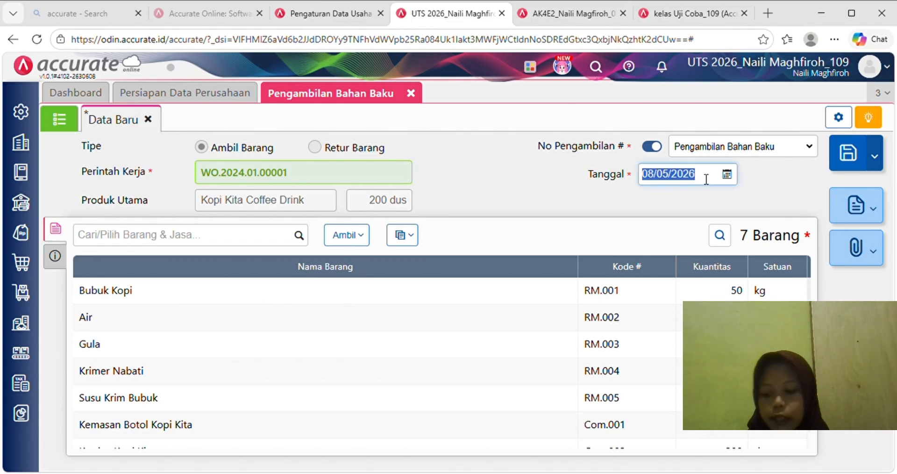
text(06/)
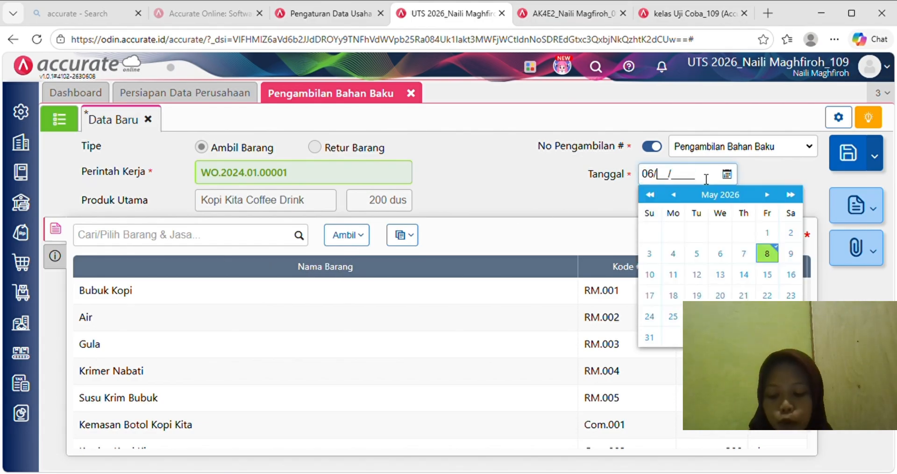
text(01/2024)
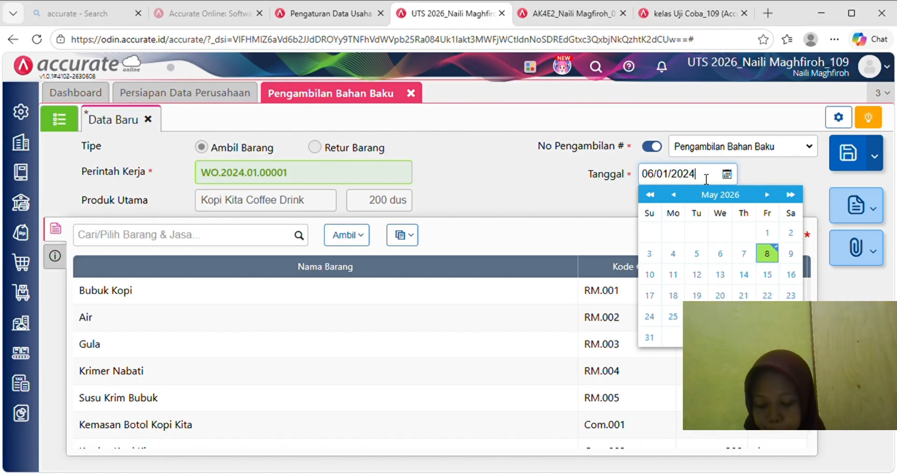
click(576, 199)
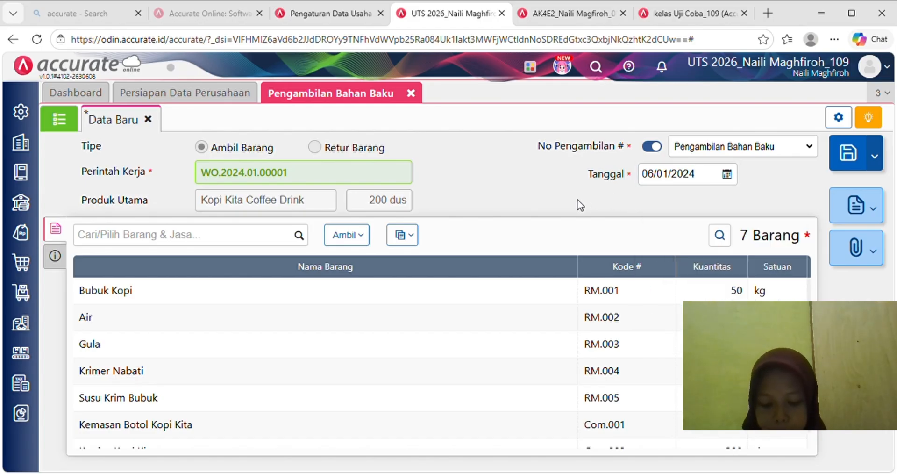
click(255, 239)
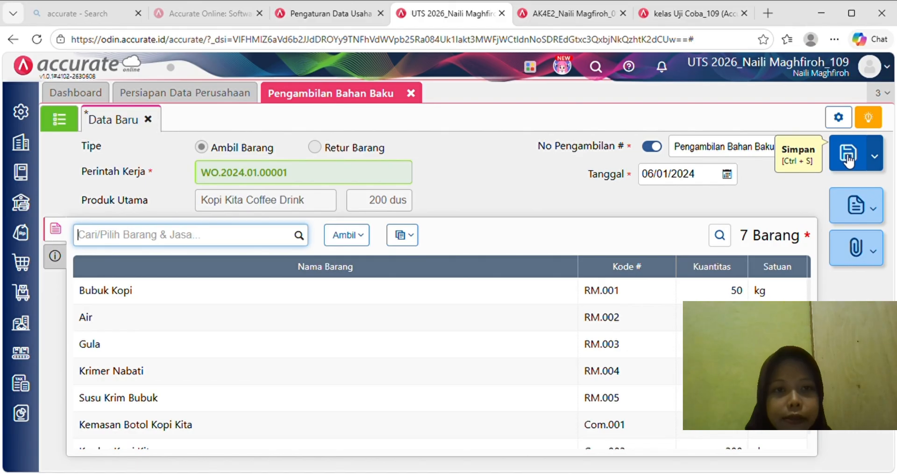
click(848, 159)
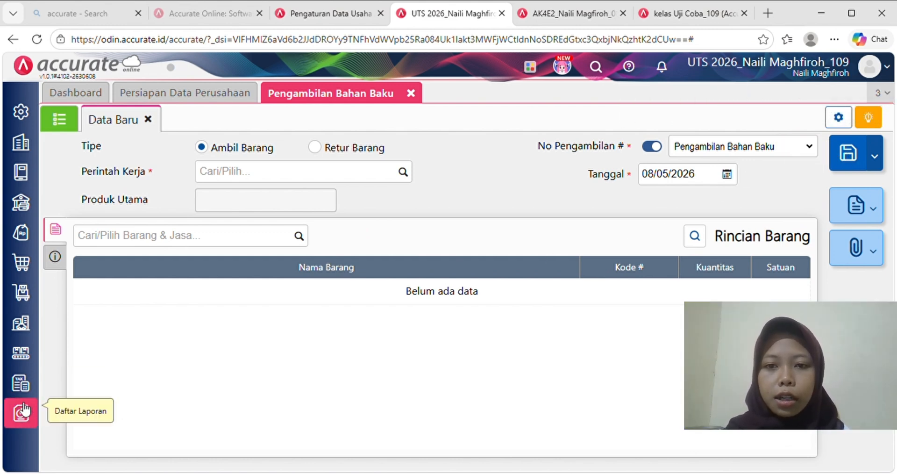
- View the Histori Perintah Kerja for WO.2024.01.00001, then close the history and withdrawal forms
click(26, 354)
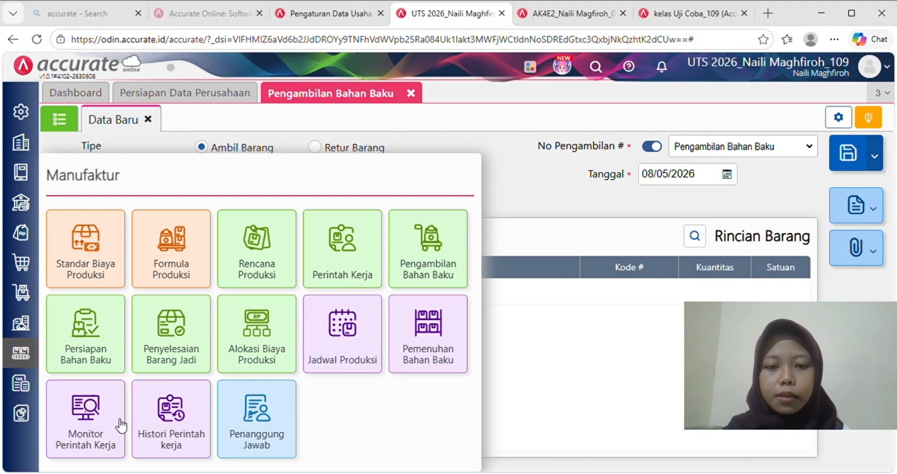
click(145, 430)
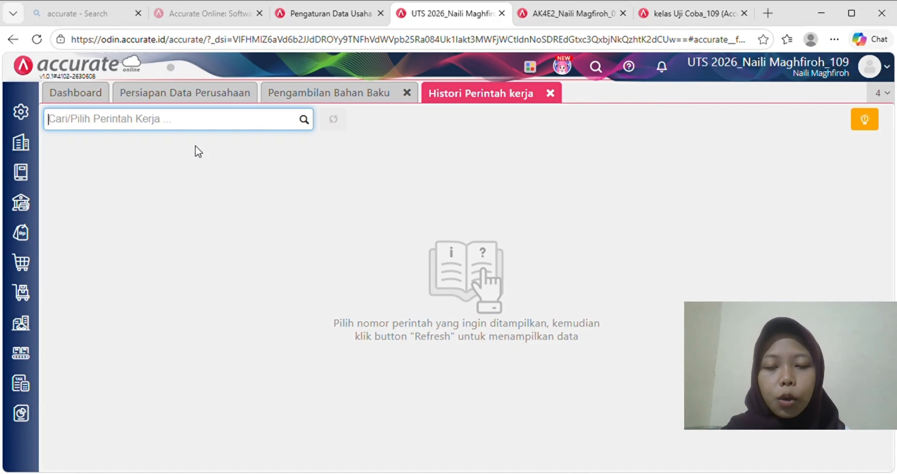
text(kop)
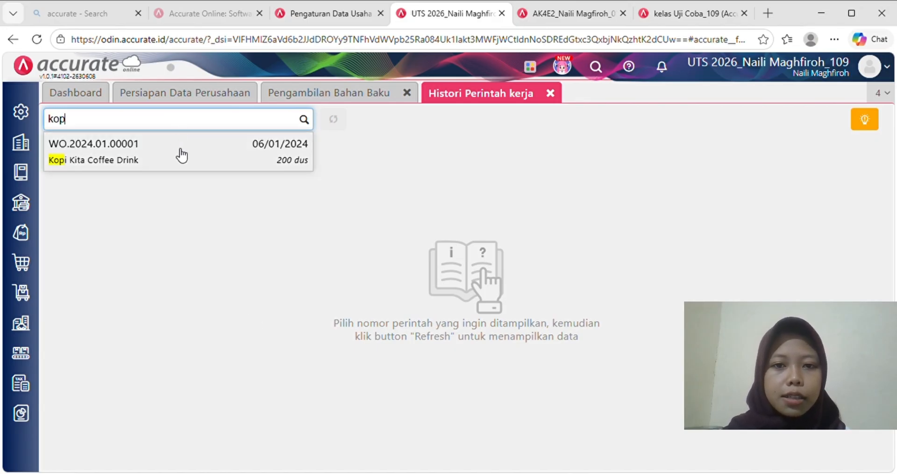
click(178, 152)
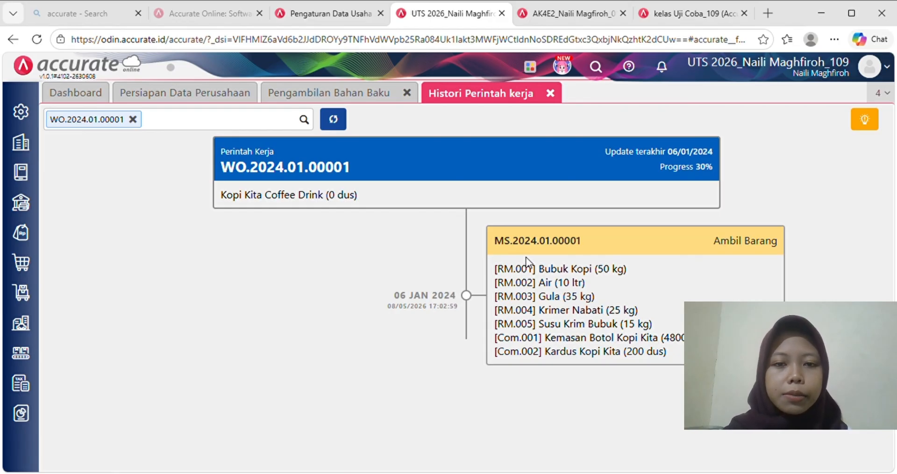
click(551, 94)
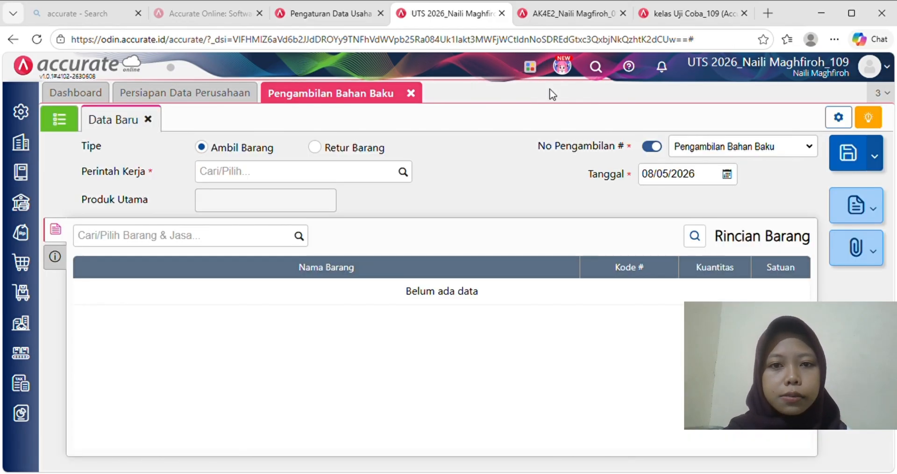
click(411, 94)
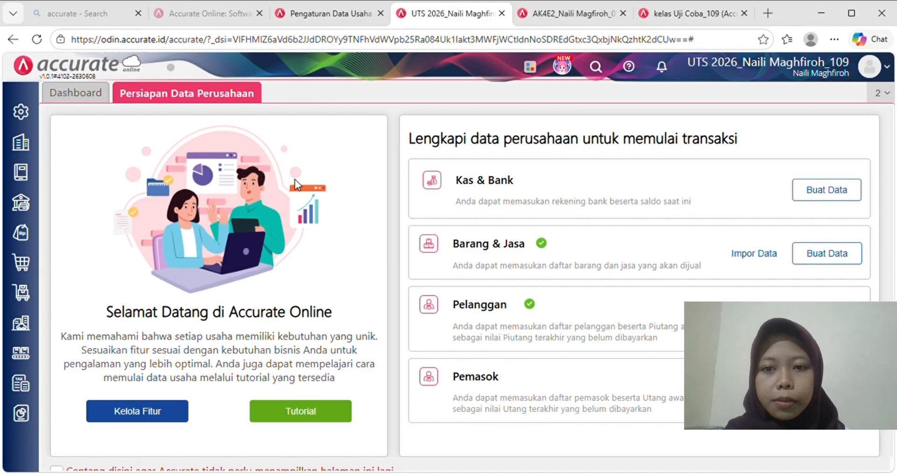
- Start a finished goods completion for WO.2024.01.00001 dated 07/01/2024
click(27, 351)
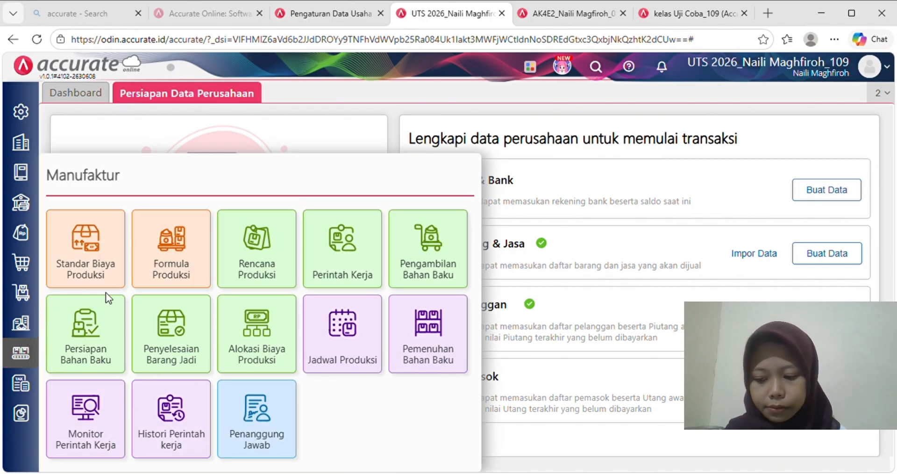
click(169, 330)
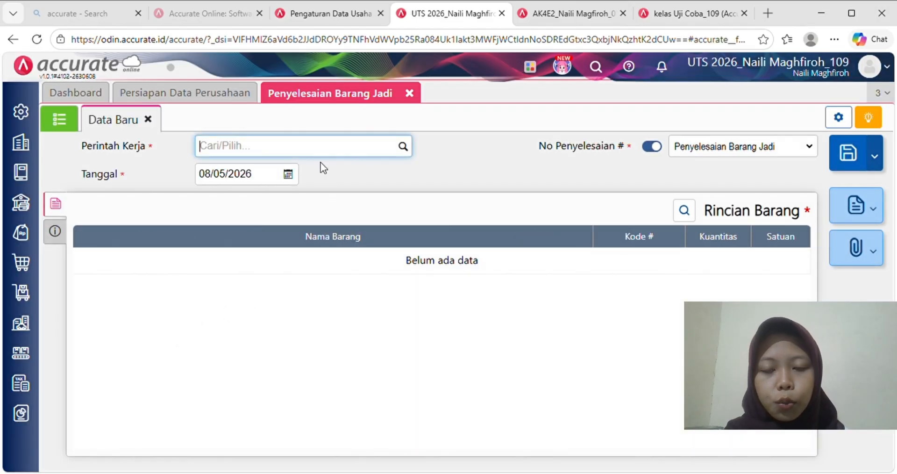
click(403, 146)
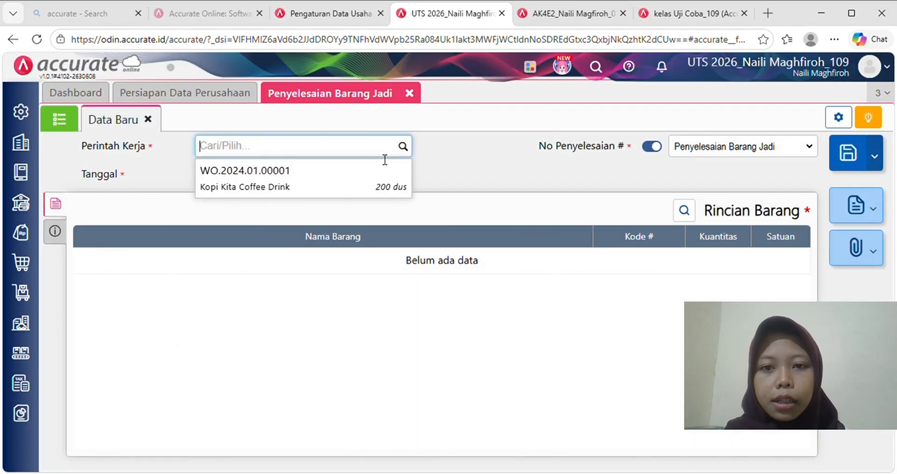
click(348, 188)
click(267, 181)
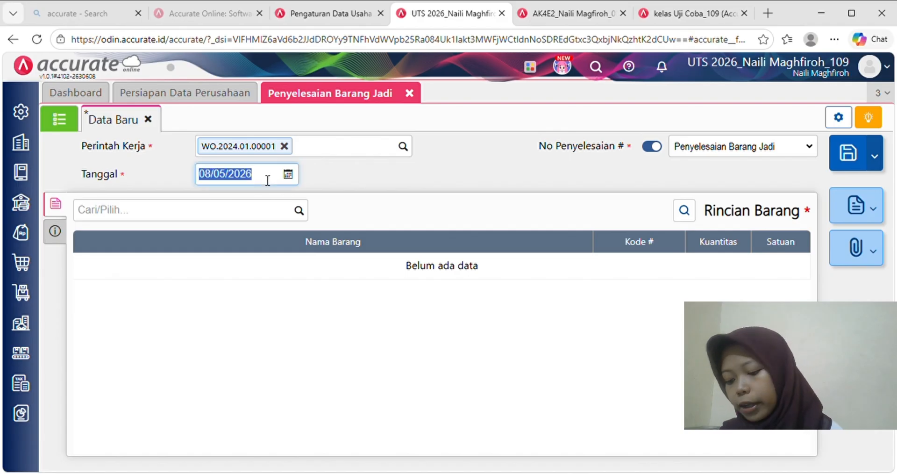
text(0)
text(7/01/2)
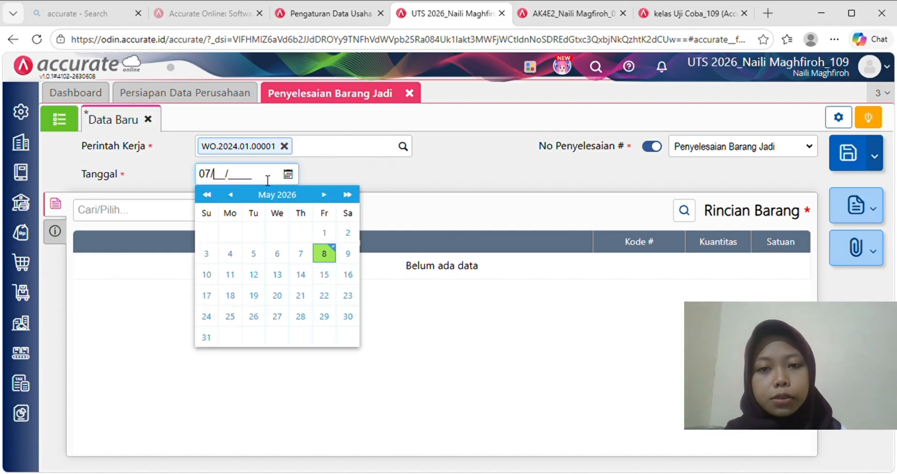
text(24)
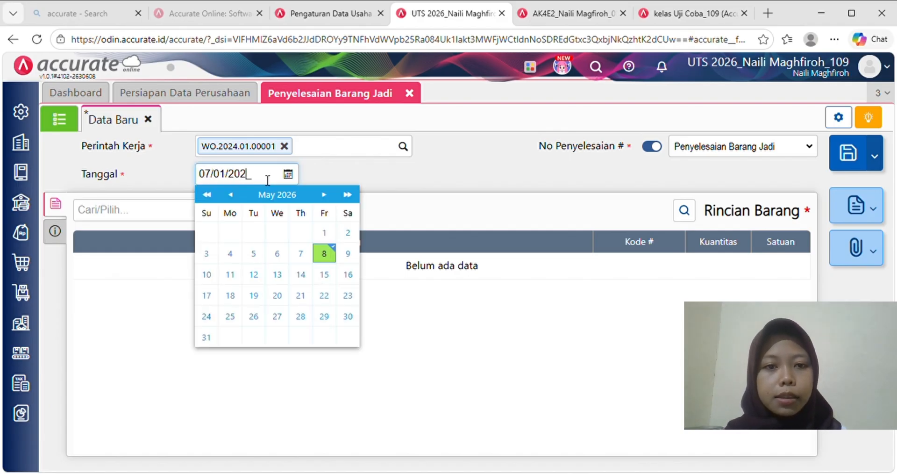
click(378, 178)
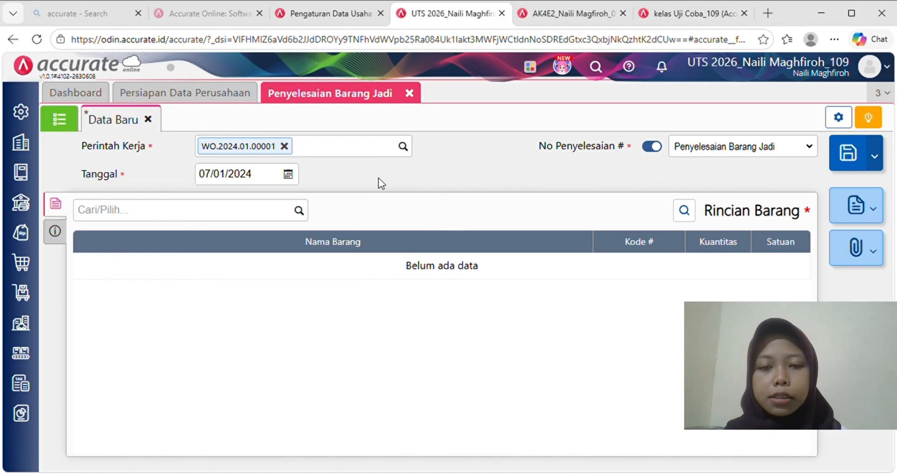
- Add 200 dus of Kopi Kita Coffee Drink as the finished item
click(219, 215)
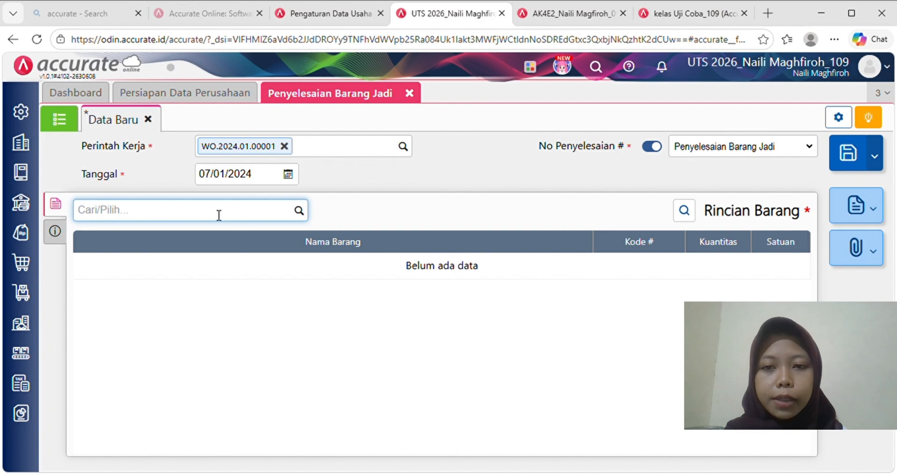
text(kop)
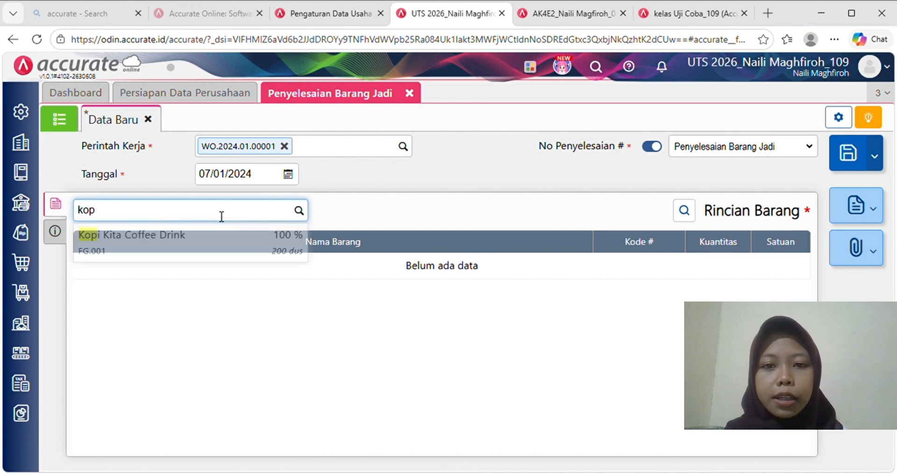
click(237, 243)
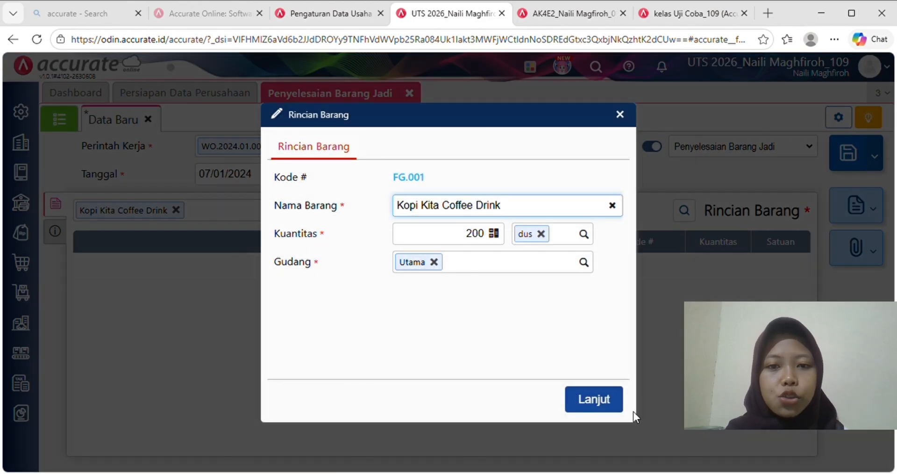
click(594, 400)
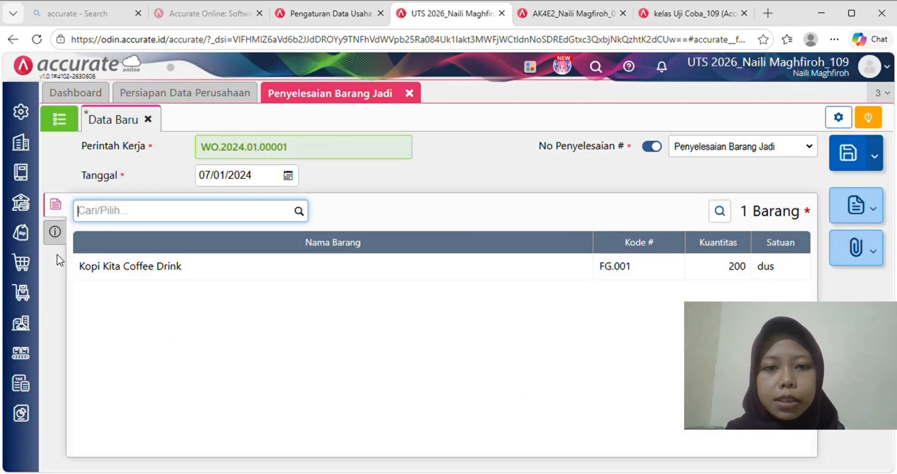
- Note 'Proses produksi untuk WO/01/001' on the completion and save it as FGS.2024.01.00001
click(56, 232)
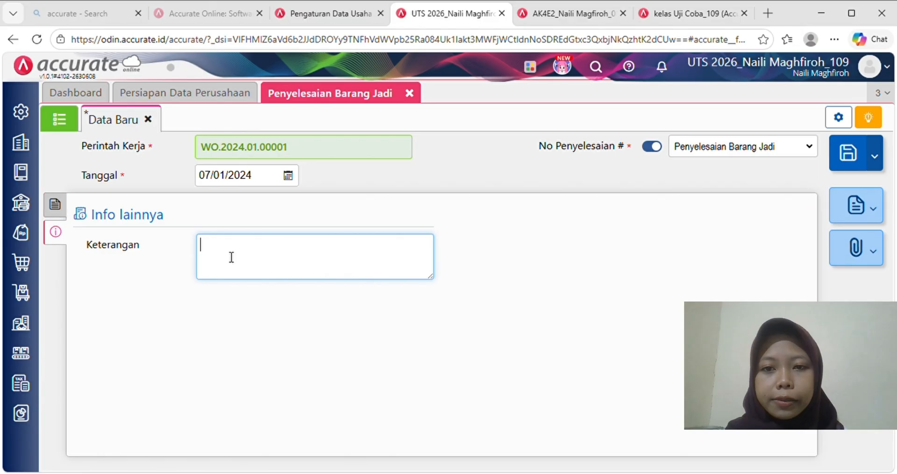
text(p)
key(BackSpace)
text(Prose)
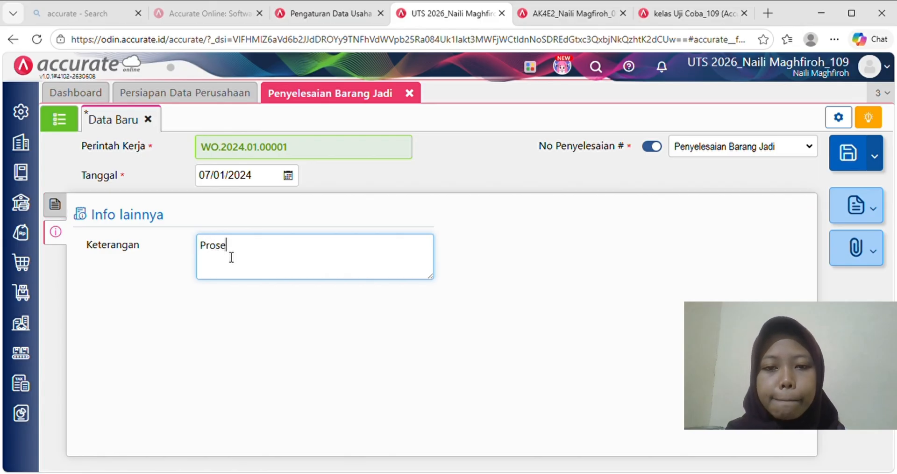
text(s produks)
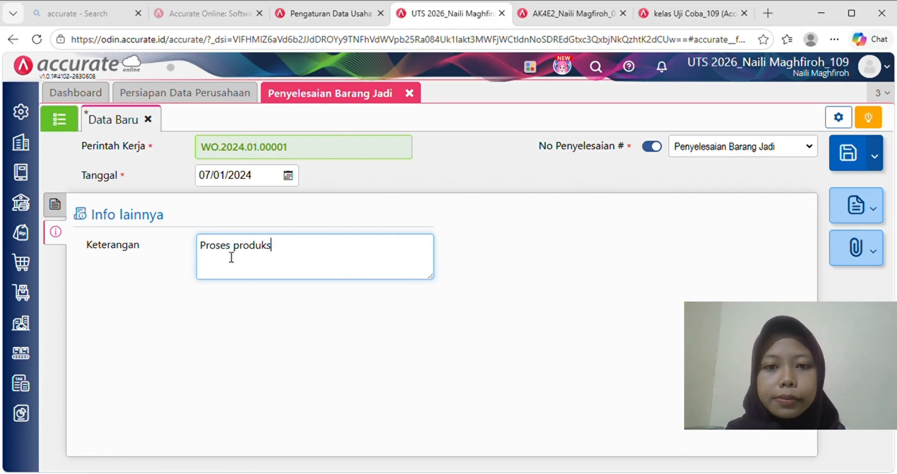
text(i unt)
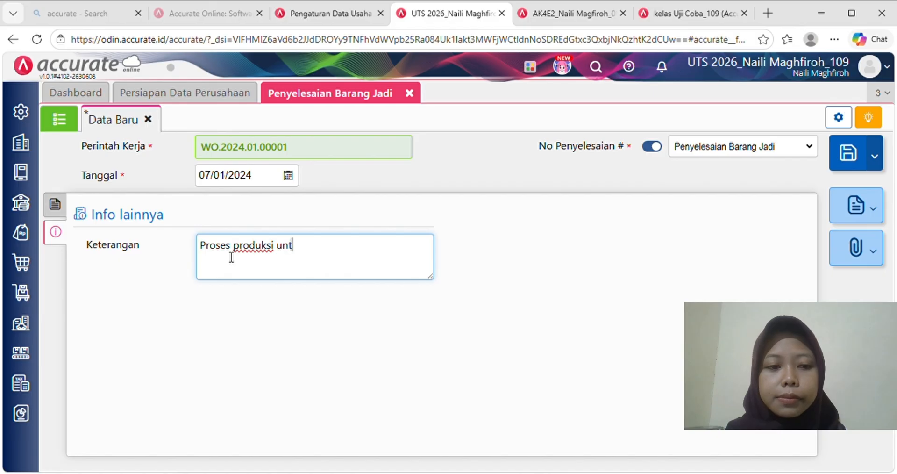
text(uk WO/)
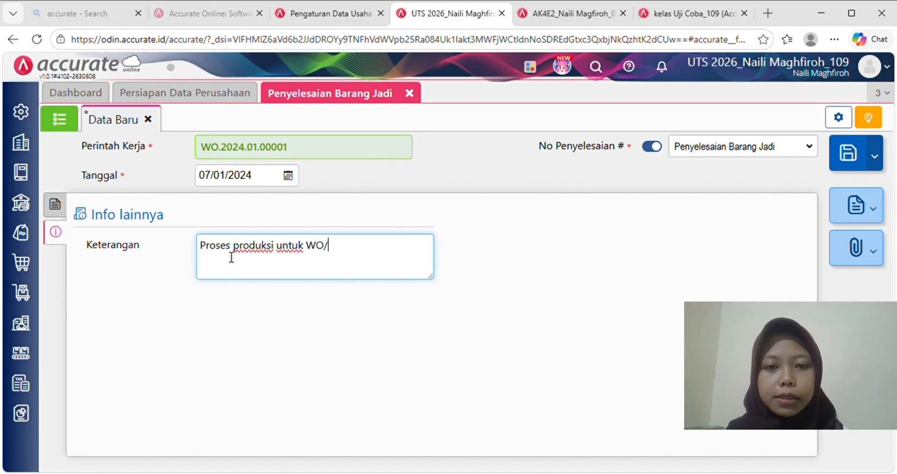
text(01)
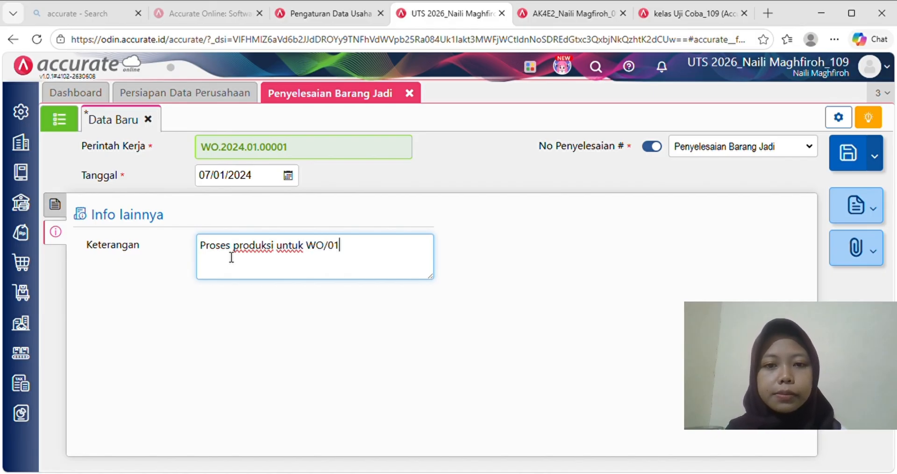
text(/001)
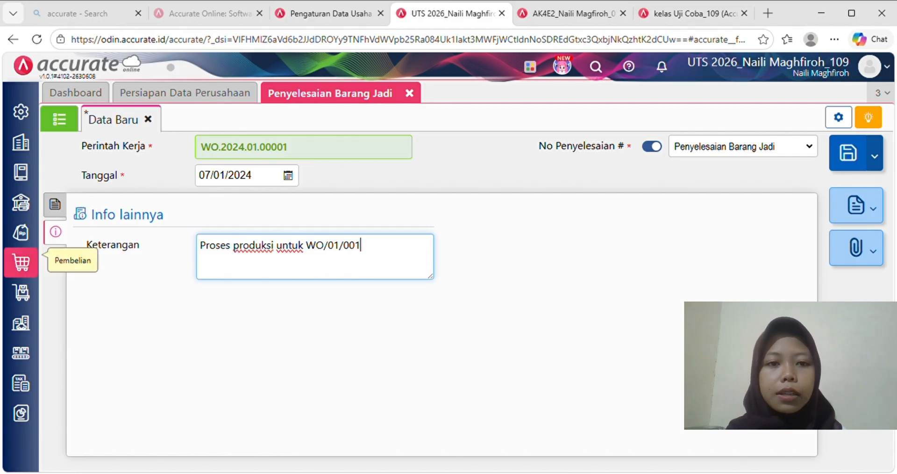
click(55, 205)
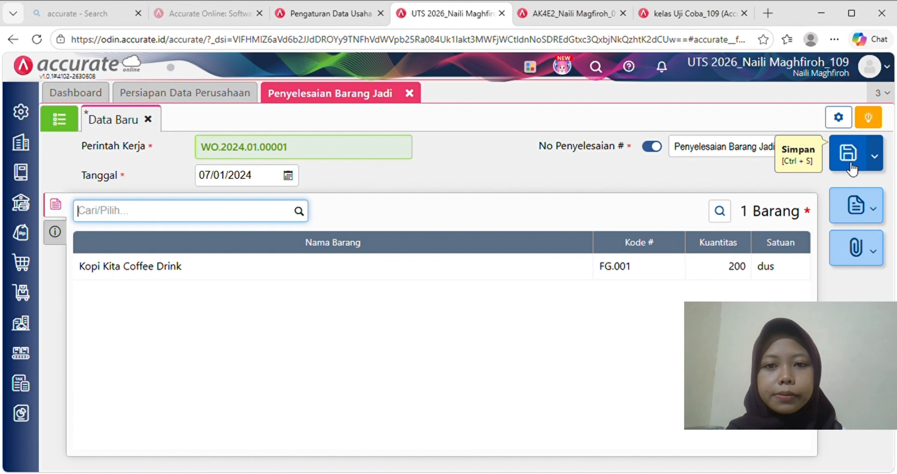
click(851, 168)
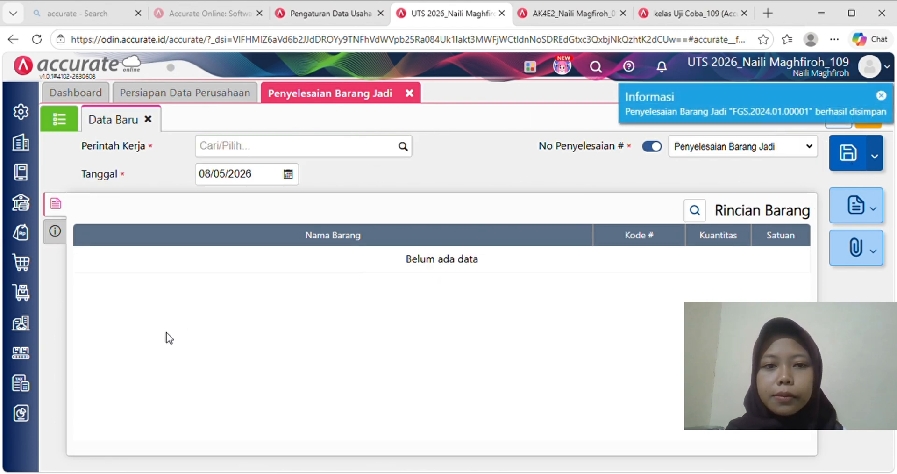
click(26, 365)
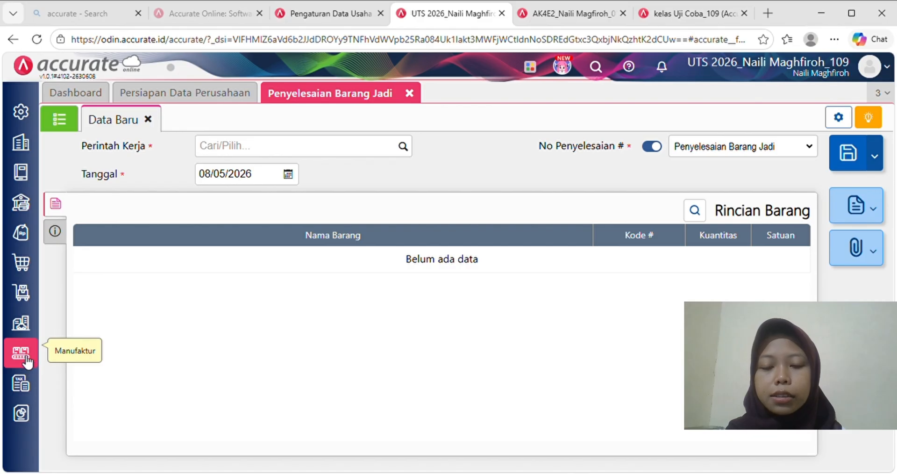
click(177, 417)
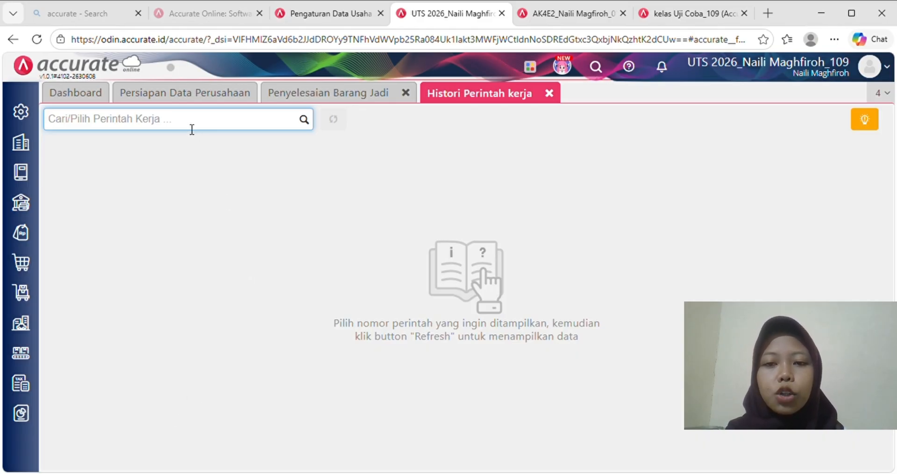
text(KOP)
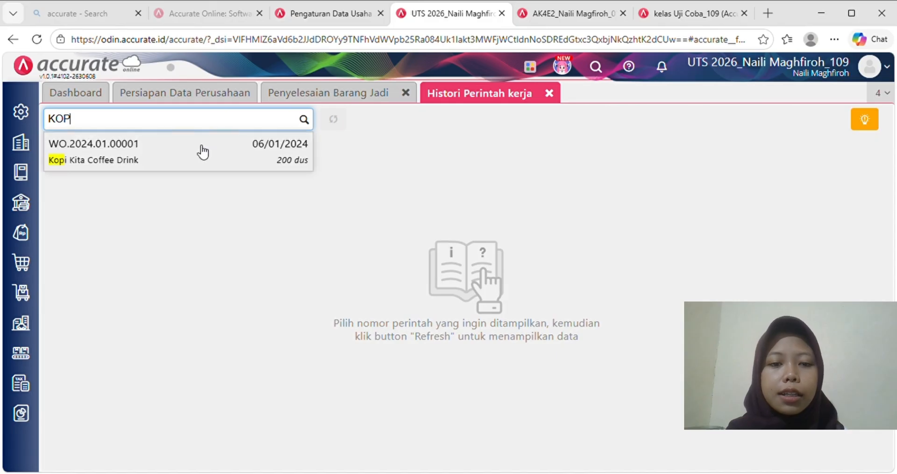
click(199, 148)
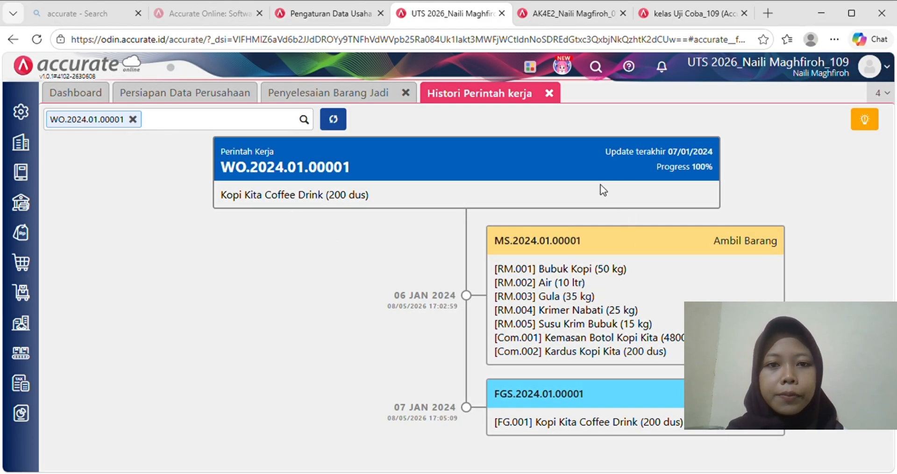
click(549, 93)
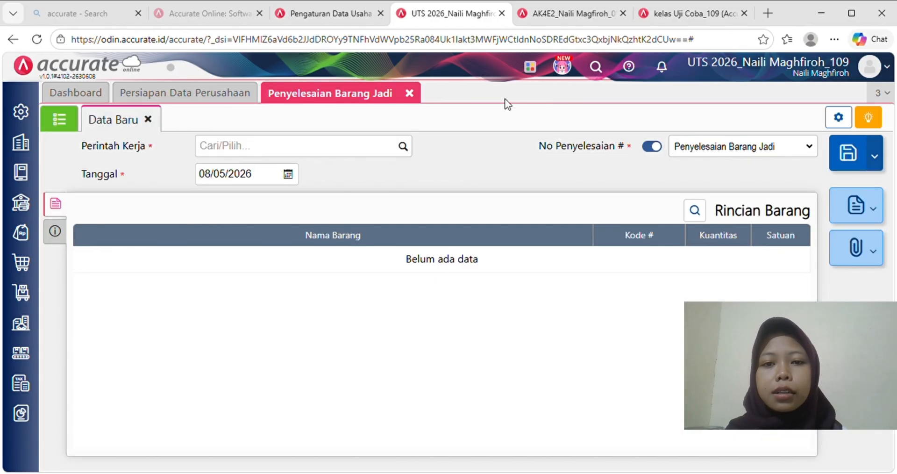
- Close the Penyelesaian Barang Jadi form and open a blank Faktur Penjualan
click(409, 93)
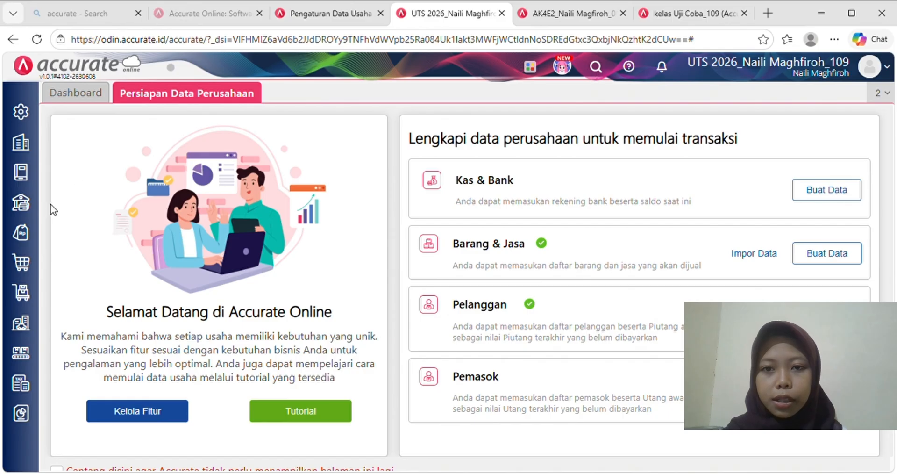
click(29, 235)
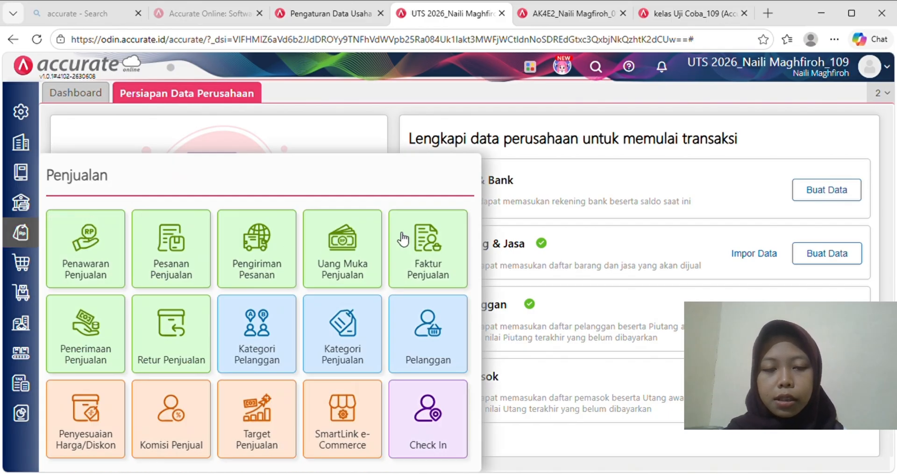
click(446, 243)
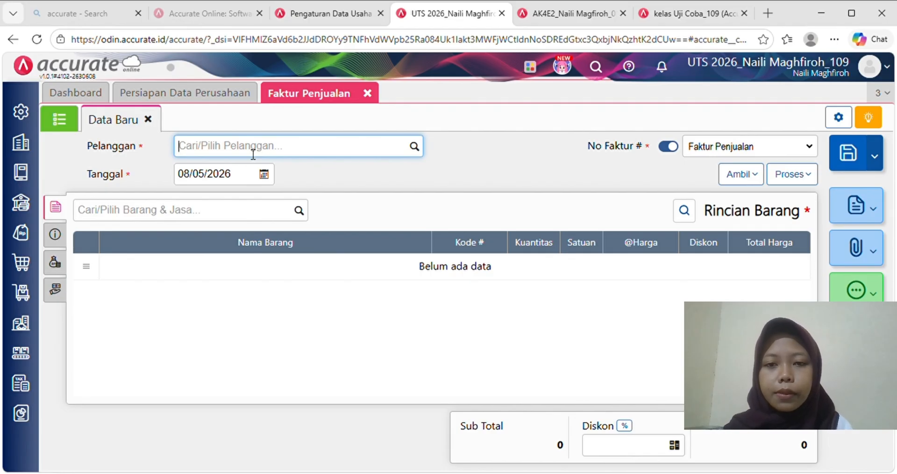
- Set customer TOKO JATIASIH and invoice date 09/01/2024
text(TOKO)
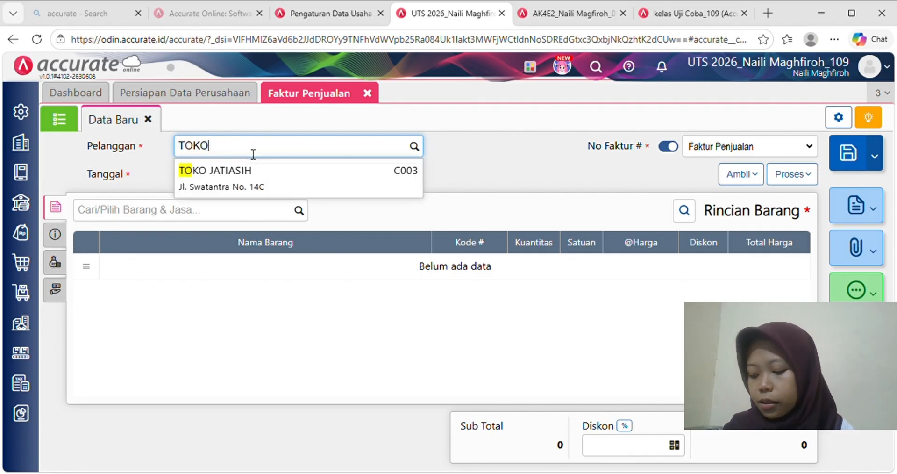
click(262, 180)
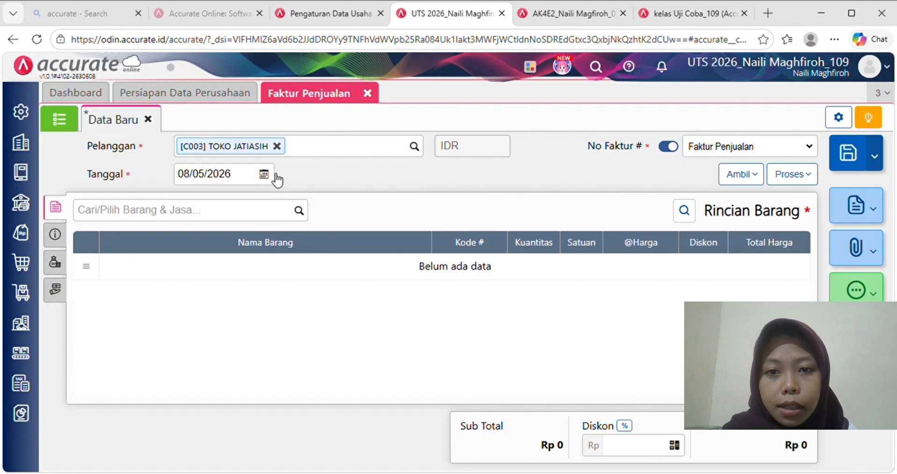
click(249, 179)
text(09/01/)
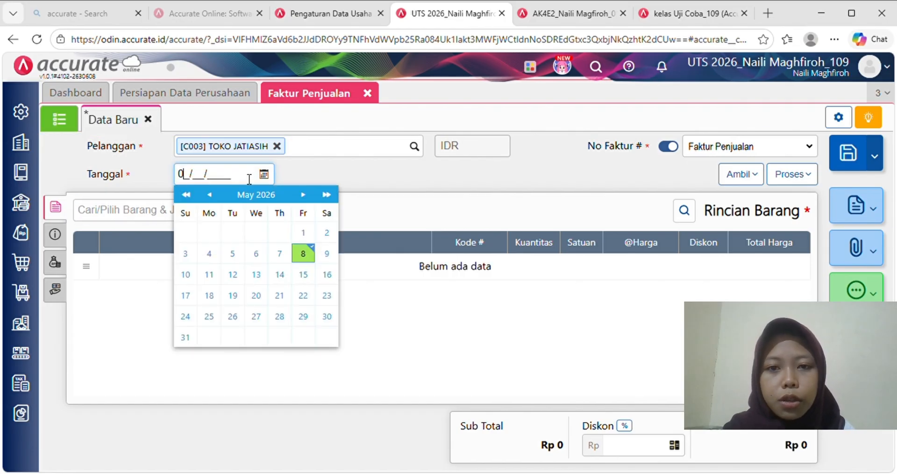
text(202)
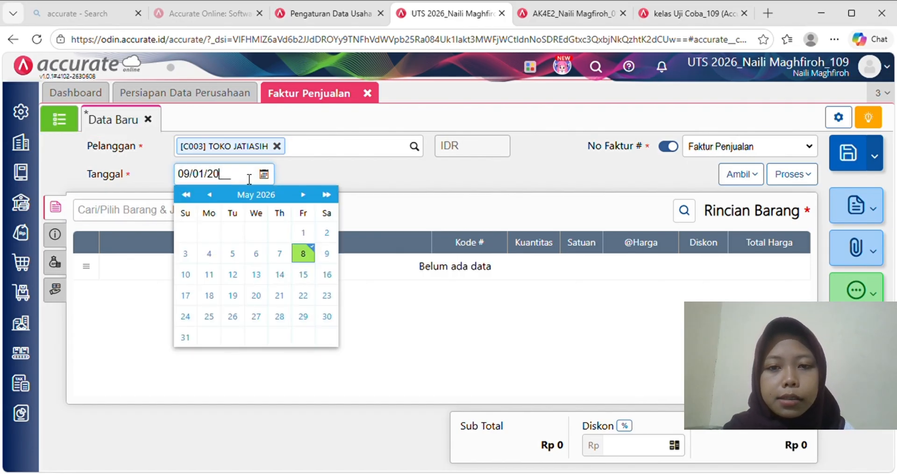
text(4)
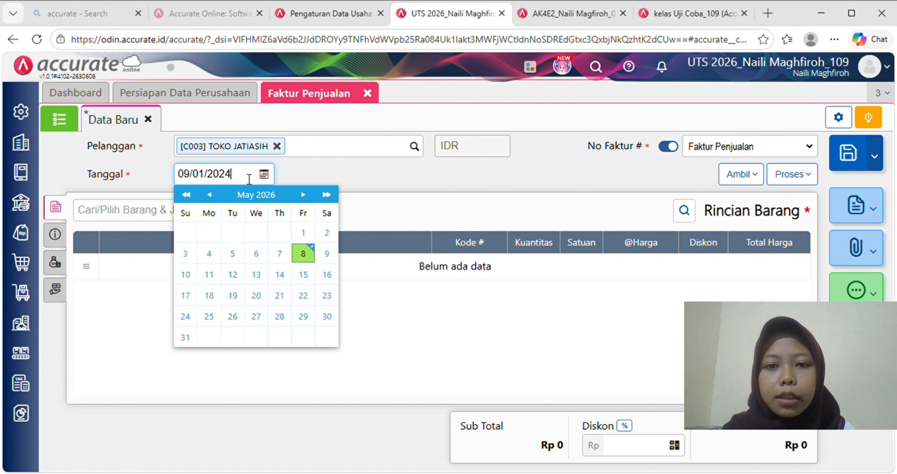
click(350, 178)
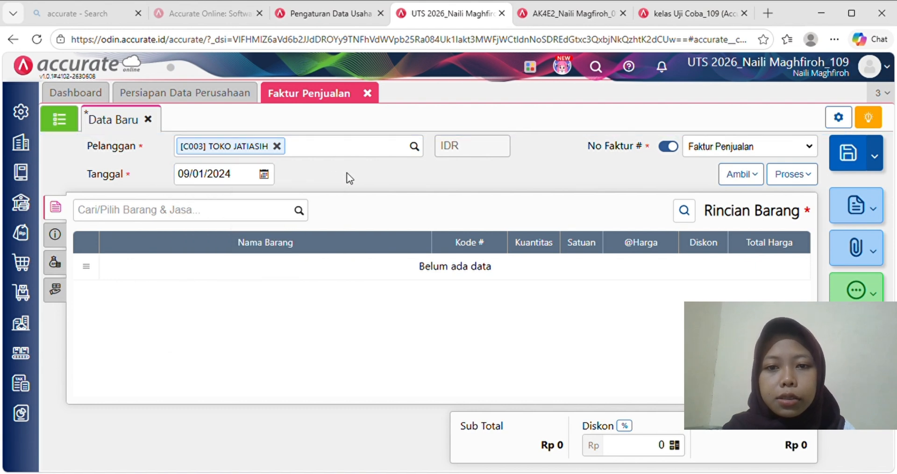
- Add 200 dus of Kopi Kita Coffee Drink at 150.000 each to the invoice
click(247, 216)
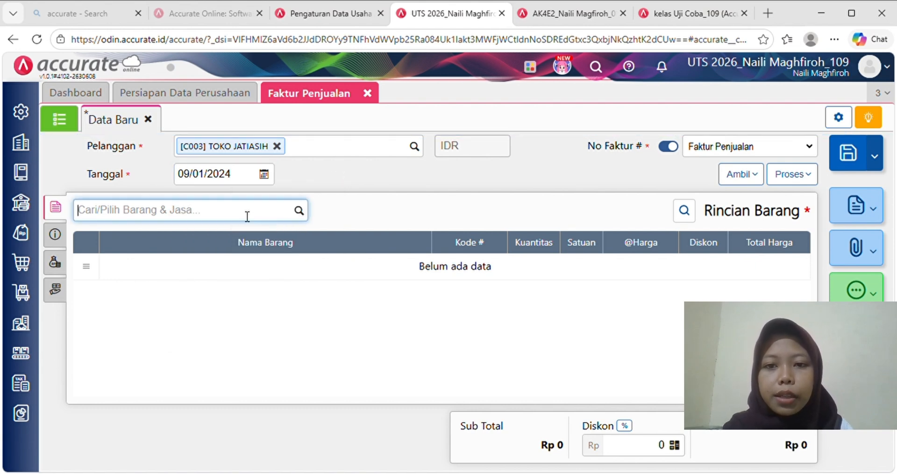
text(KOP)
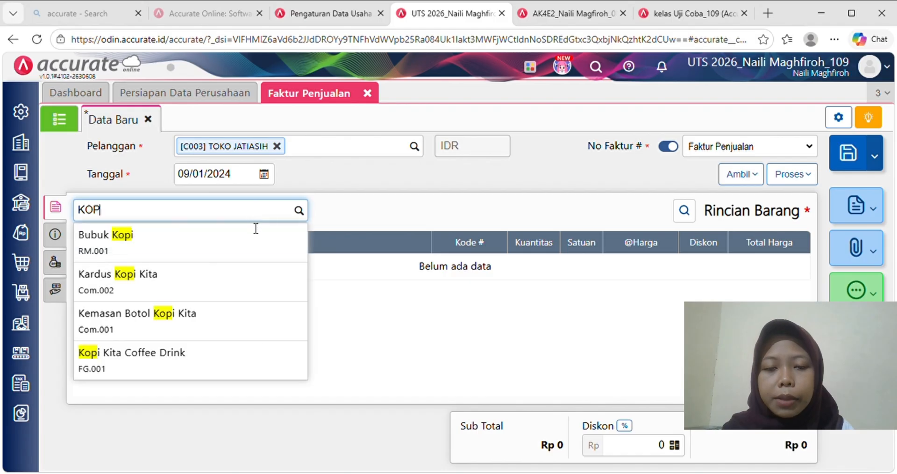
click(200, 360)
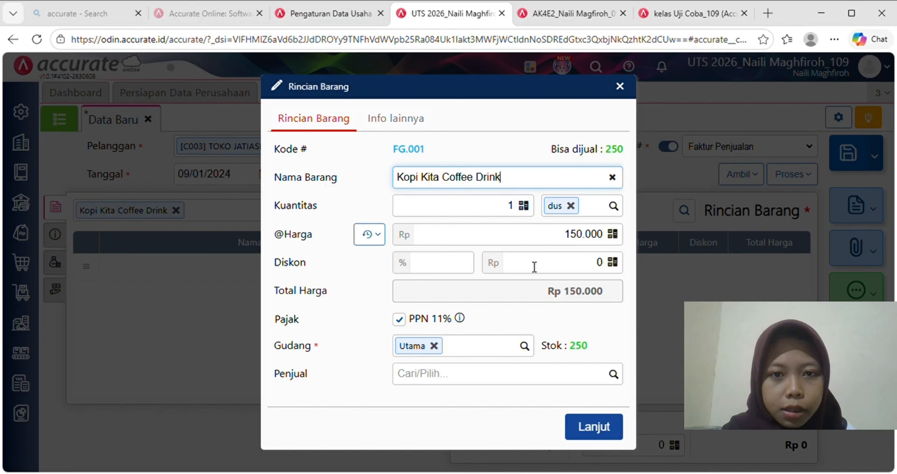
click(518, 209)
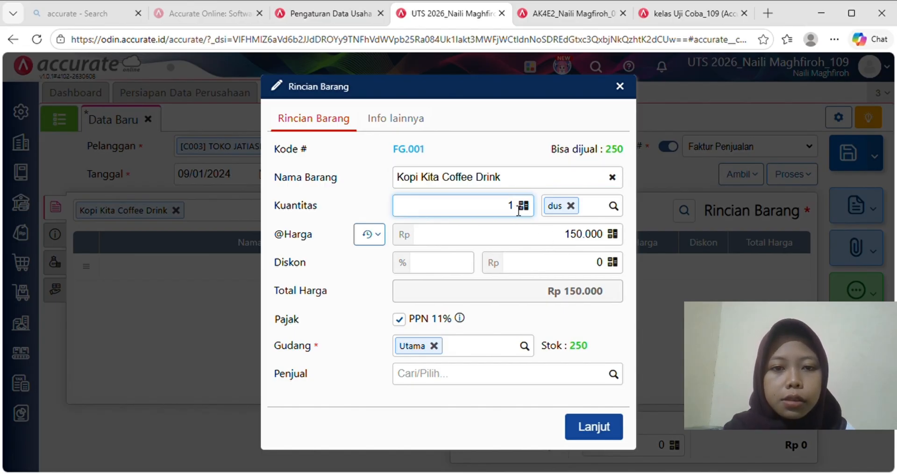
text(200)
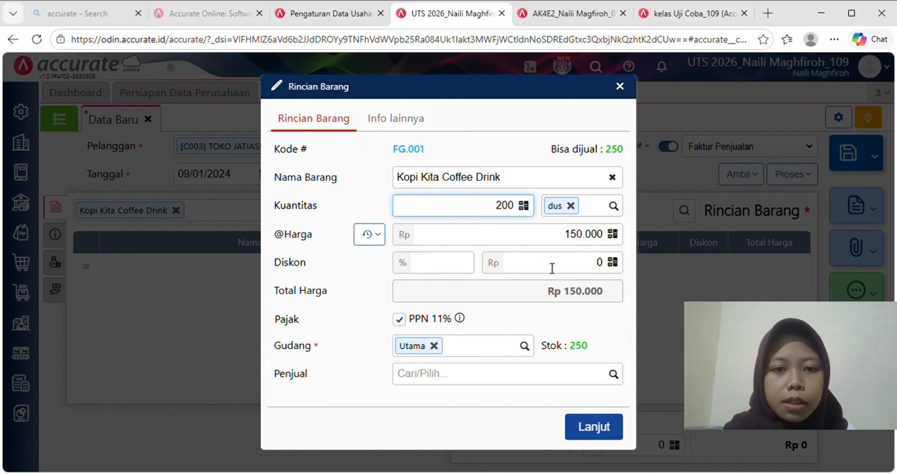
click(557, 296)
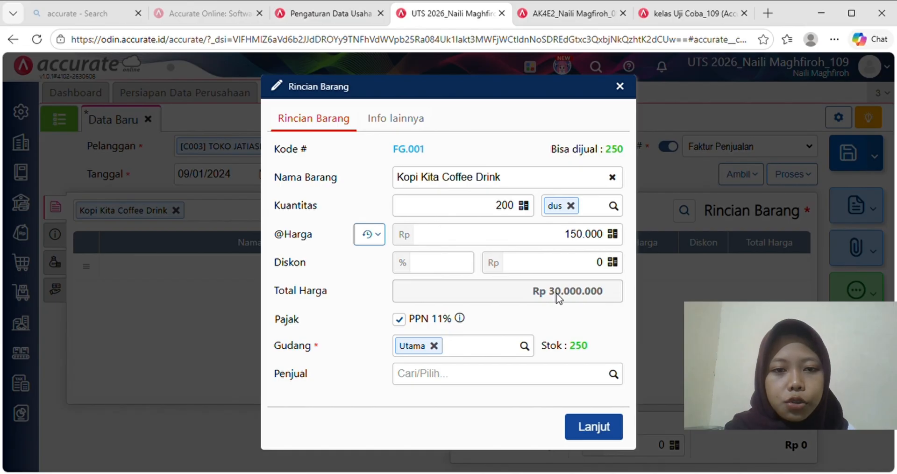
click(591, 426)
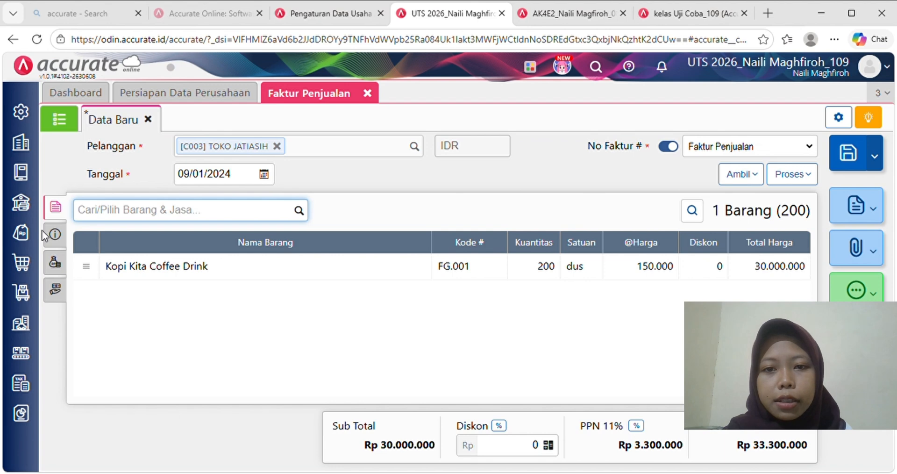
- Set the sales invoice's delivery date to 09/01/2024, then save it and start its payment via Proses > Pembayaran
click(52, 235)
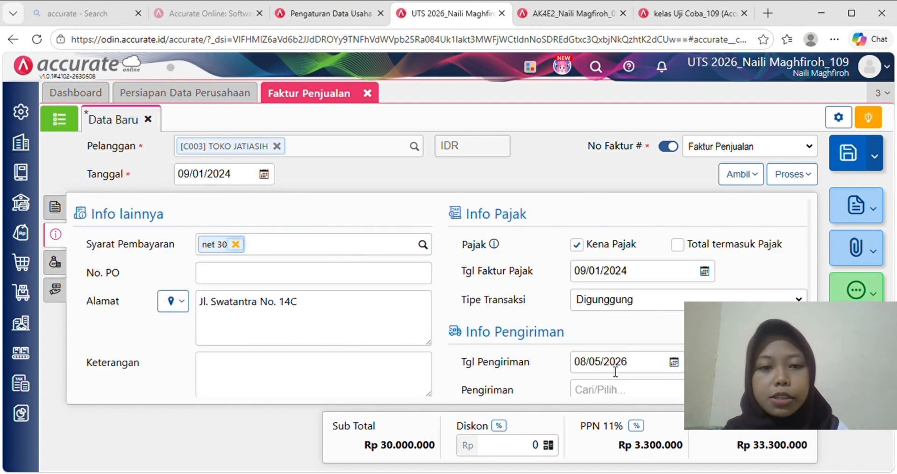
click(642, 365)
text(09/01/202)
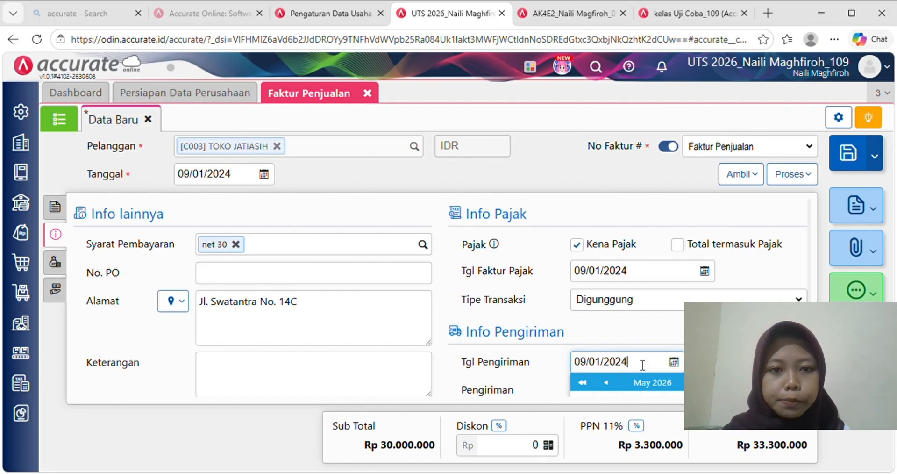
text(4)
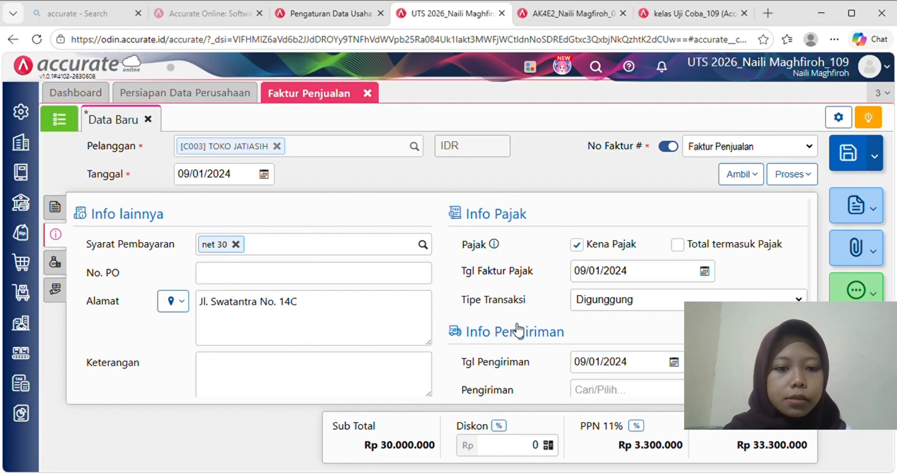
click(795, 182)
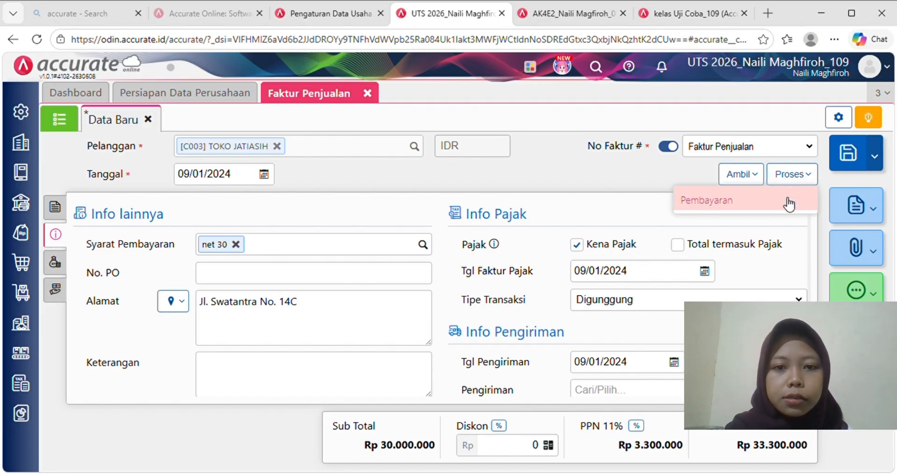
click(787, 202)
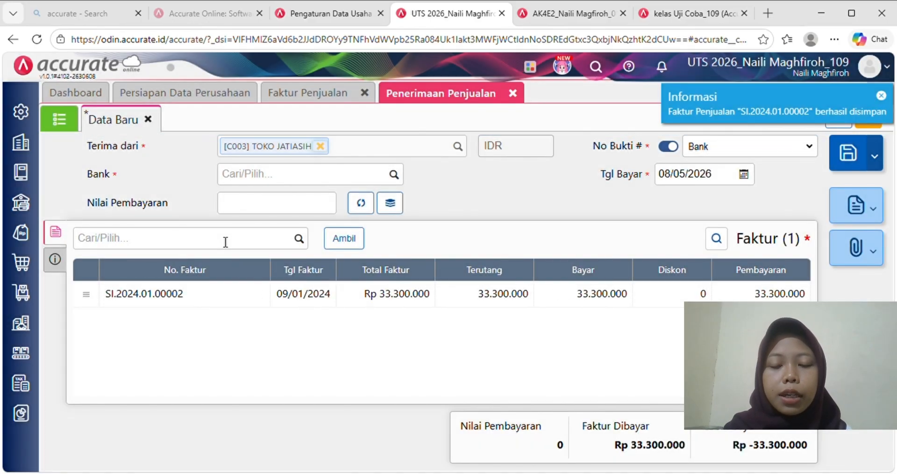
- Receive the payment into the Bank account and fill the amount from the invoice
click(55, 259)
click(256, 187)
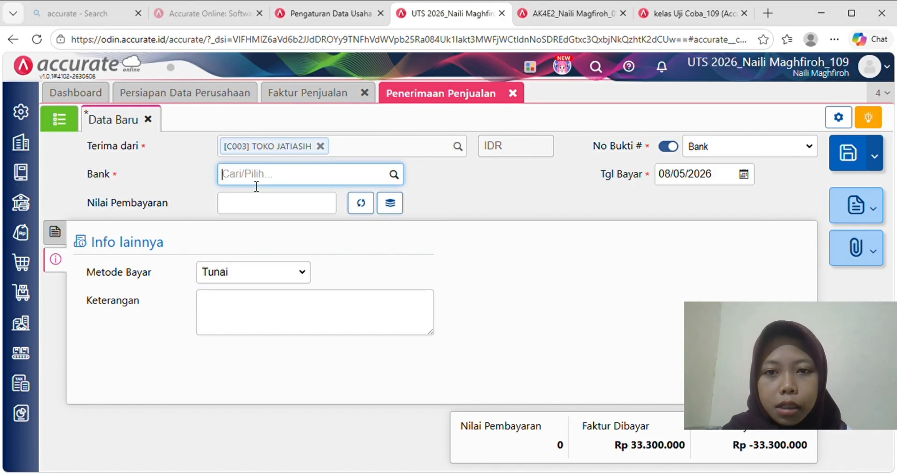
text(BANK)
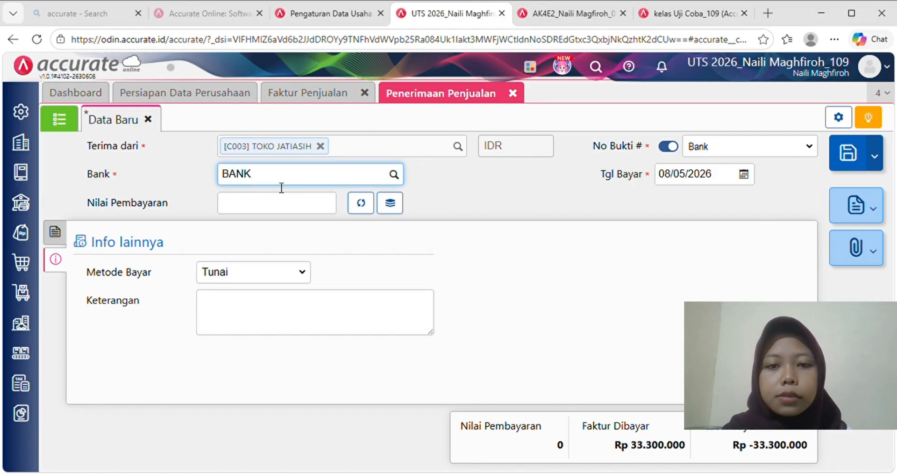
click(297, 203)
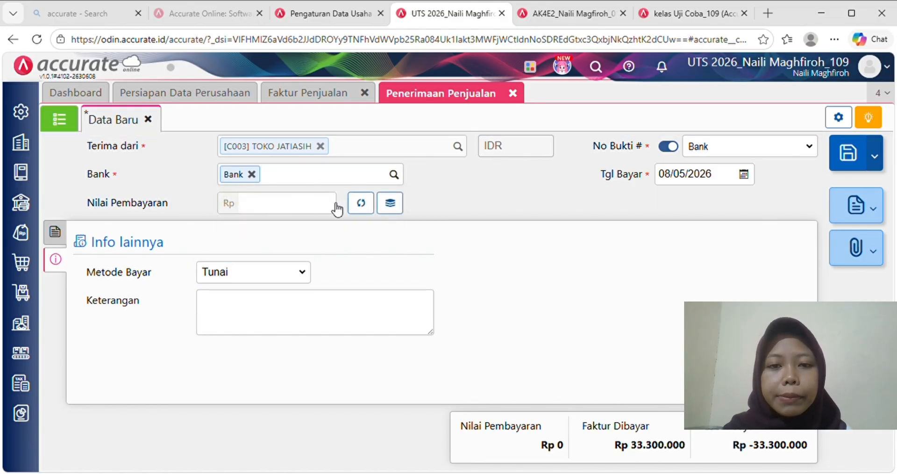
click(362, 207)
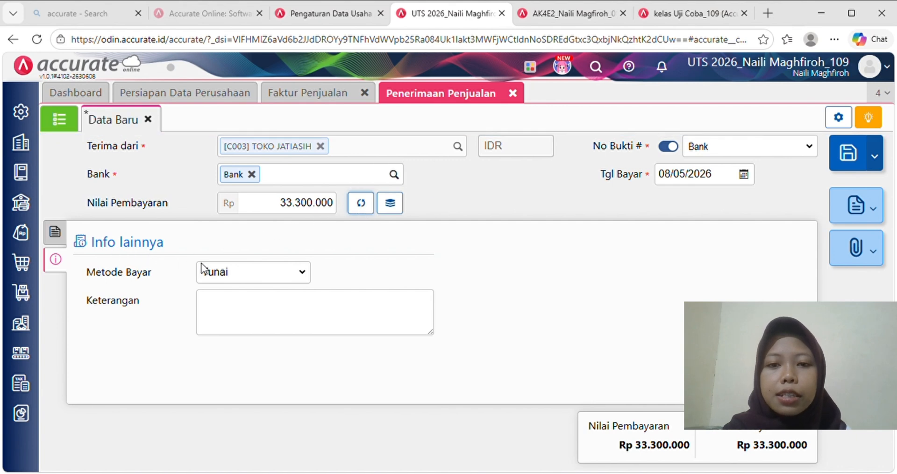
- Set the payment method to Transfer Bank with note 'Penjualan tunai kepada TOKO JATIASIH'
click(302, 279)
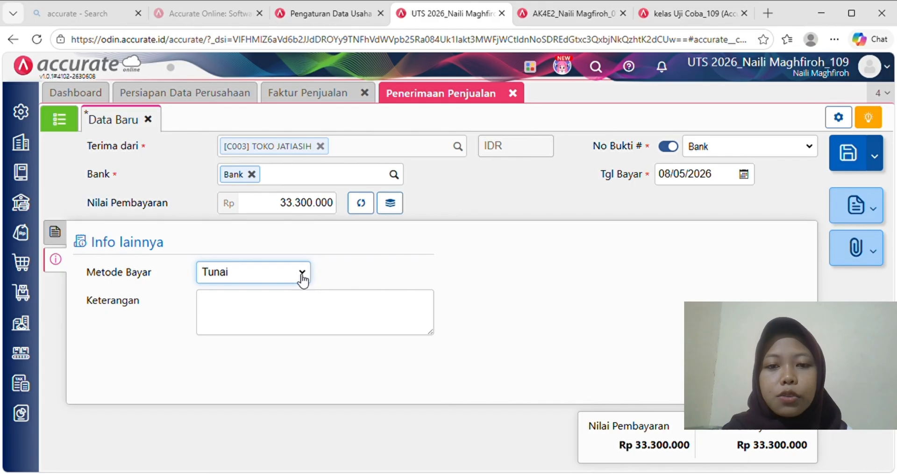
click(291, 328)
click(250, 310)
text(P)
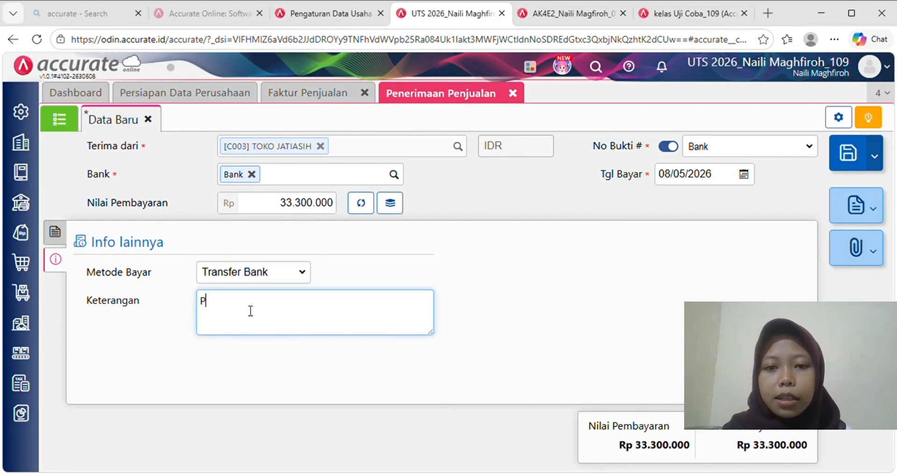
text(enjualan t)
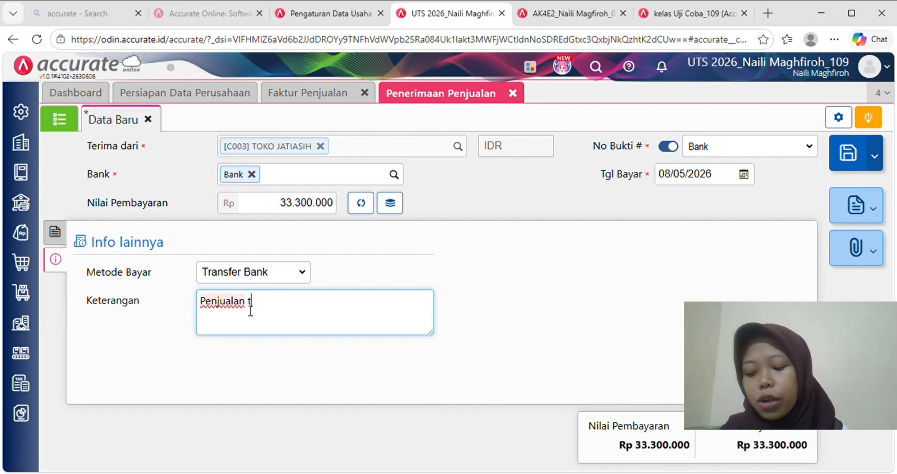
text(unai kepada )
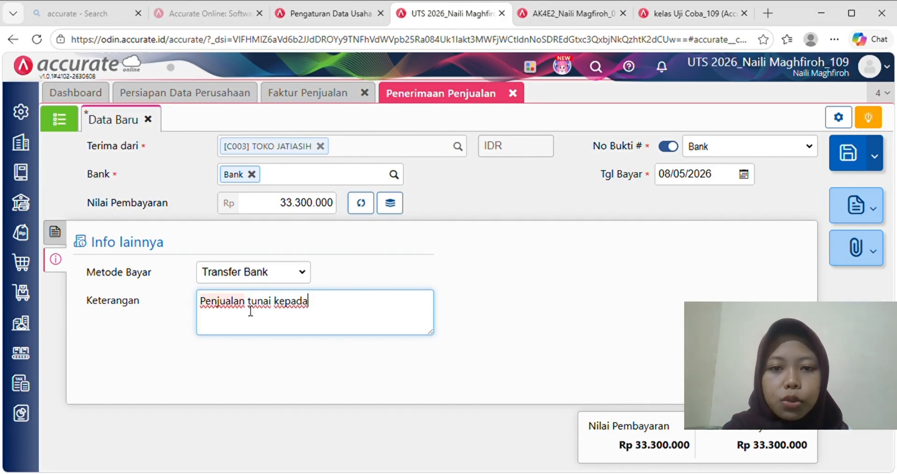
text(TOKO JATI)
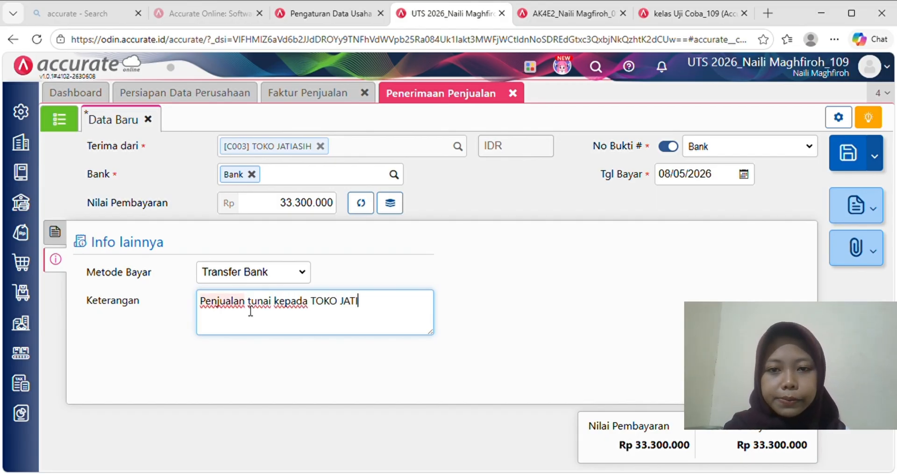
text(ASIH)
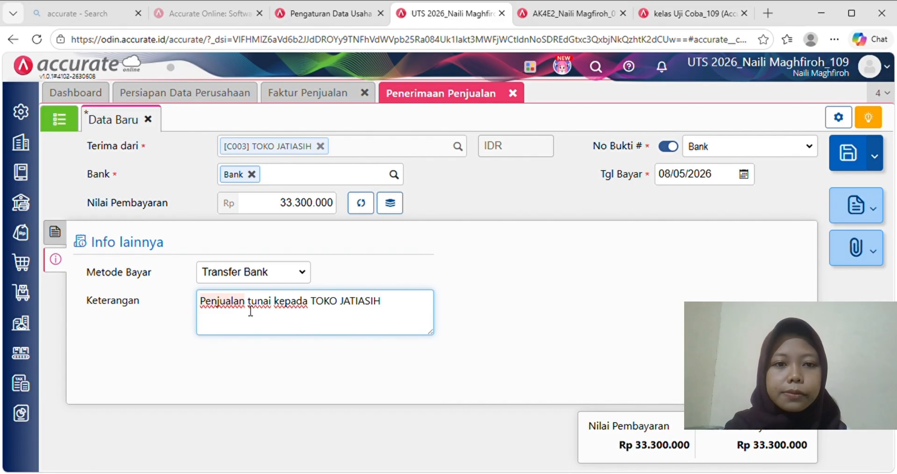
click(419, 269)
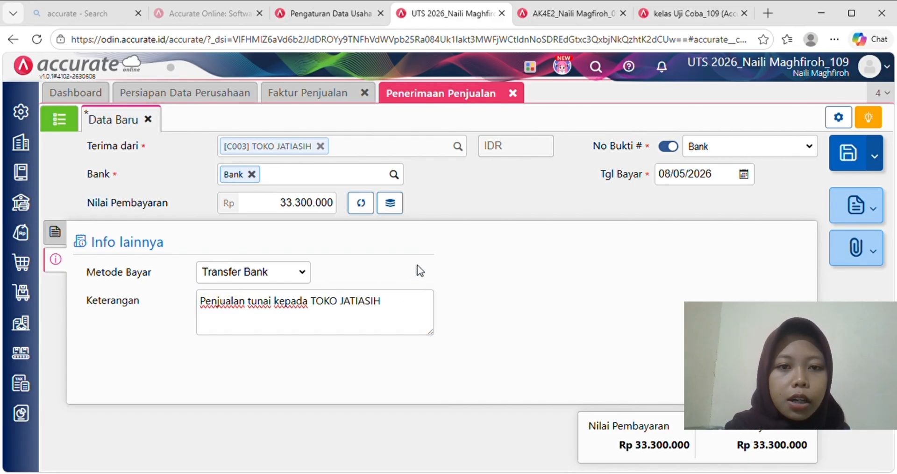
- Date the receipt 09/01/2024 and save it
click(721, 182)
text(09/01/20)
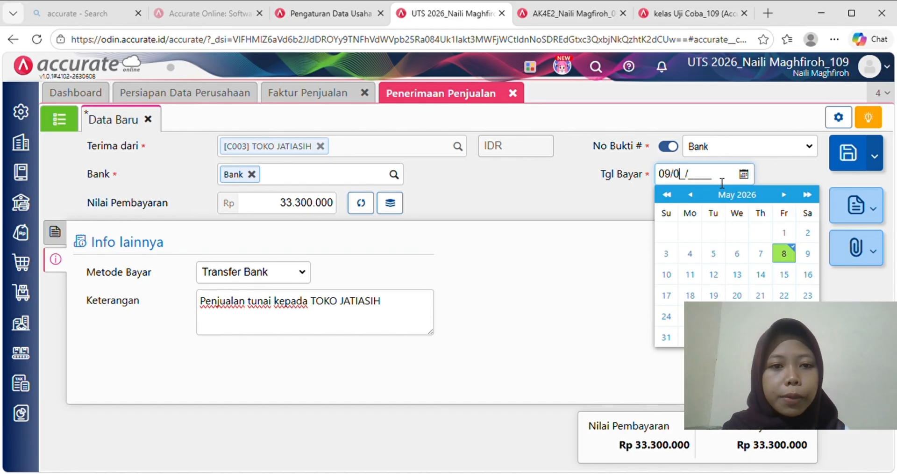
text(24)
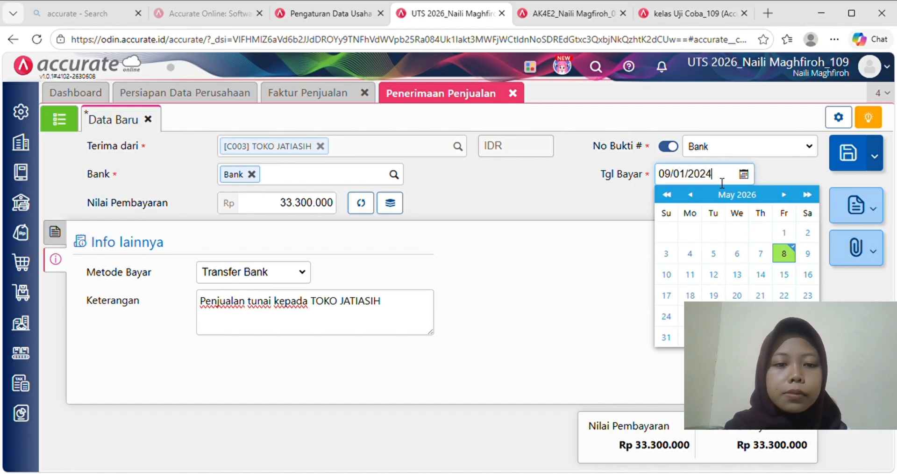
click(597, 208)
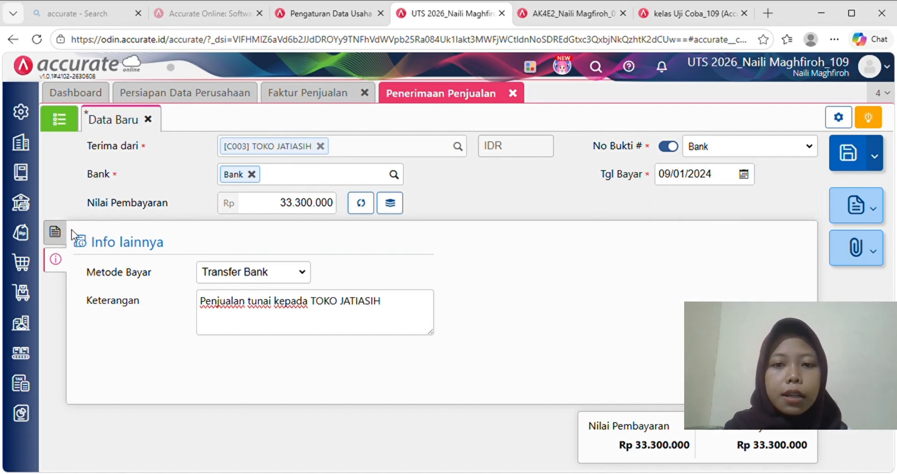
click(55, 231)
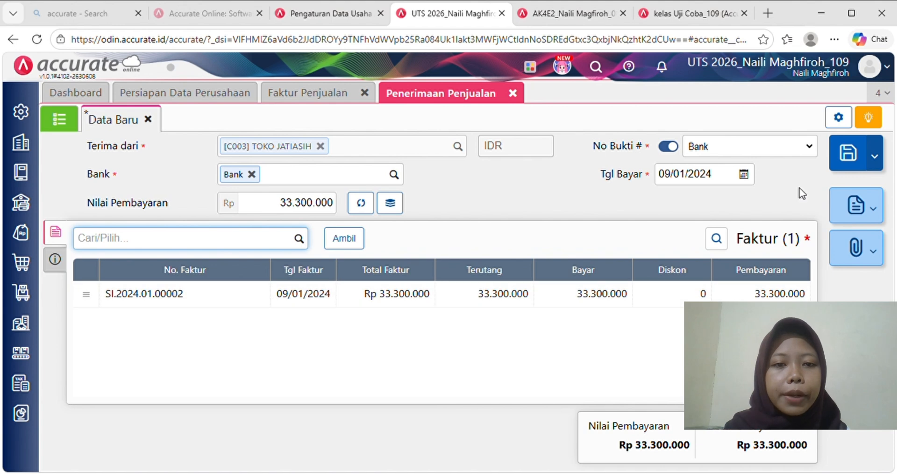
click(857, 161)
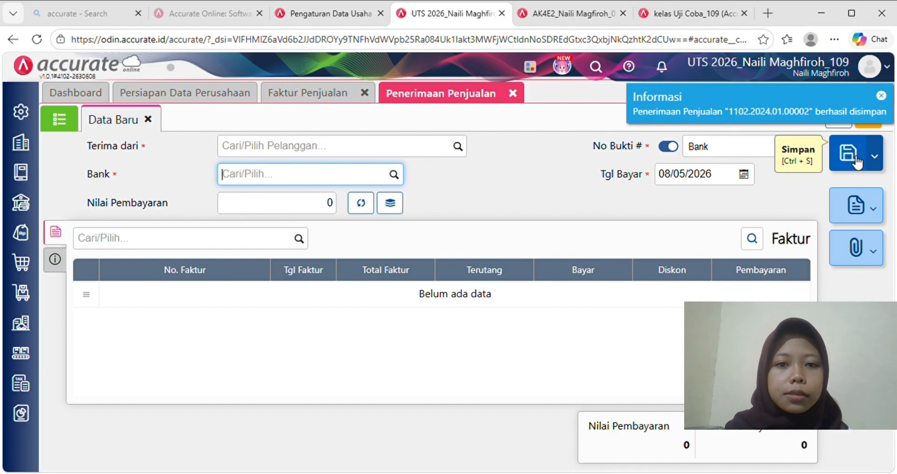
- Close the sales receipt and sales invoice tabs and start a new purchase invoice from Pembelian
click(514, 93)
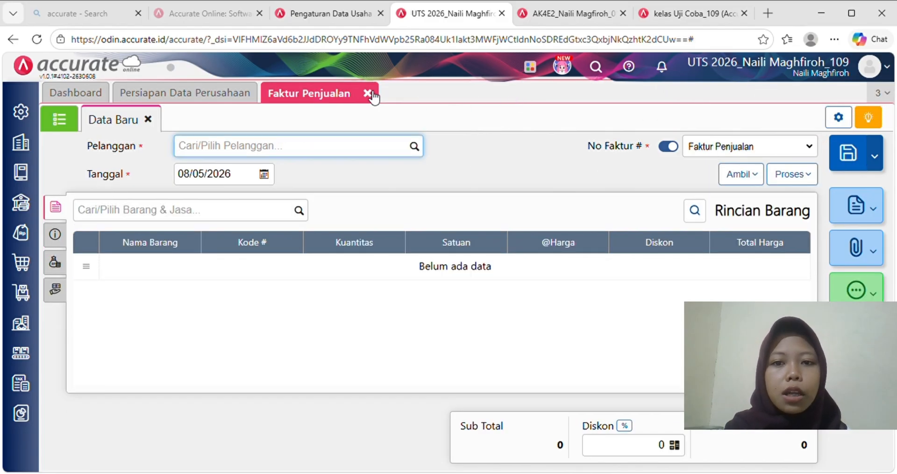
click(369, 93)
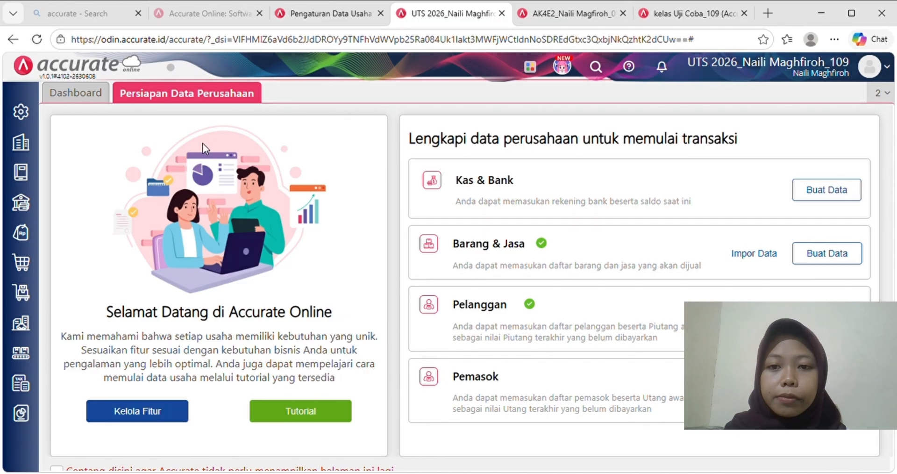
click(32, 262)
click(348, 228)
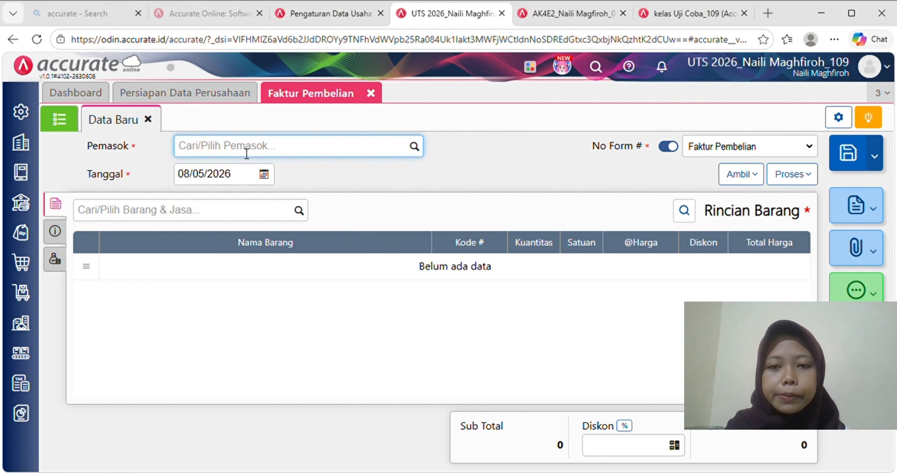
- Pick AVIGRAPHIA as the supplier and date the purchase invoice 16/01/2024
text(AV)
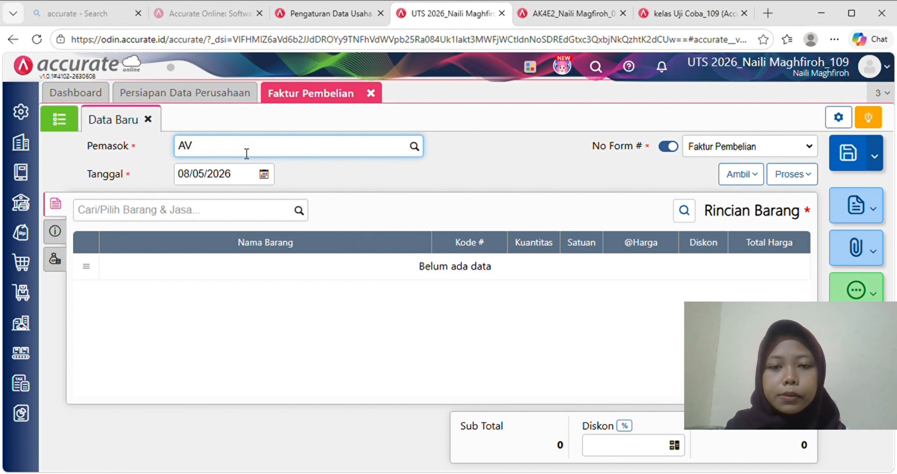
text(I)
click(253, 181)
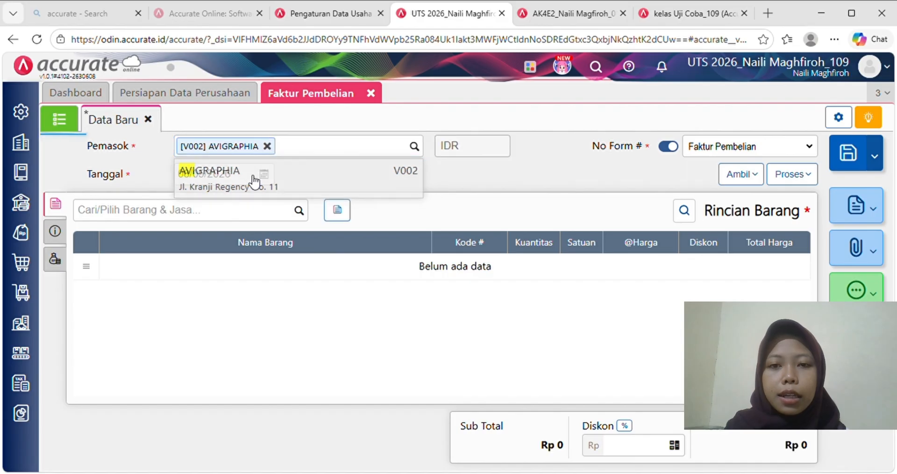
click(237, 179)
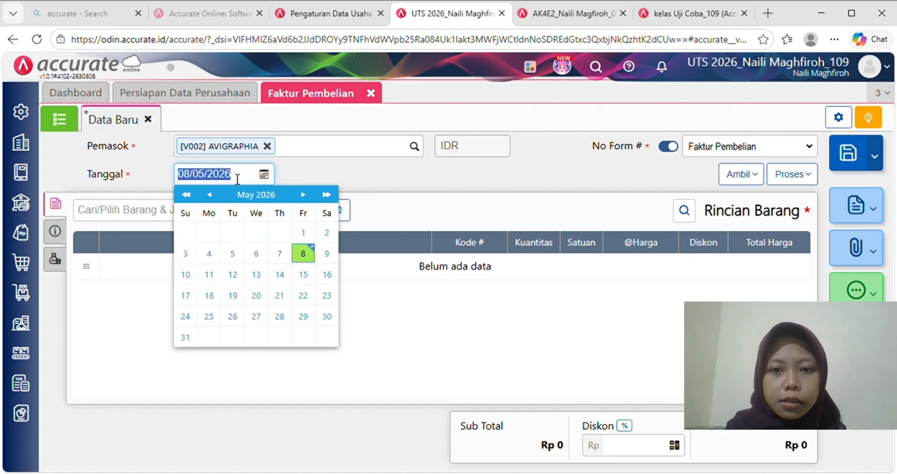
text(16/01/)
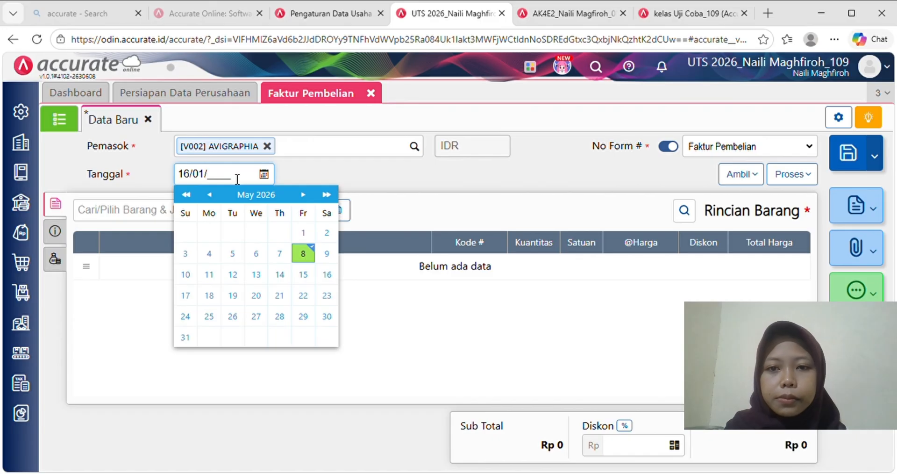
text(2024)
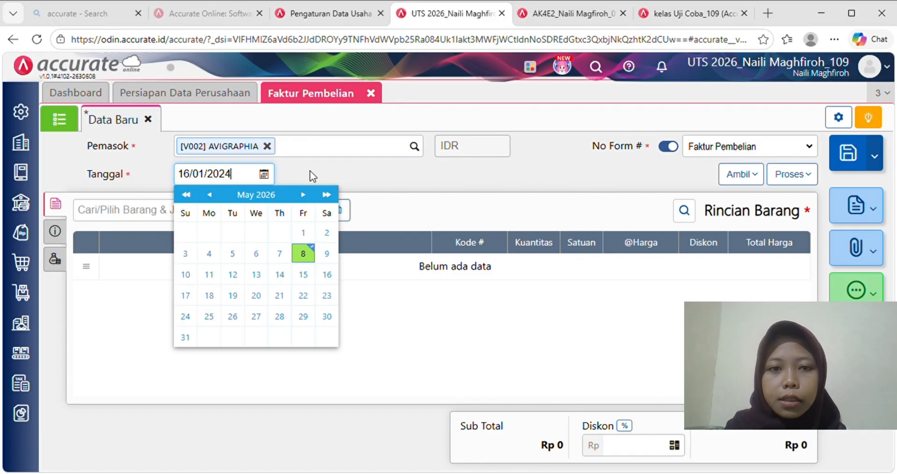
click(309, 171)
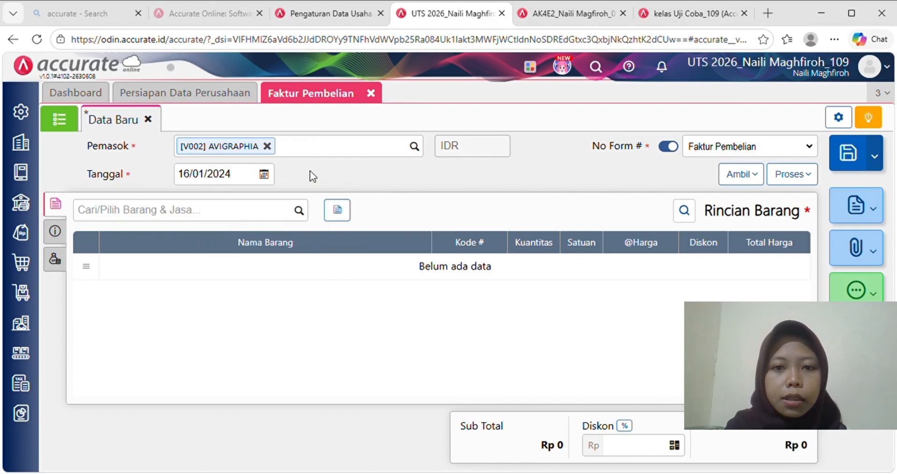
- Add Kemasan Botol Kopi Kita: 10.000 units at 500 each
click(294, 213)
text(KEMASA)
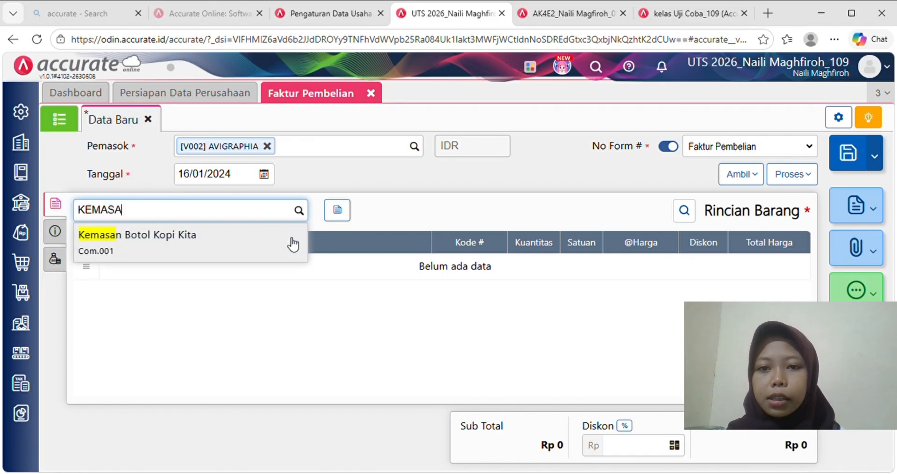
click(276, 251)
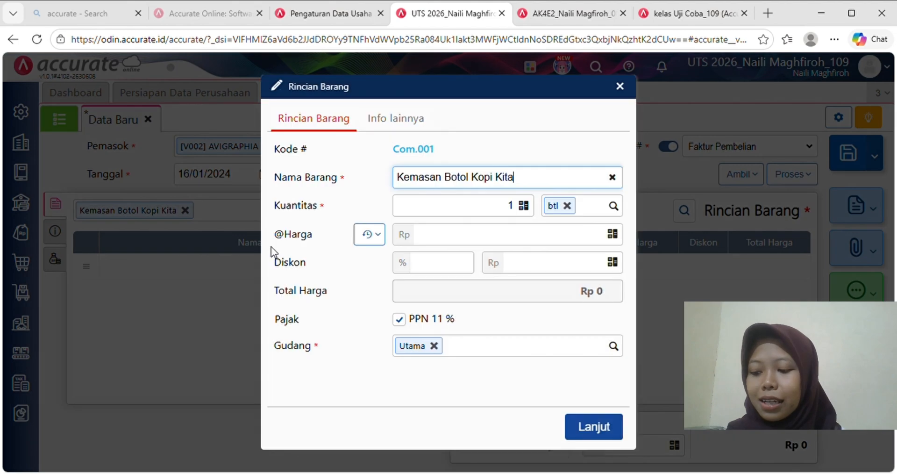
click(521, 210)
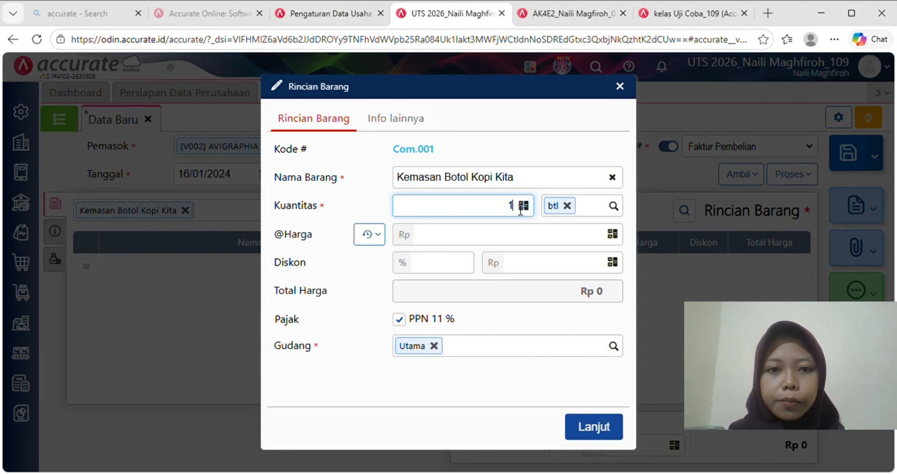
text(0000)
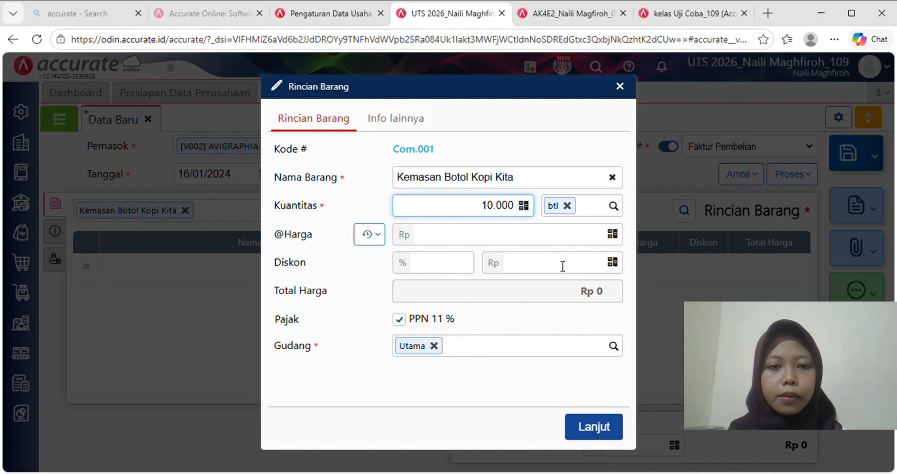
click(577, 239)
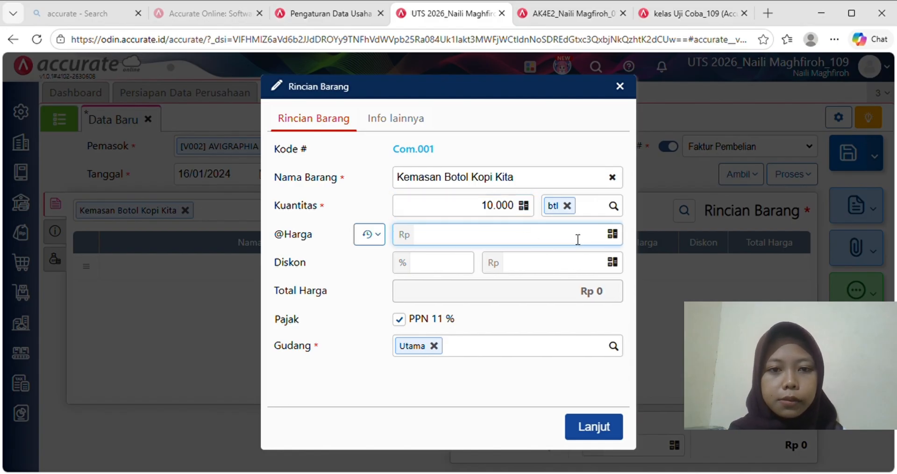
text(500)
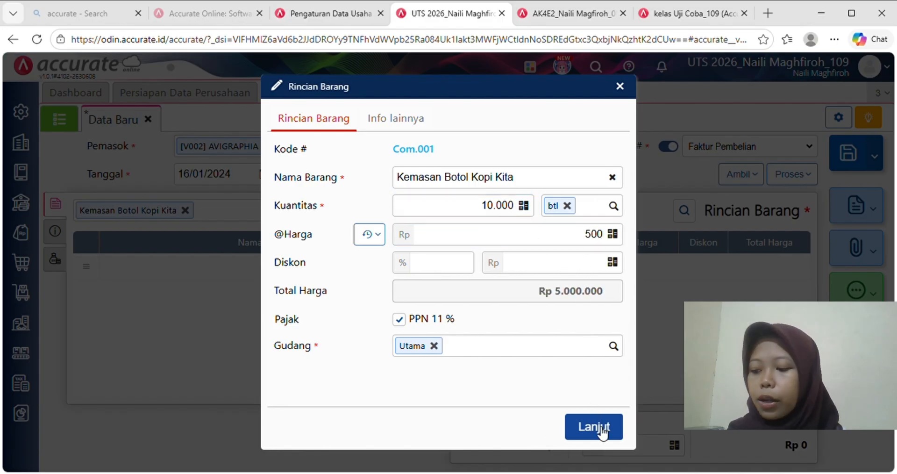
click(600, 430)
- Add Kardus Kopi Kita: 300 units at 1.200 each
text(KARDU)
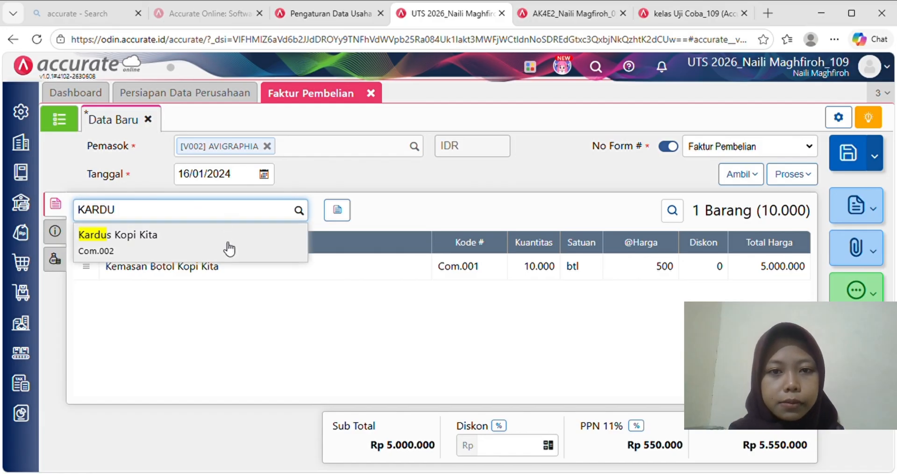
click(230, 246)
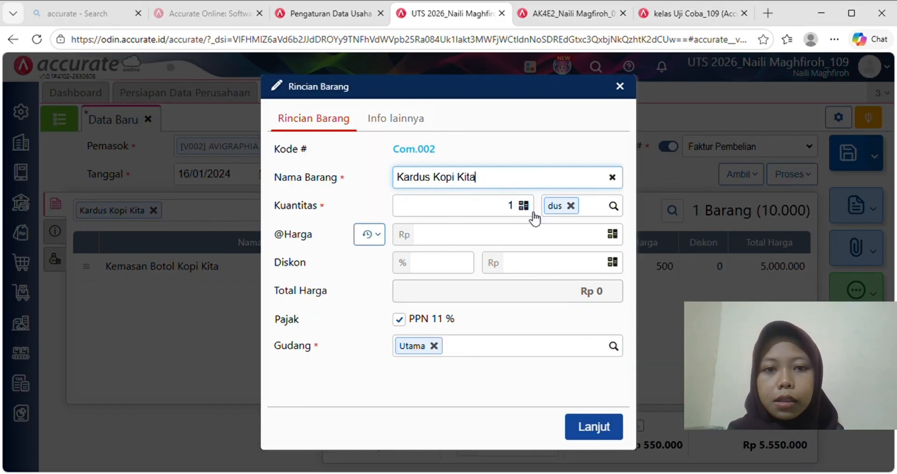
click(519, 209)
text(300)
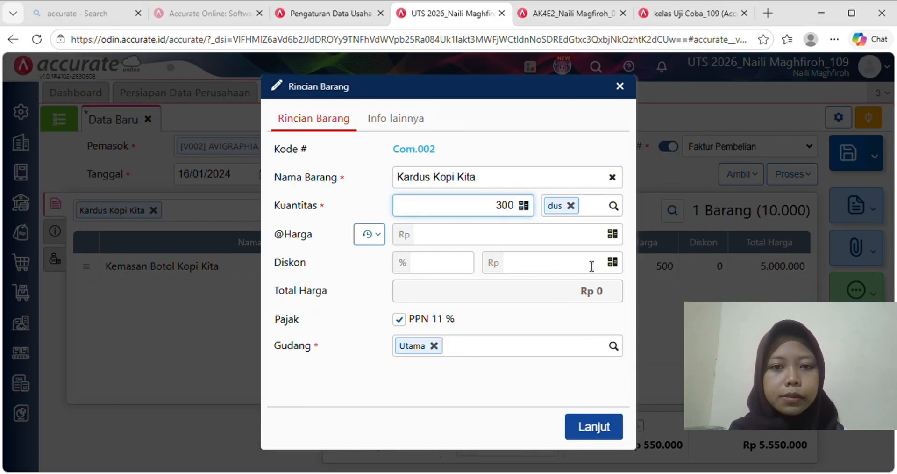
click(583, 236)
text(1200)
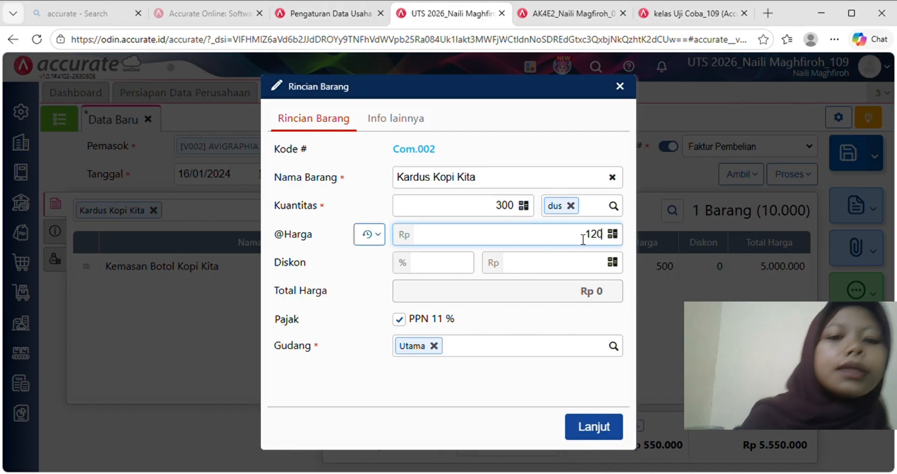
click(578, 295)
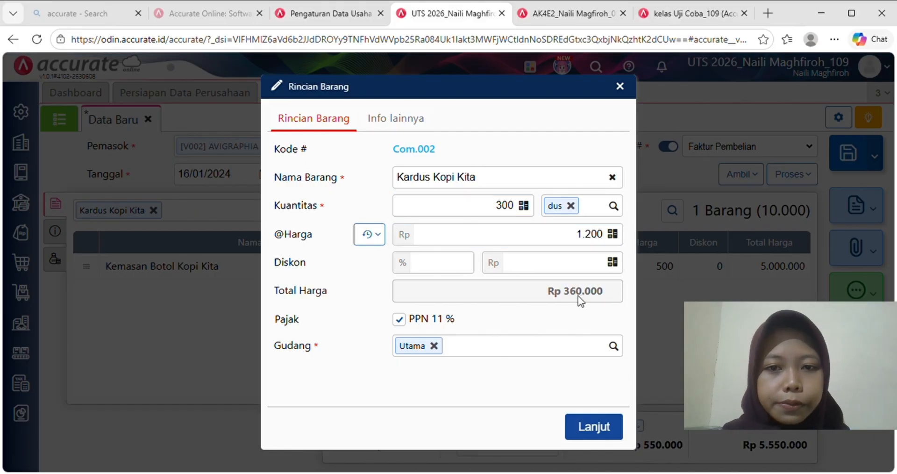
click(593, 424)
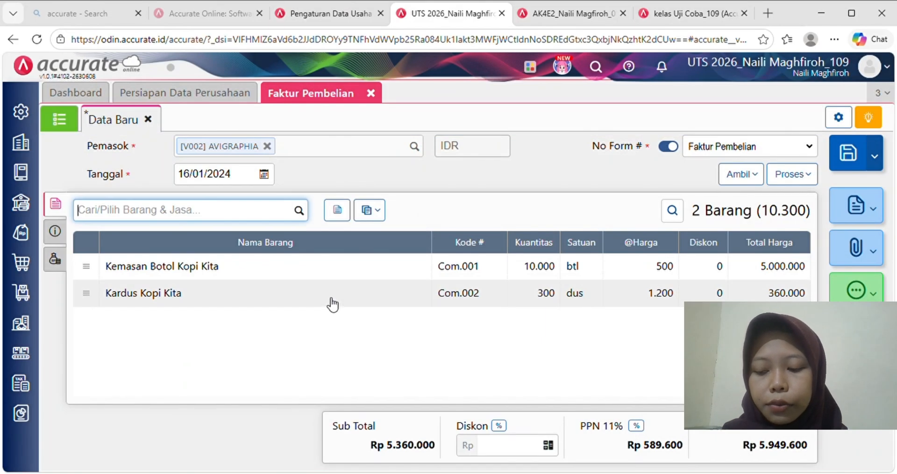
- Enter invoice number AGraphia-053 and shipping date 16/01/2024 in the additional info
click(56, 233)
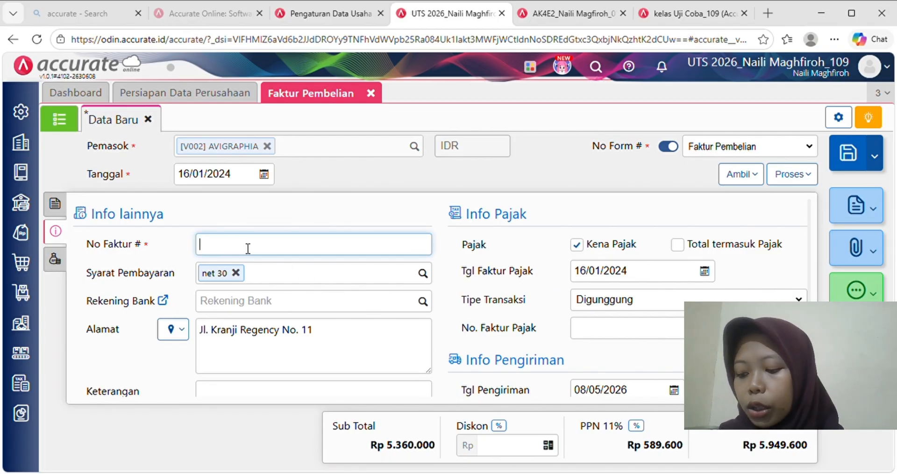
text(A)
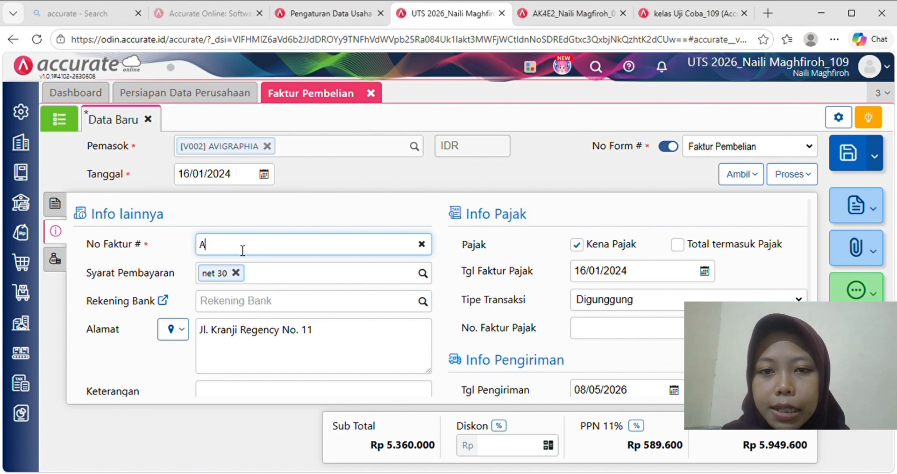
text(Graphia)
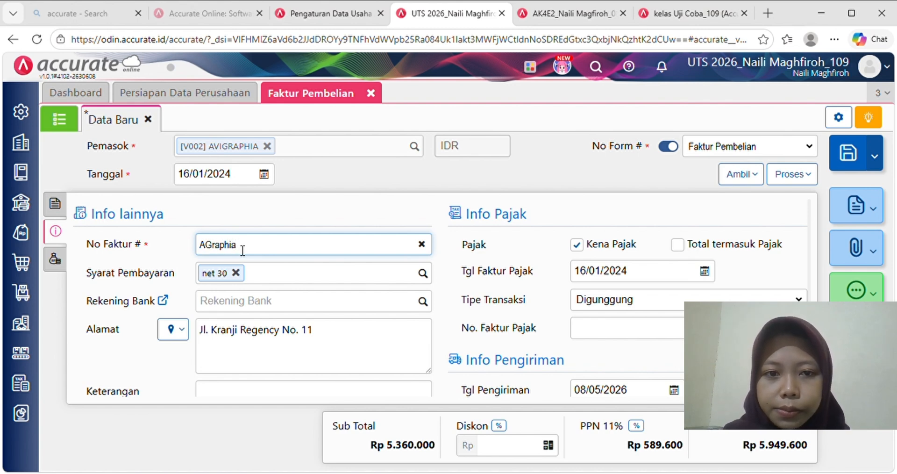
text(-053)
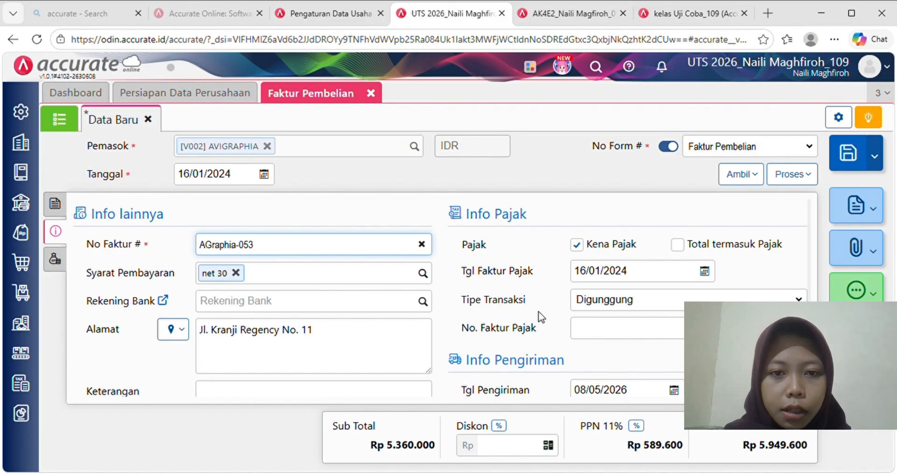
scroll(541, 317, down, 2)
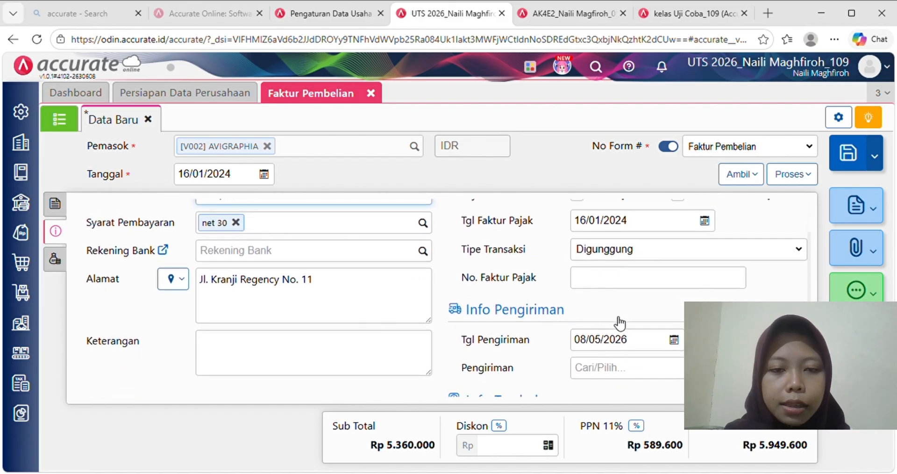
click(642, 346)
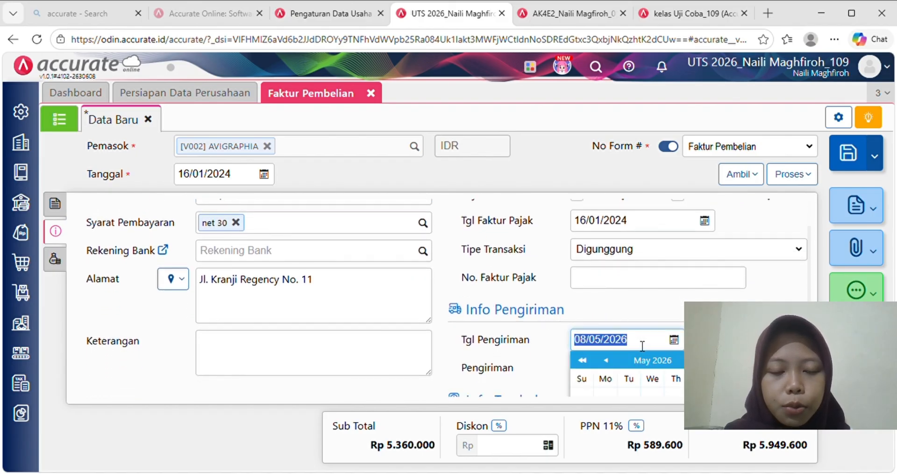
text(16/01/202)
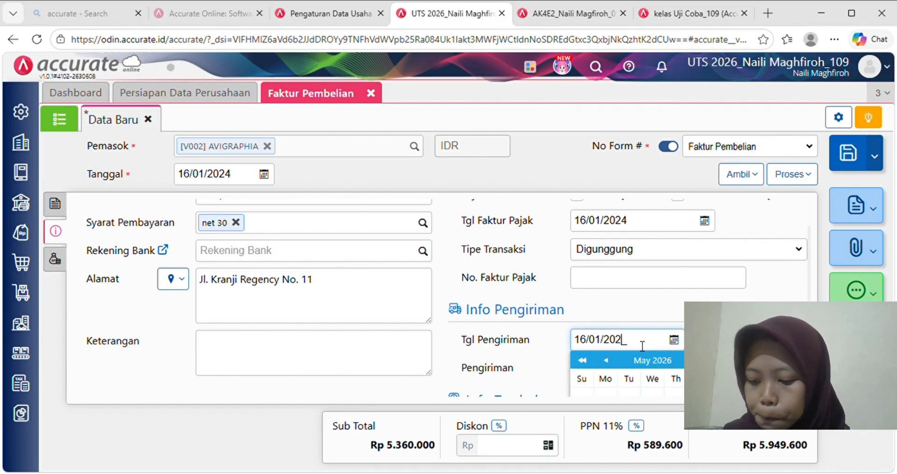
text(4)
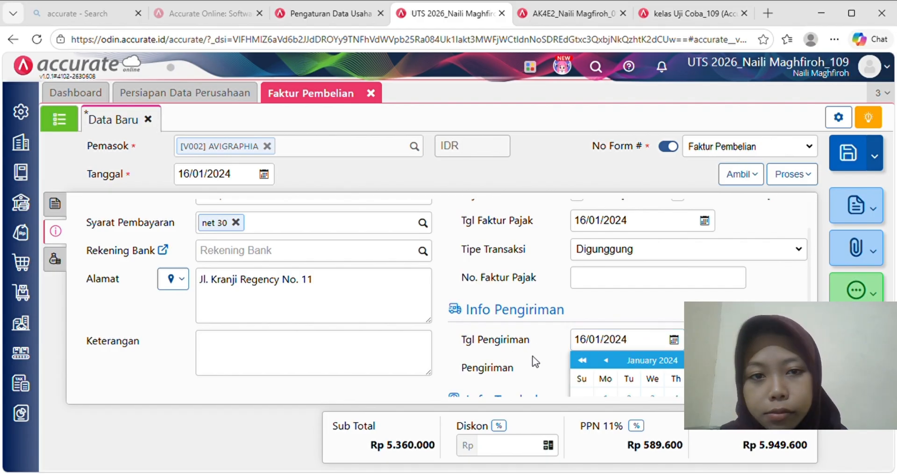
click(535, 361)
- Check the invoice's other costs, return to the item list, and bring up the Proses menu
scroll(536, 362, down, 1)
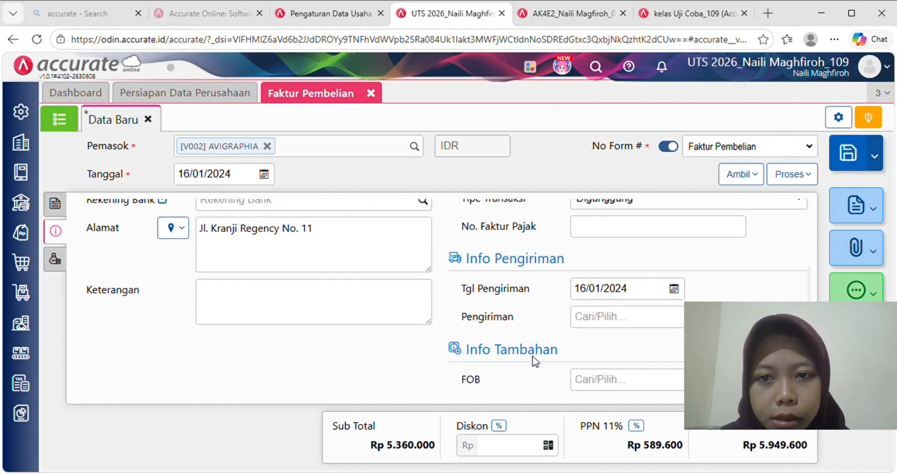
click(57, 260)
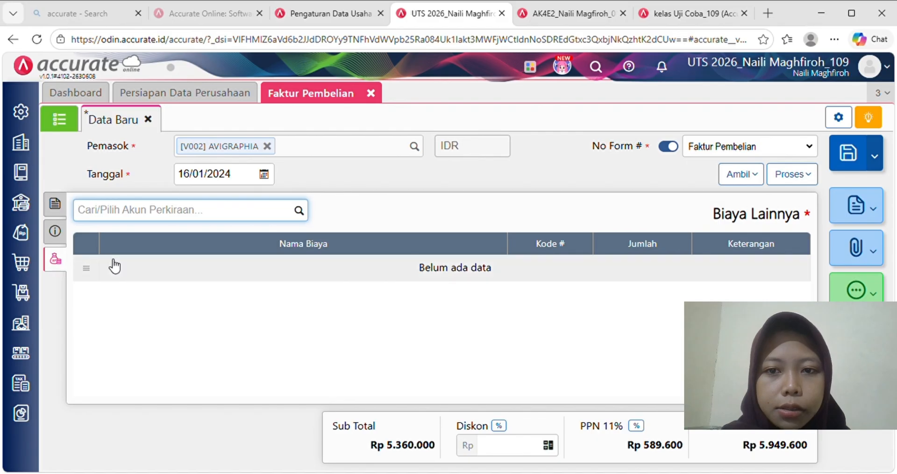
click(53, 203)
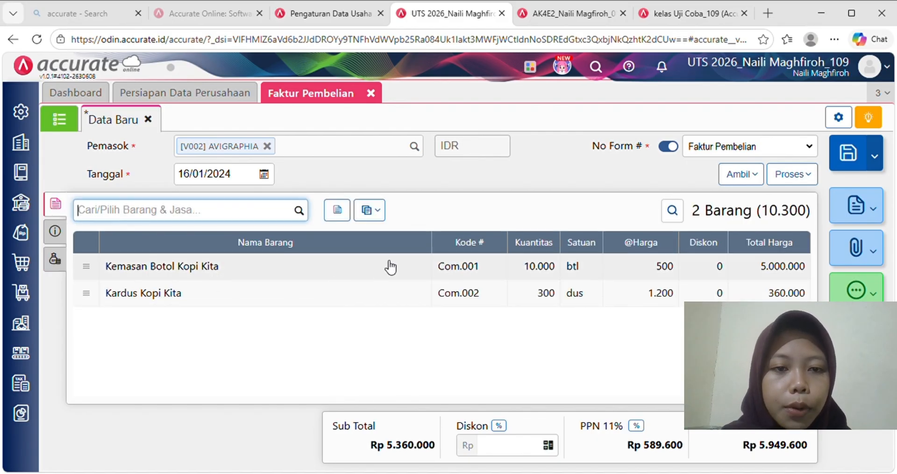
click(793, 177)
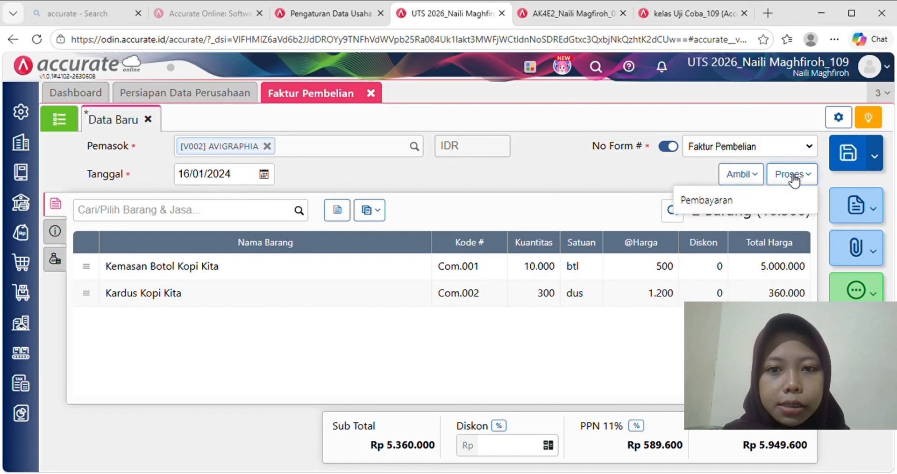
- Start the purchase payment from Bank account 1102 and fill the amount of 5.949.600
click(794, 207)
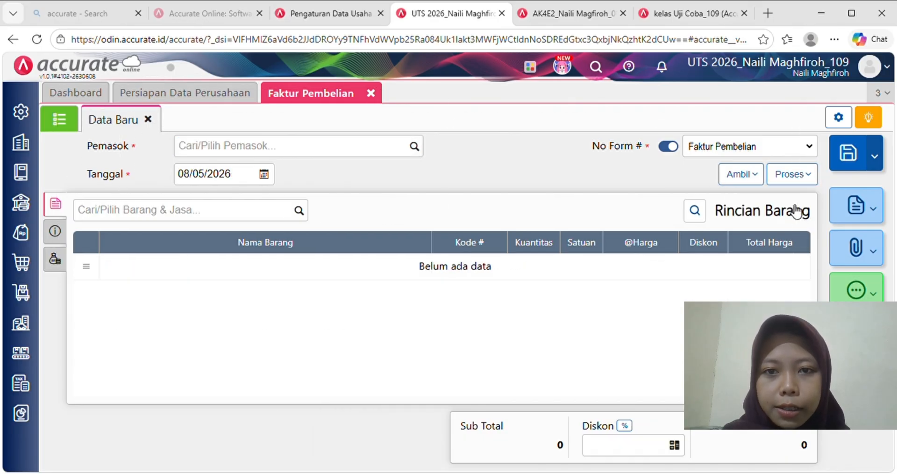
click(284, 148)
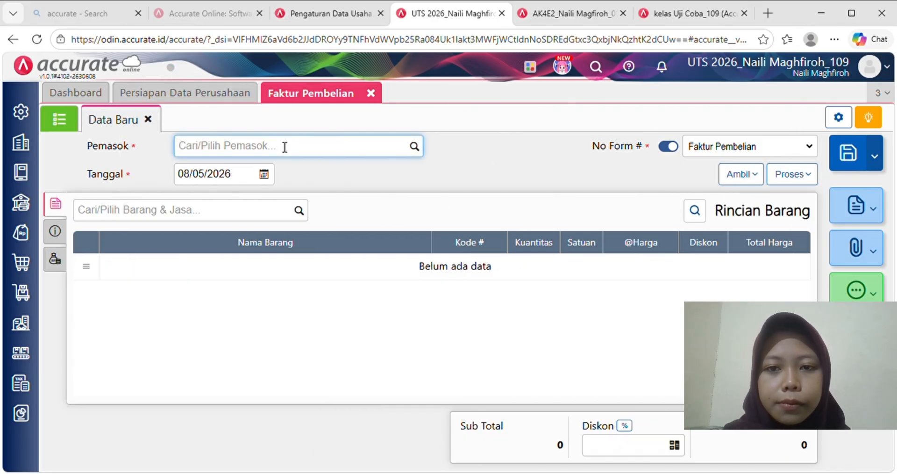
text(bank)
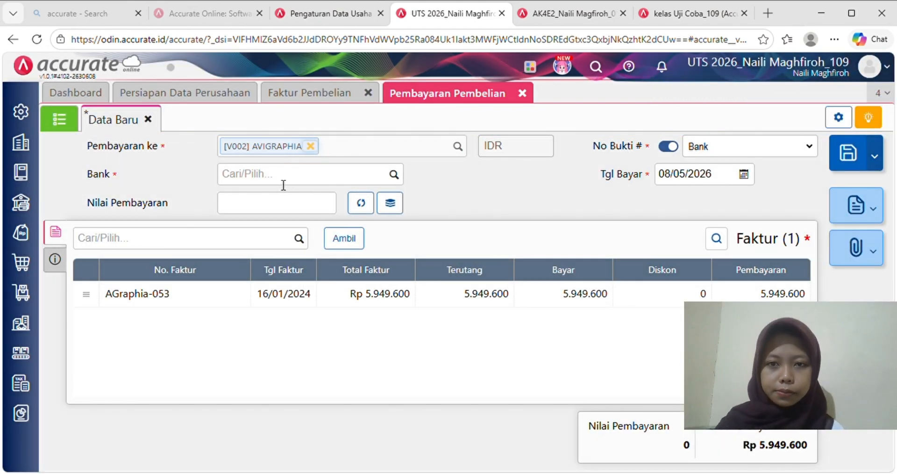
click(283, 184)
text(bank)
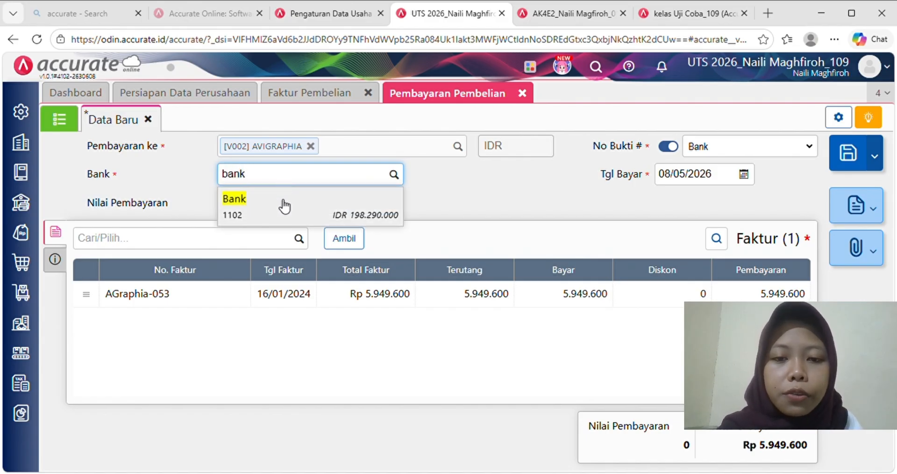
click(287, 202)
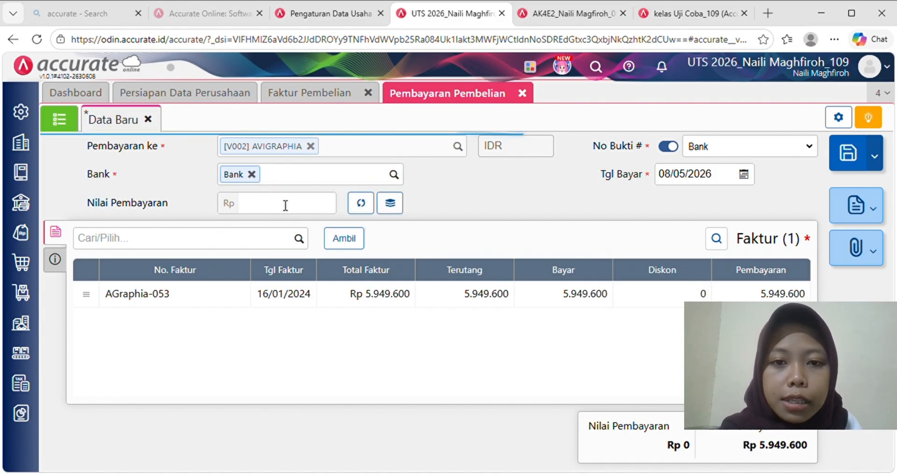
click(362, 204)
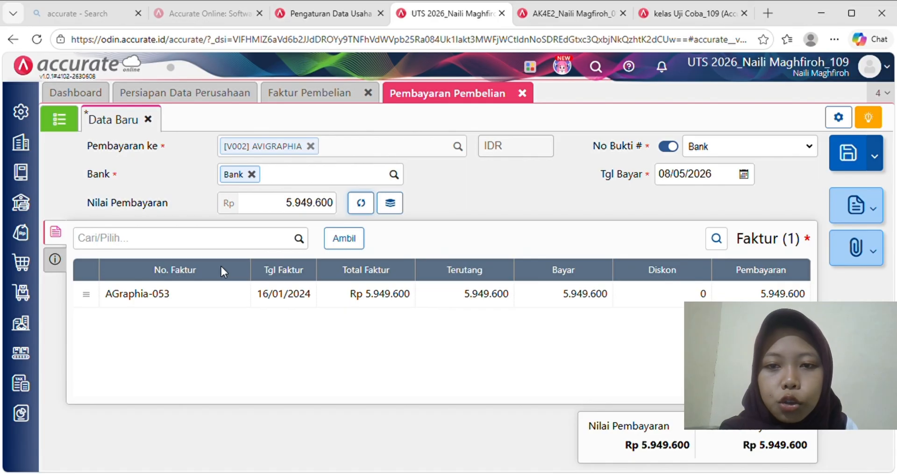
- Use Transfer Bank with the note 'Pembelian bahan penolong kepada AVIGRAPHIA secara tunai'
click(59, 264)
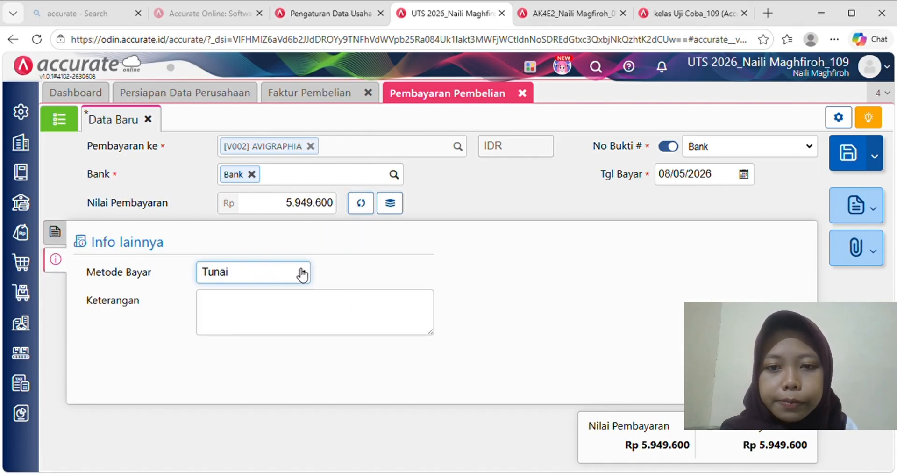
click(283, 323)
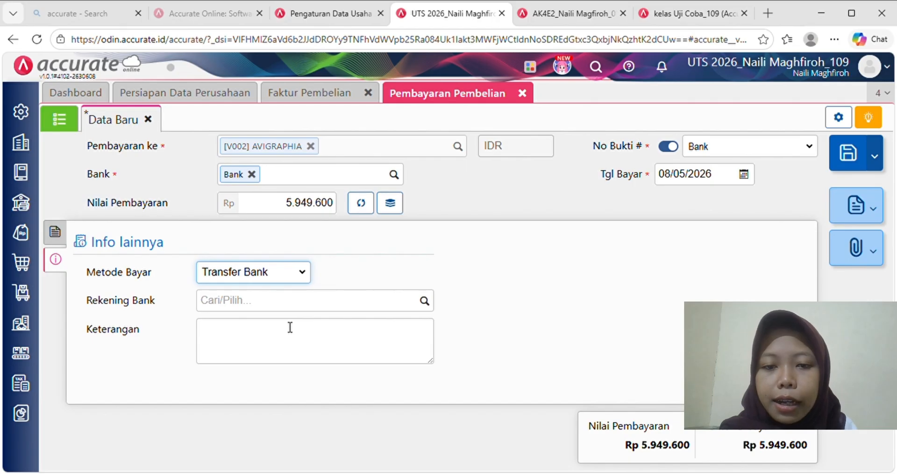
click(290, 327)
text(Pembelian ba)
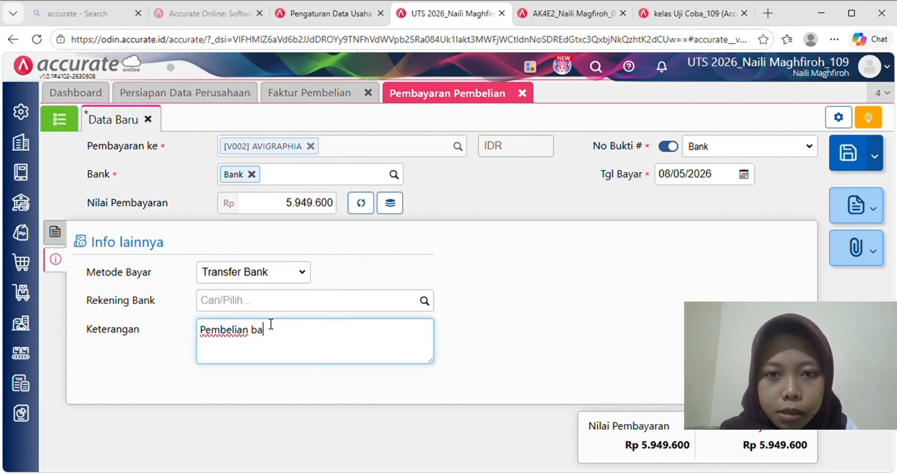
text(han penolong)
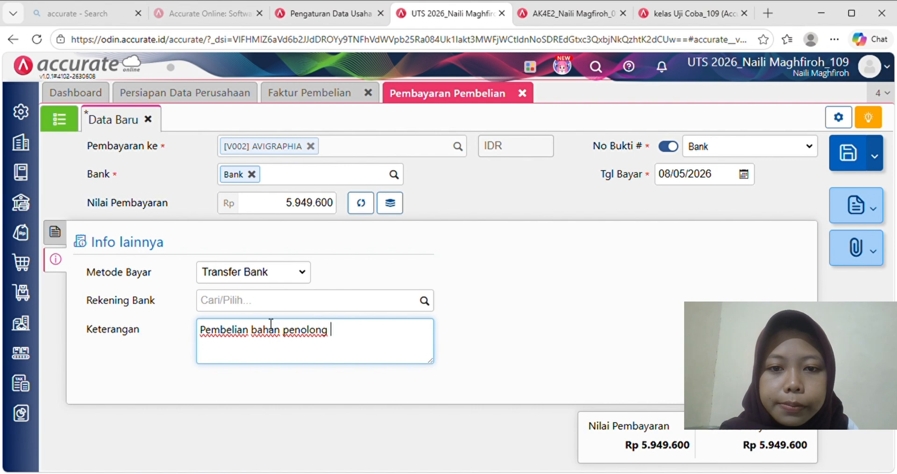
text( kepada )
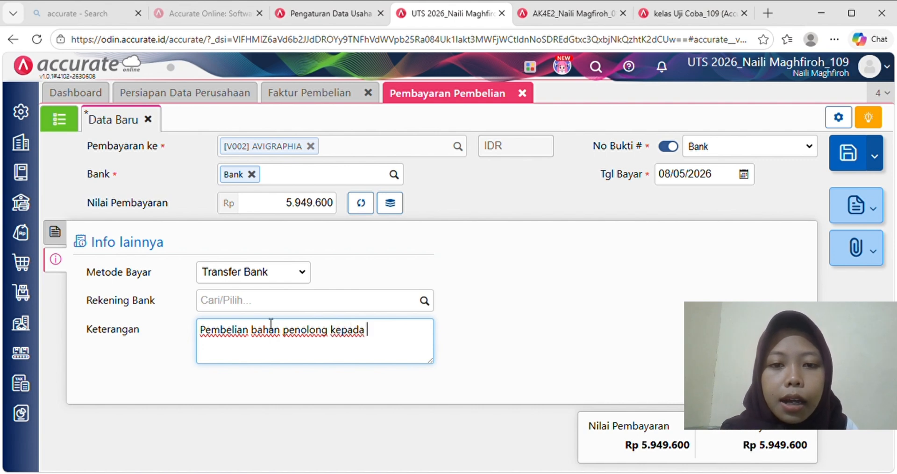
text(AVI)
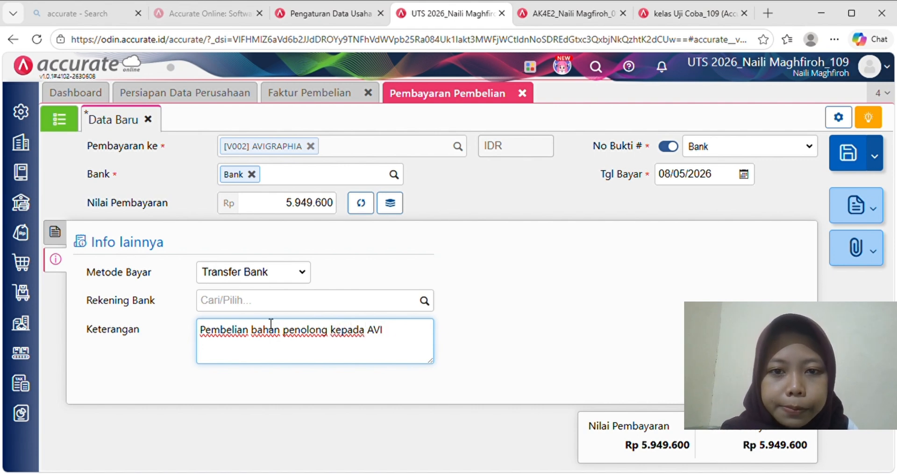
text(GRAPHIA)
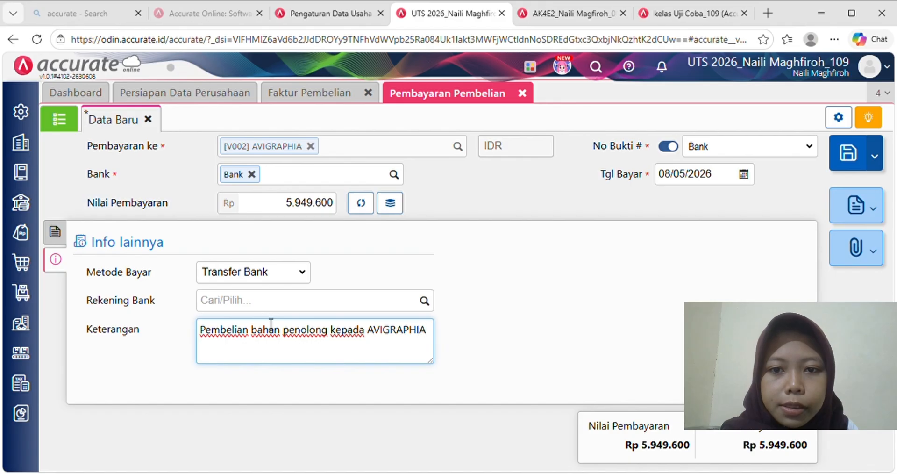
text( secara tunai)
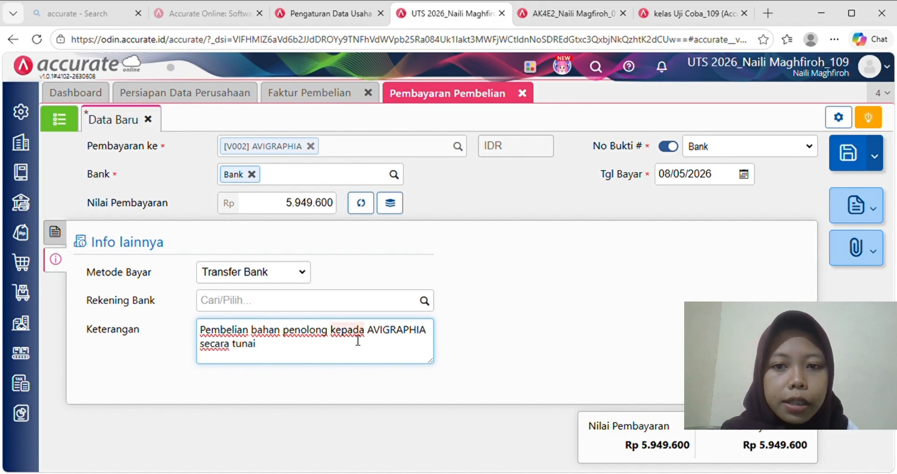
click(533, 336)
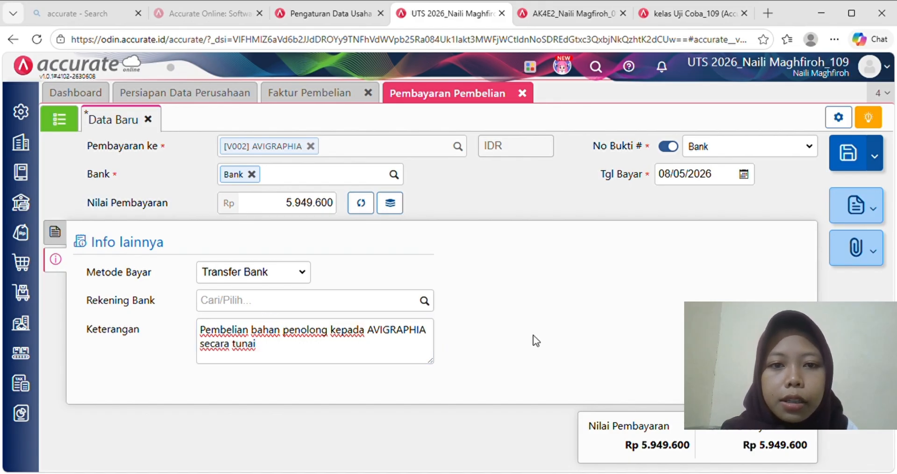
- Date the AVIGRAPHIA payment 16/01/2024 and save it
click(57, 237)
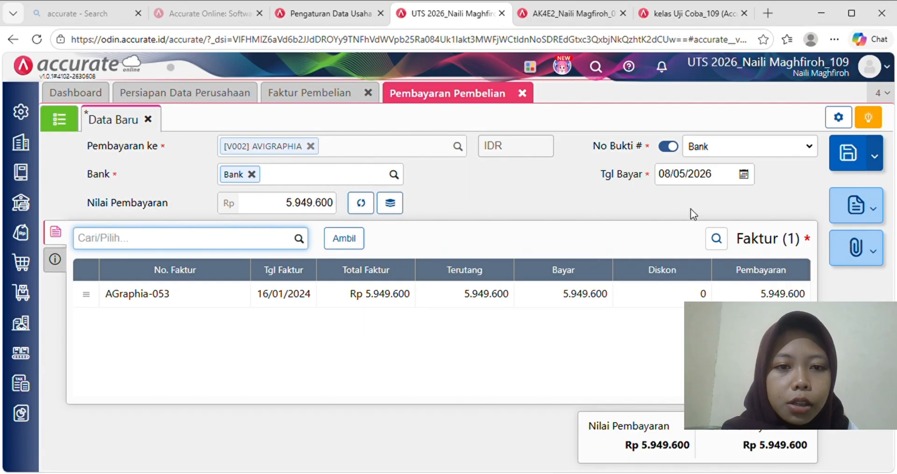
click(720, 182)
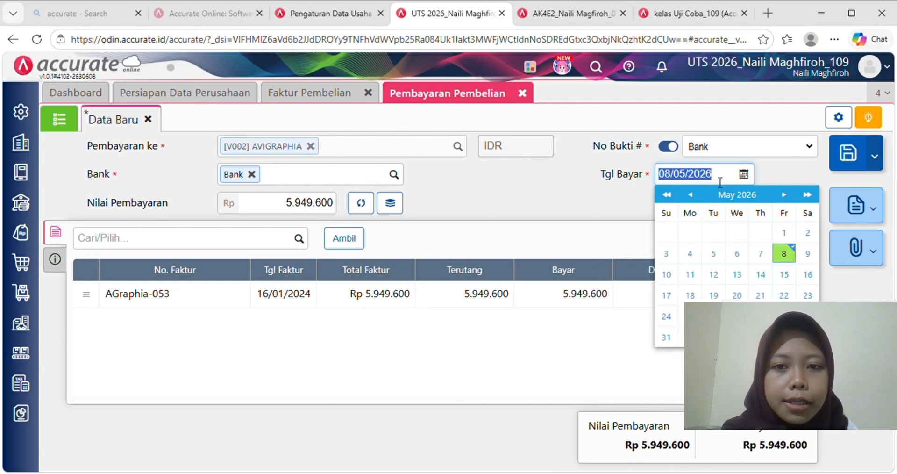
key(BackSpace)
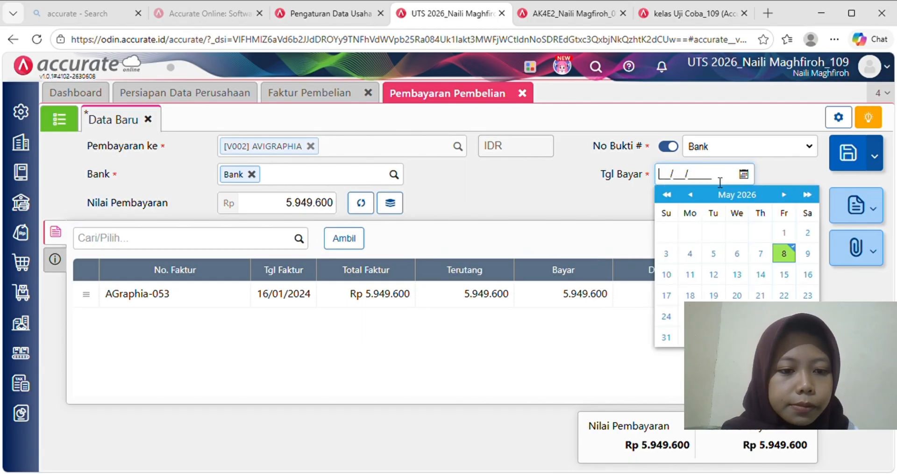
text(16/0)
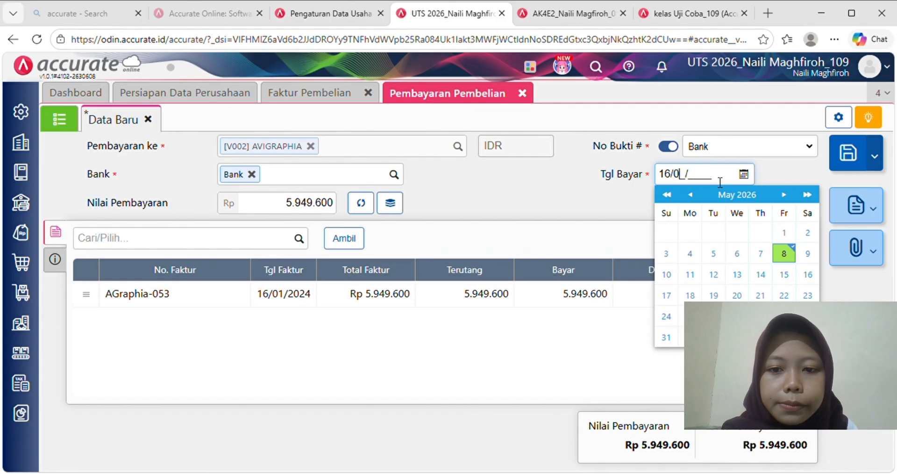
text(1/)
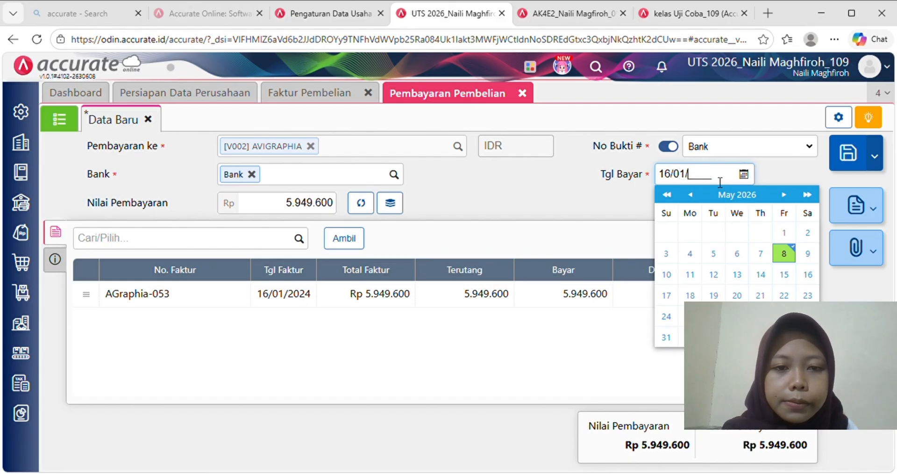
text(202)
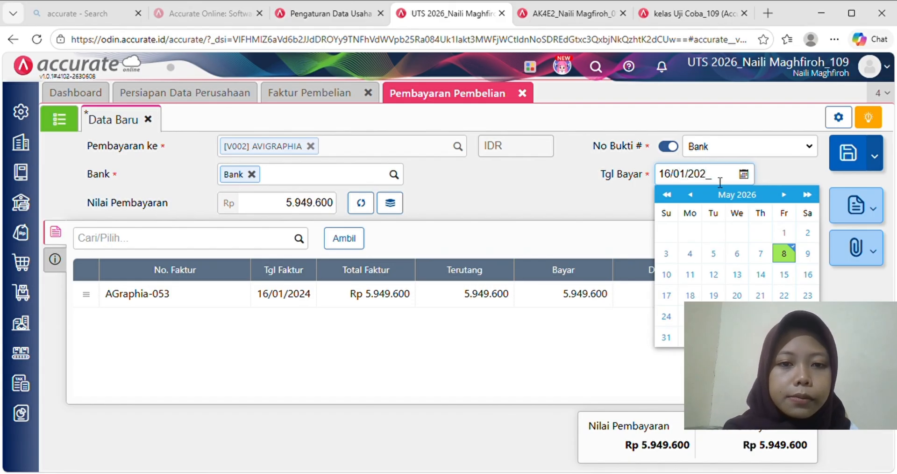
text(4)
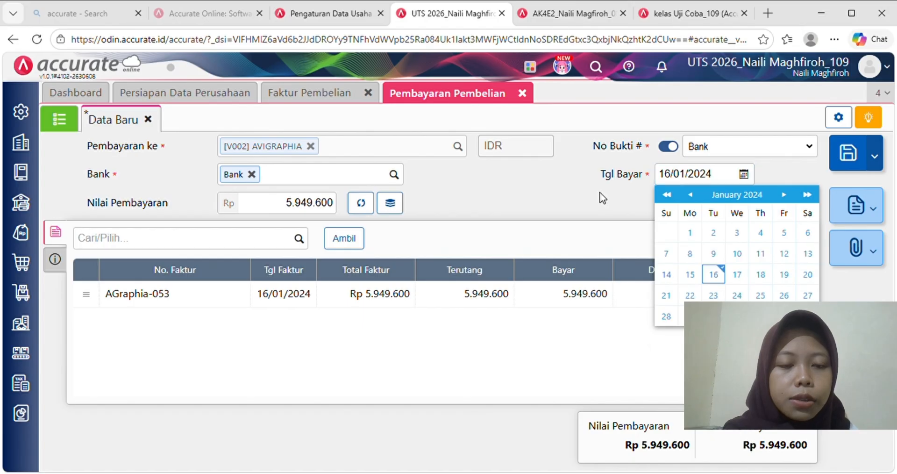
click(603, 198)
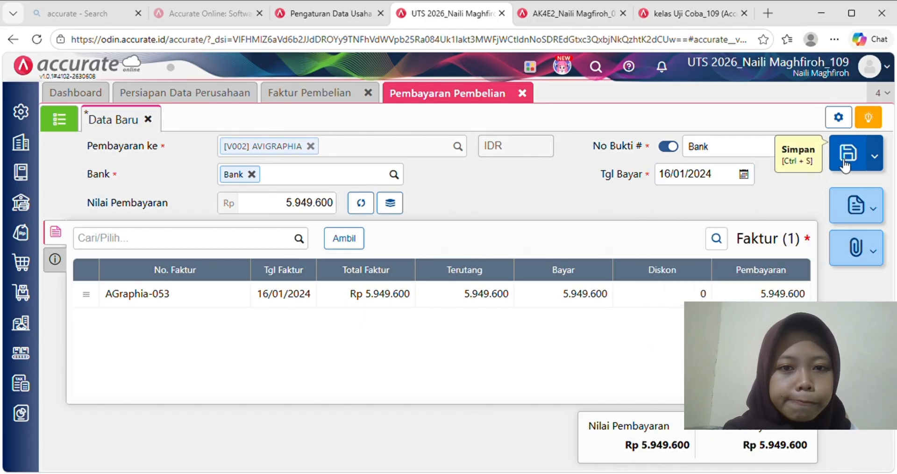
click(845, 163)
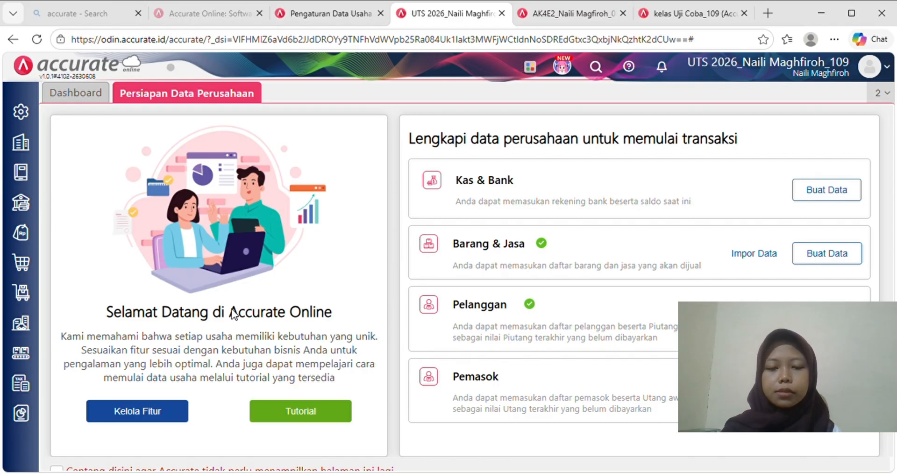
- Go to the full reports list and pick the Neraca (Induk Skontro) balance sheet
click(27, 412)
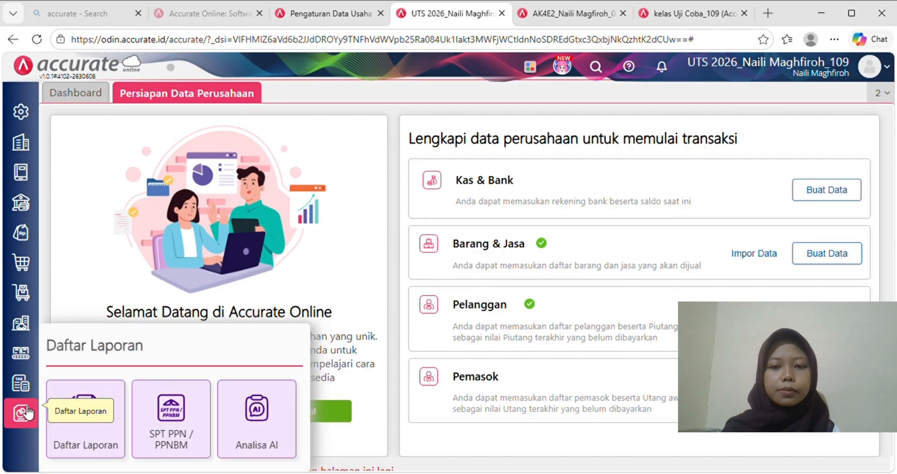
click(88, 421)
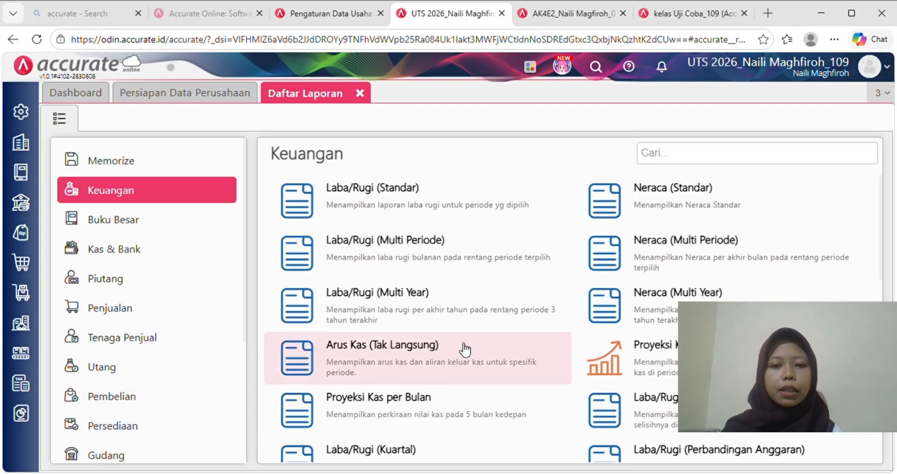
scroll(465, 348, down, 3)
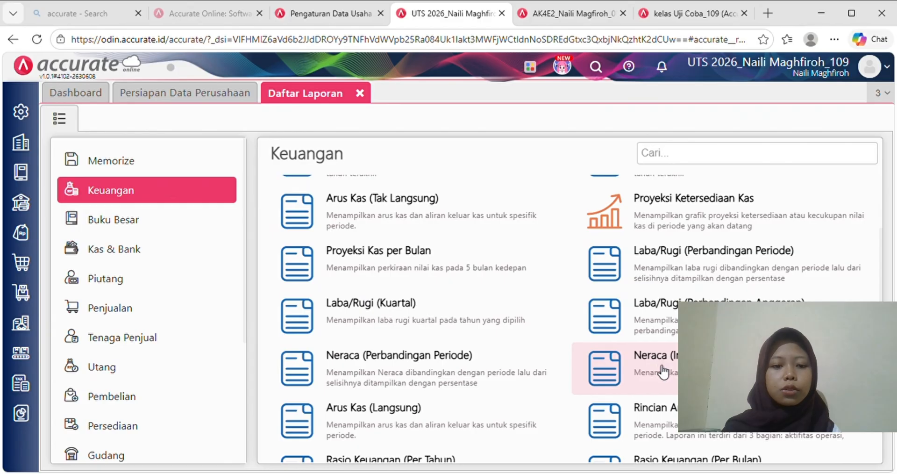
click(658, 368)
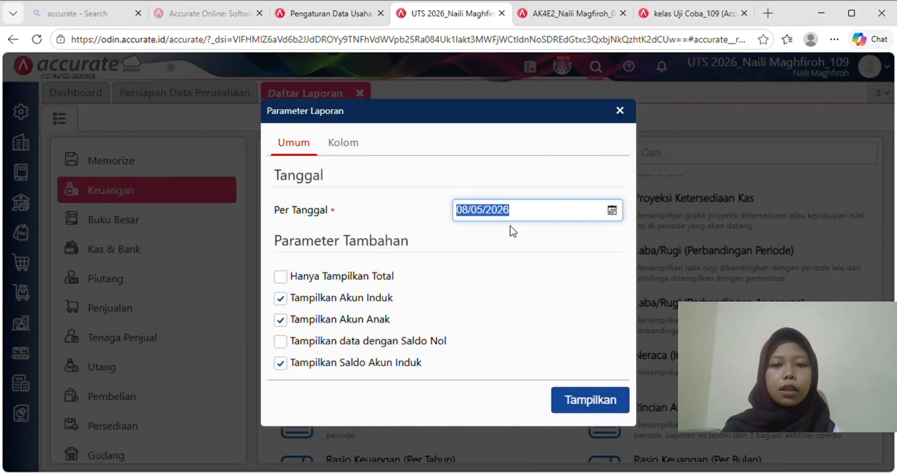
- Show the Neraca balance sheet as of 31/12/2024
text(31/12/)
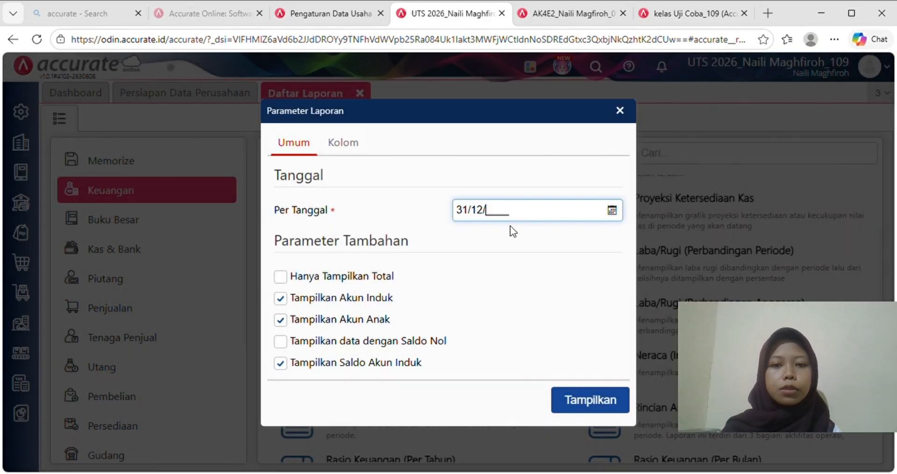
text(2024)
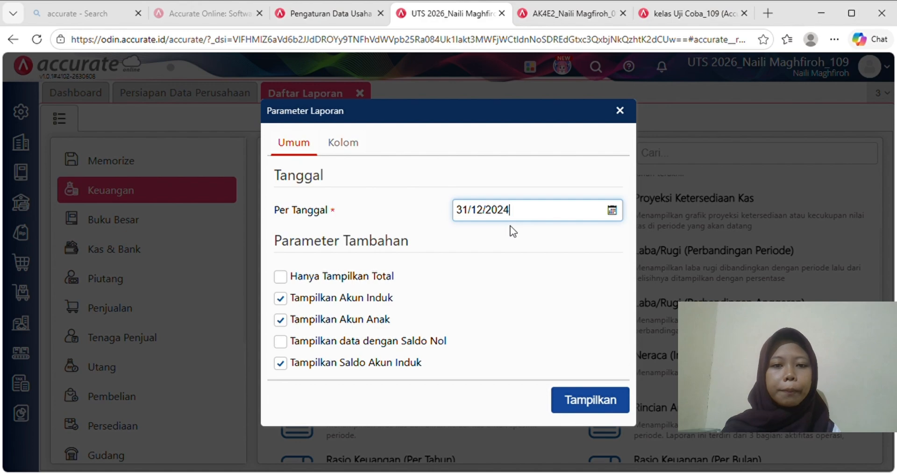
click(591, 402)
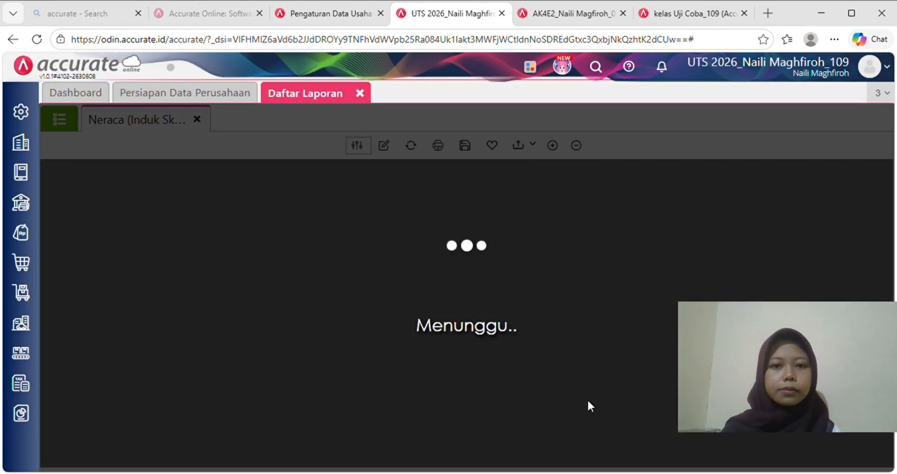
- Review the Neraca and highlight the JUMLAH ASET total of 984.335.637
scroll(538, 360, down, 10)
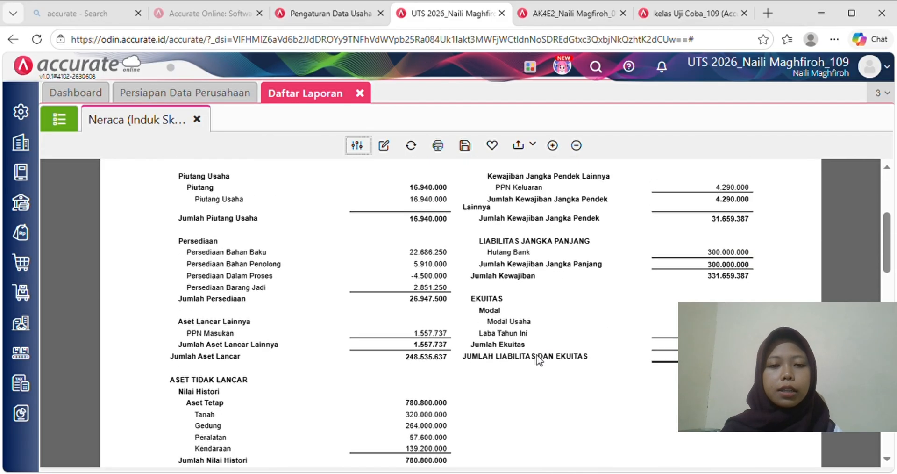
scroll(538, 360, down, 3)
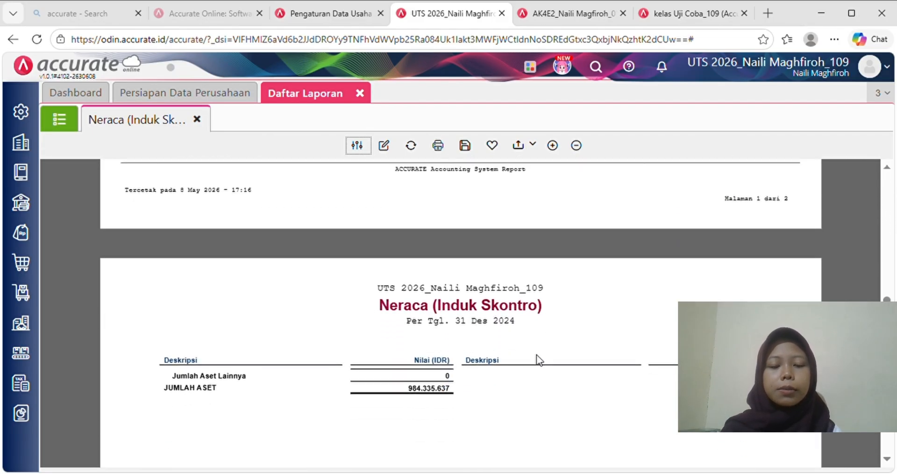
scroll(494, 355, down, 1)
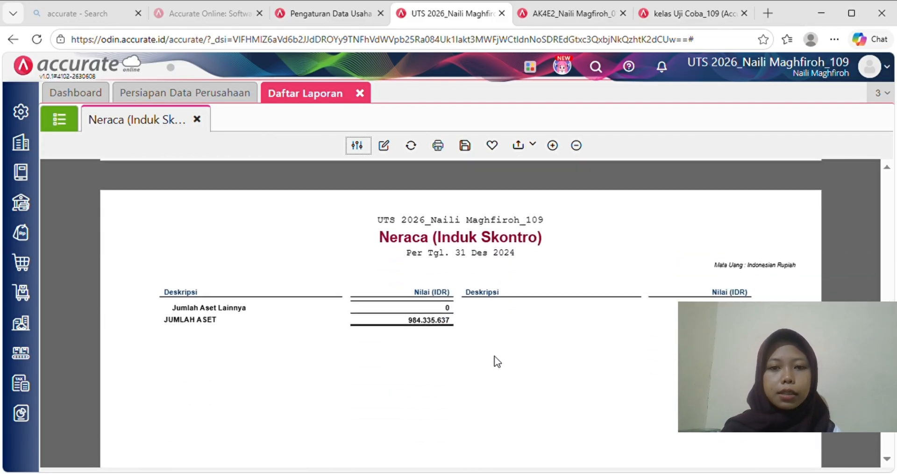
double_click(415, 326)
scroll(625, 295, up, 5)
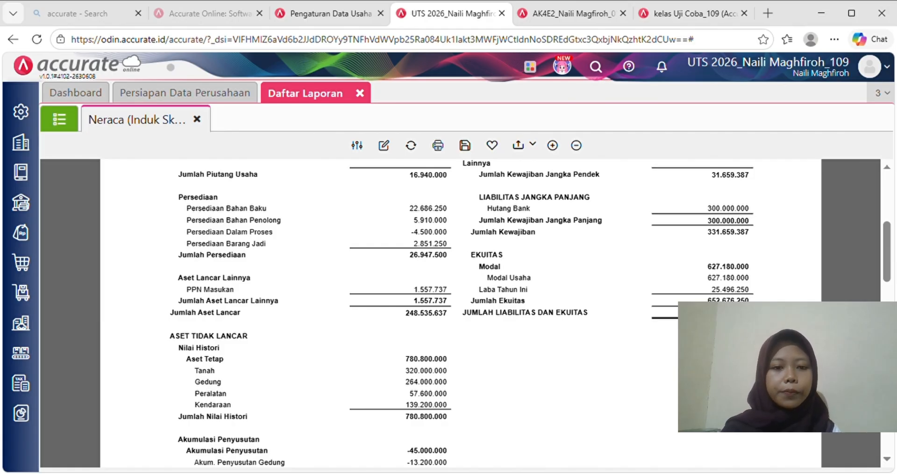
scroll(461, 313, up, 5)
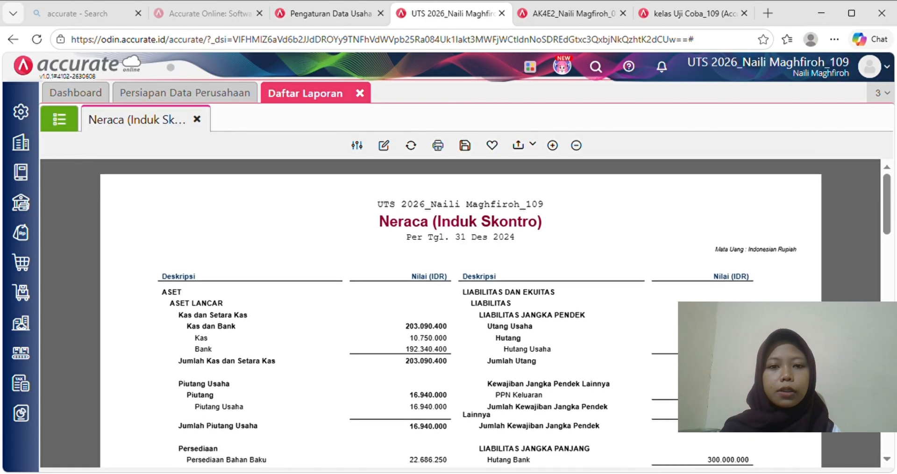